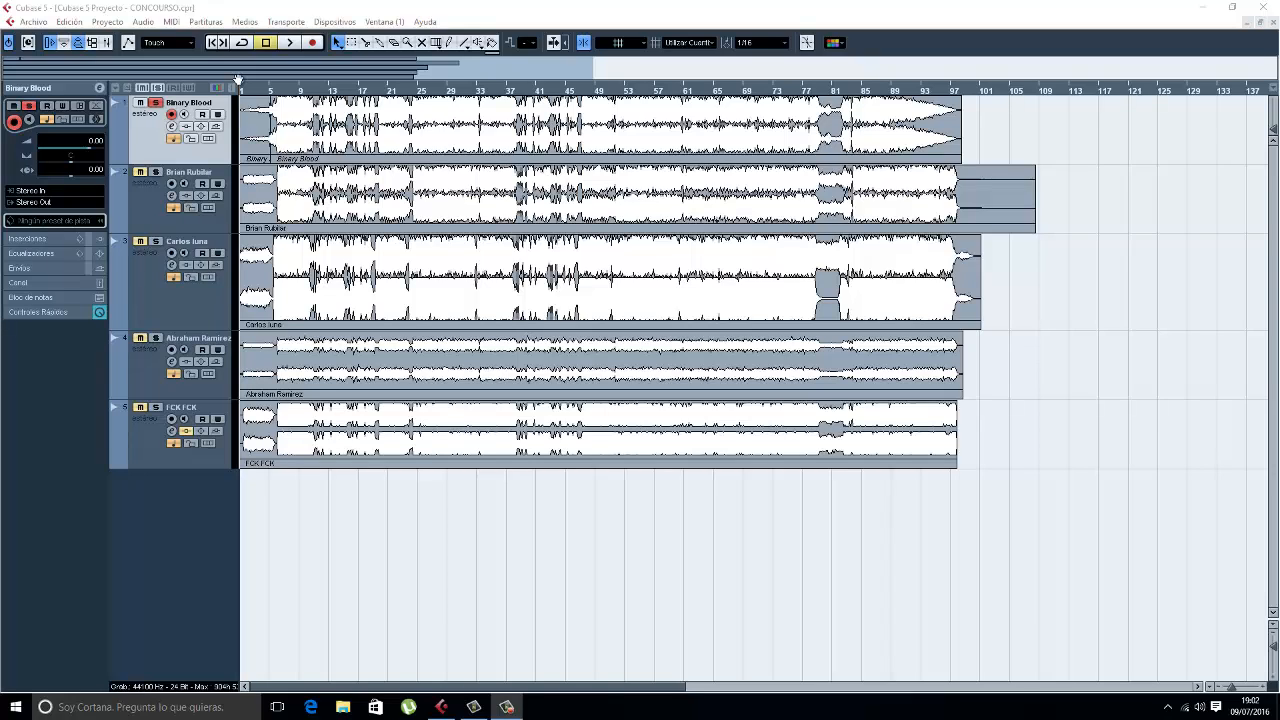
Show the transport panel and try lowering the volume of the intro clip on the Binary Blood track.
key("F2")
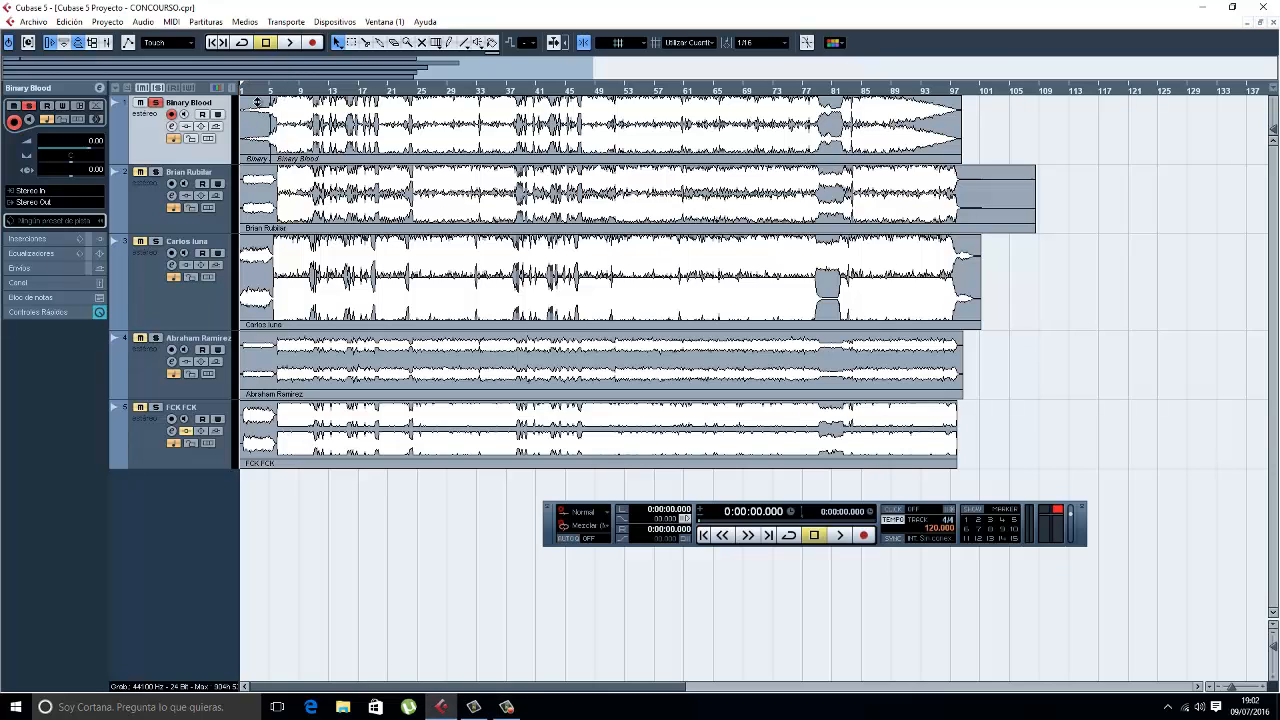
left_click(263, 122)
left_click_drag(256, 98, 260, 140)
Play the Binary Blood track from the very beginning and stop after about 20 seconds.
left_click_drag(248, 91, 233, 90)
key("space")
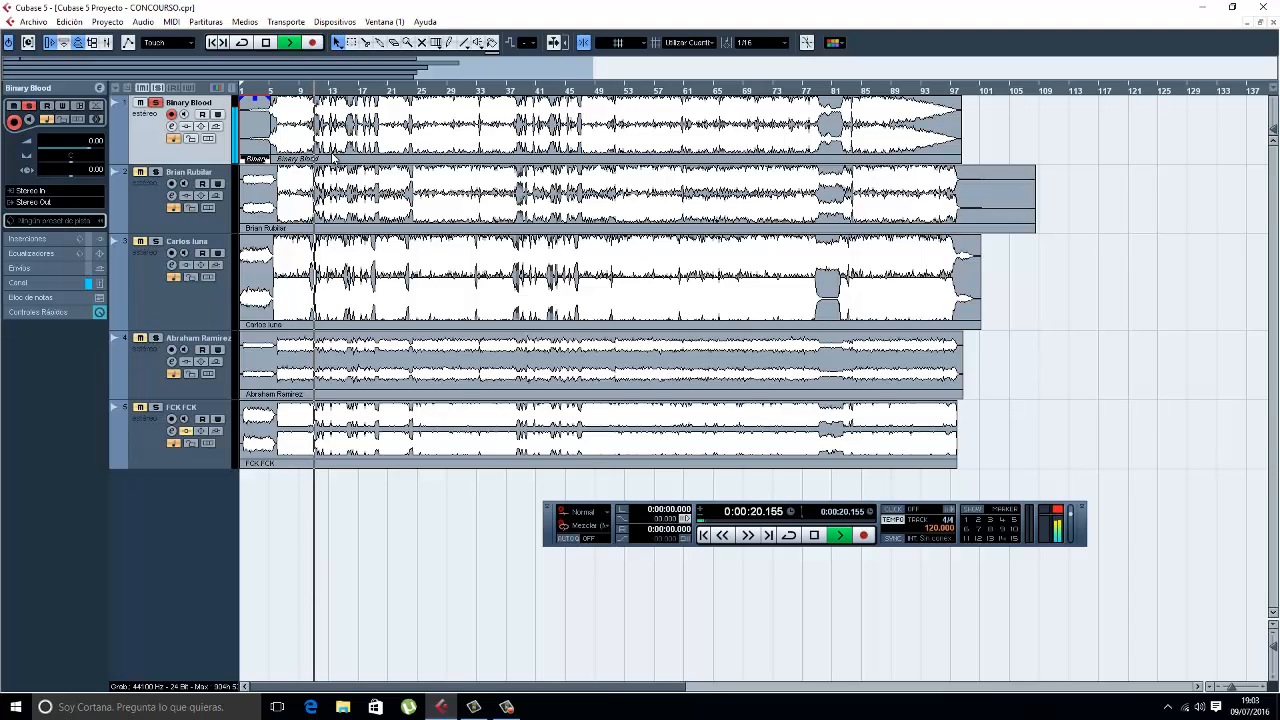
key("space")
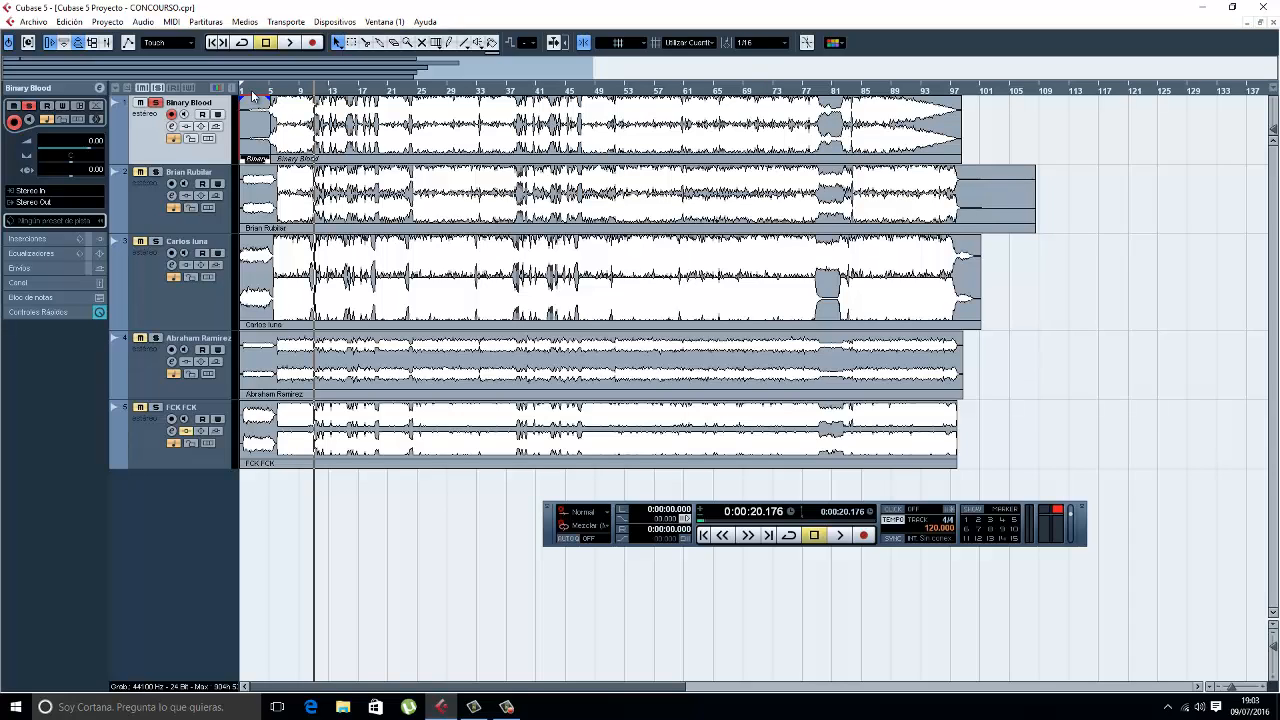
Raise the volume handle of the Binary Blood intro clip to the clip's upper edge.
left_click(251, 90)
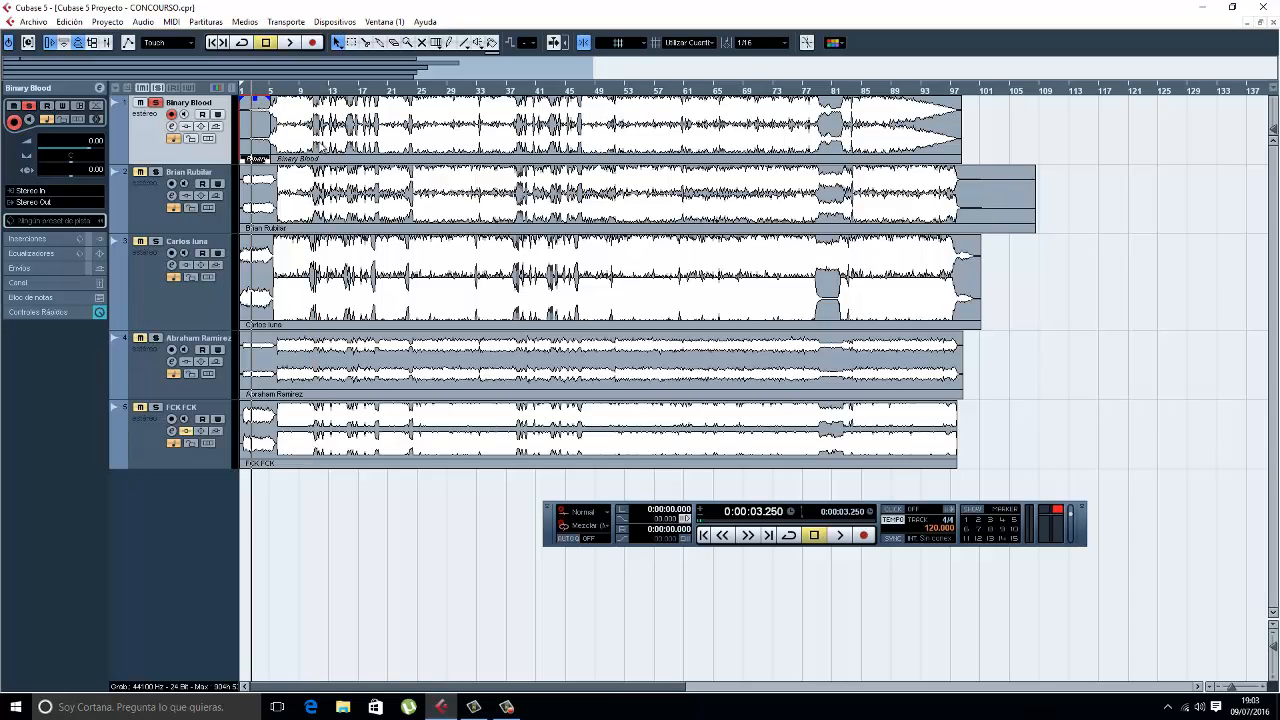
left_click(1237, 690)
left_click_drag(1237, 690, 1240, 692)
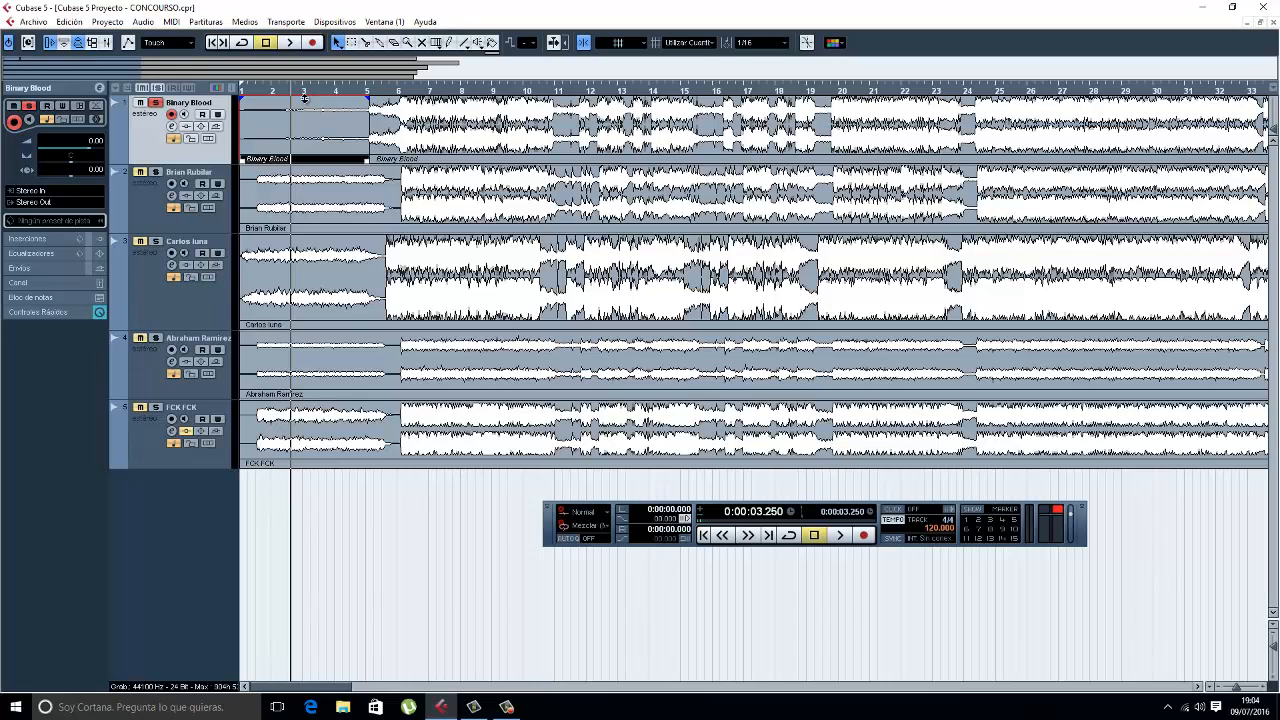
left_click_drag(304, 98, 310, 60)
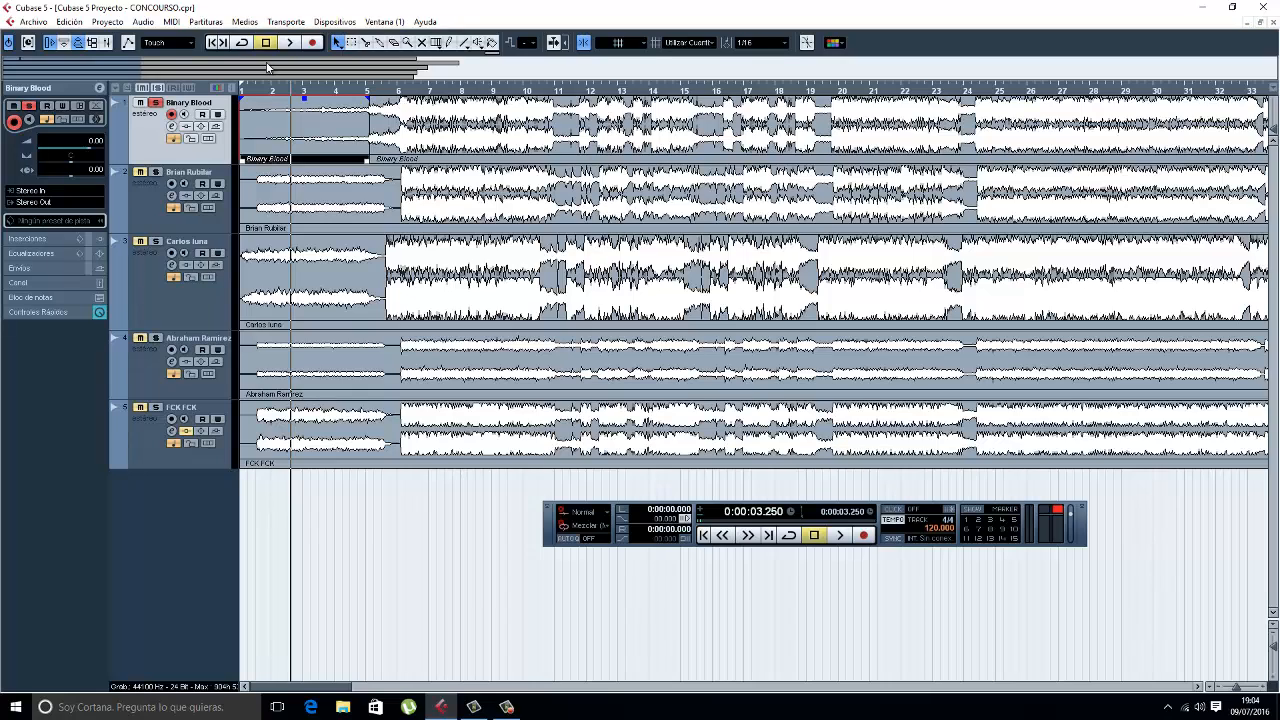
Play the Binary Blood intro from about 0.5 seconds through the transition into the full mix, stopping at about 12 seconds.
left_click(256, 93)
left_click_drag(256, 94, 249, 93)
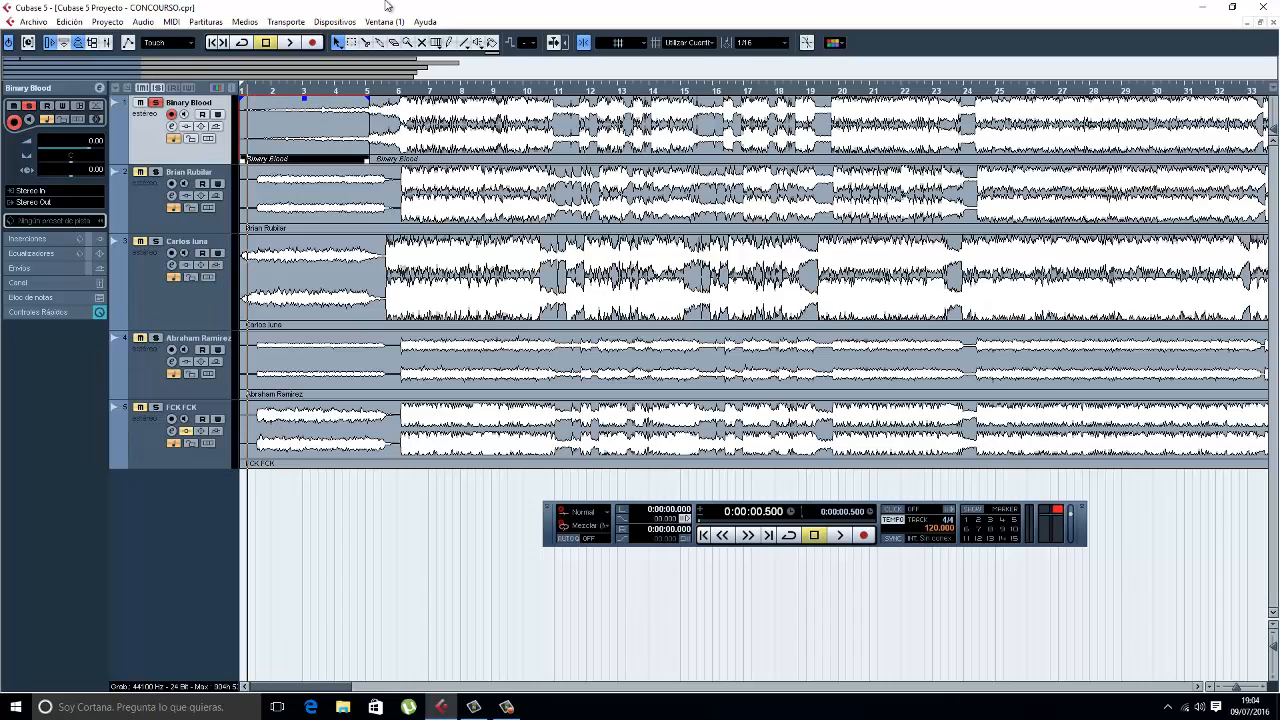
key("space")
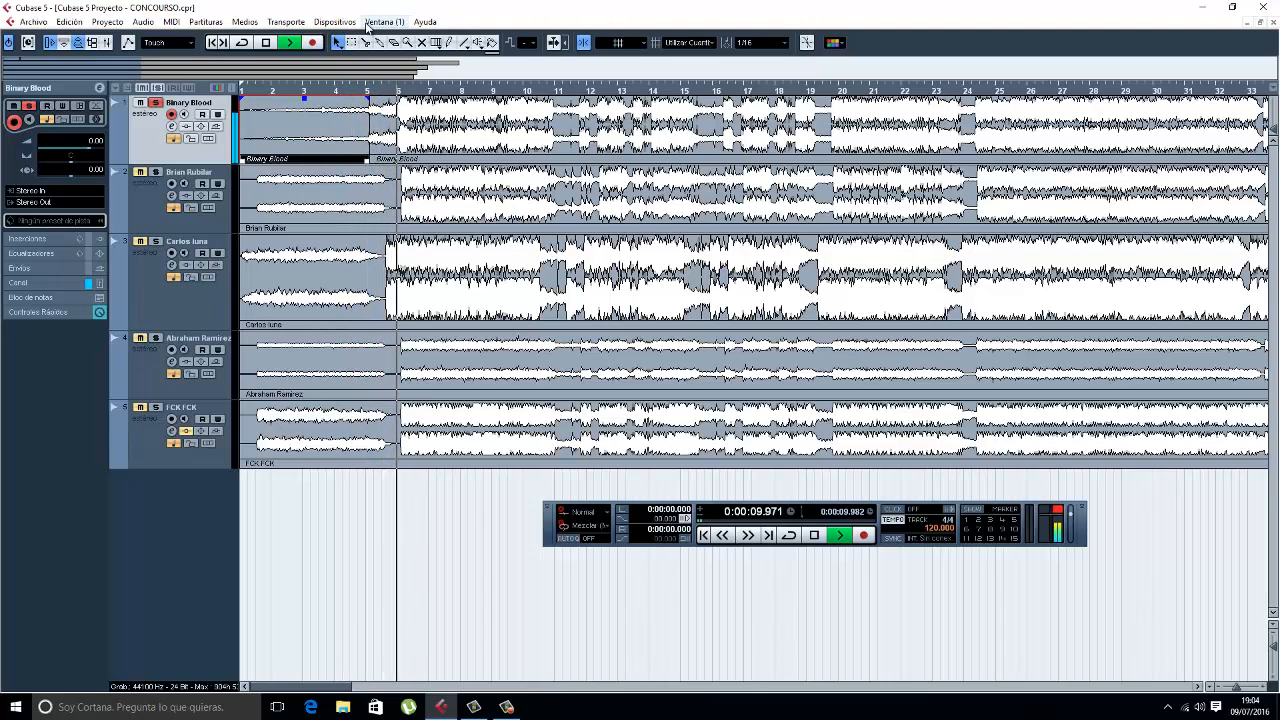
key("space")
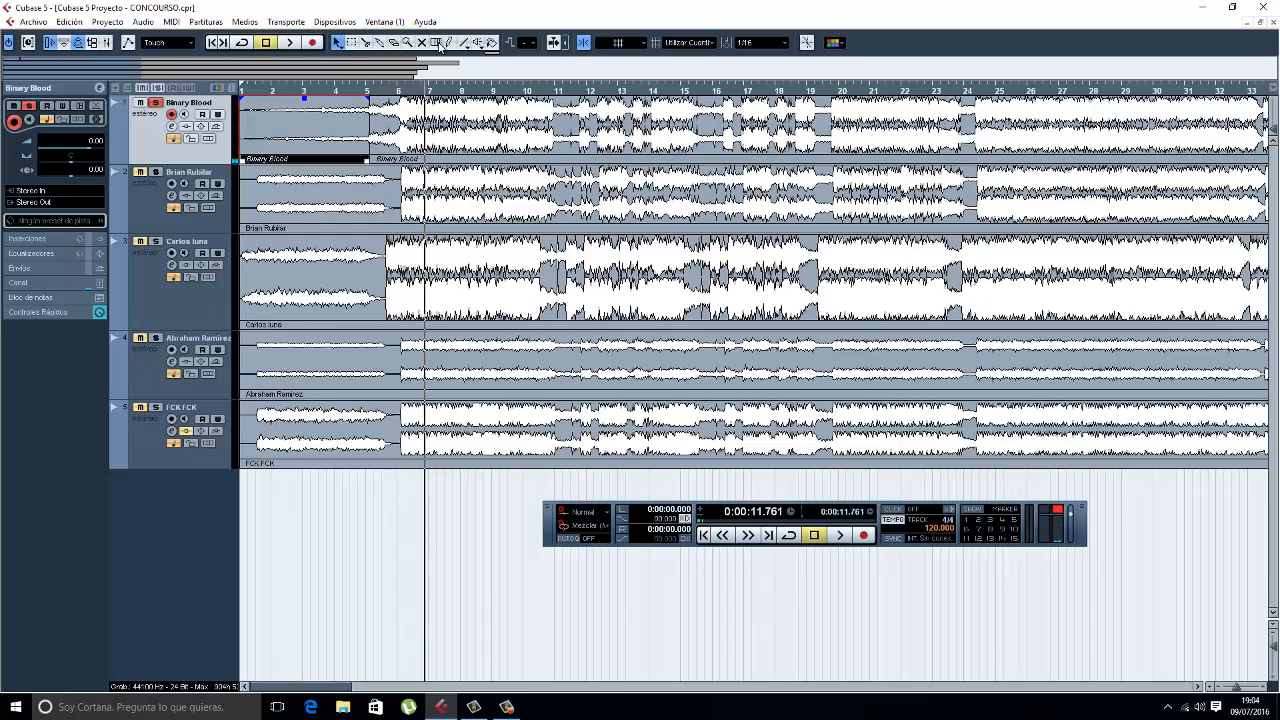
Replay the entry of the full mix on the Binary Blood track from about 9.9 seconds and stop playback.
left_click(401, 89)
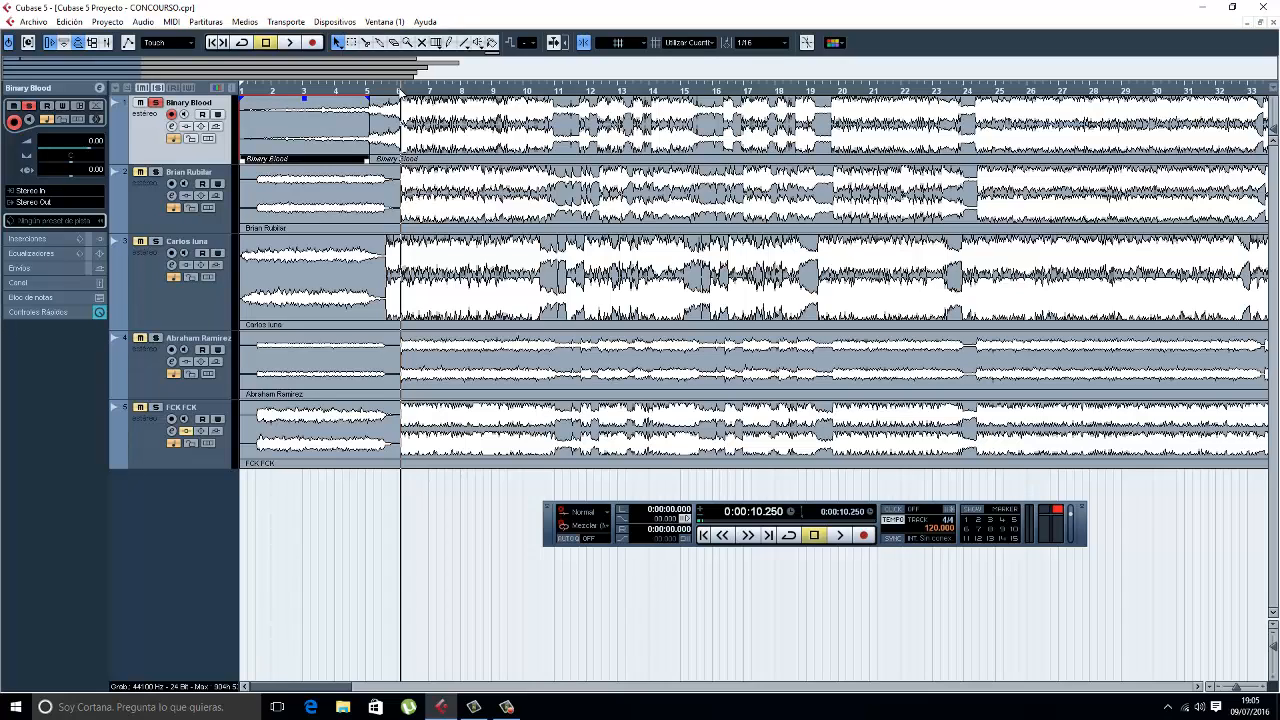
left_click_drag(378, 90, 396, 91)
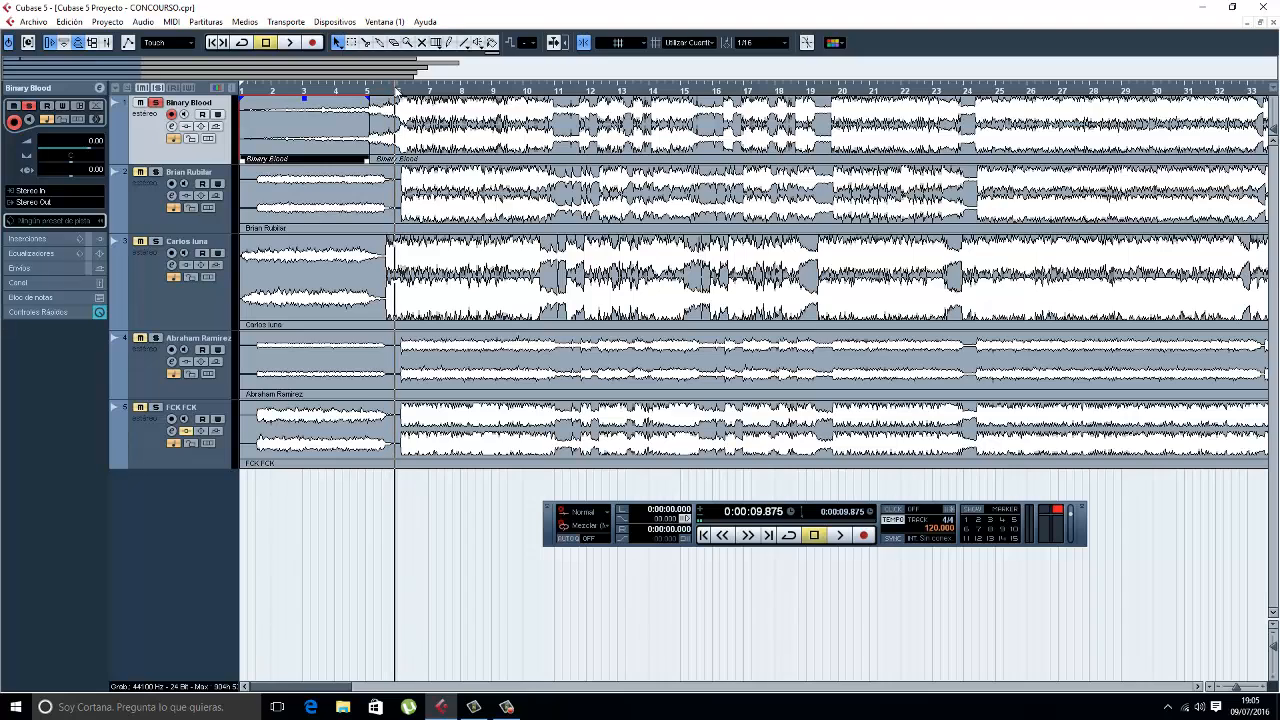
key("space")
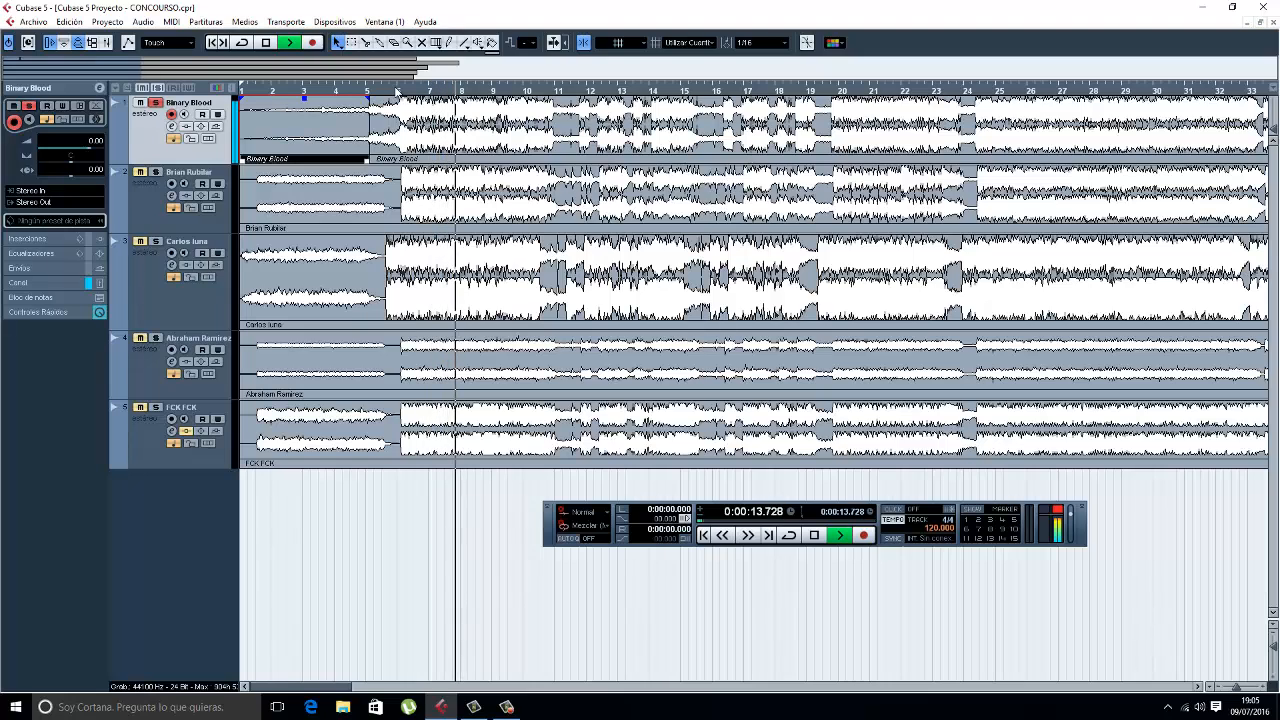
key("space")
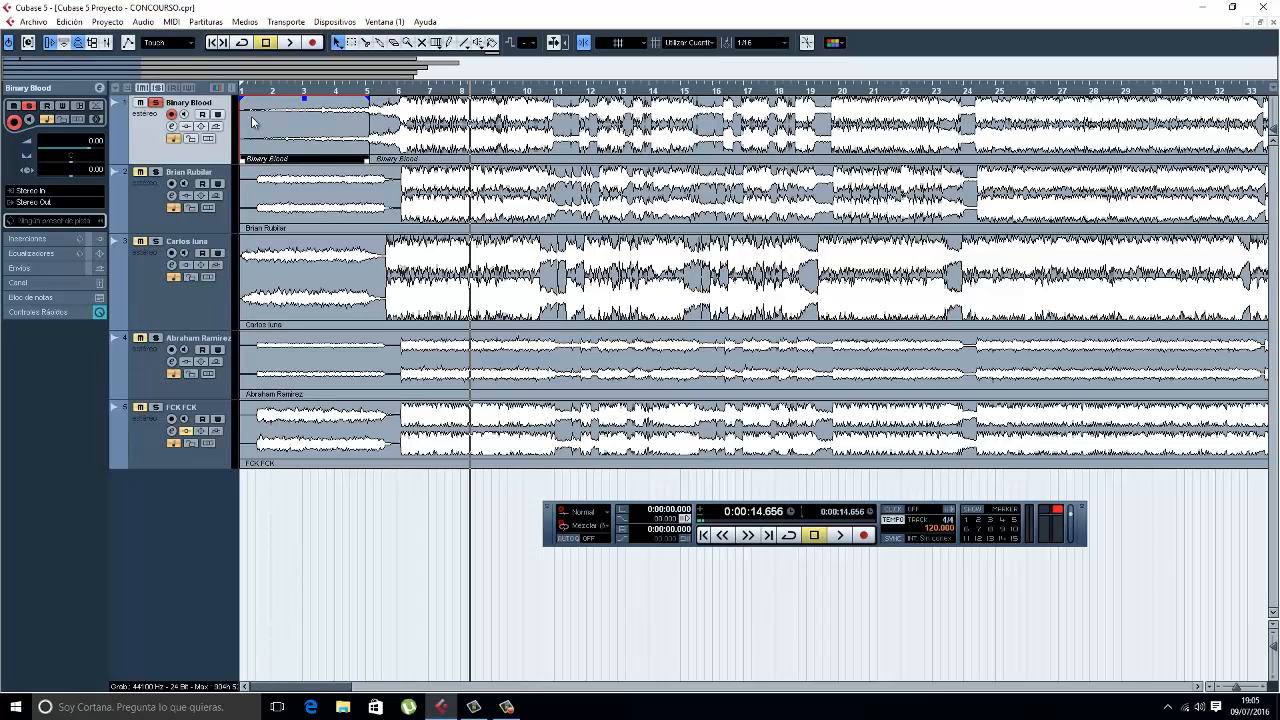
Activate the FabFilter Pro-Q 2 insert on the Binary Blood channel and open its editor to examine the EQ bands.
left_click(173, 127)
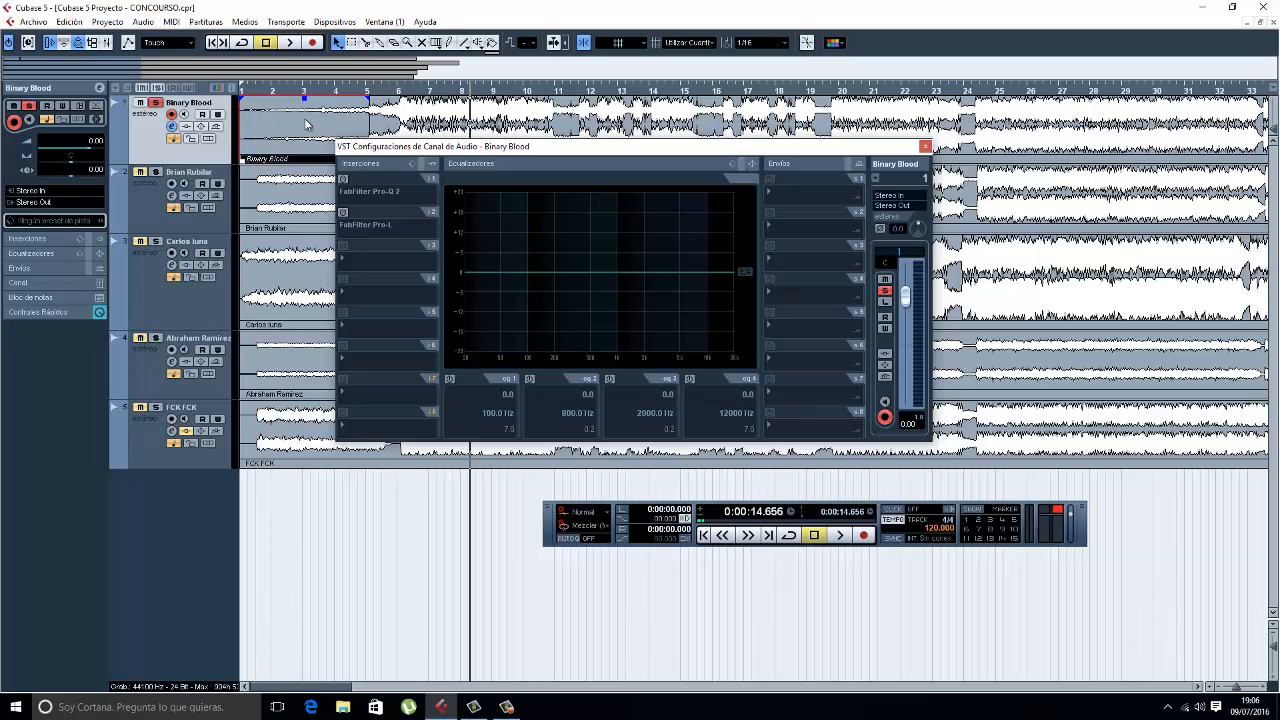
mouse_move(344, 184)
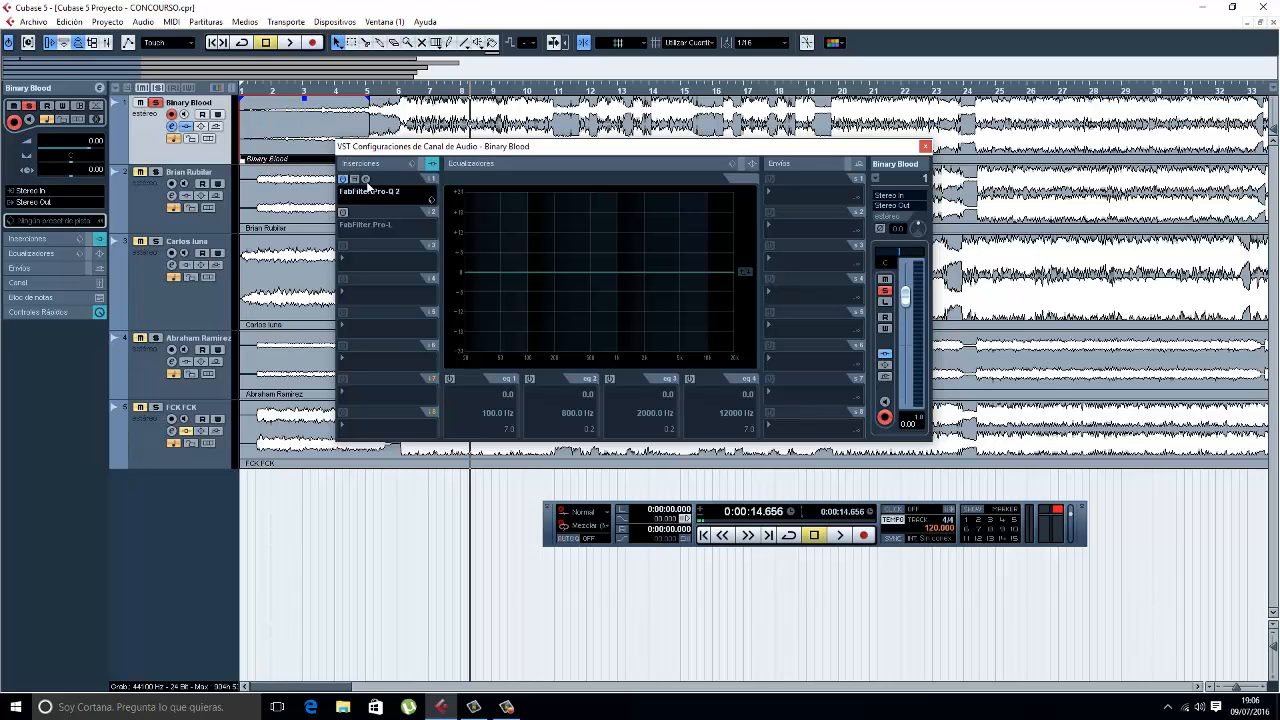
left_click(354, 178)
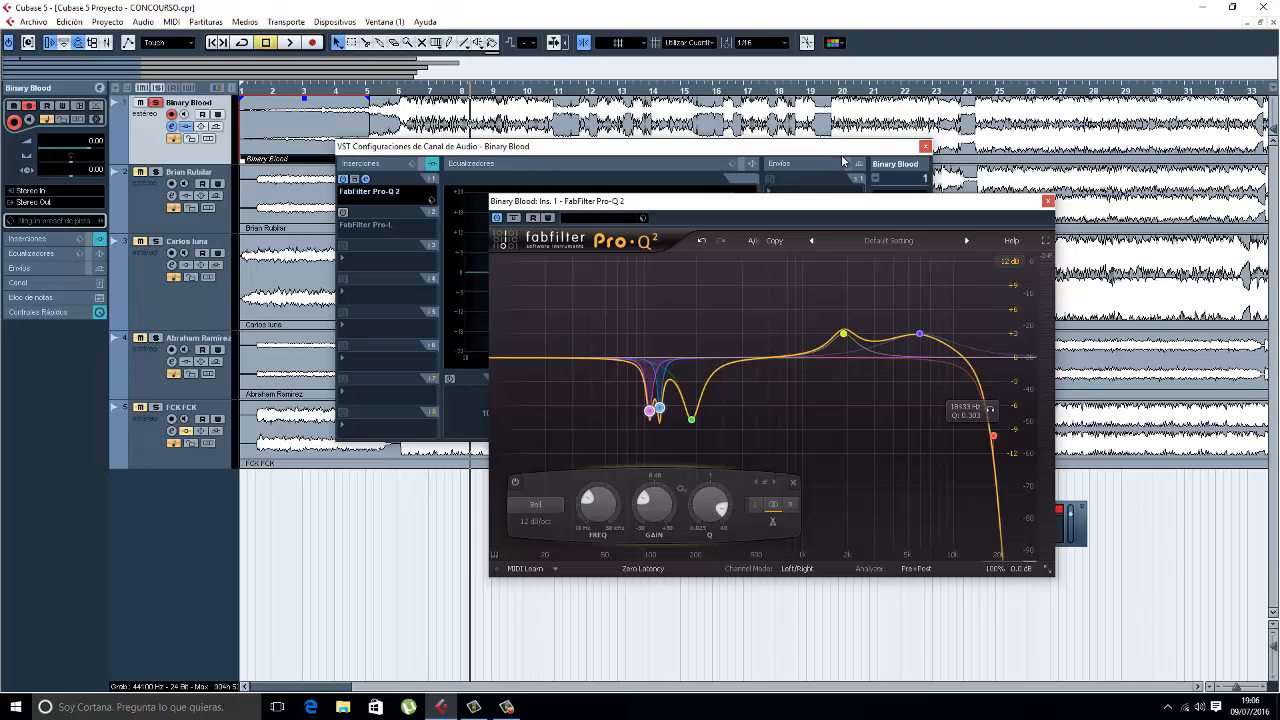
left_click_drag(813, 202, 710, 138)
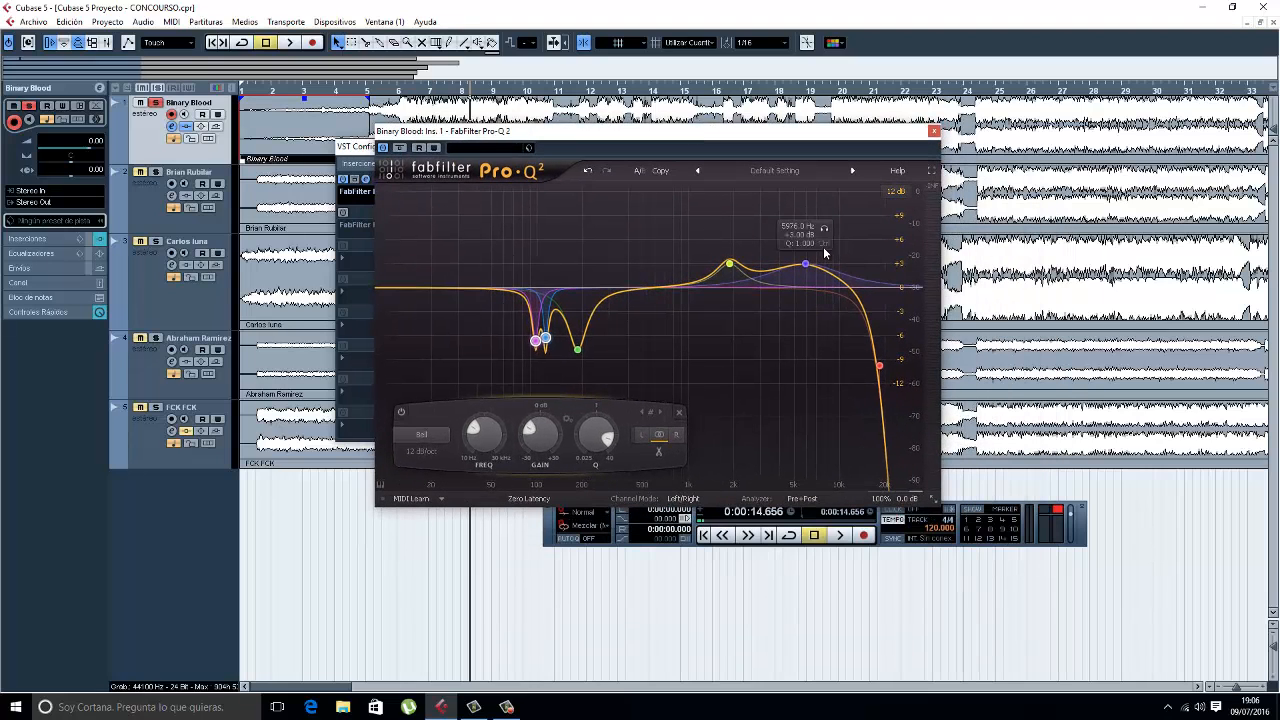
mouse_move(880, 372)
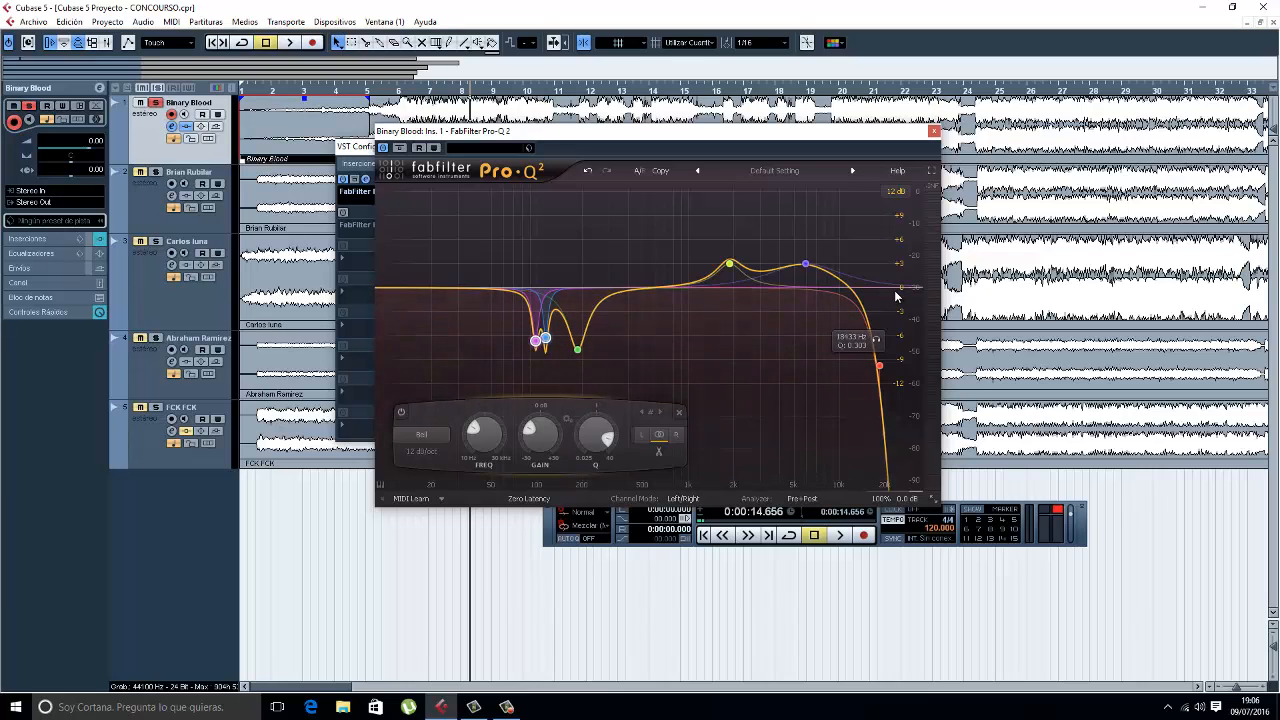
mouse_move(824, 259)
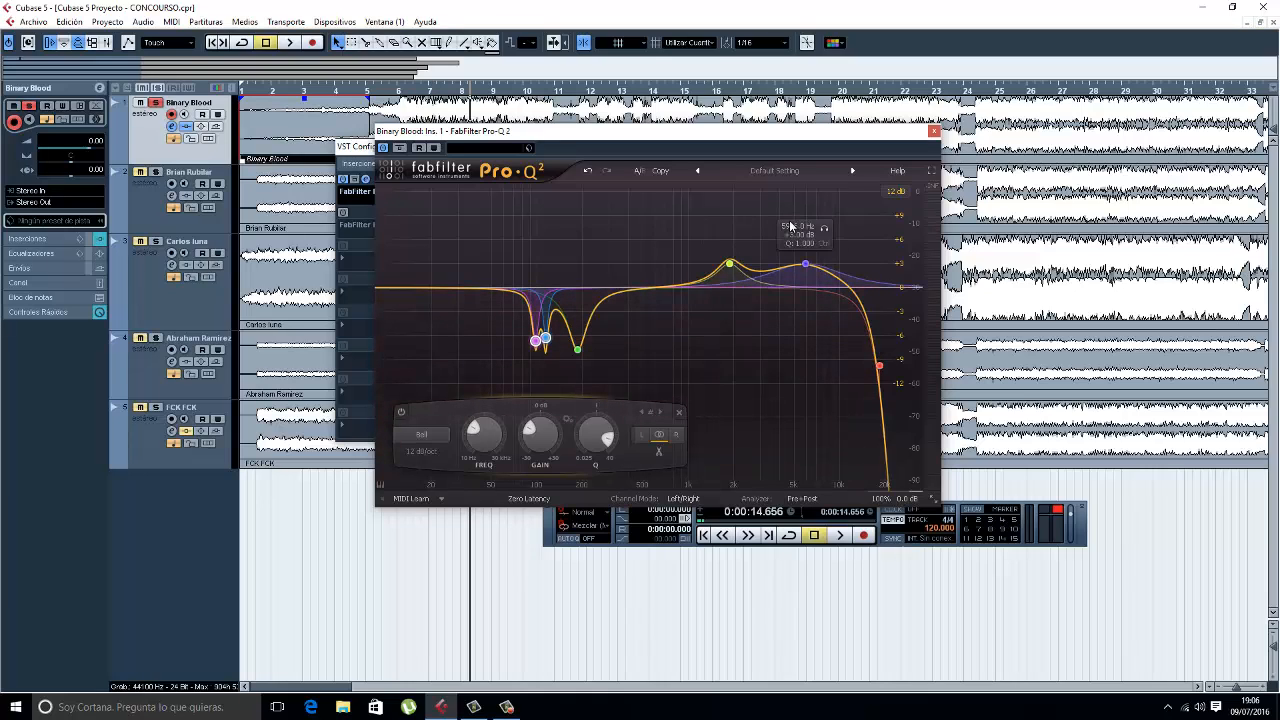
mouse_move(735, 267)
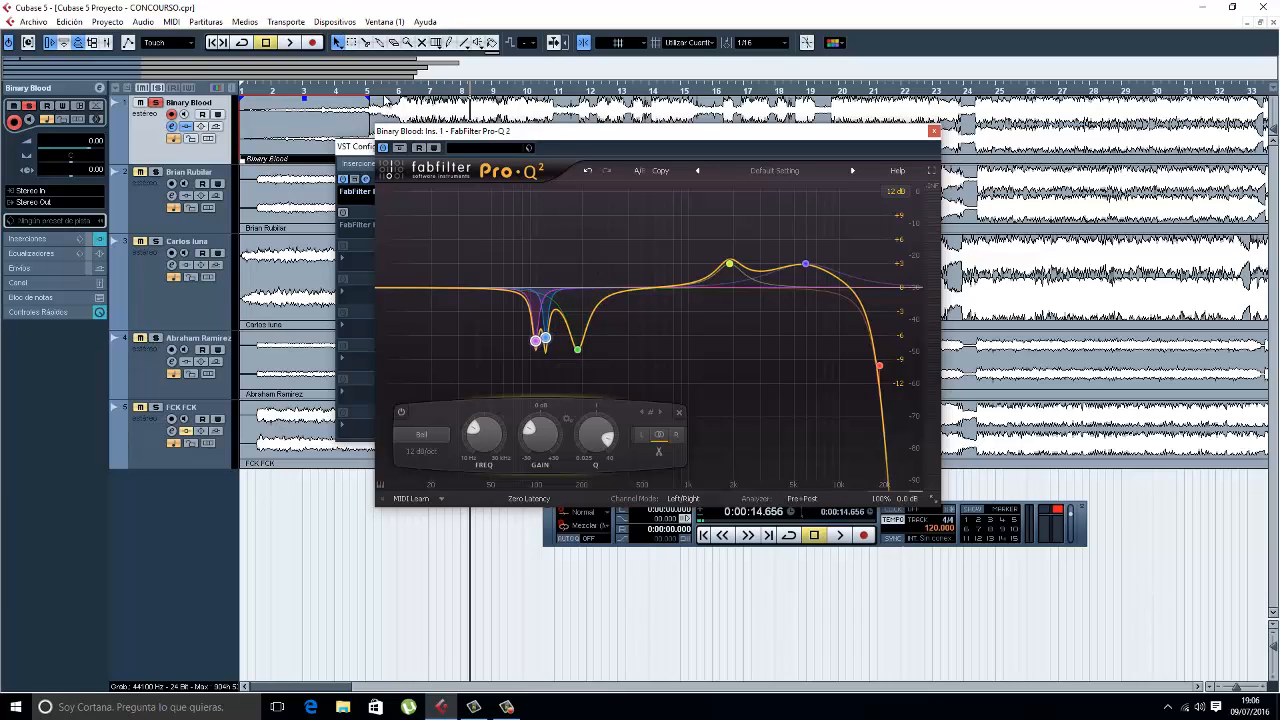
Play from about 10.25 seconds while toggling the Pro-Q 2 bypass to compare the mix with and without EQ, ending with the EQ active.
left_click(368, 90)
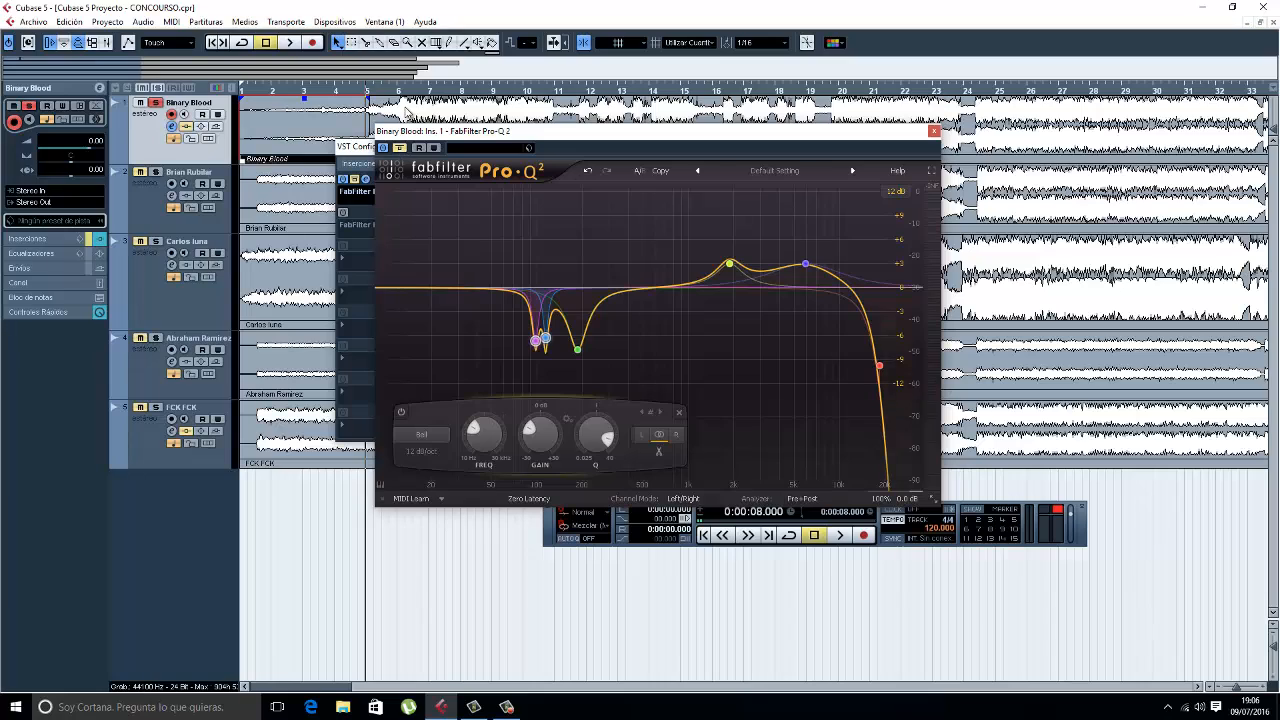
left_click(400, 92)
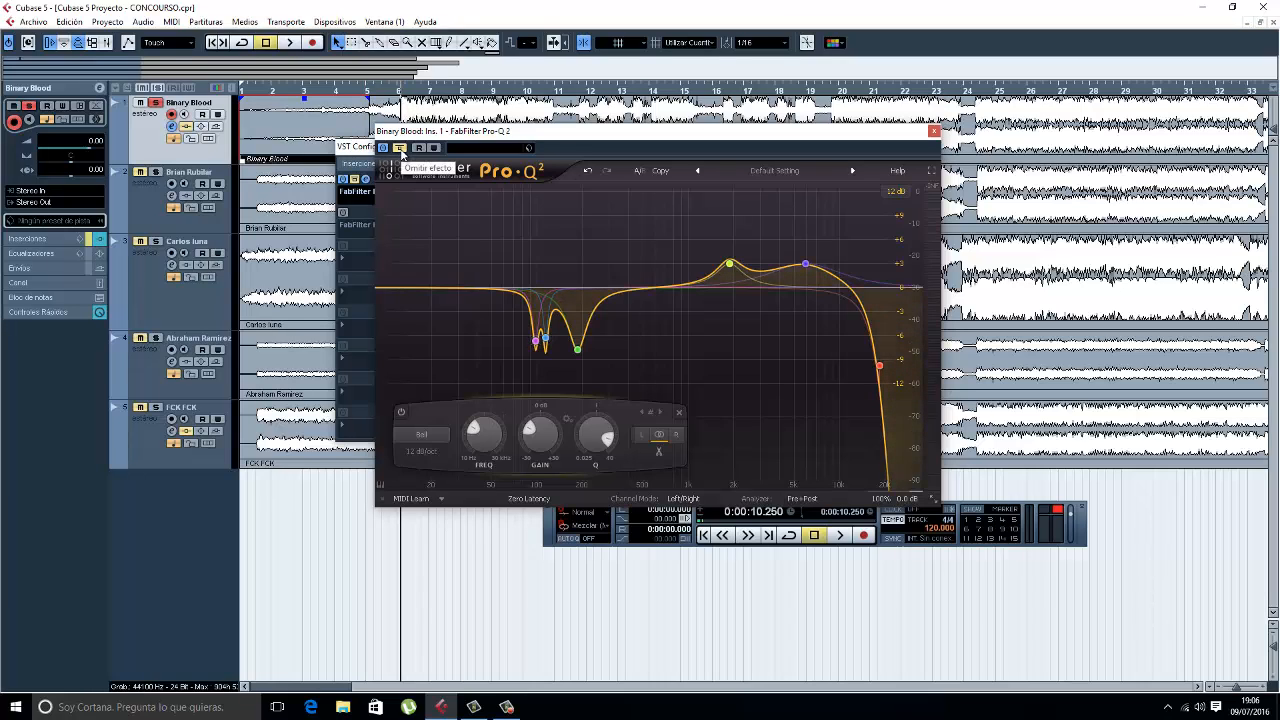
key("space")
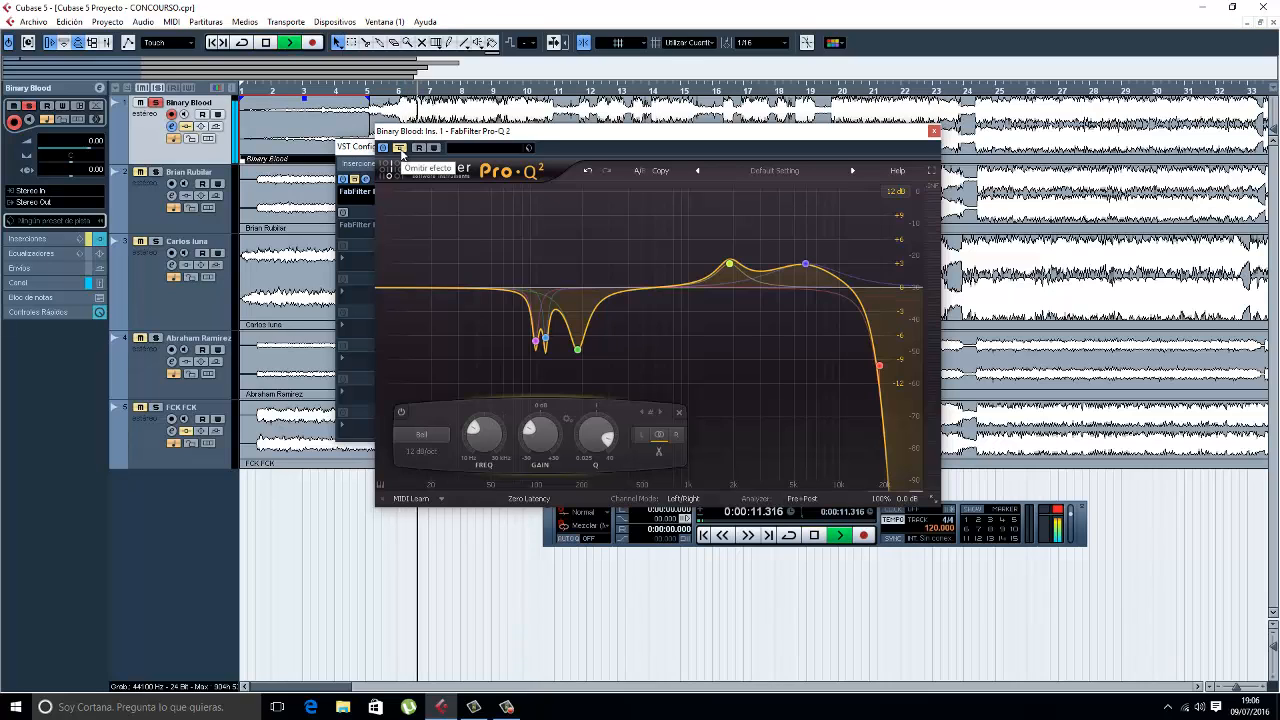
left_click(400, 148)
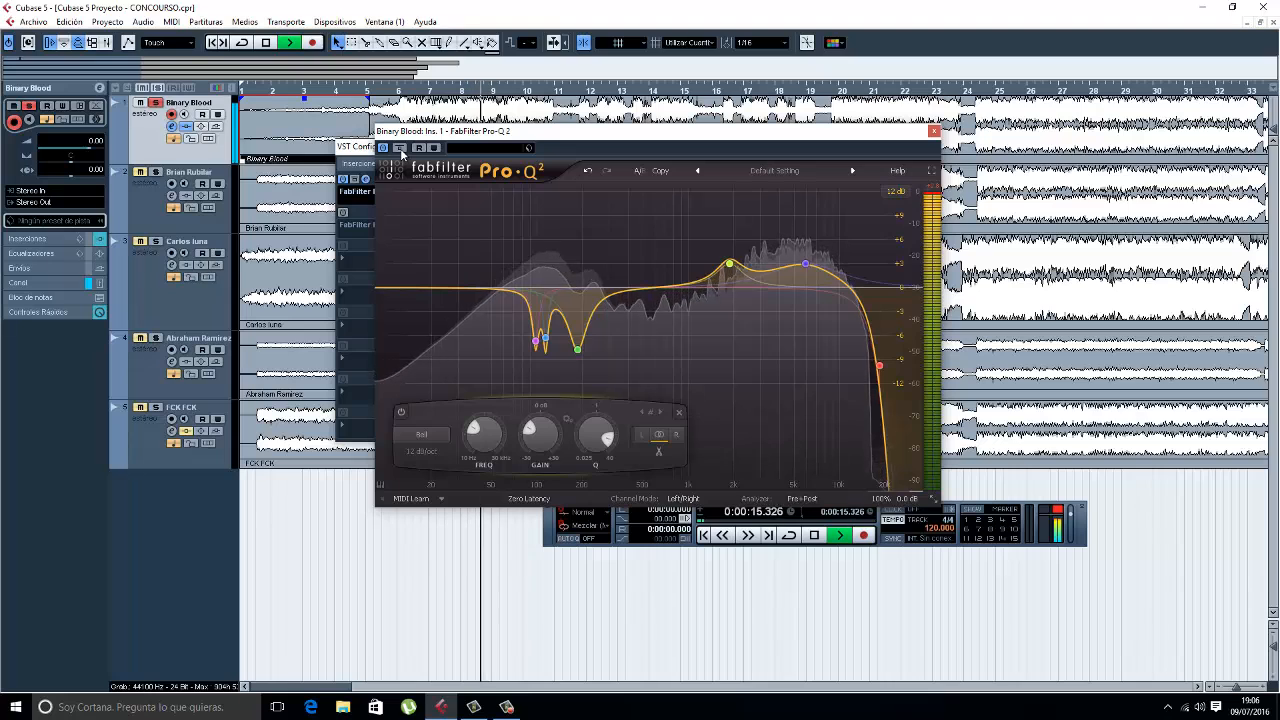
left_click(400, 148)
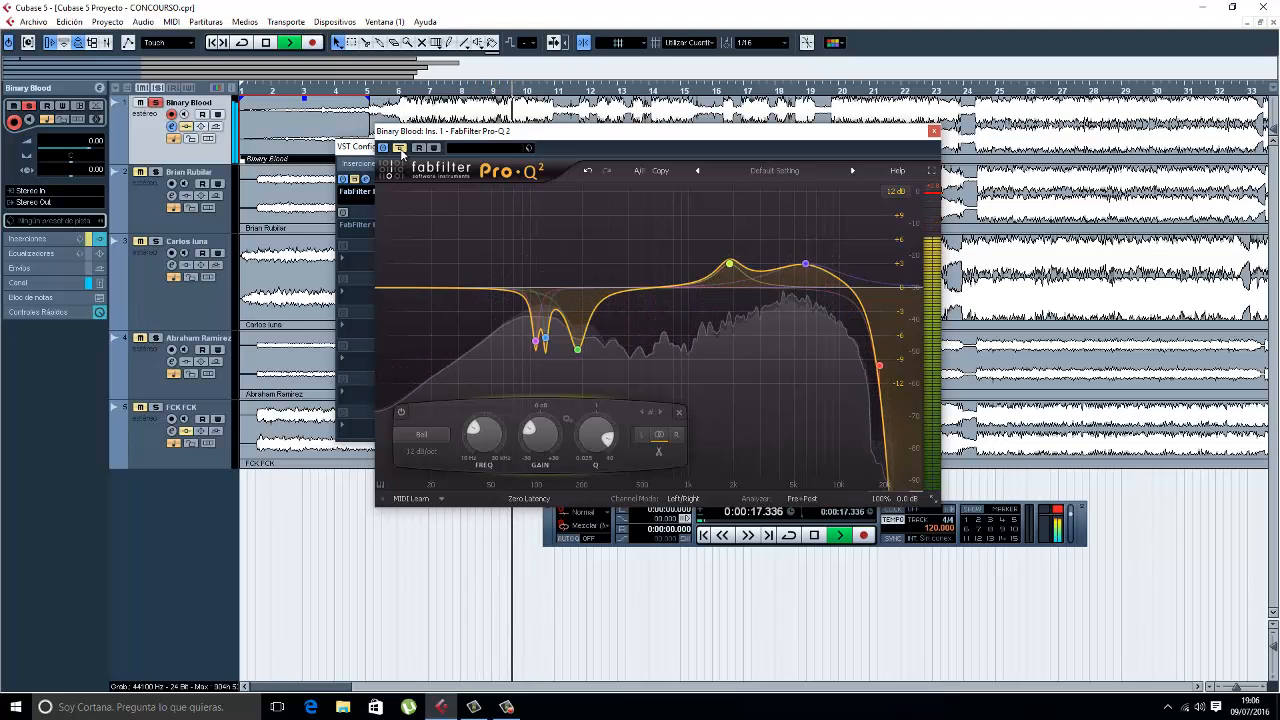
left_click(400, 148)
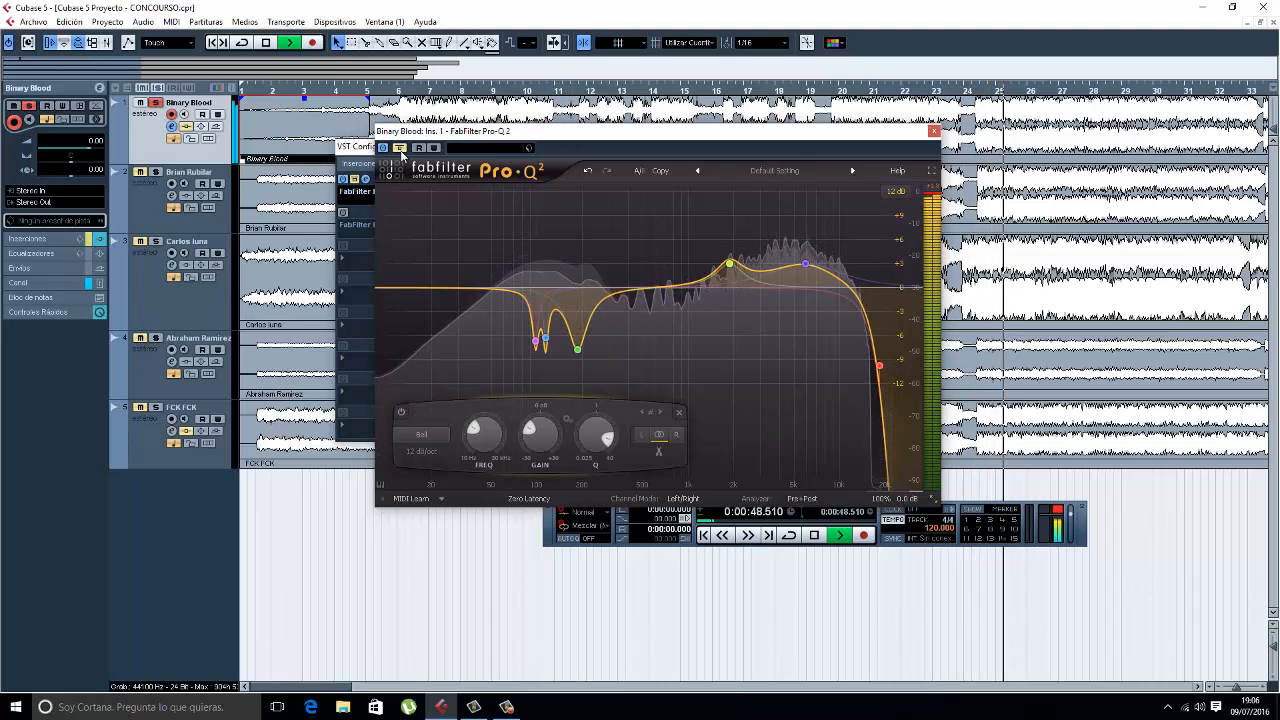
left_click(400, 148)
left_click(400, 148)
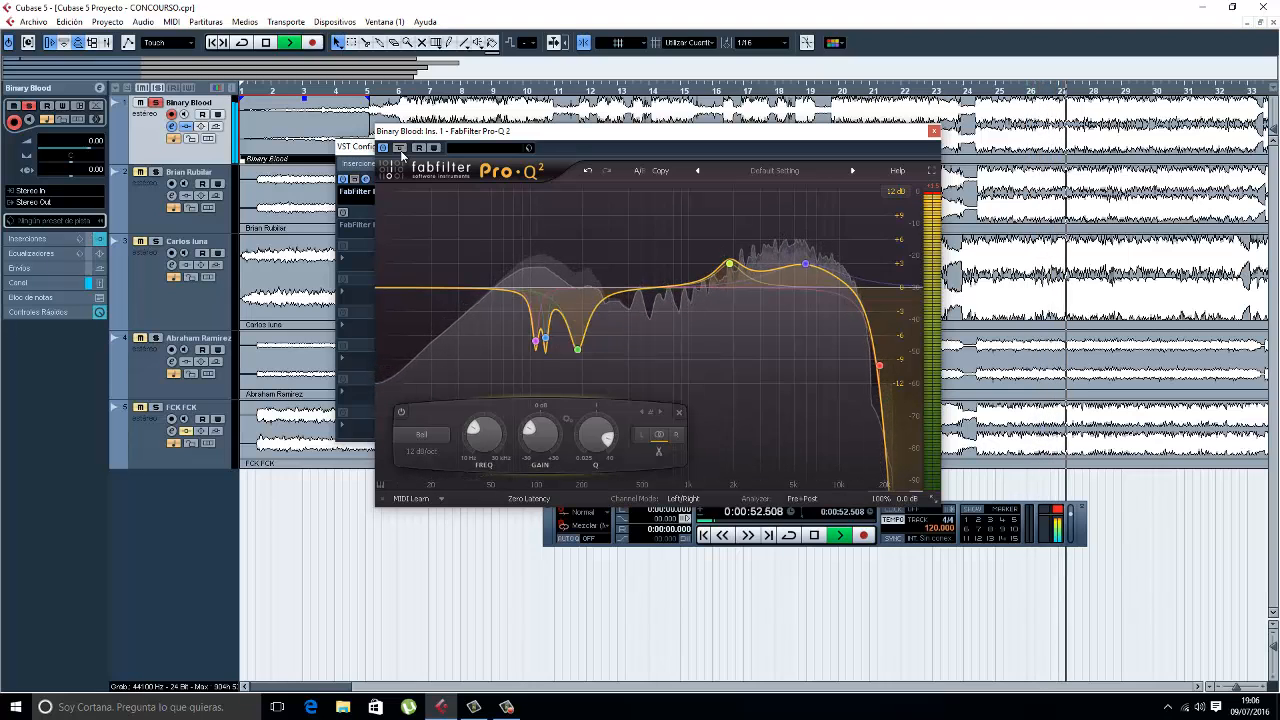
key("space")
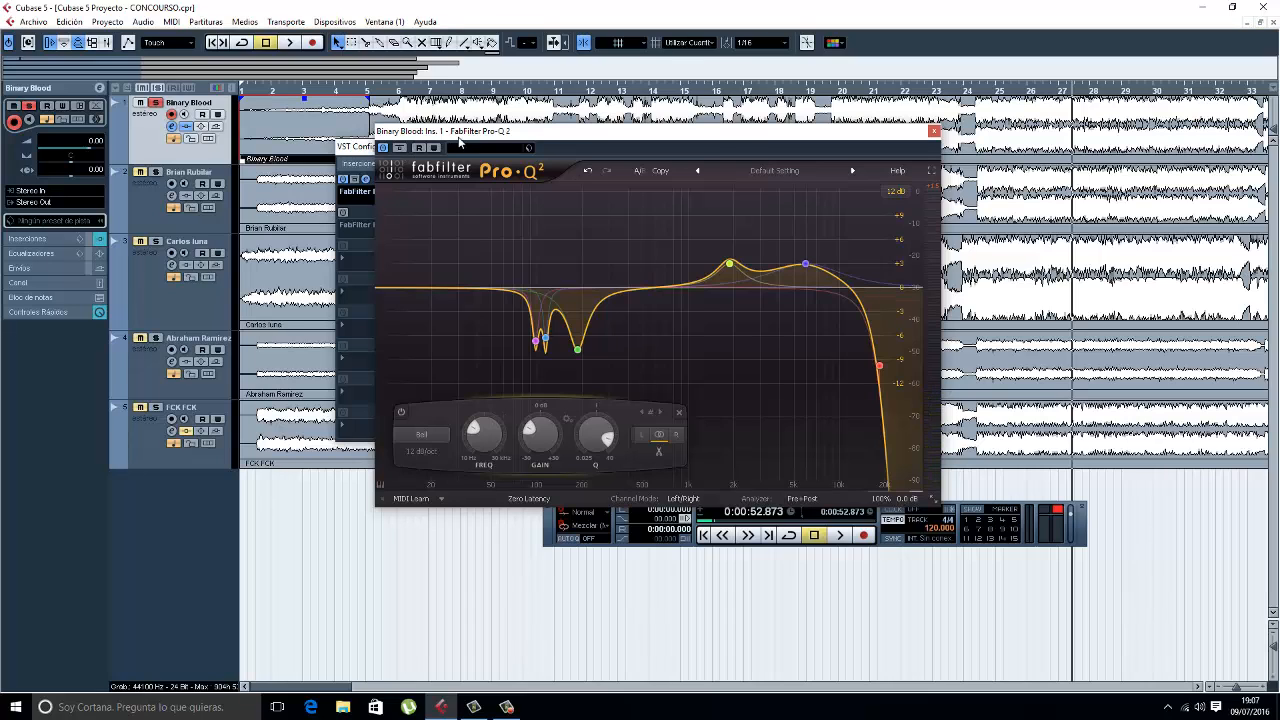
Move the Pro-Q 2 and channel settings windows apart, and activate the FabFilter Pro-L insert with its editor open.
left_click_drag(470, 136, 727, 126)
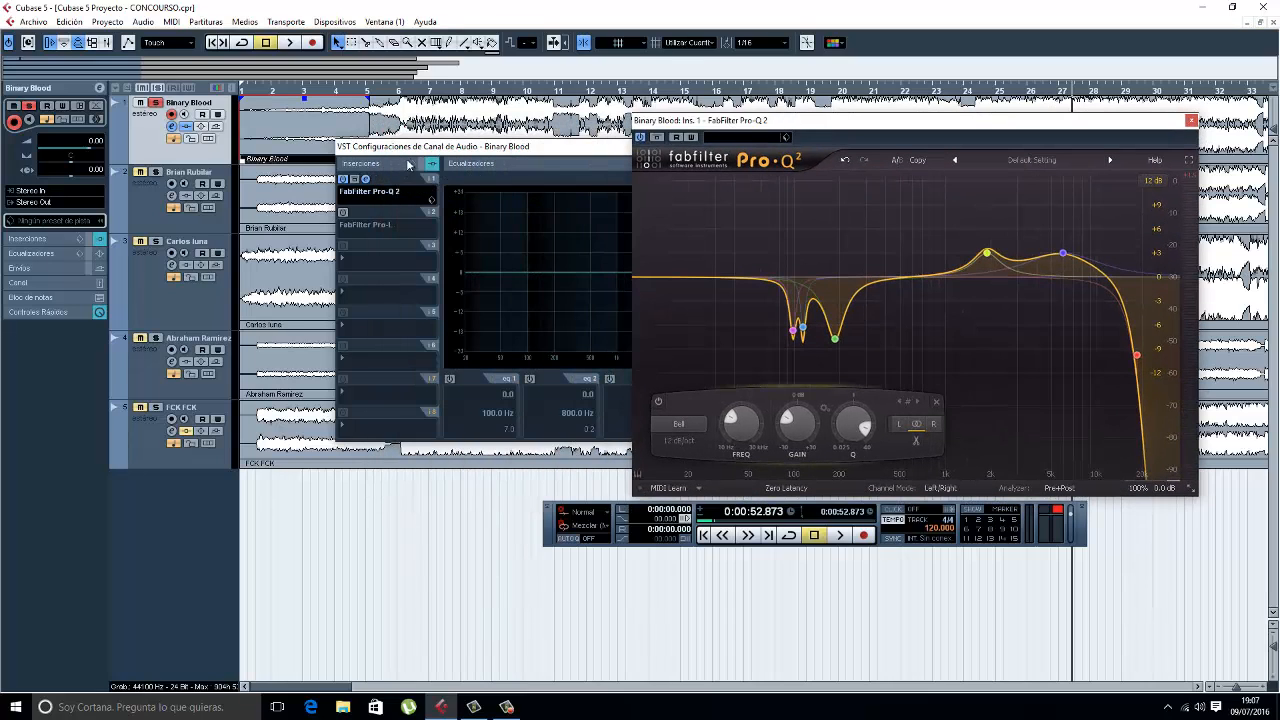
left_click_drag(424, 152, 474, 192)
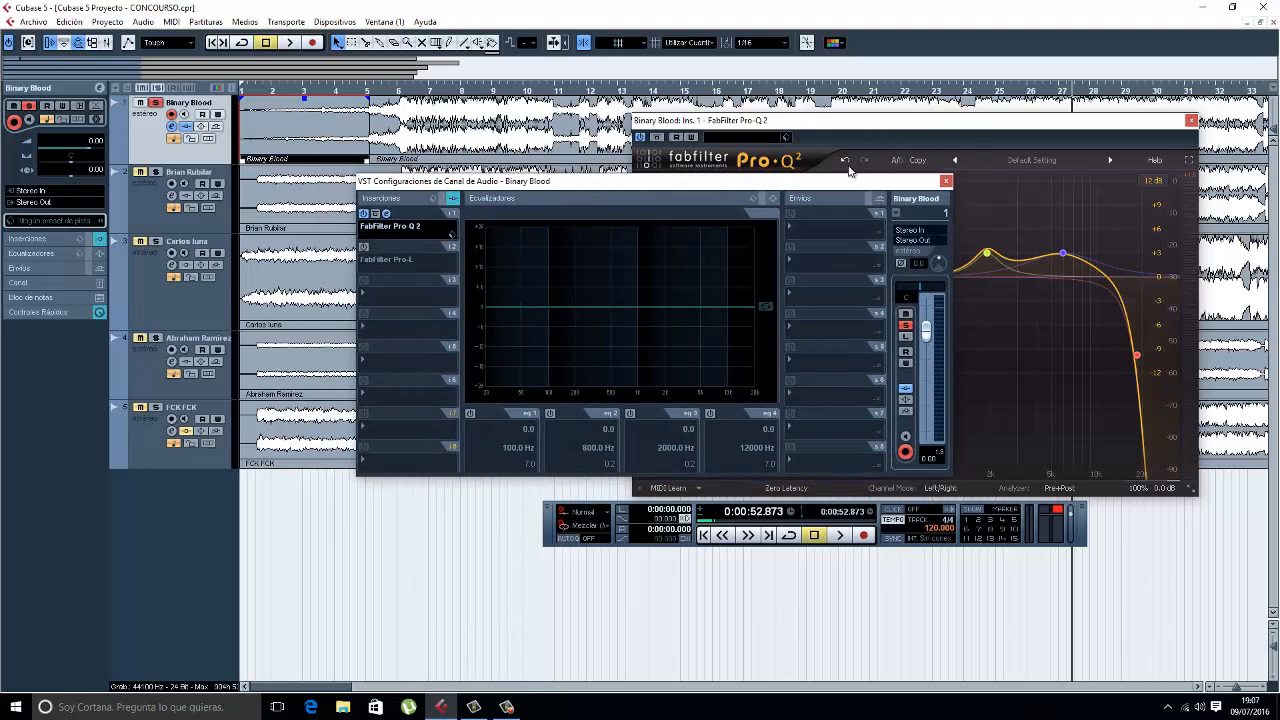
left_click(365, 247)
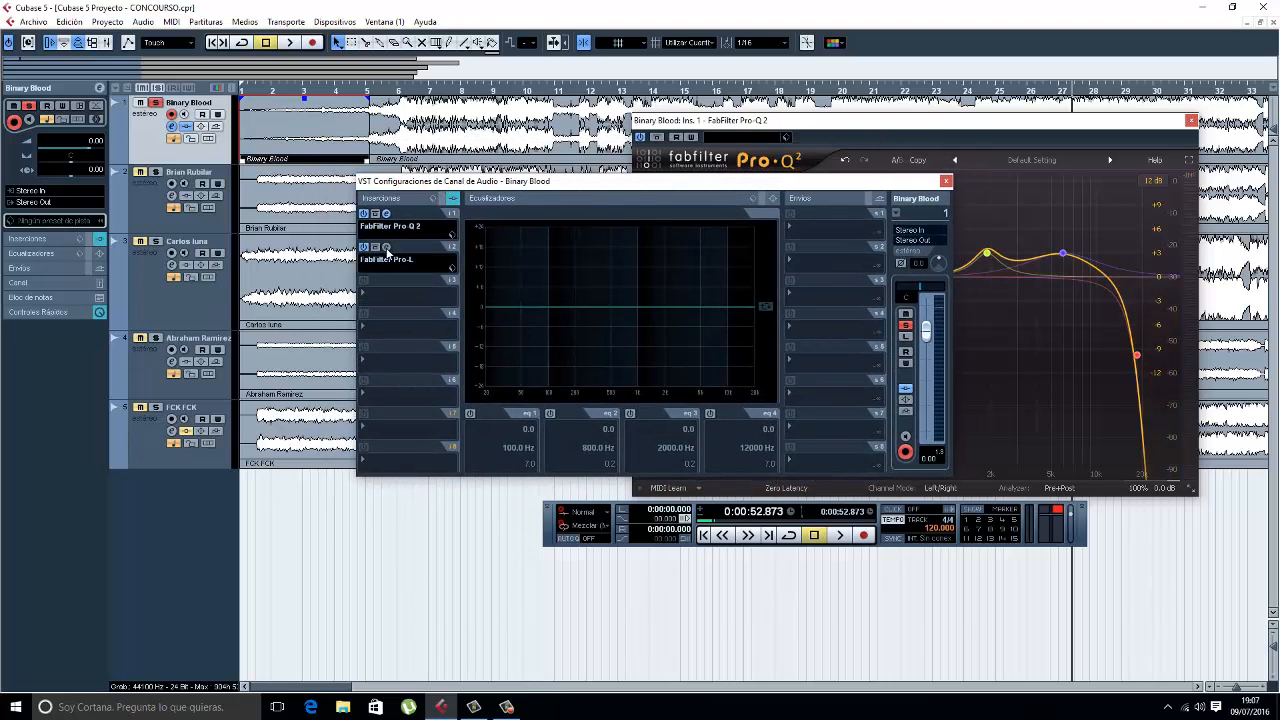
left_click(386, 247)
left_click_drag(728, 278, 698, 270)
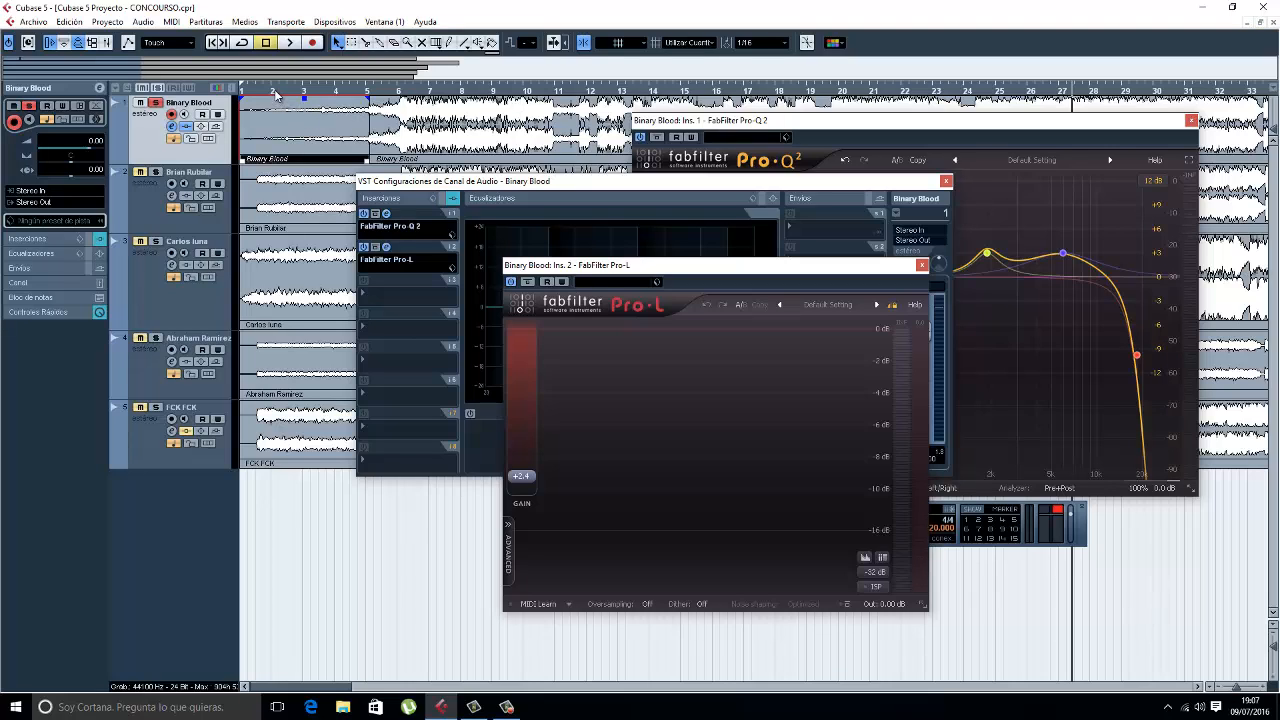
Play Binary Blood from just after bar 5 with its inserts bypassed, re-enable them and move the Pro-Q 2 editor clear of the timeline.
left_click(376, 96)
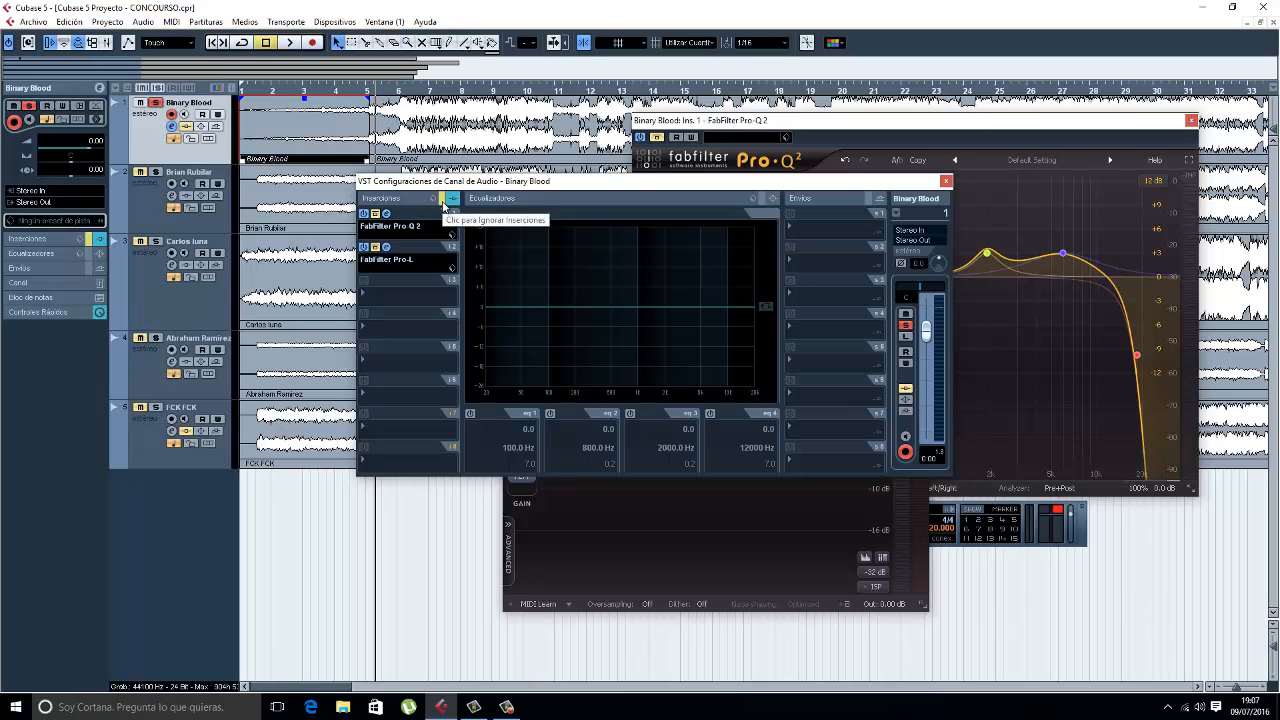
key("space")
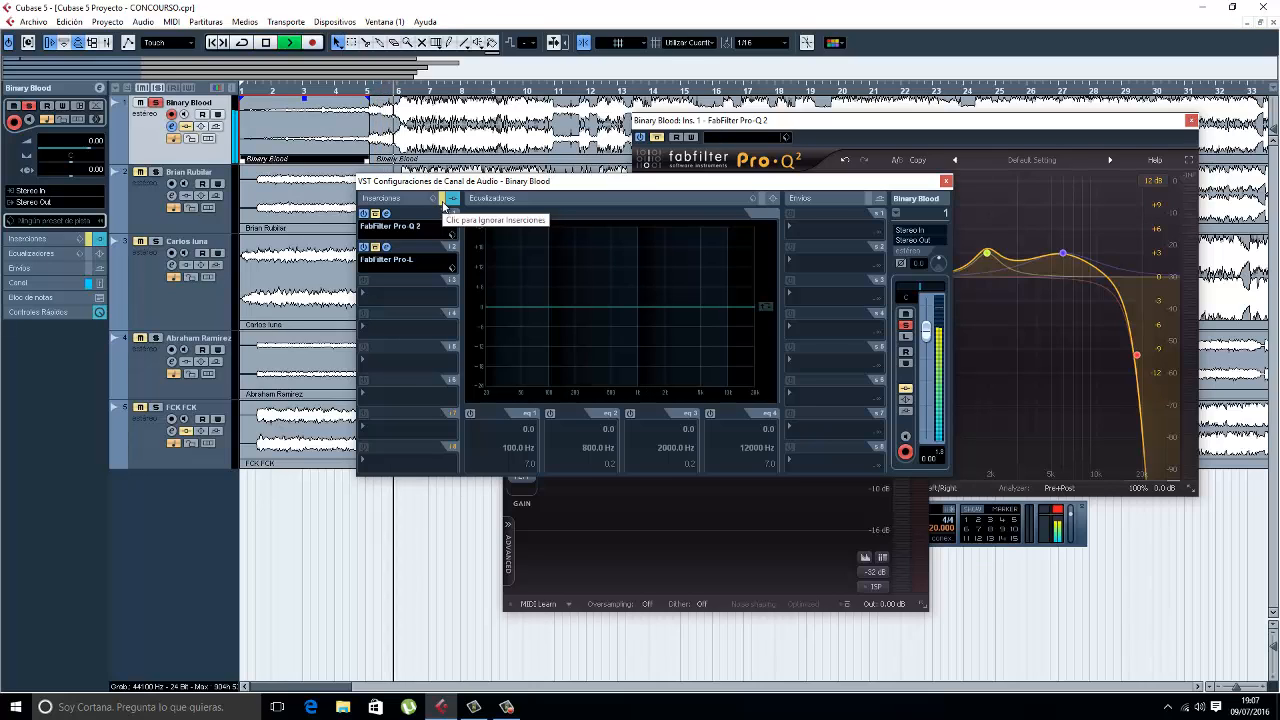
left_click(443, 202)
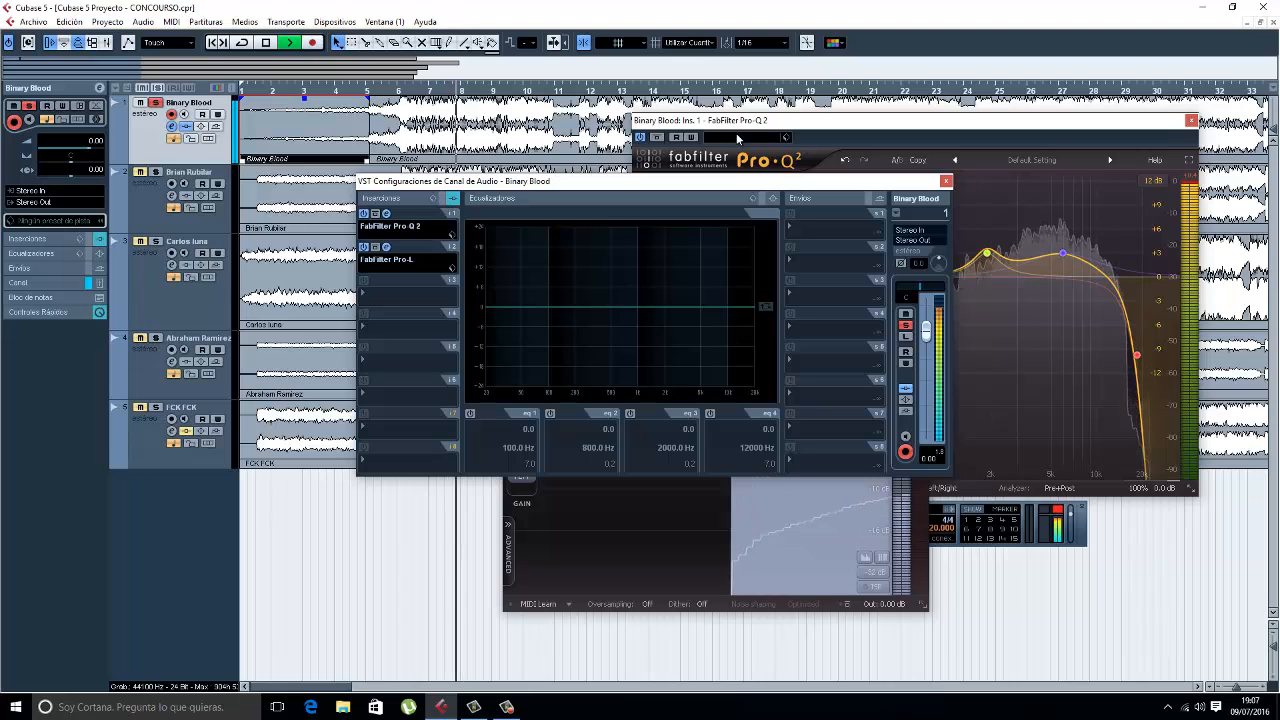
left_click_drag(740, 126, 795, 232)
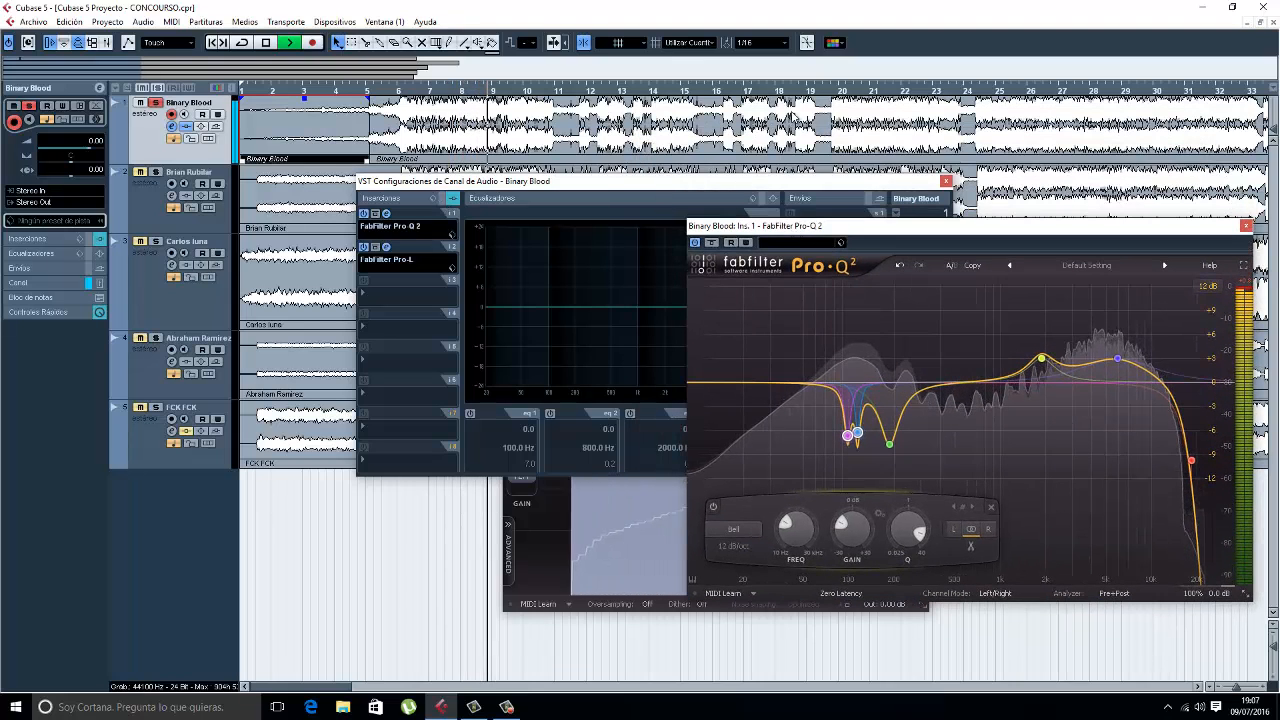
Compare Binary Blood from bar 19 with and without its inserts, ending with them enabled, and stop playback.
left_click(810, 91)
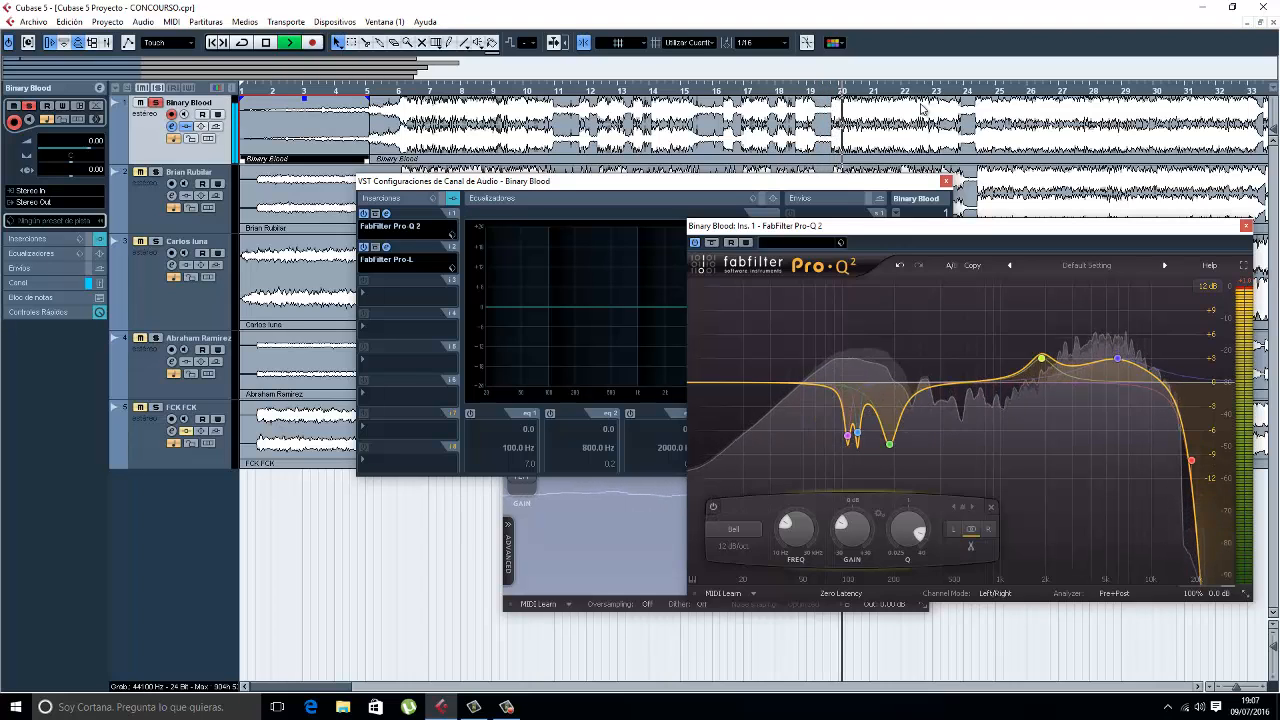
left_click(443, 205)
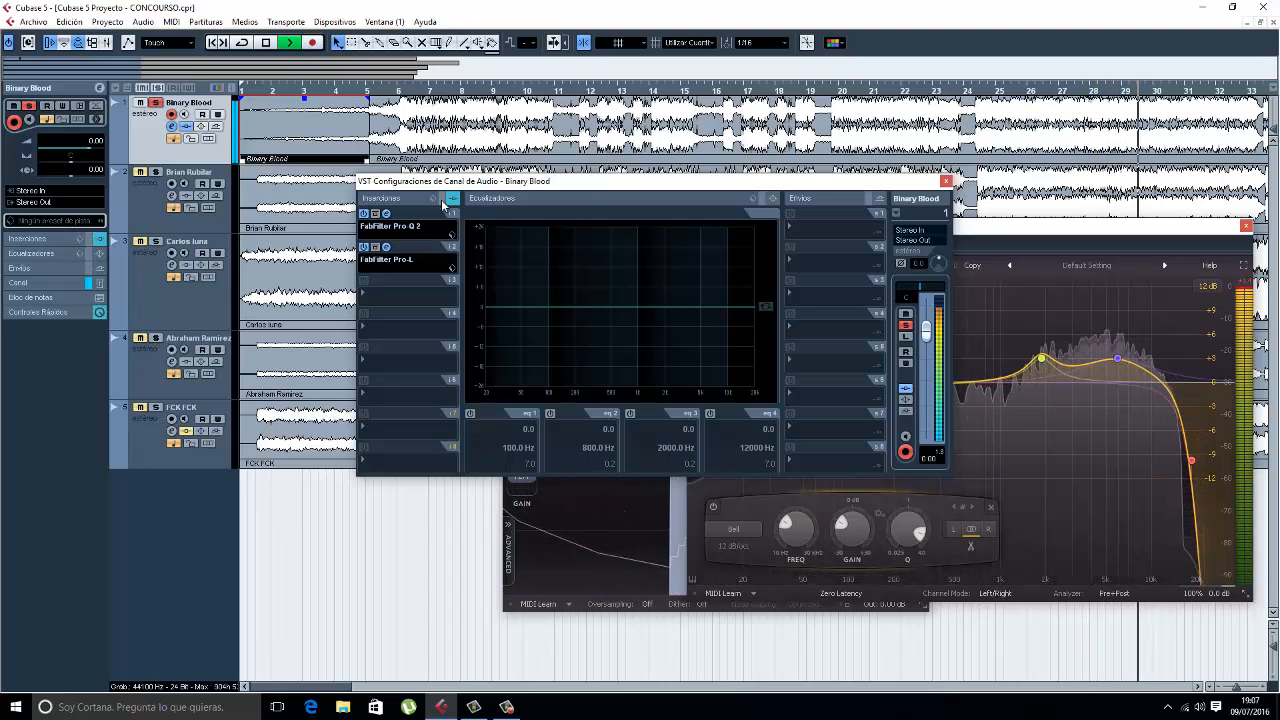
left_click(442, 201)
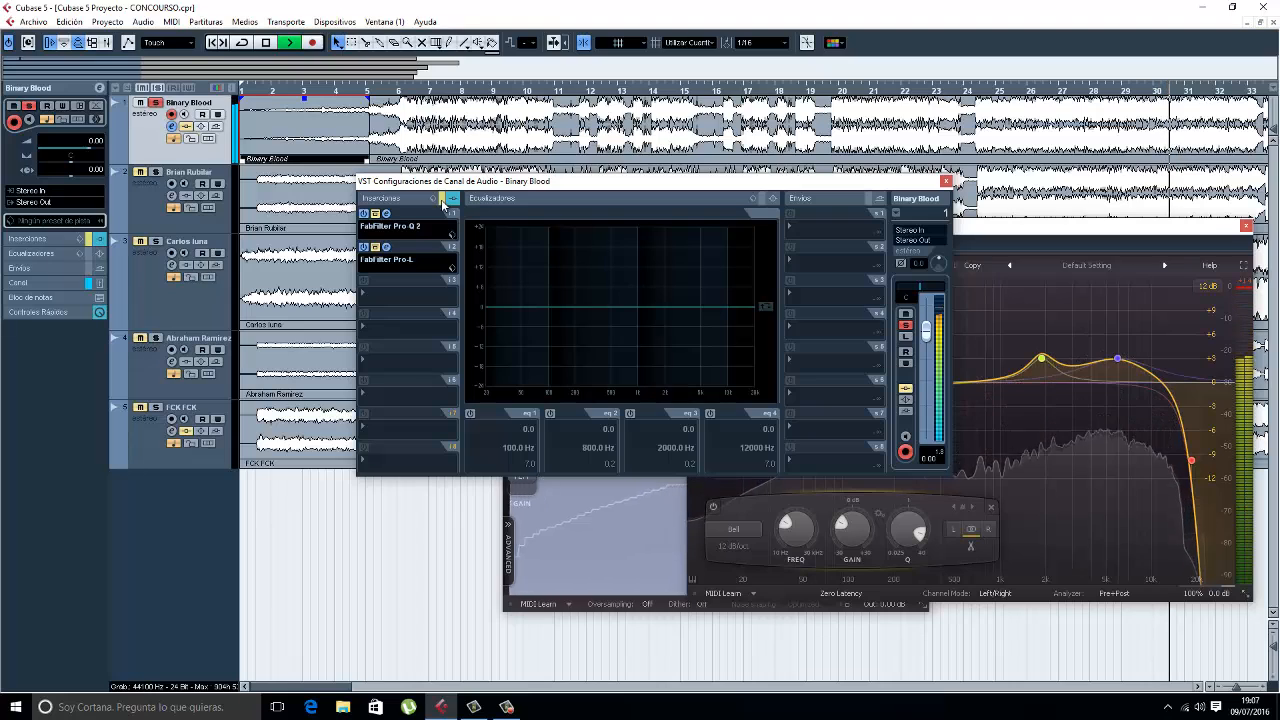
left_click(443, 201)
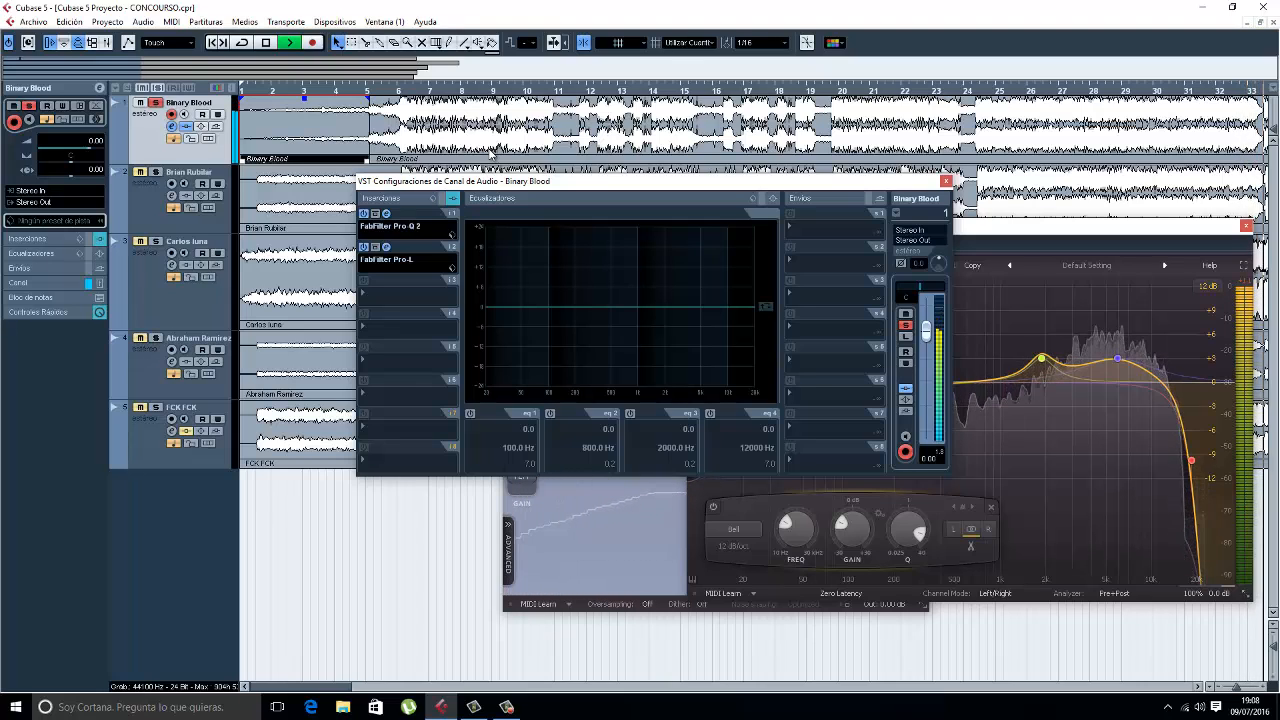
key("space")
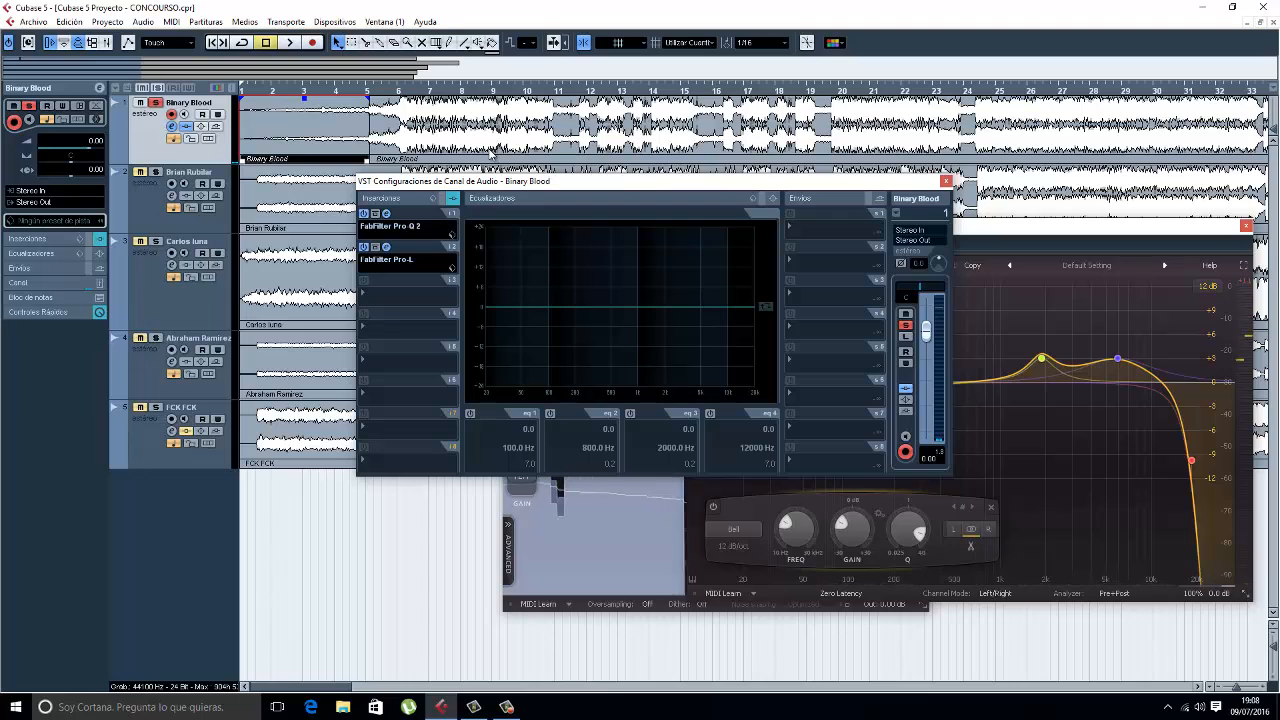
Deactivate the FabFilter Pro-Q 2 and Pro-L inserts on Binary Blood and switch the solo from that track to the second one.
left_click(364, 213)
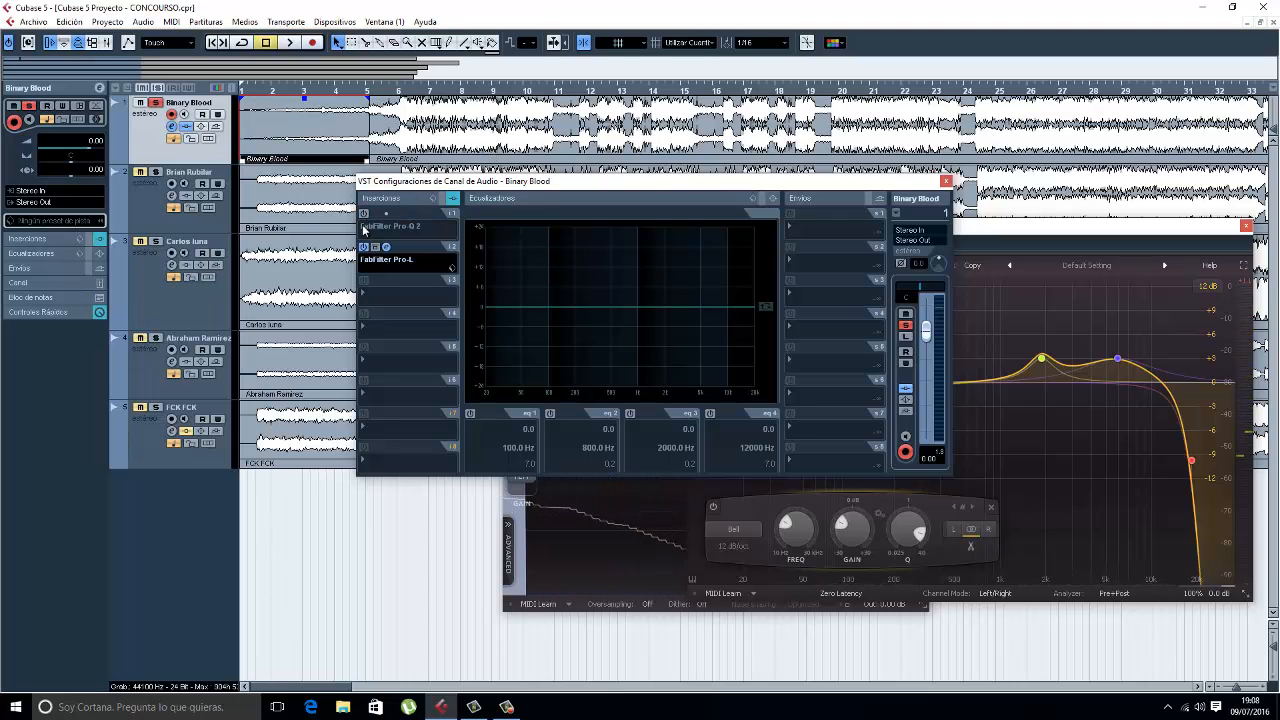
left_click(364, 247)
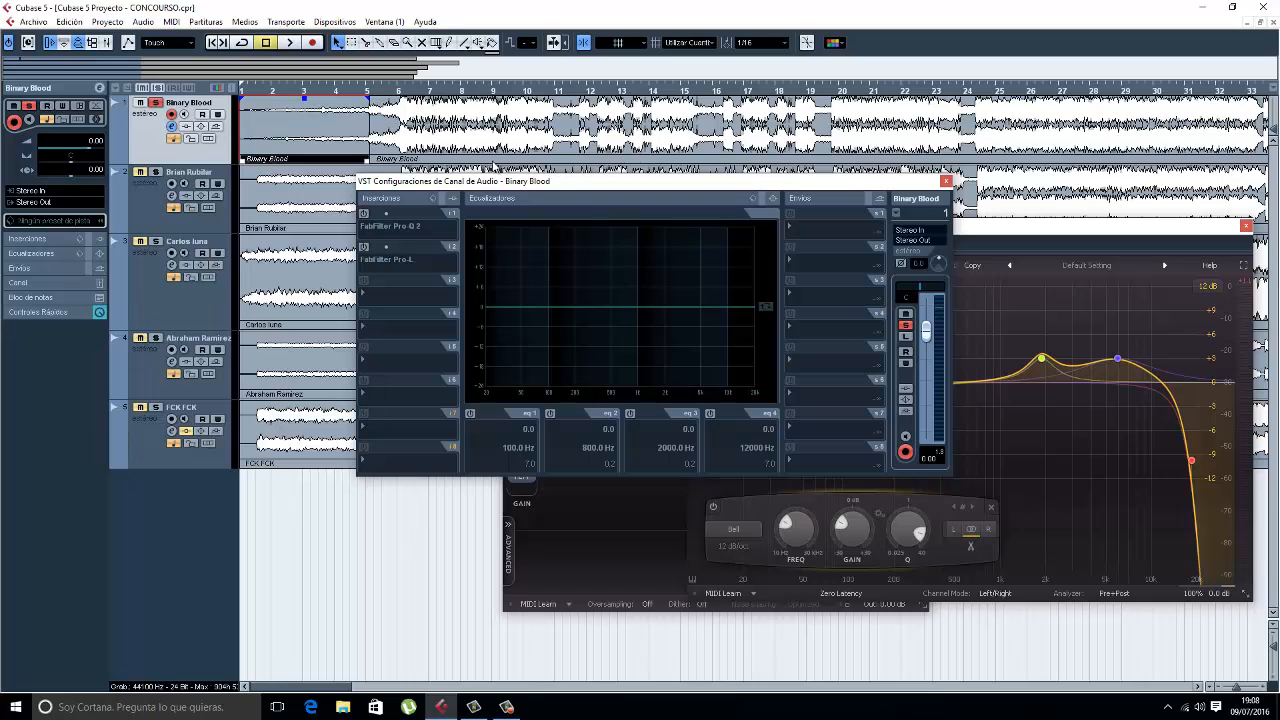
left_click(156, 173)
left_click(155, 103)
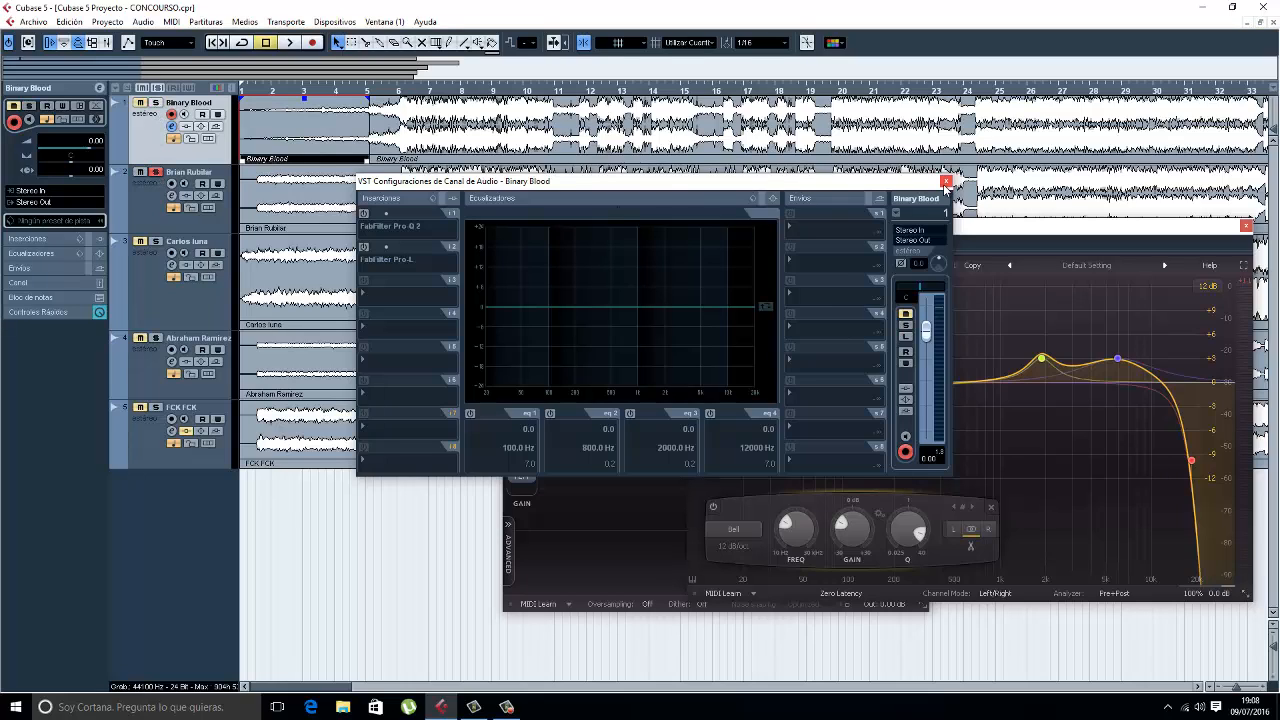
Close the Binary Blood channel settings and the Pro-Q 2 editor, and shift the Pro-L editor slightly.
left_click(946, 182)
left_click_drag(895, 236, 612, 243)
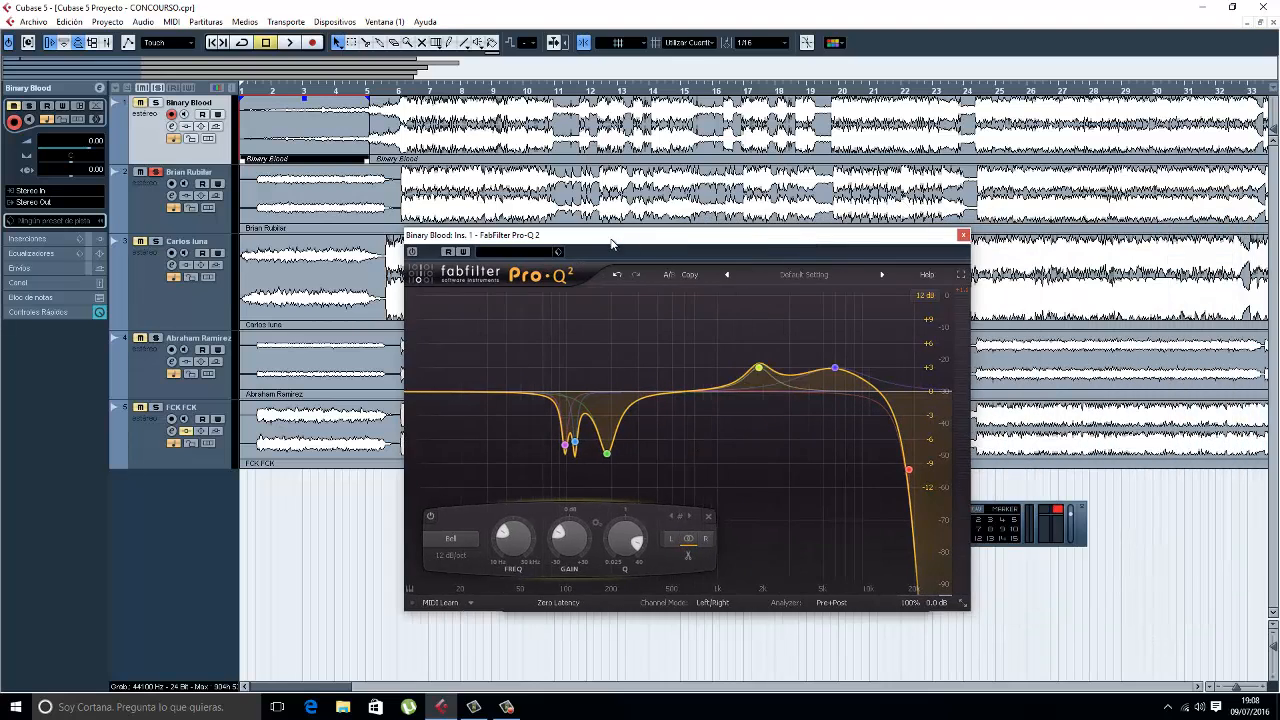
left_click(963, 236)
left_click_drag(752, 274, 727, 277)
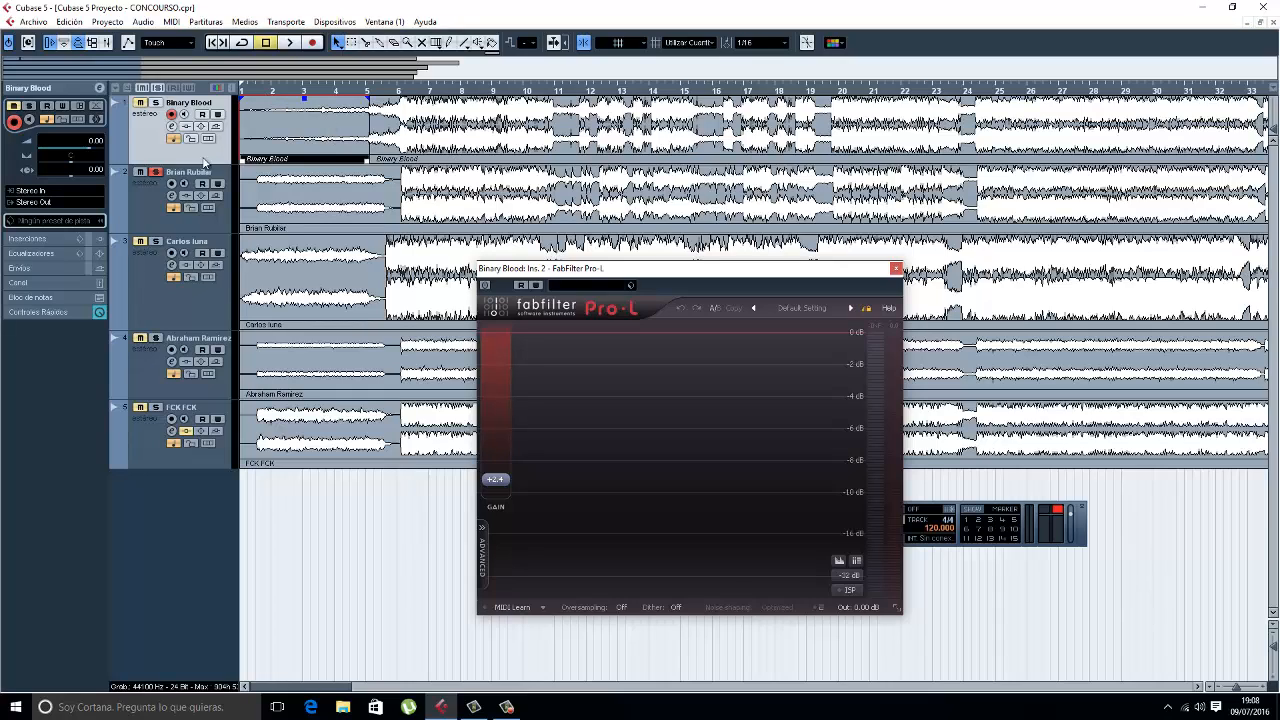
Select the second track, play it from about 0.6 seconds through the entry of the full mix, and stop at about 20 seconds.
left_click(146, 207)
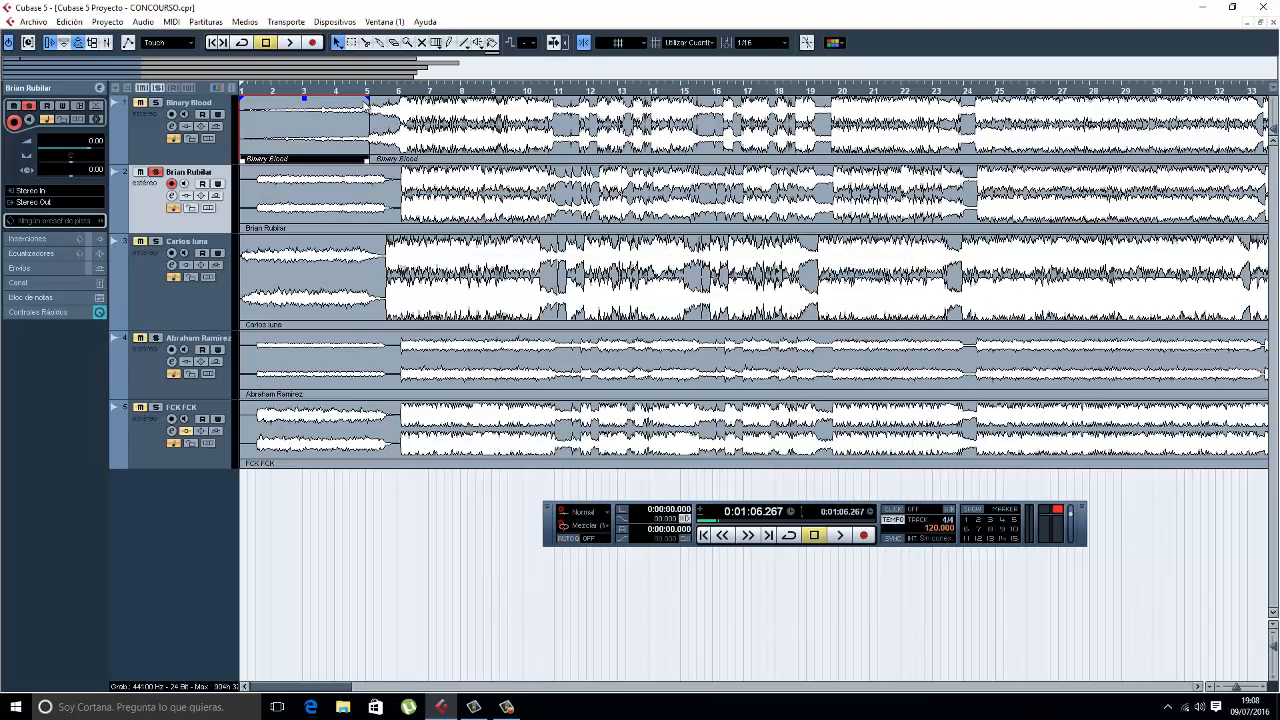
left_click(250, 94)
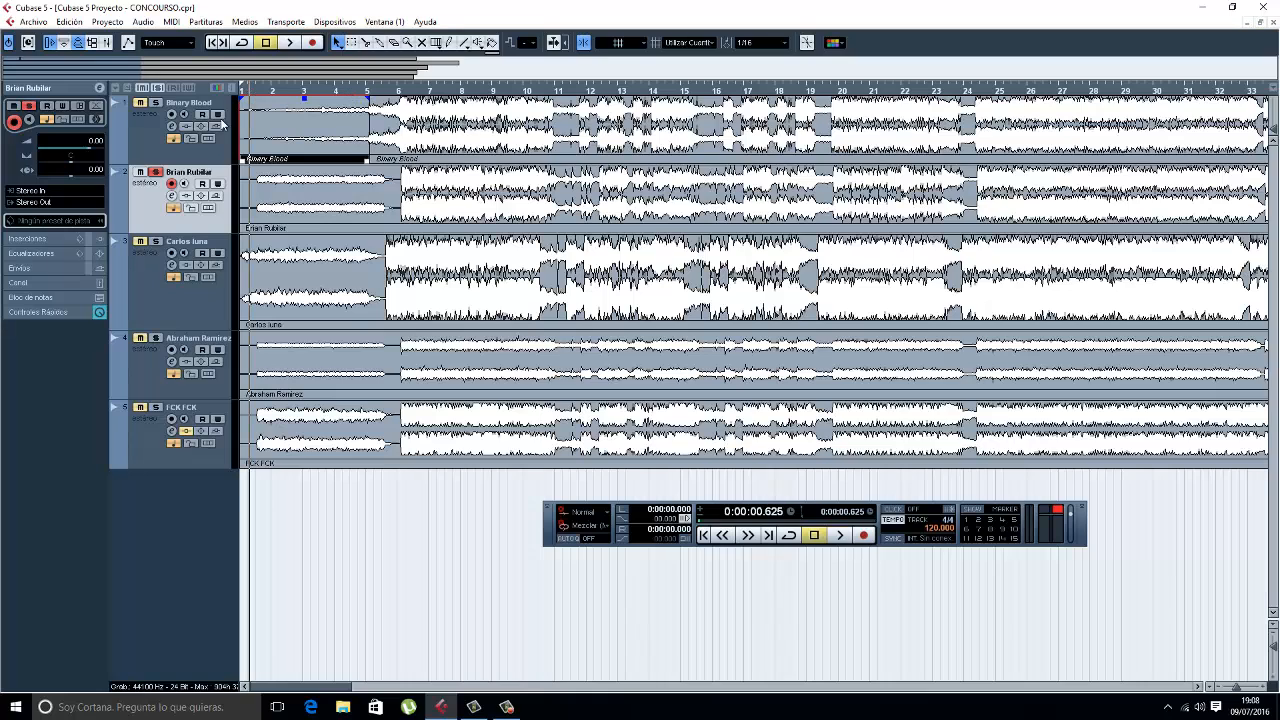
left_click(172, 196)
left_click(172, 196)
key("space")
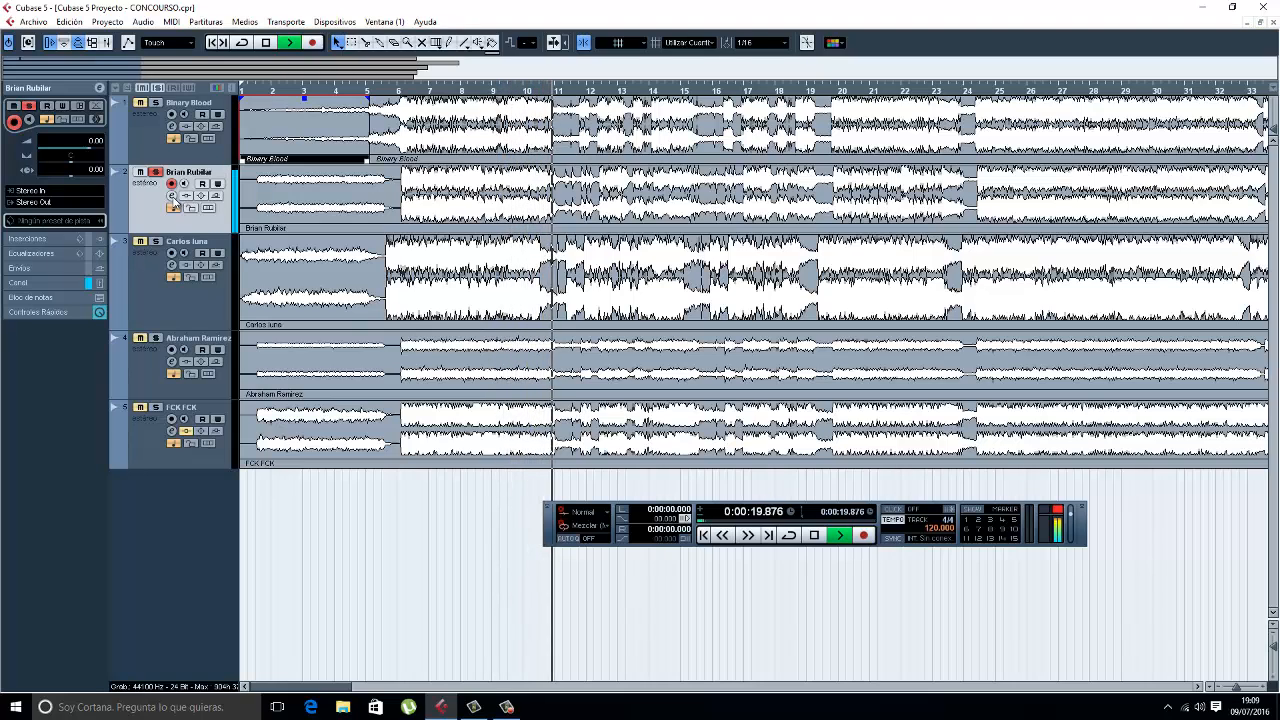
key("space")
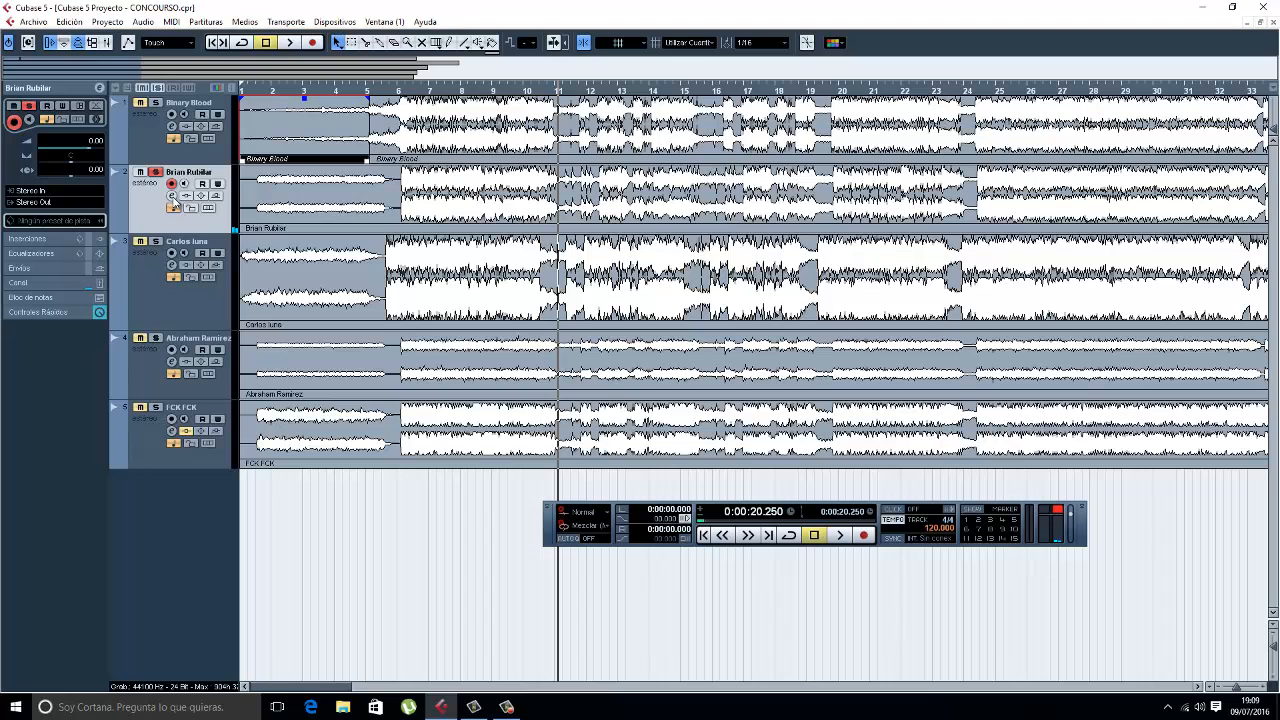
Open the second track's channel settings and place the window below that track's waveform.
left_click(172, 197)
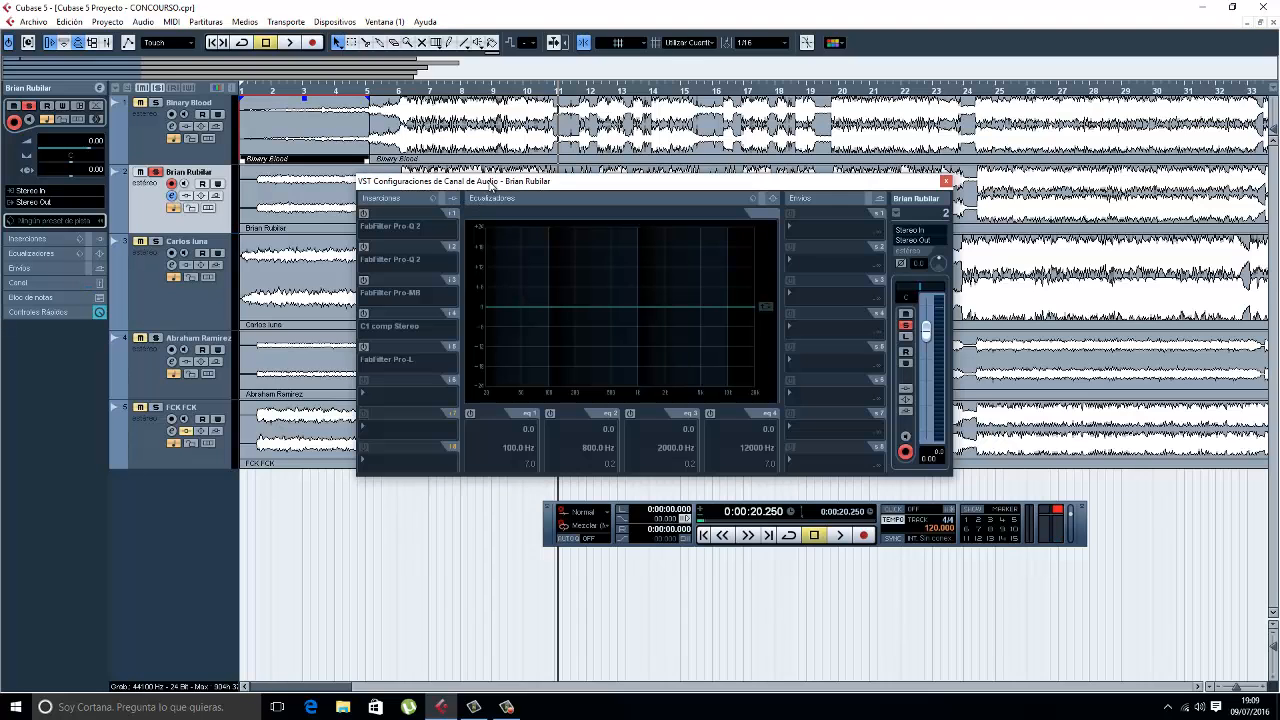
left_click_drag(491, 186, 773, 147)
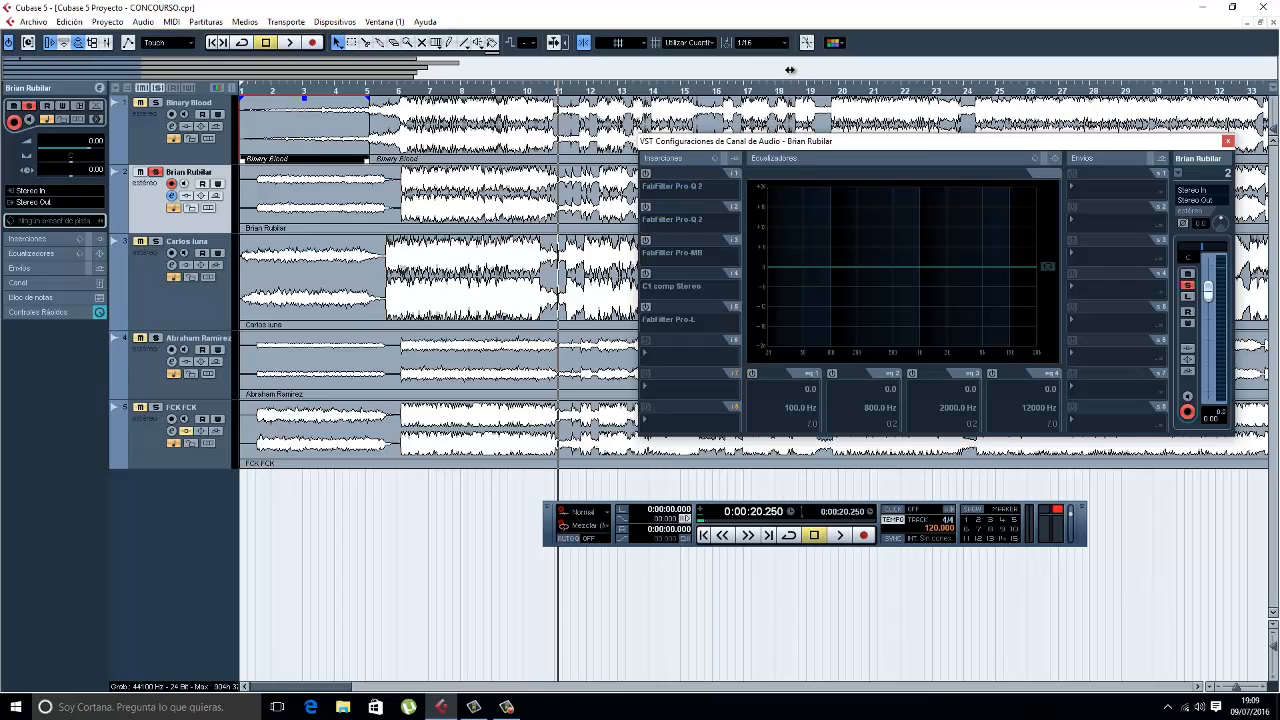
left_click_drag(795, 148, 769, 323)
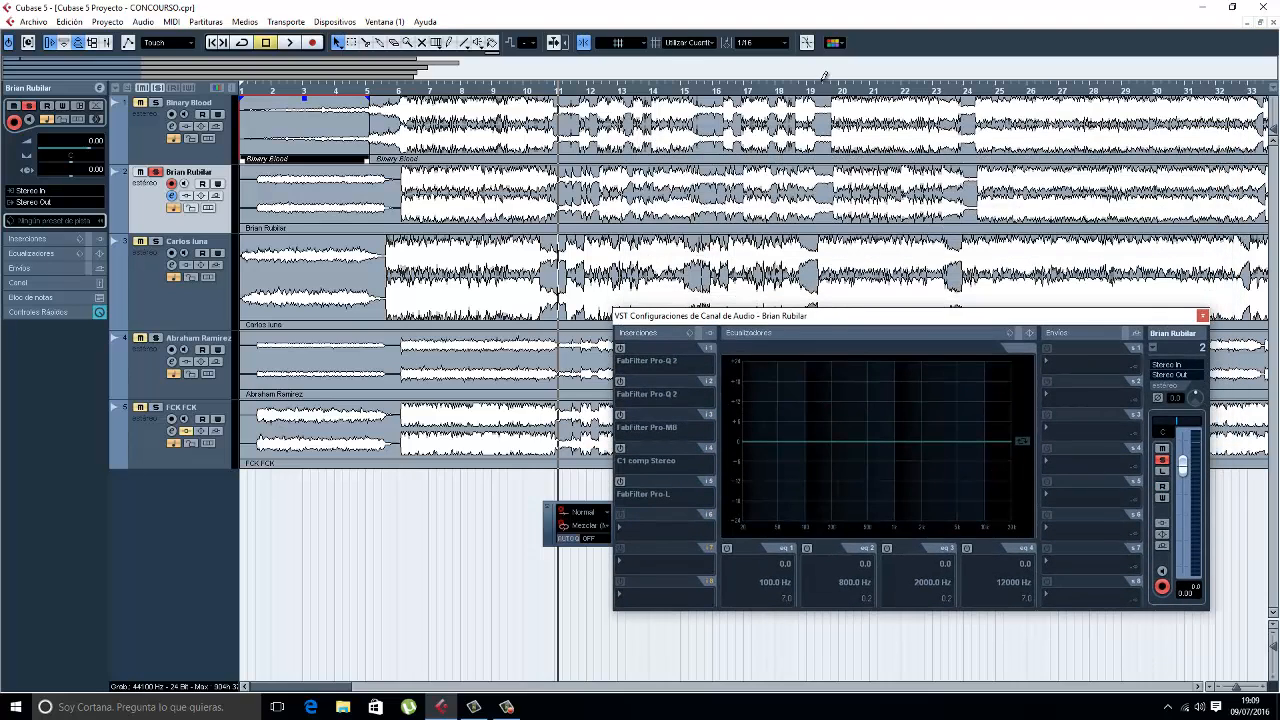
Play the second track from bar 24 to hear the section after the break, and stop playback.
left_click(967, 92)
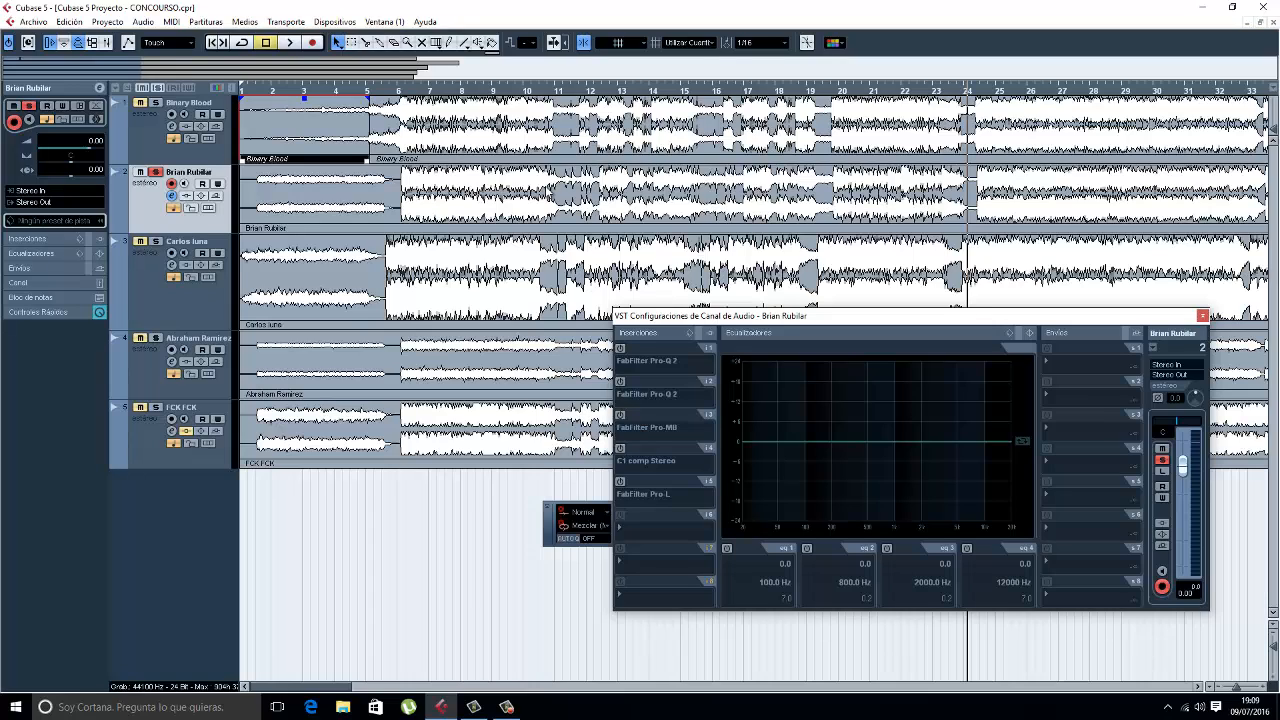
key("space")
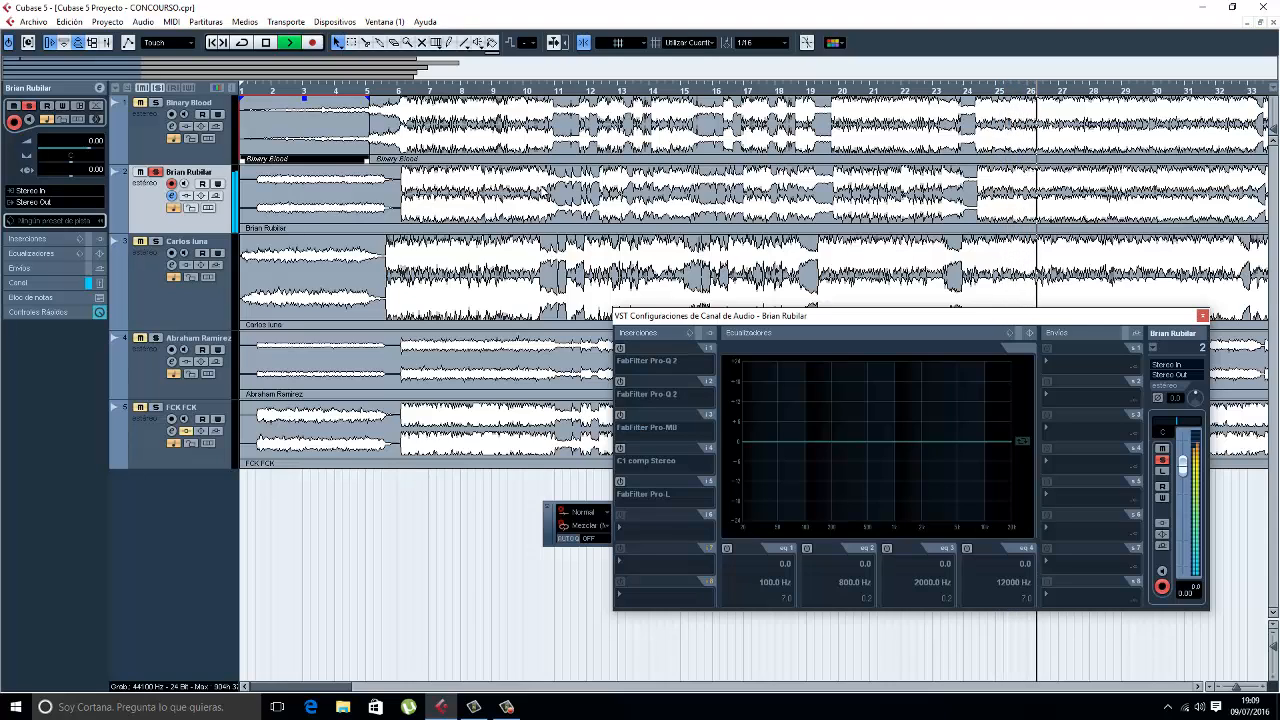
key("space")
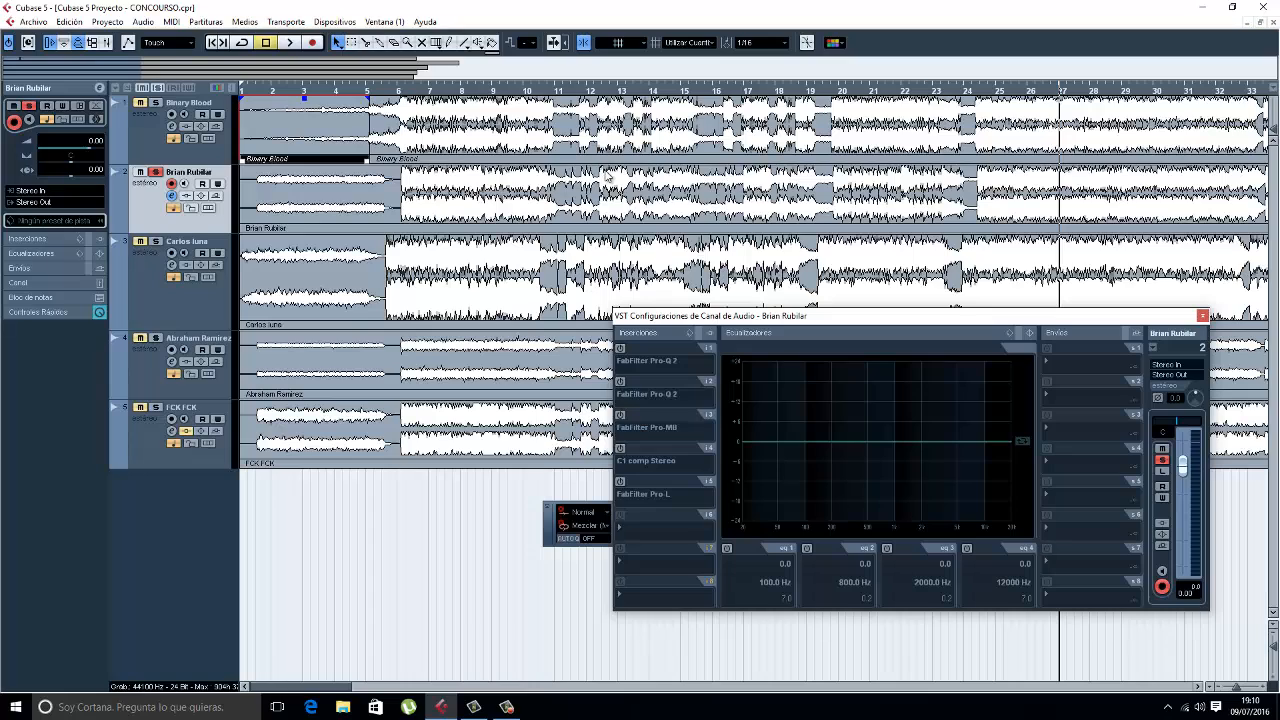
Play the second track's intro from about bar 1.5, stop, and return the playback position to that point.
left_click(291, 93)
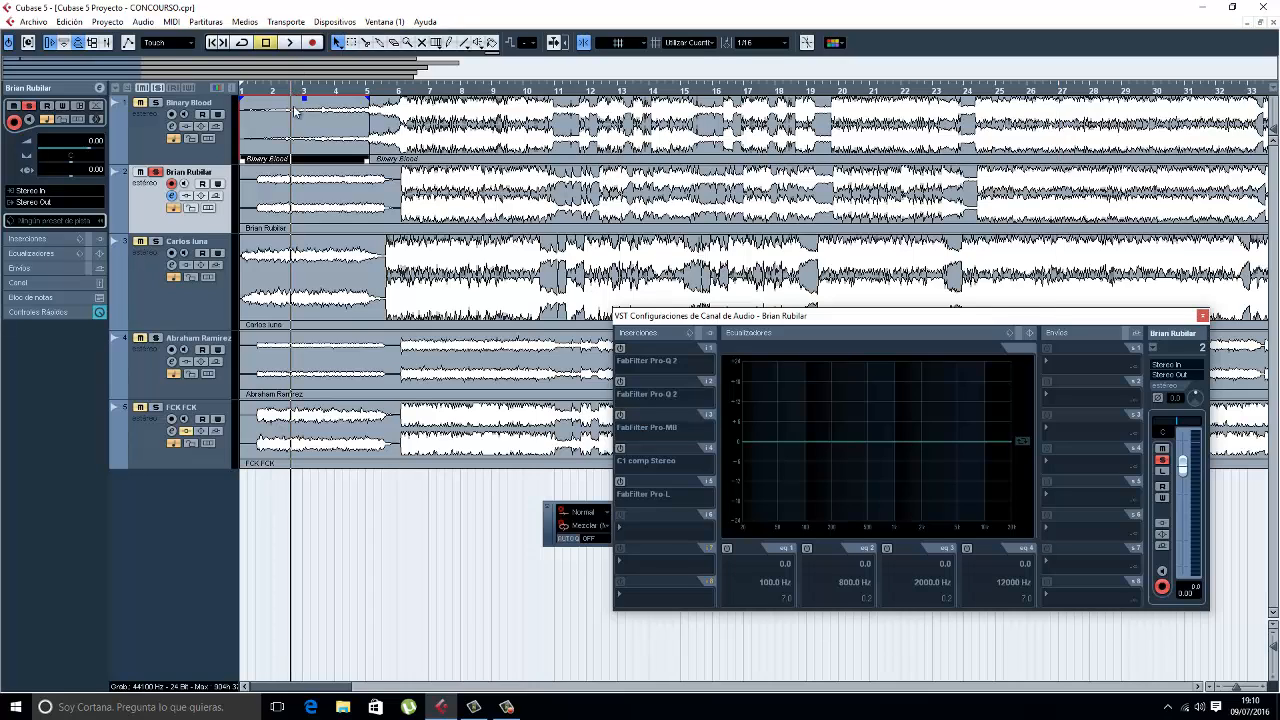
left_click(264, 93)
left_click(257, 92)
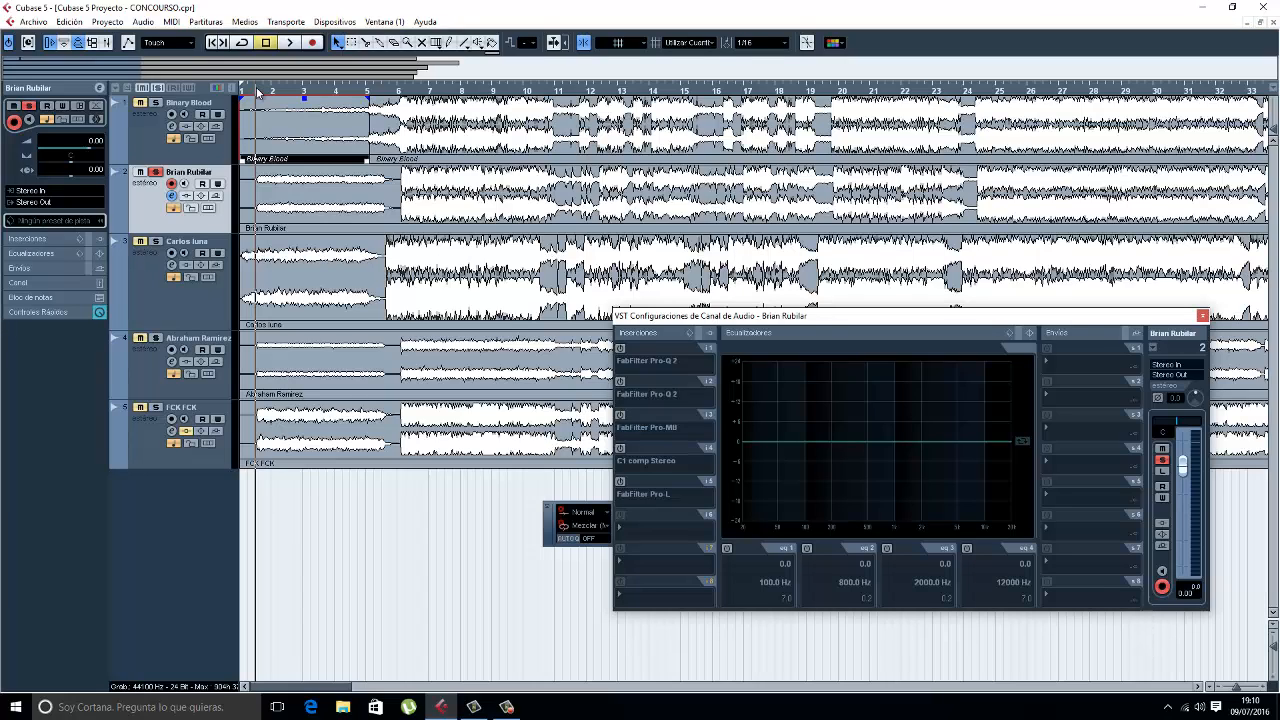
key("space")
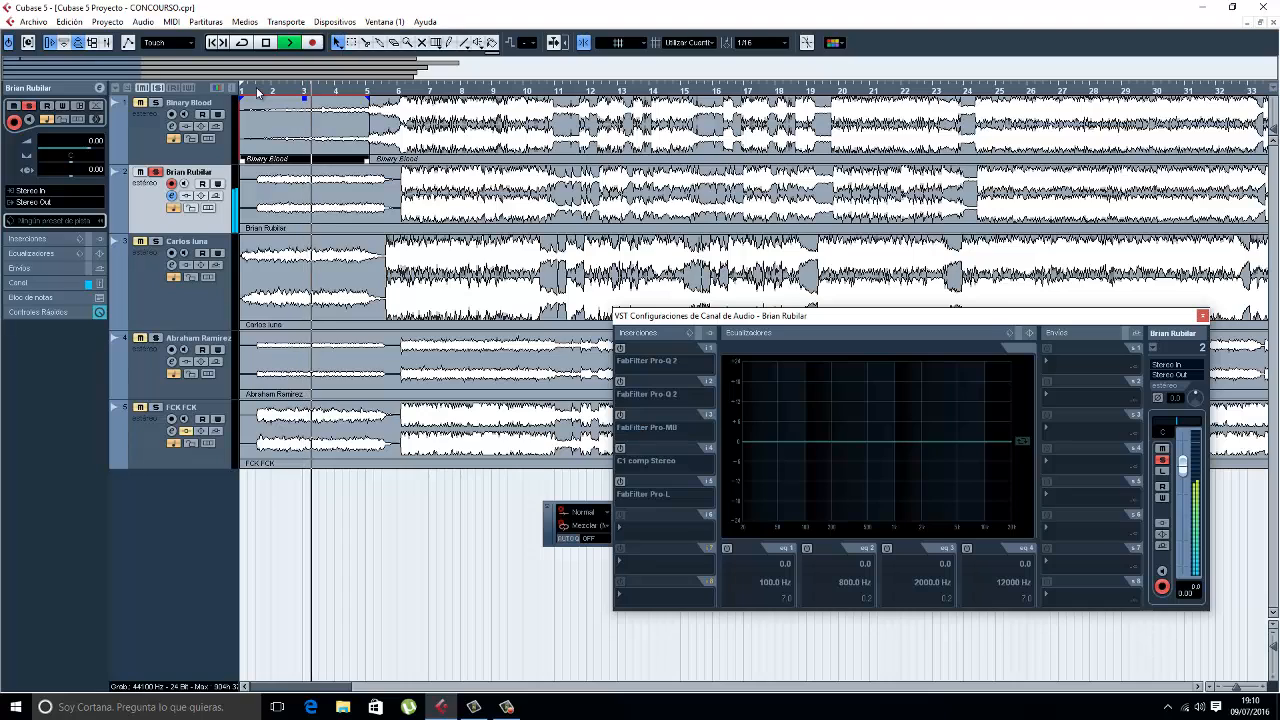
key("space")
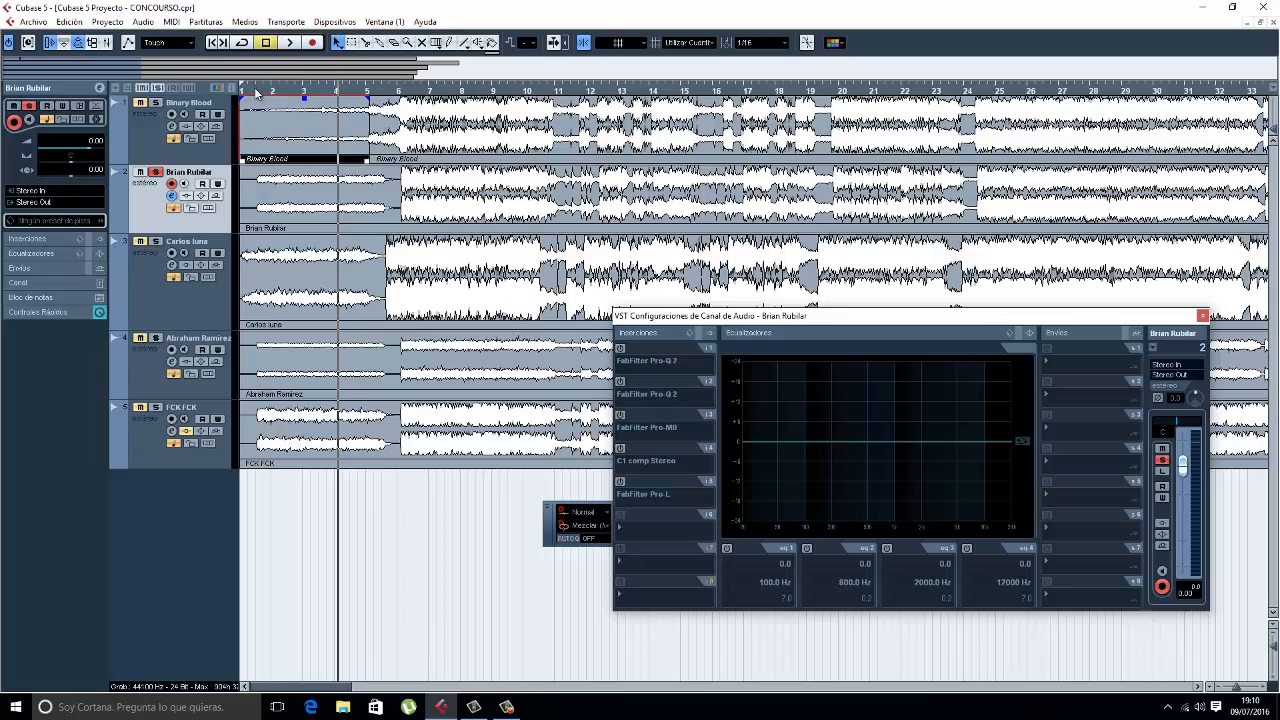
left_click(256, 90)
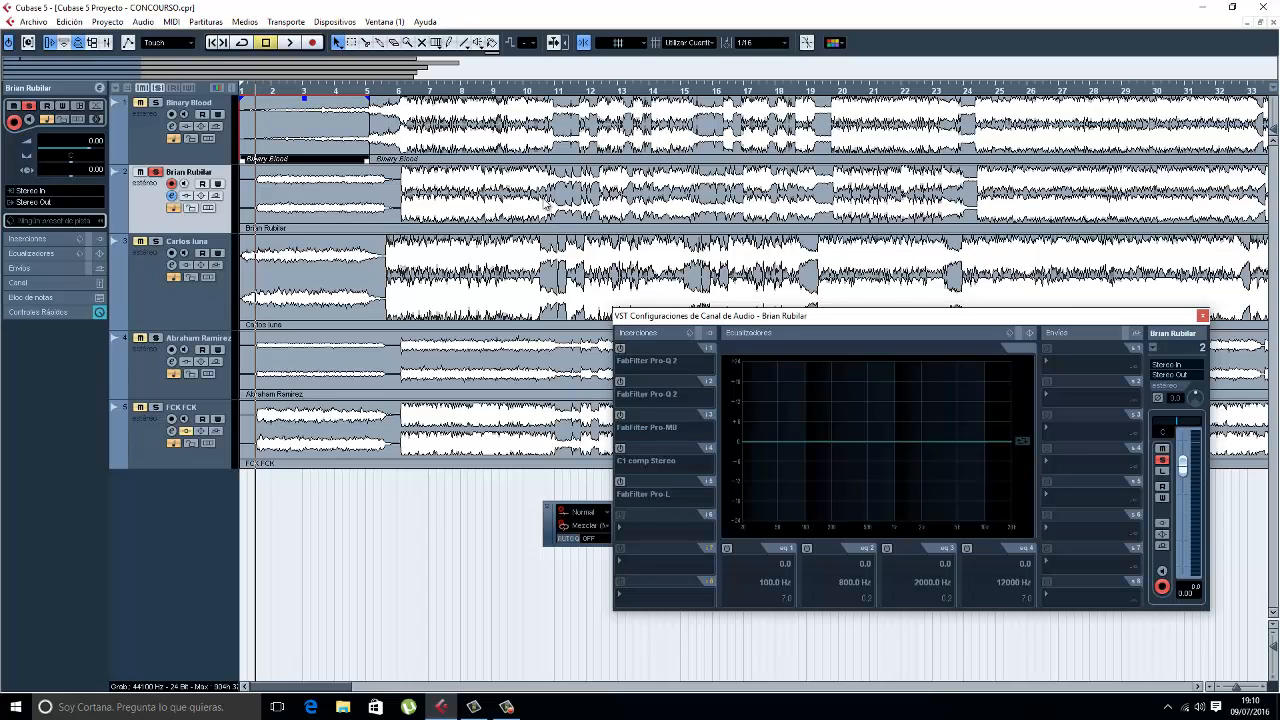
Cue playback just before bar 6 and activate only the first FabFilter Pro-Q 2 insert on the second track, placing its editor beside the channel settings.
left_click(395, 90)
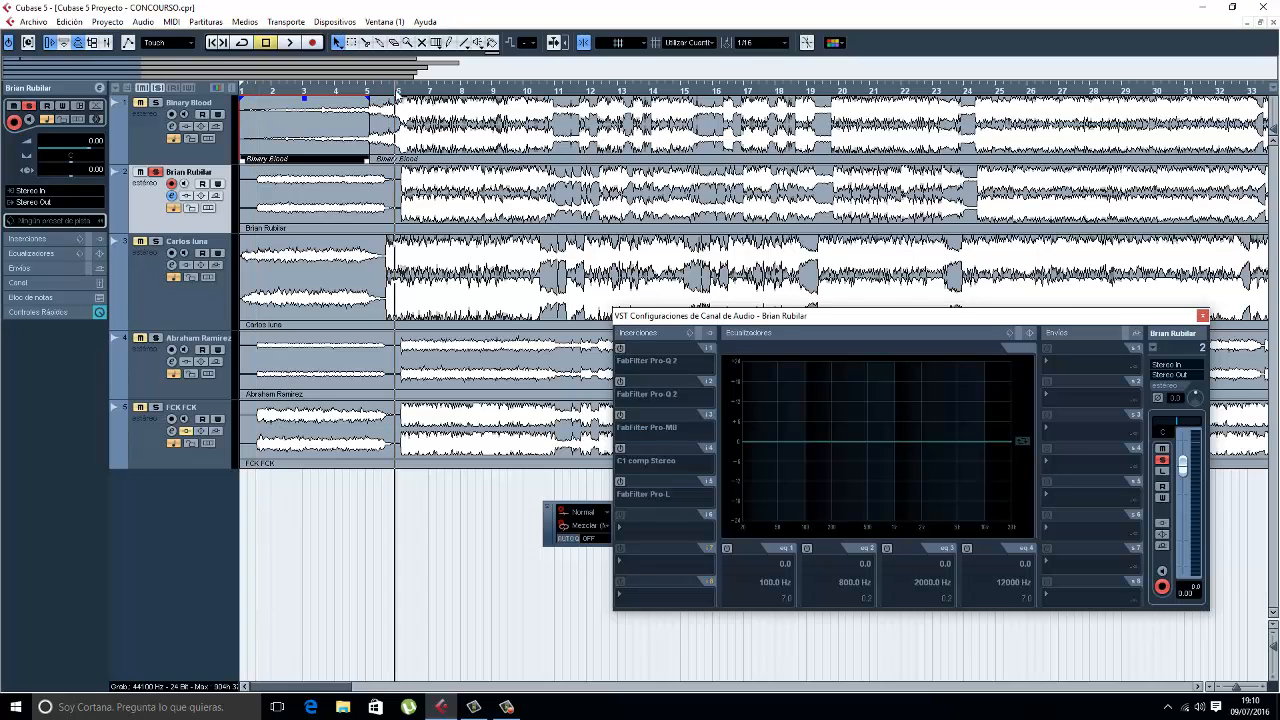
left_click(620, 349)
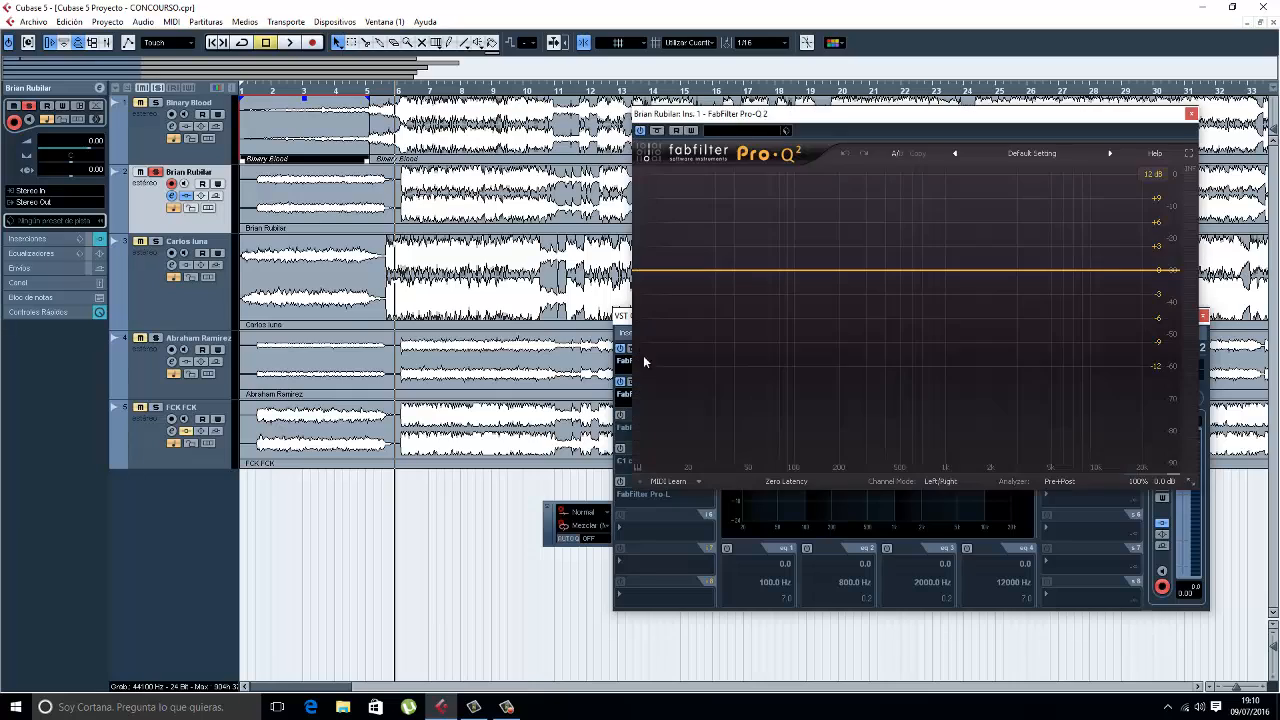
left_click(645, 360)
left_click_drag(799, 114, 299, 124)
left_click_drag(771, 323, 879, 264)
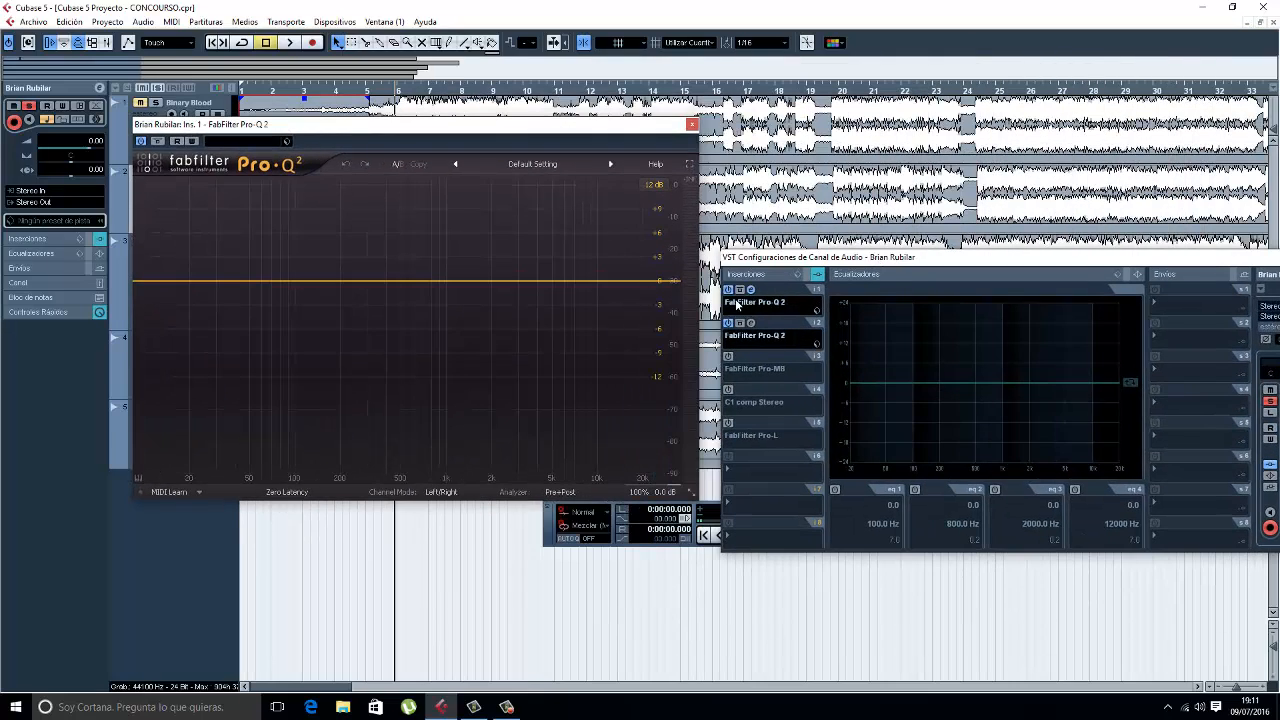
left_click(729, 323)
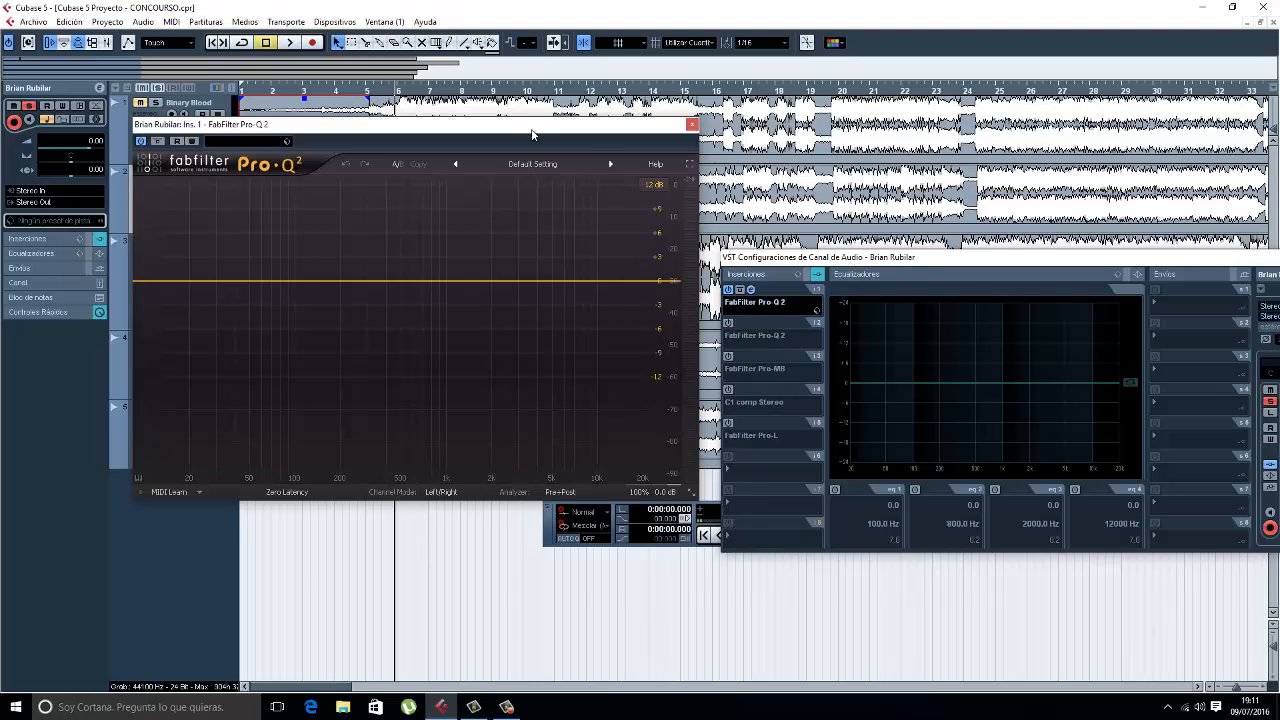
Centre the Pro-Q 2 editor over the arrangement and play the second track from just before bar 6 to examine its spectrum.
left_click_drag(532, 130, 824, 213)
key("space")
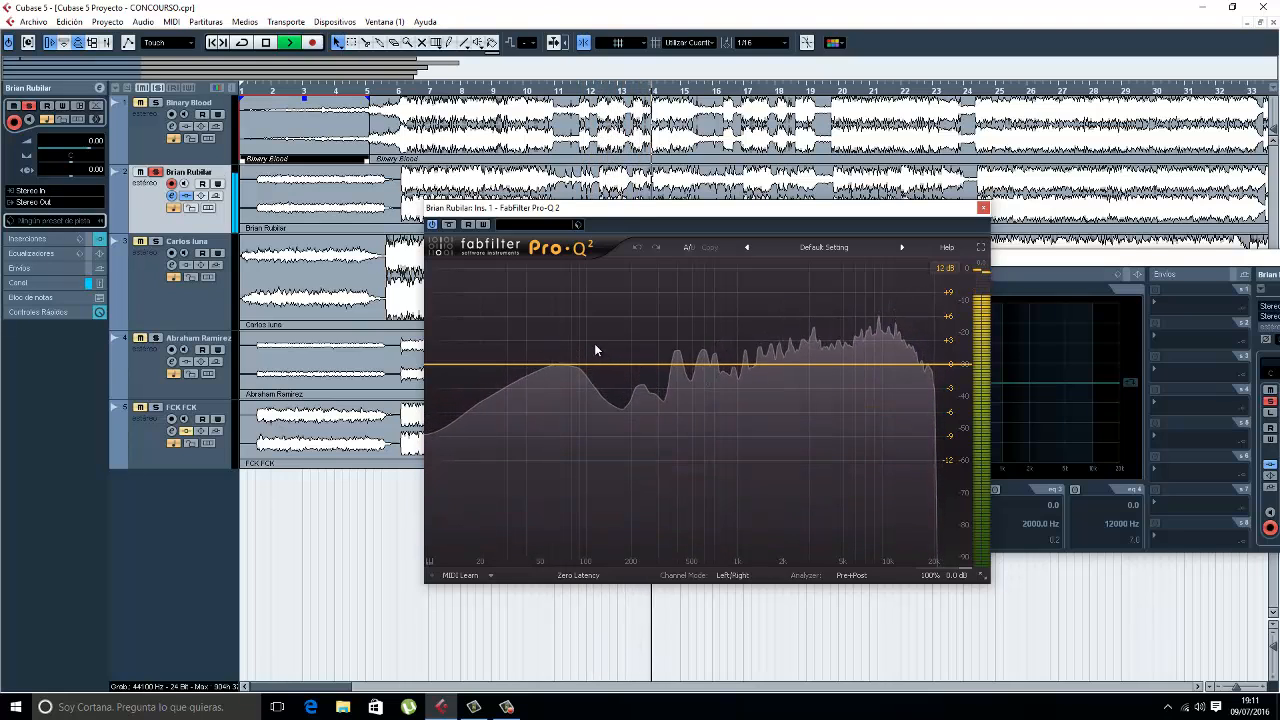
key("space")
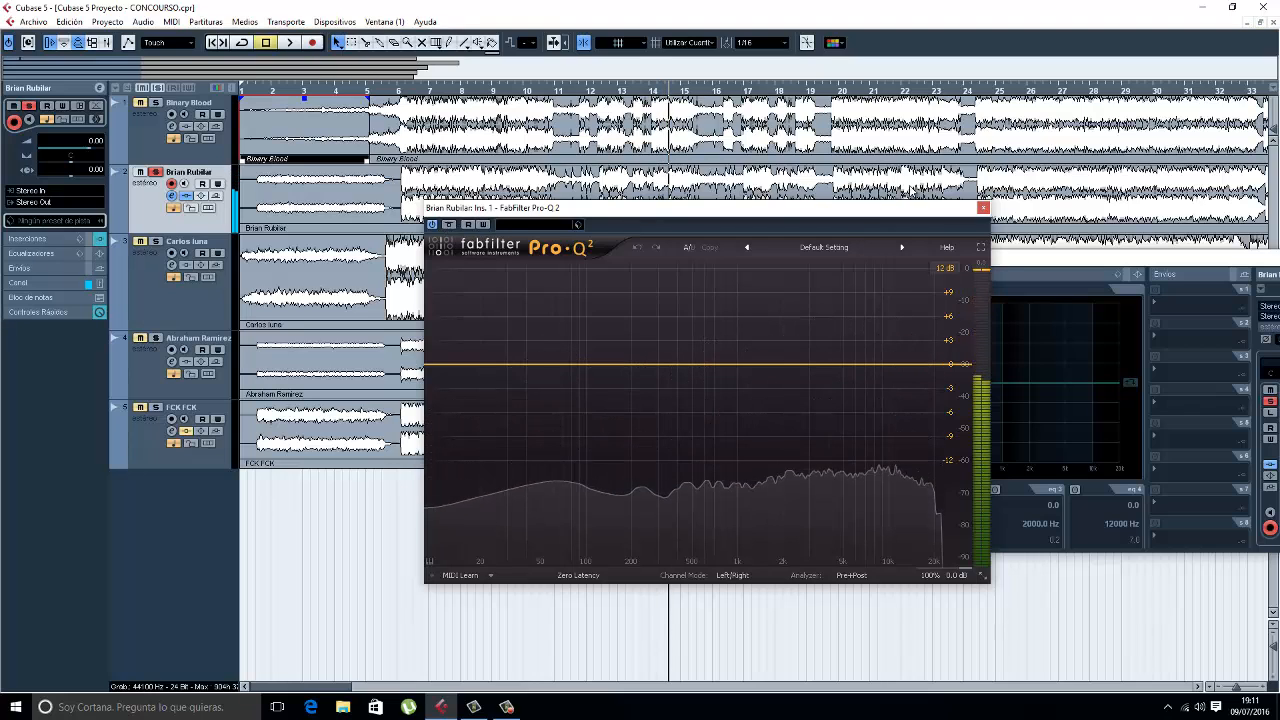
Close the first Pro-Q 2 editor, activate the second FabFilter Pro-Q 2 insert on the second track, and centre its editor over the arrangement.
left_click(984, 208)
left_click(729, 323)
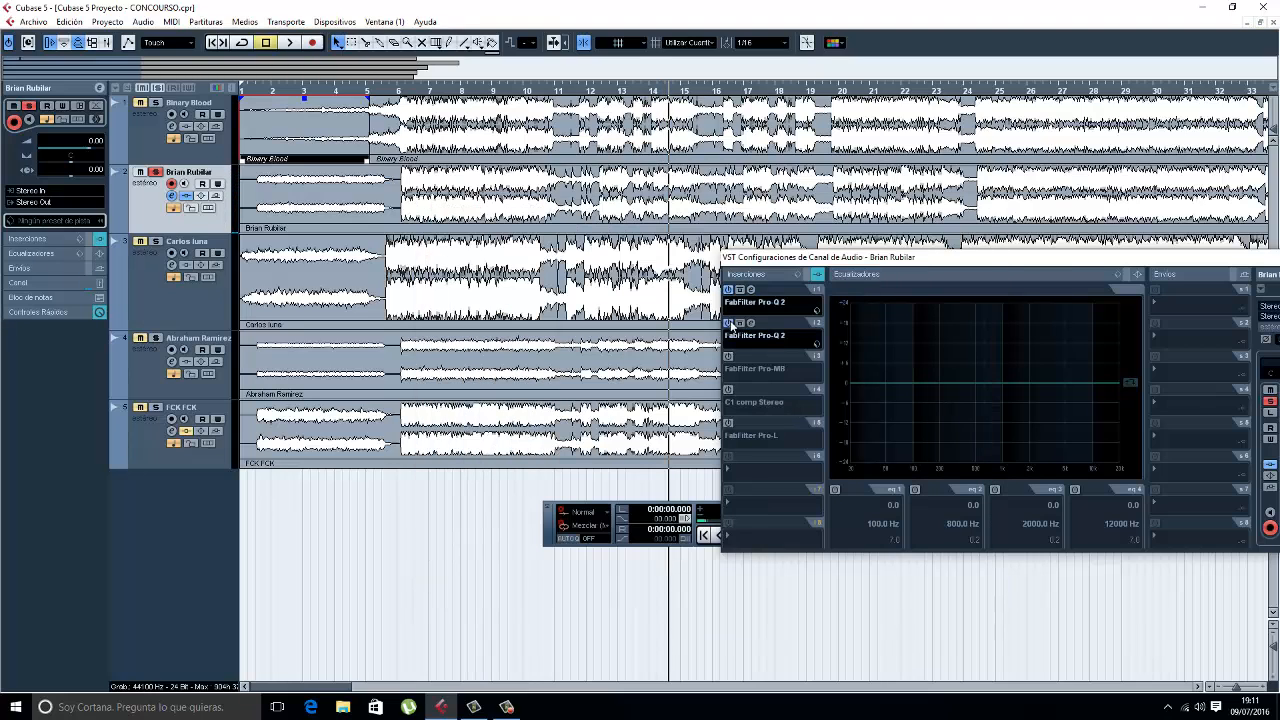
left_click(751, 323)
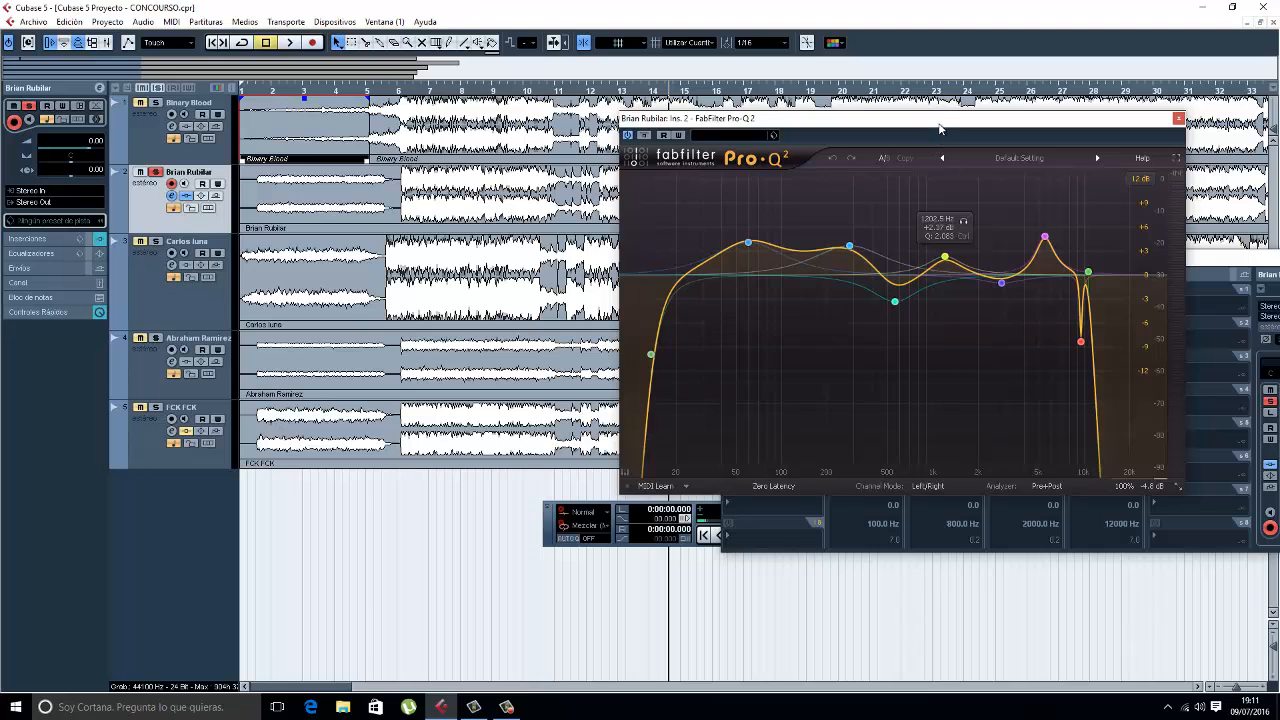
left_click_drag(937, 133, 736, 170)
Play the second track from about bar 5.5 with the second Pro-Q 2 bypassed, re-enable it during playback to compare, and stop.
left_click(398, 93)
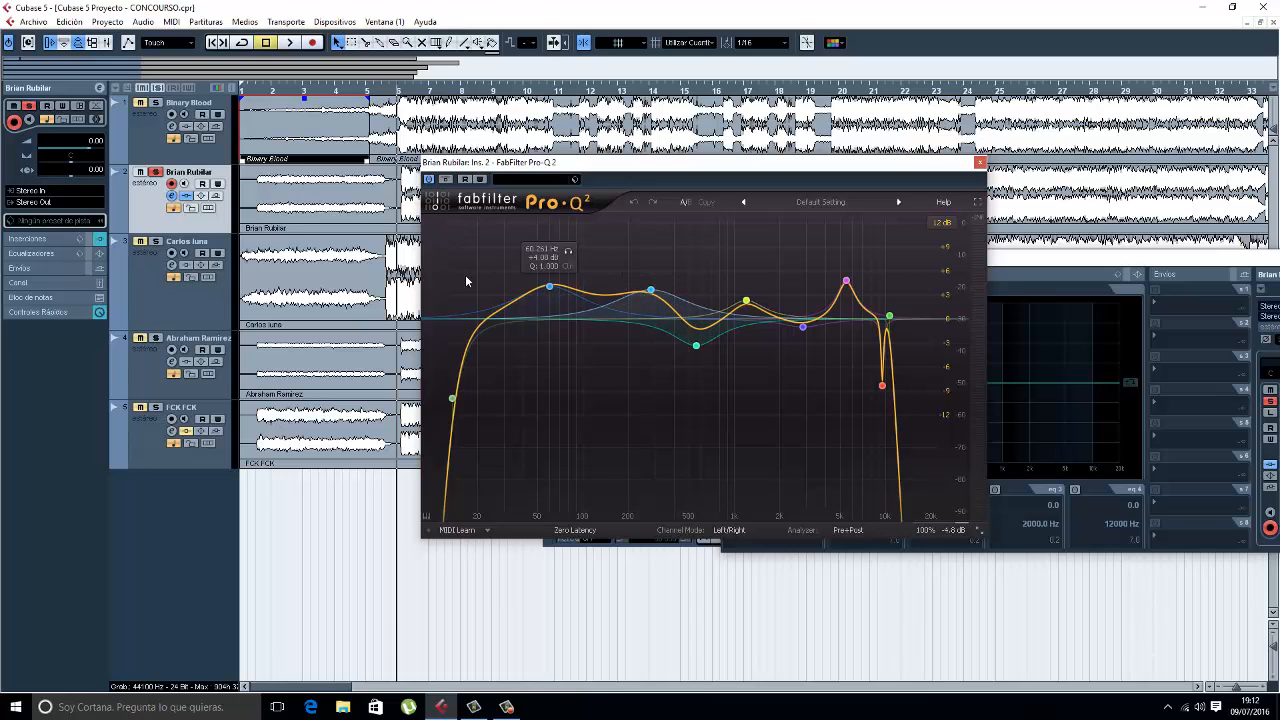
left_click(446, 179)
left_click(382, 93)
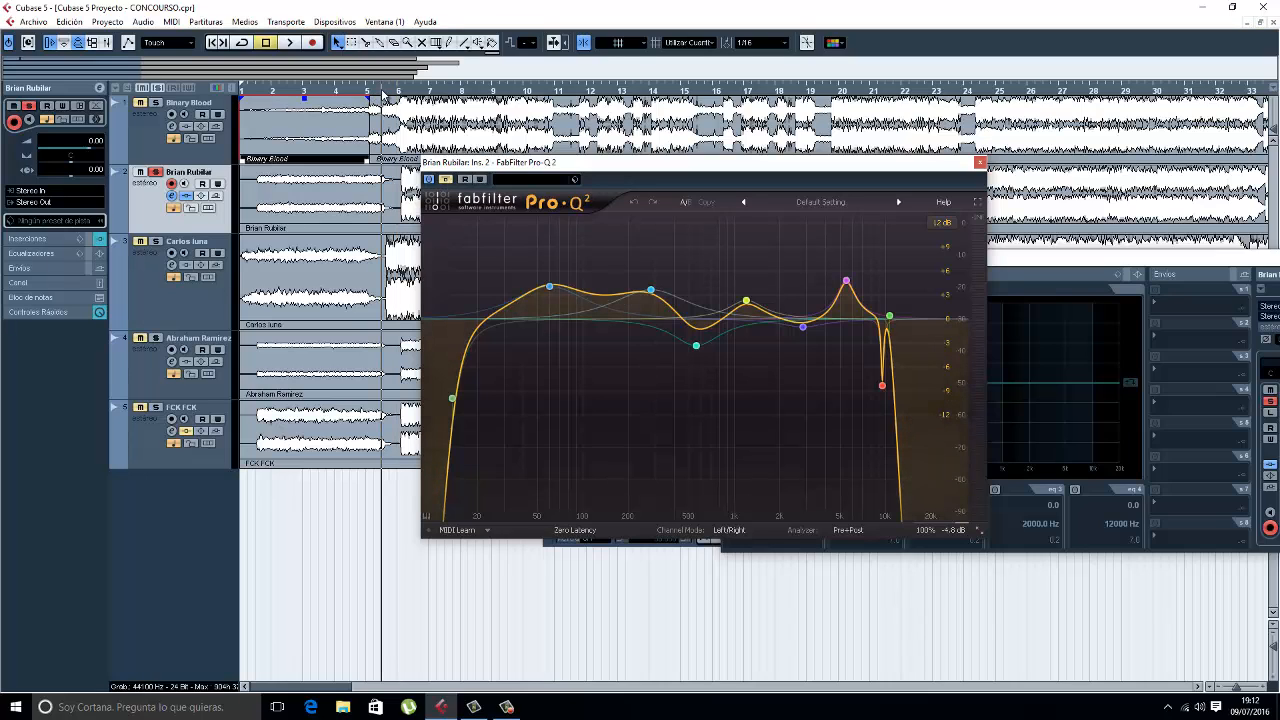
key("space")
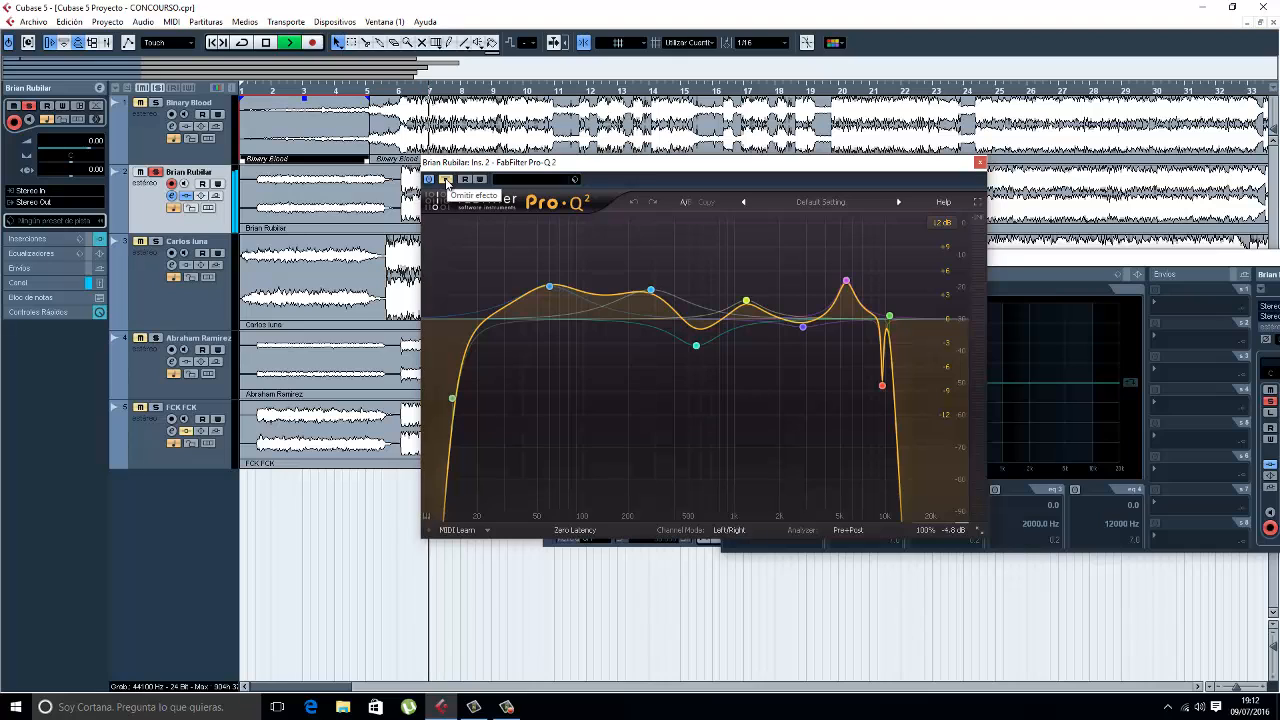
left_click(446, 180)
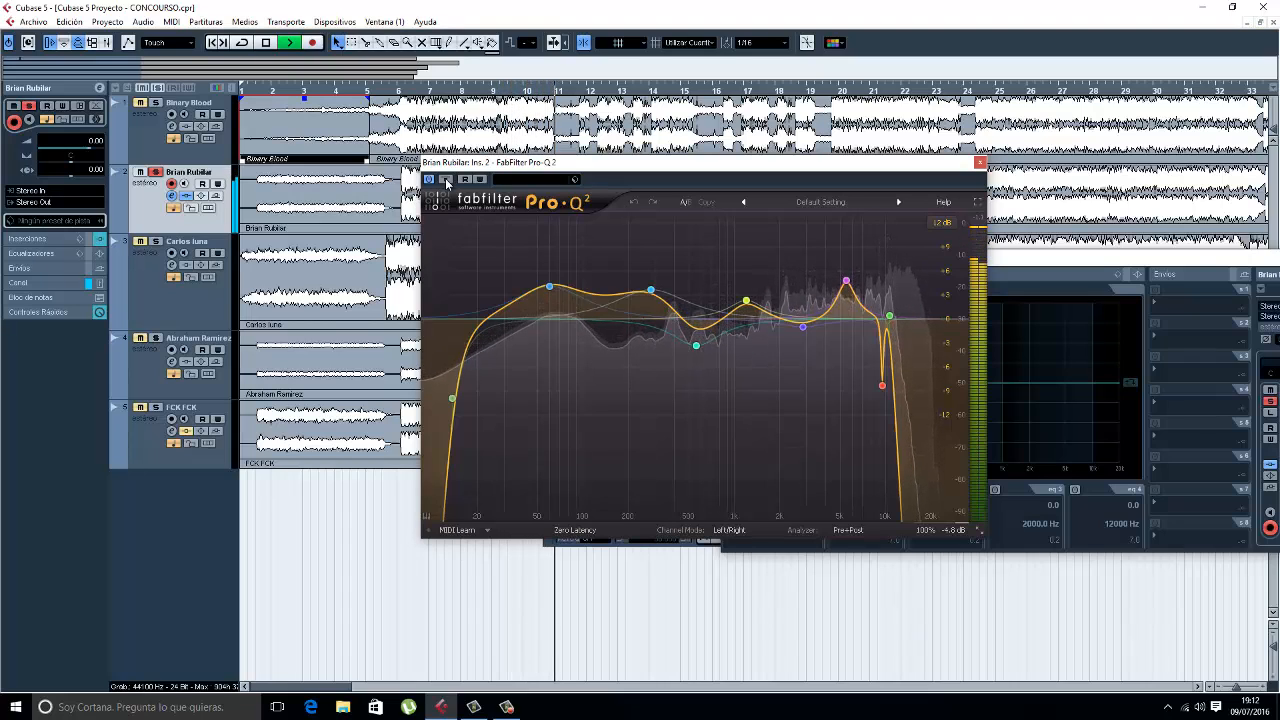
key("space")
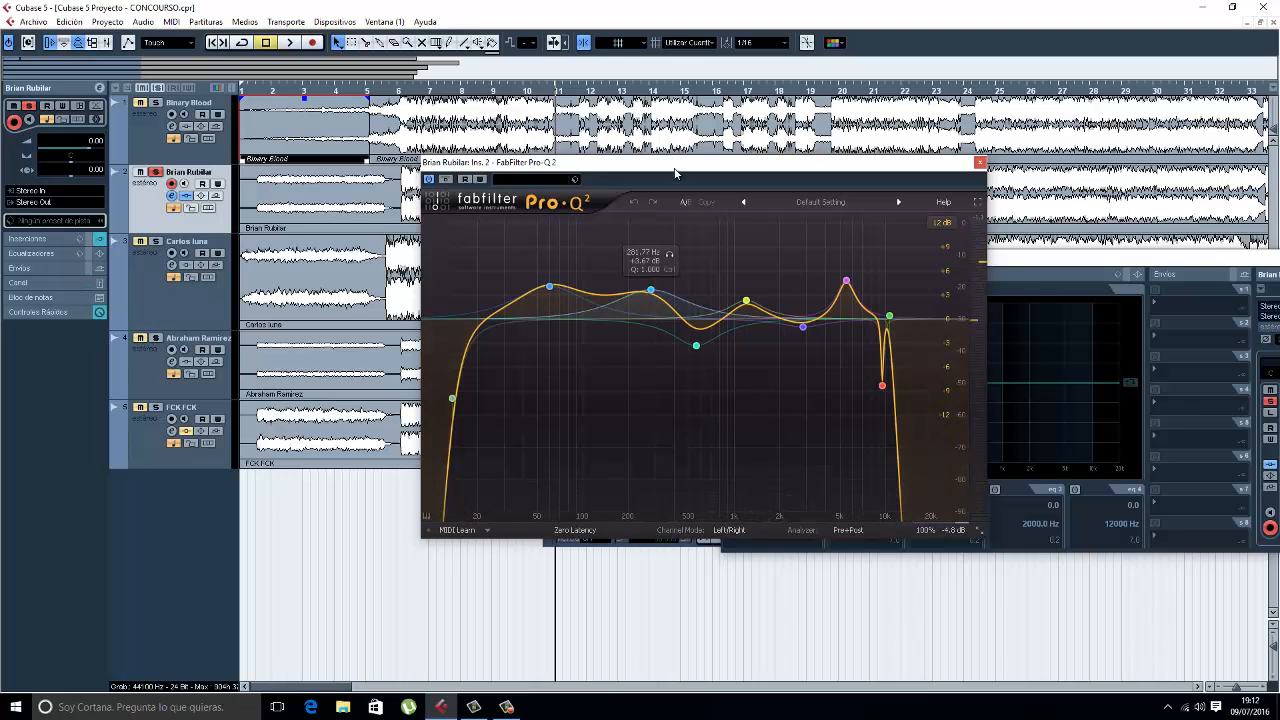
Close the second Pro-Q 2 editor, activate the second track's FabFilter Pro-MB insert, and centre its editor over the arrangement.
left_click_drag(676, 167, 407, 157)
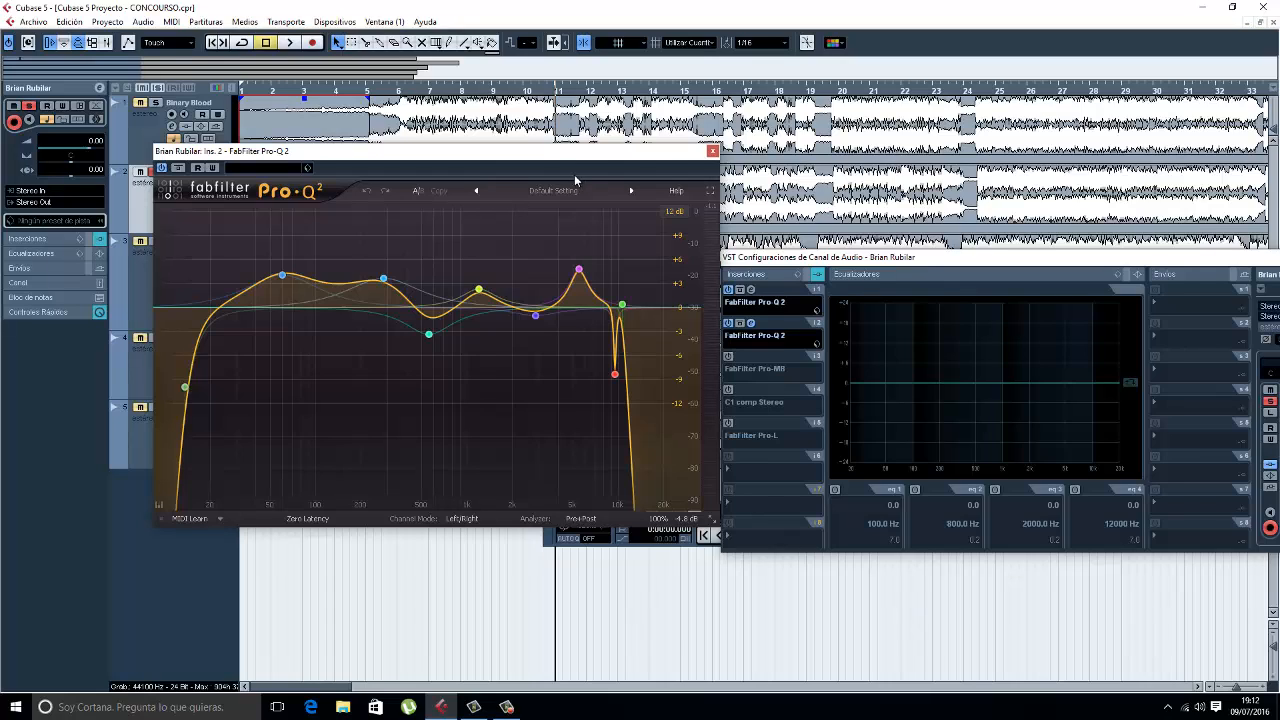
left_click(713, 151)
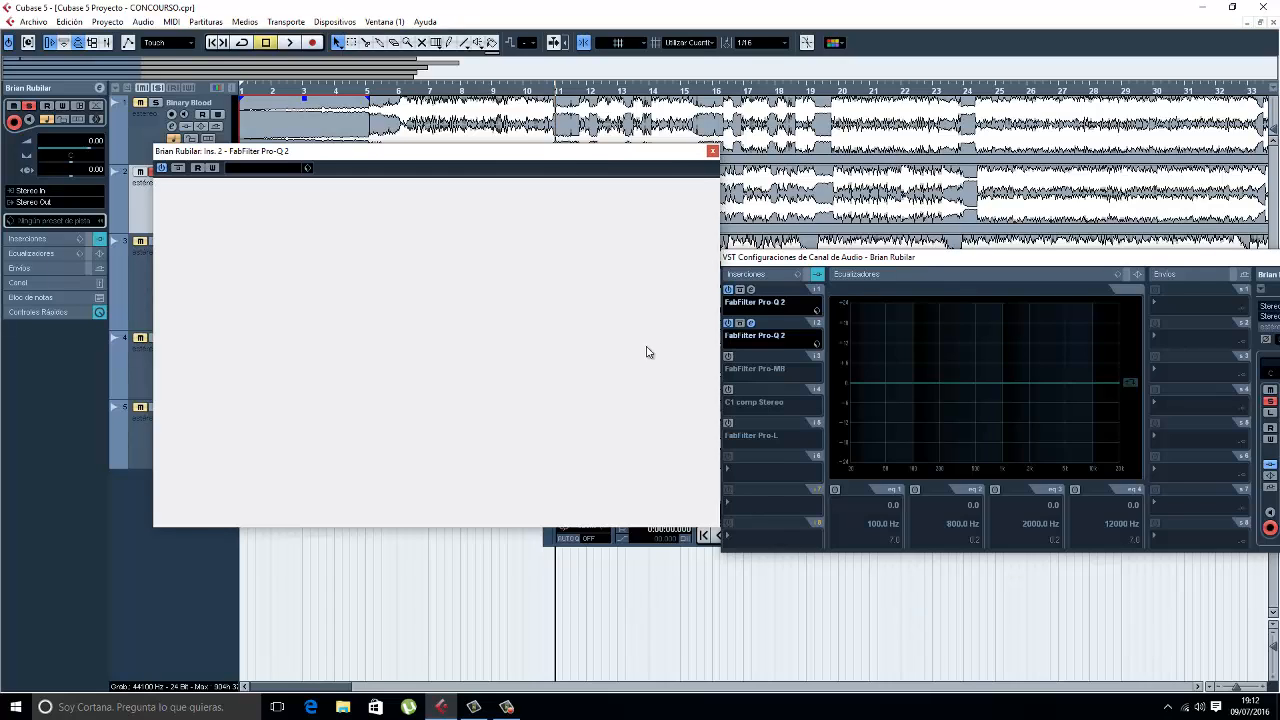
left_click(728, 357)
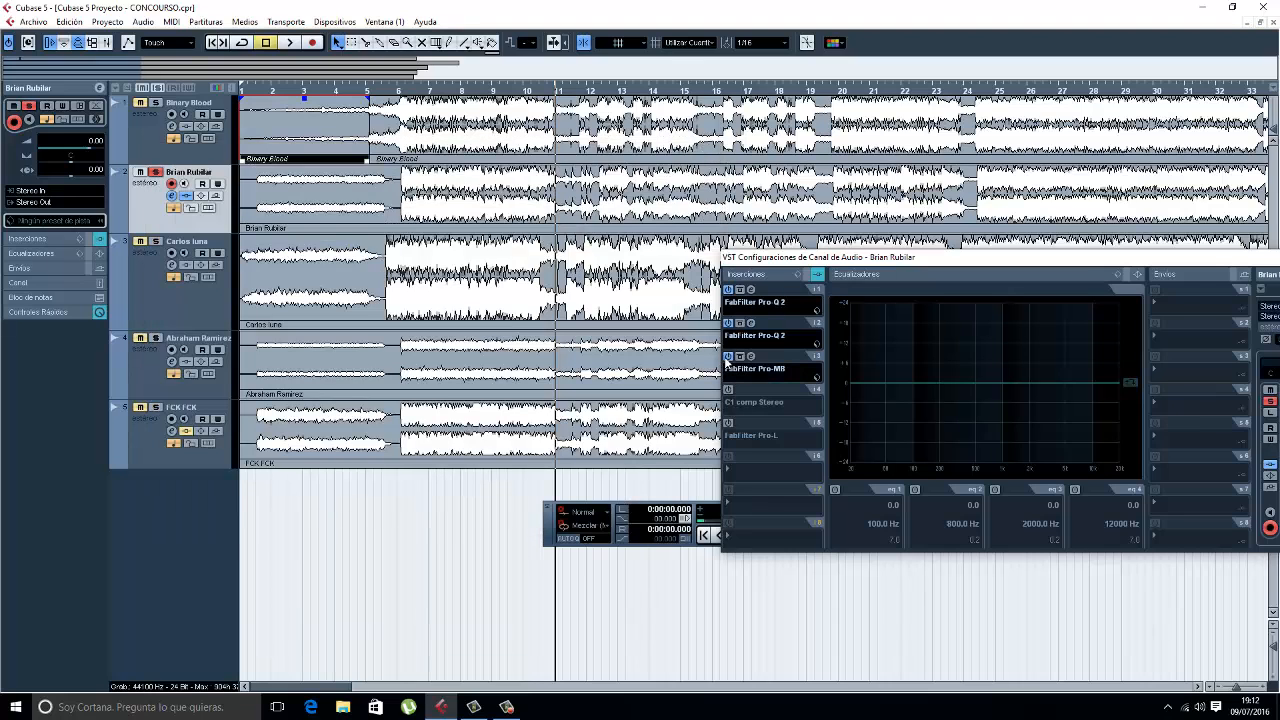
left_click(751, 357)
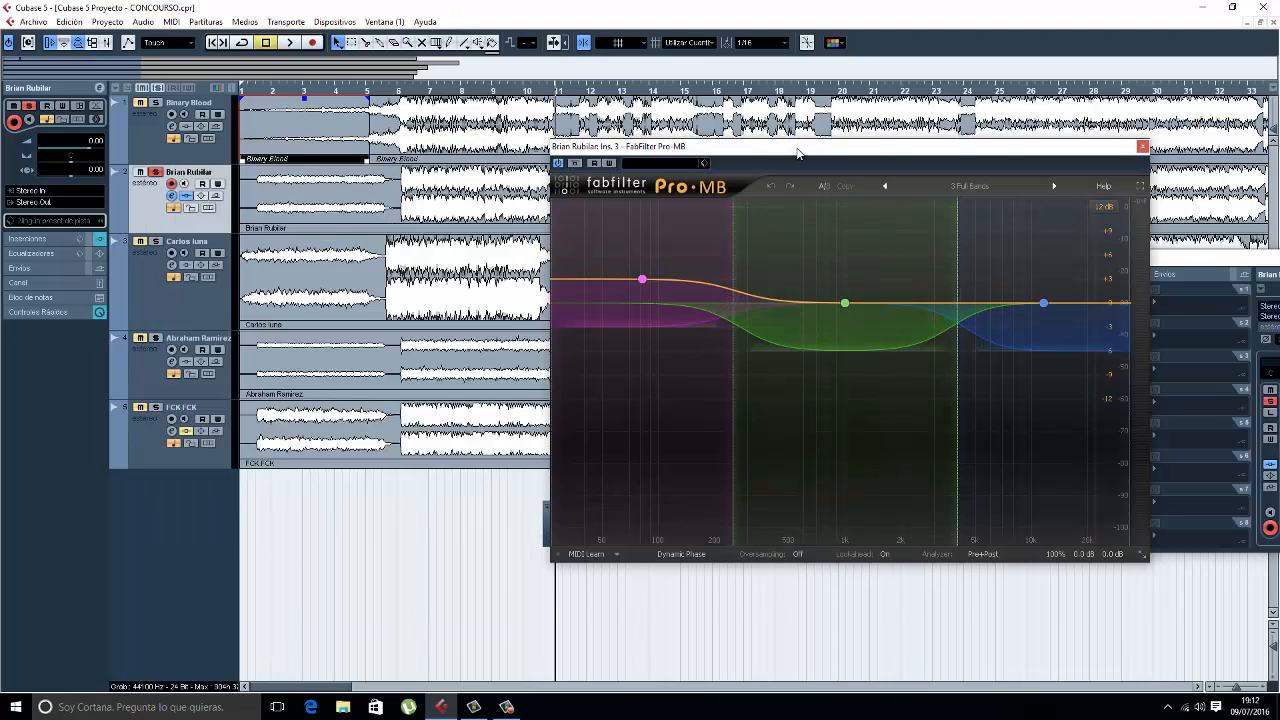
left_click_drag(797, 155, 745, 190)
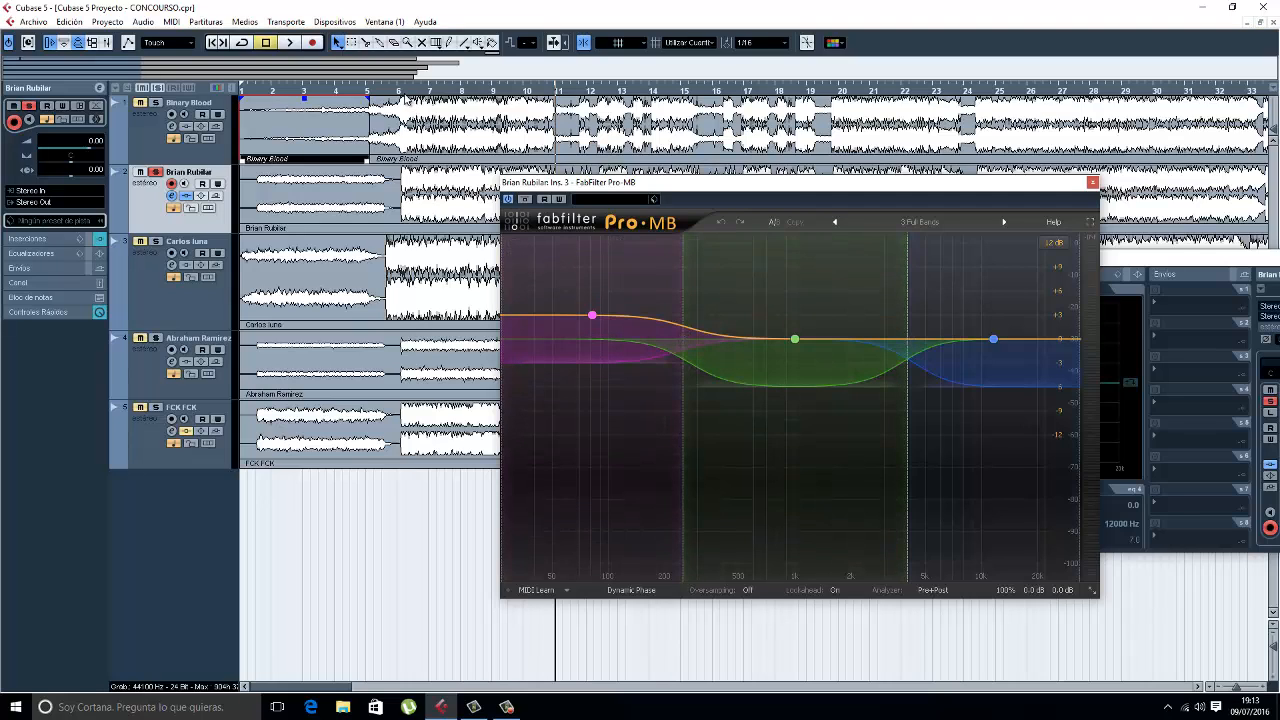
Play the second track from just before bar 6 with Pro-MB bypassed, re-enable it during playback to compare, and stop.
left_click(390, 91)
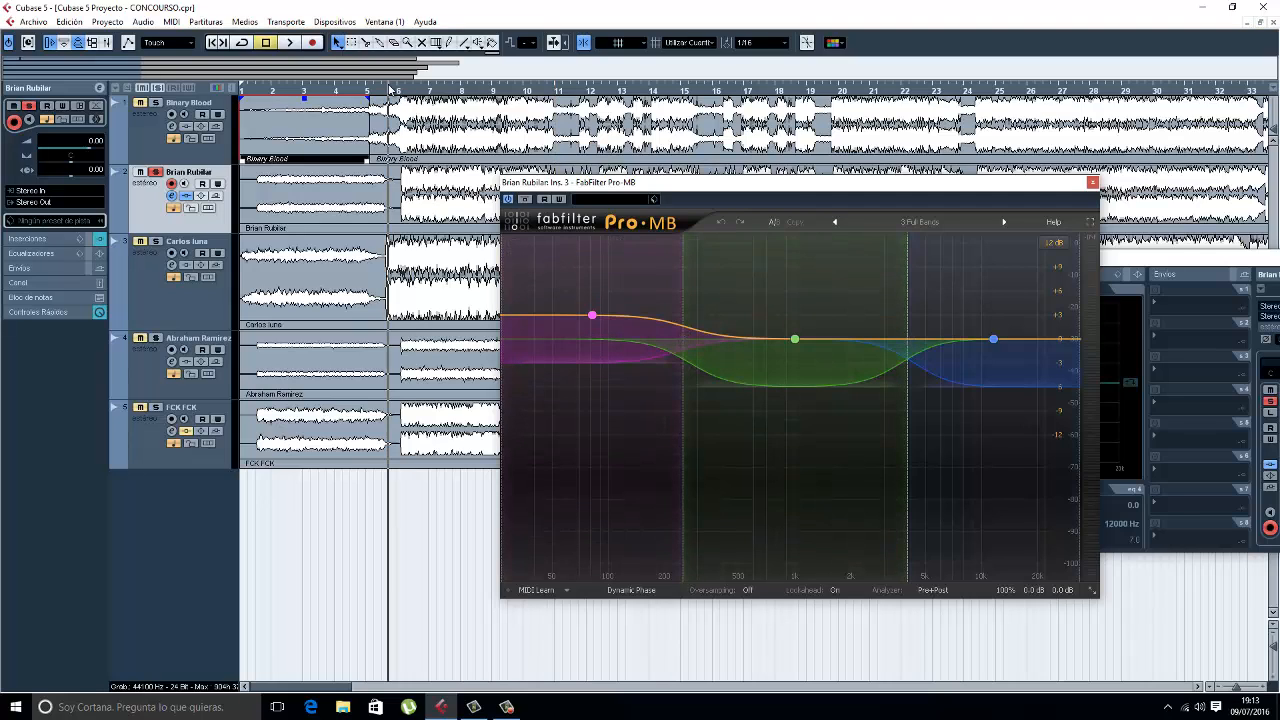
left_click(525, 199)
key("space")
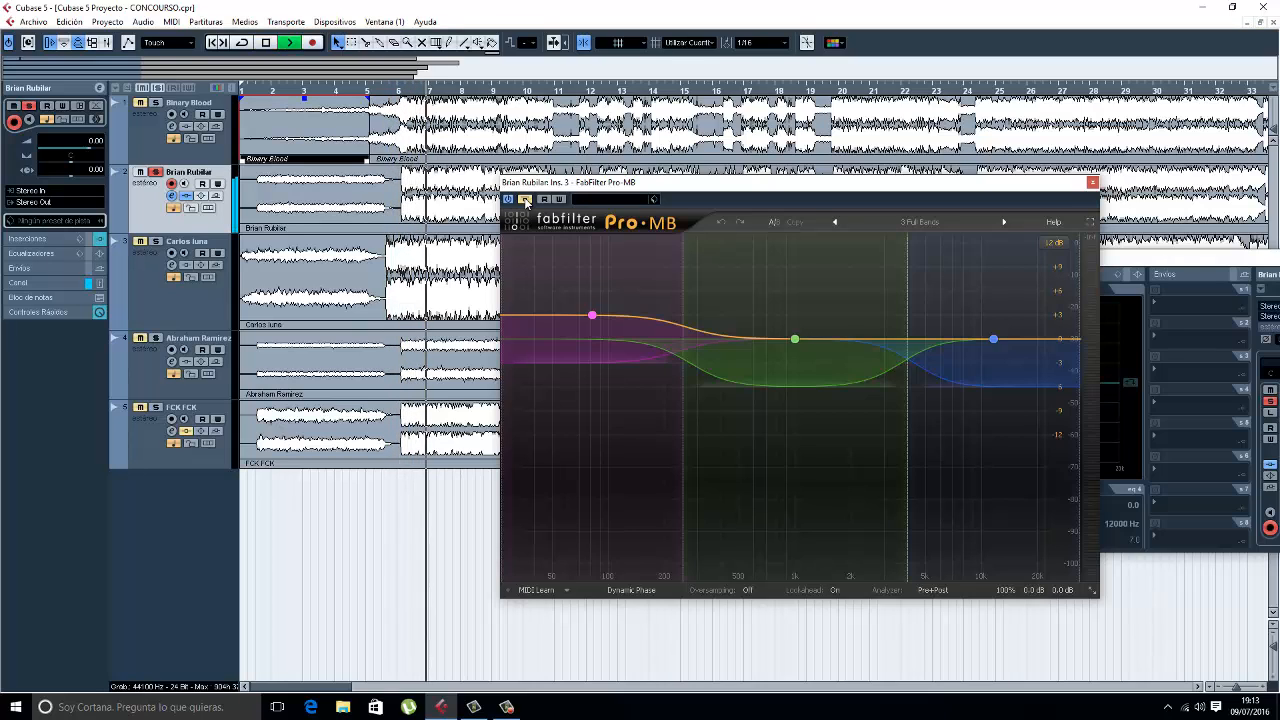
left_click(525, 199)
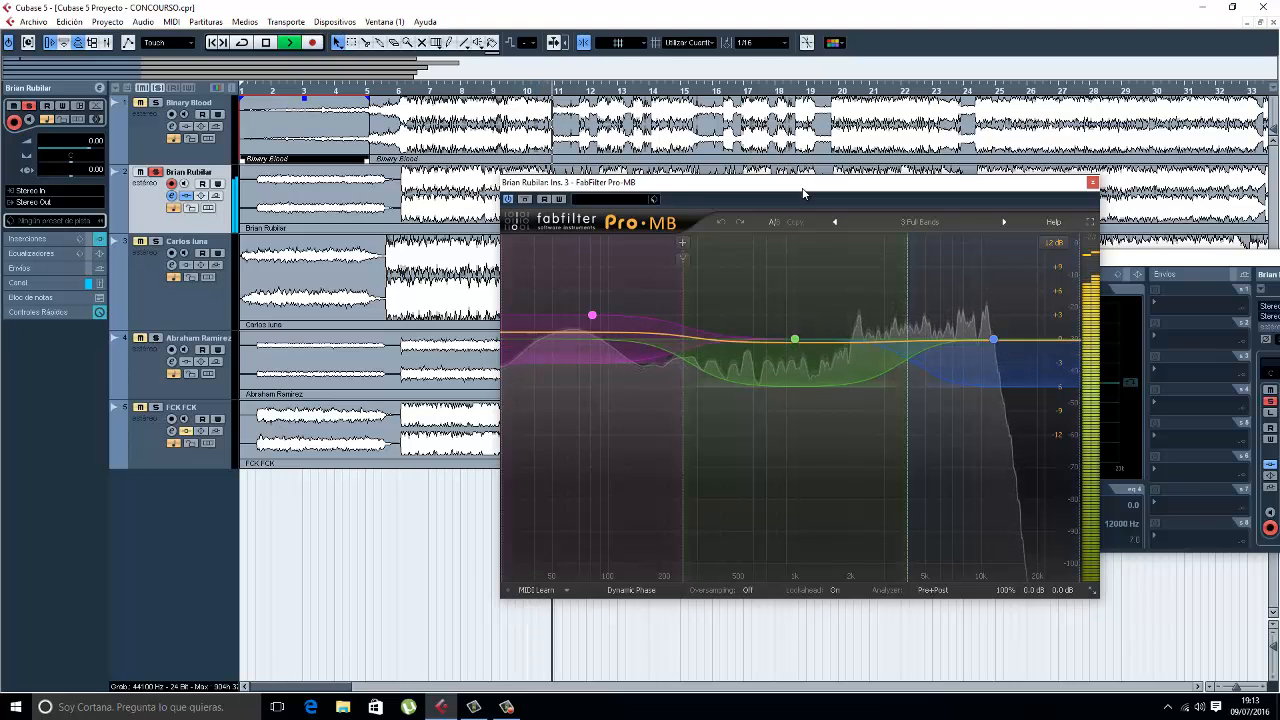
key("space")
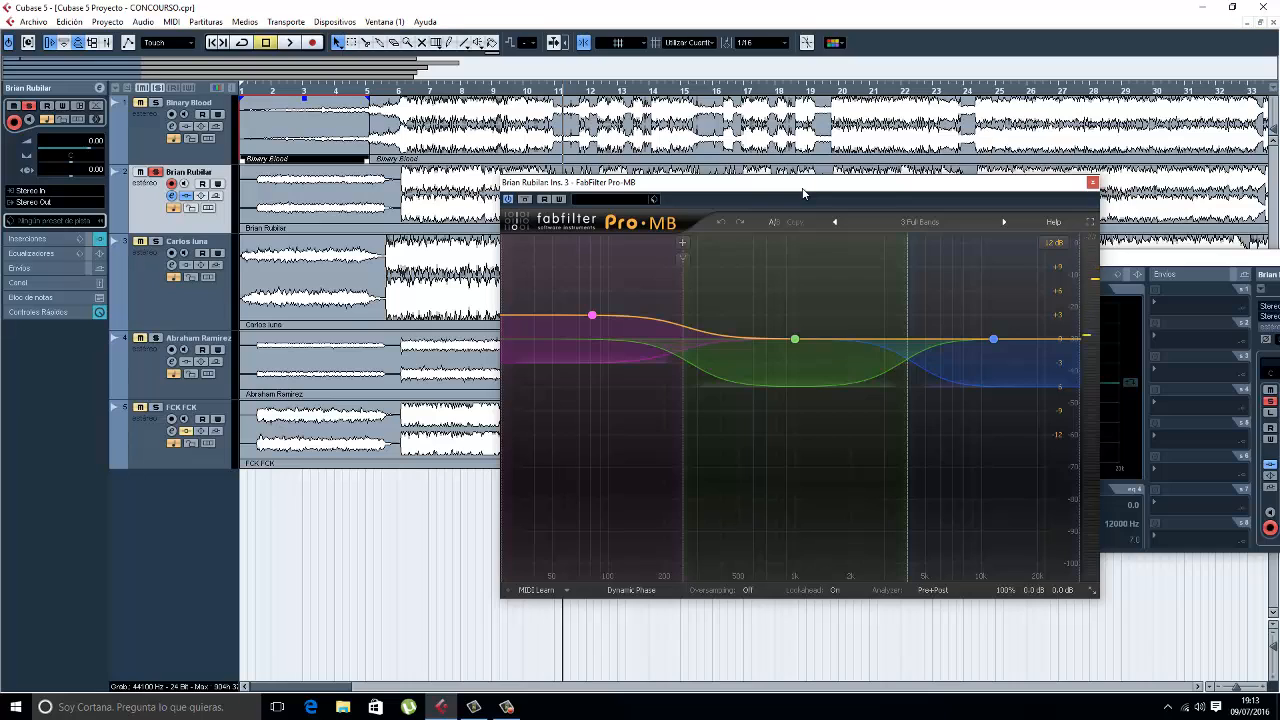
Replace the Pro-MB editor with the activated C1 comp Stereo insert's editor and cue playback at about bar 5.5.
left_click(1092, 183)
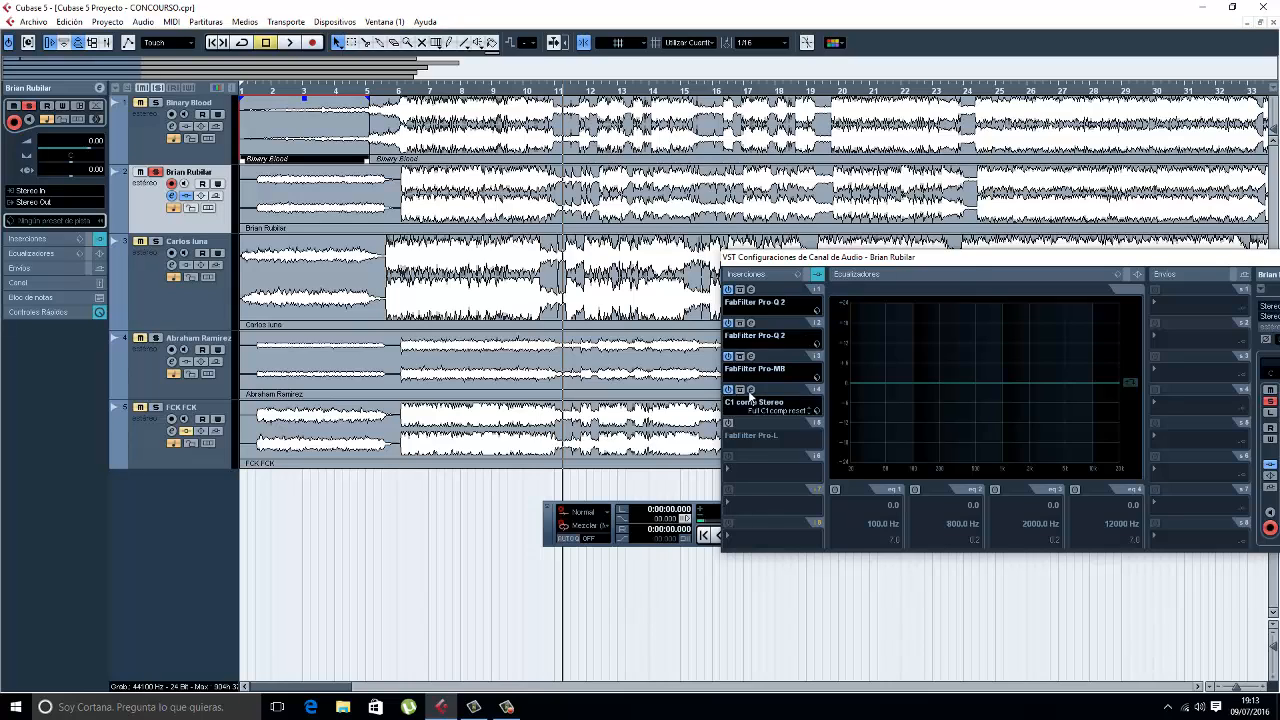
left_click(750, 392)
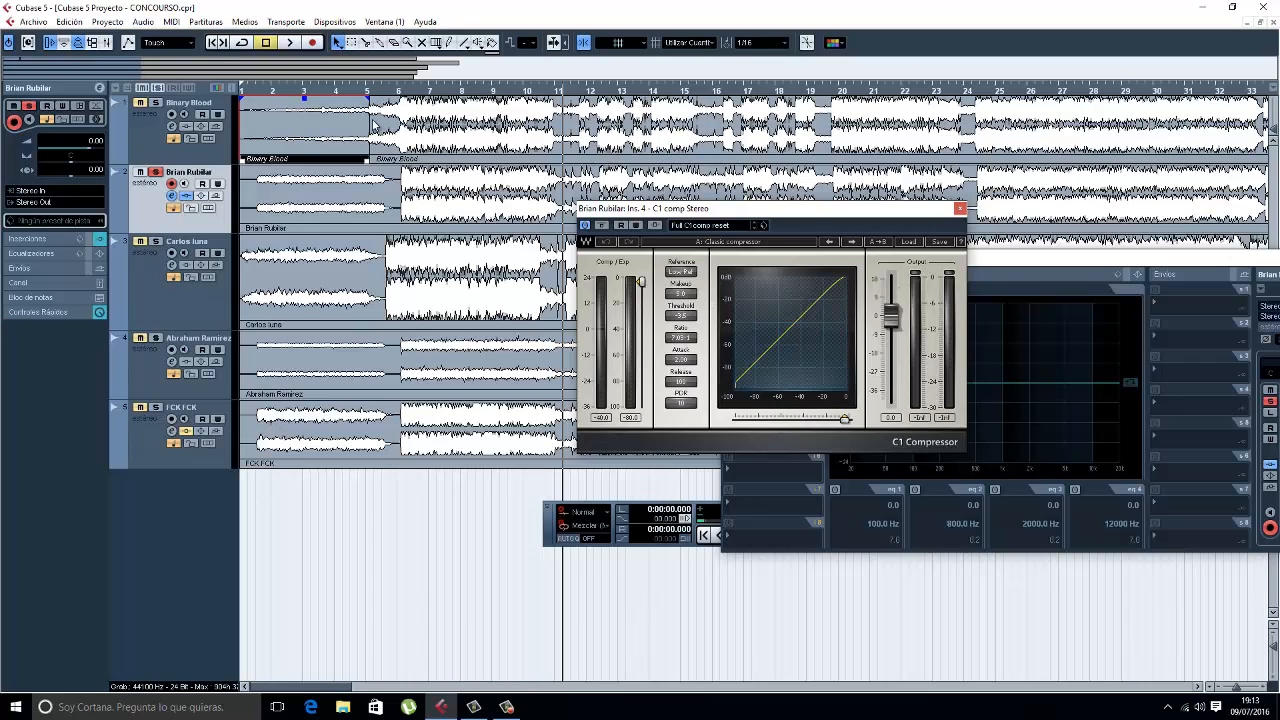
left_click(383, 91)
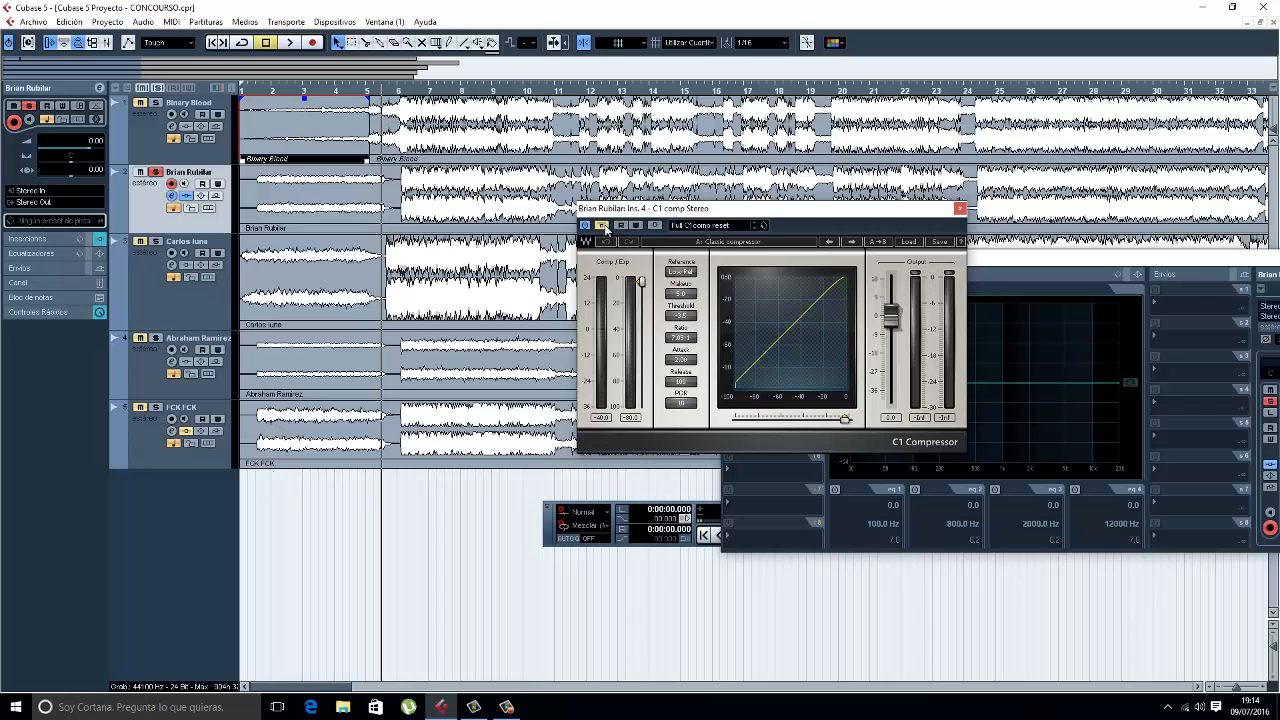
Compare the second track with the C1 compressor bypassed and active during playback, stop, and return the playback position to just before bar 6.
key("space")
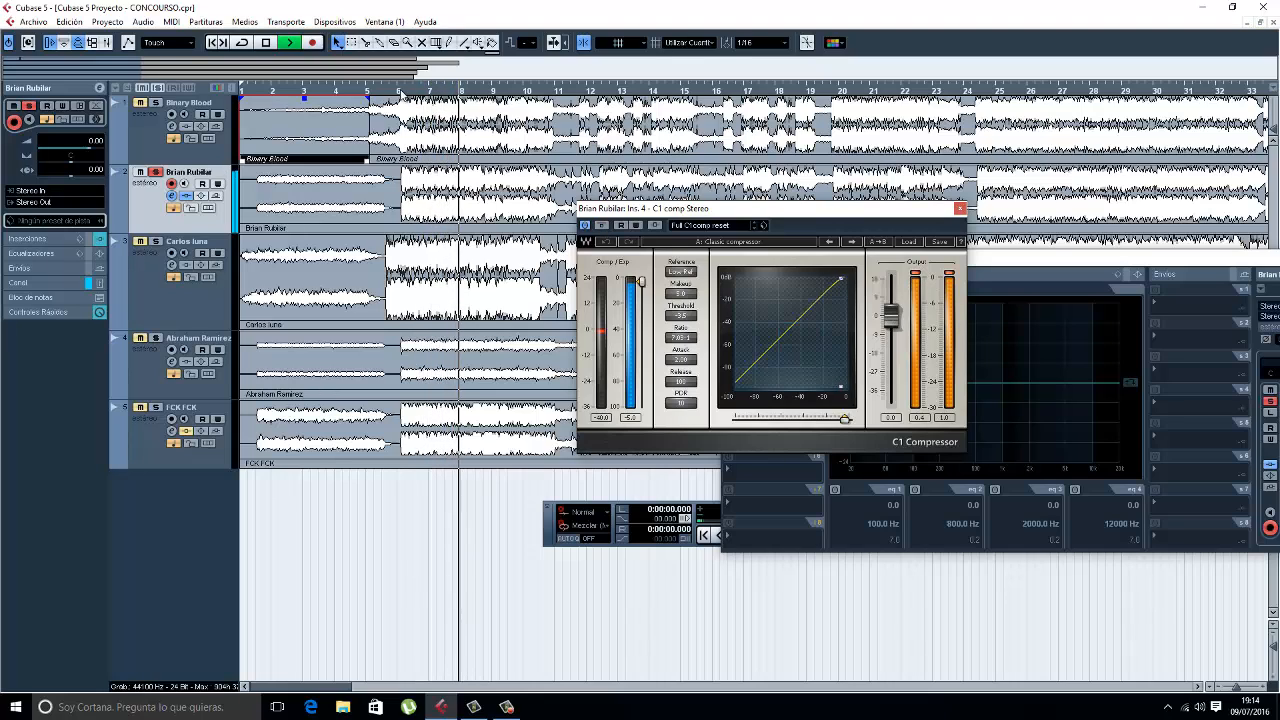
key("space")
key("space")
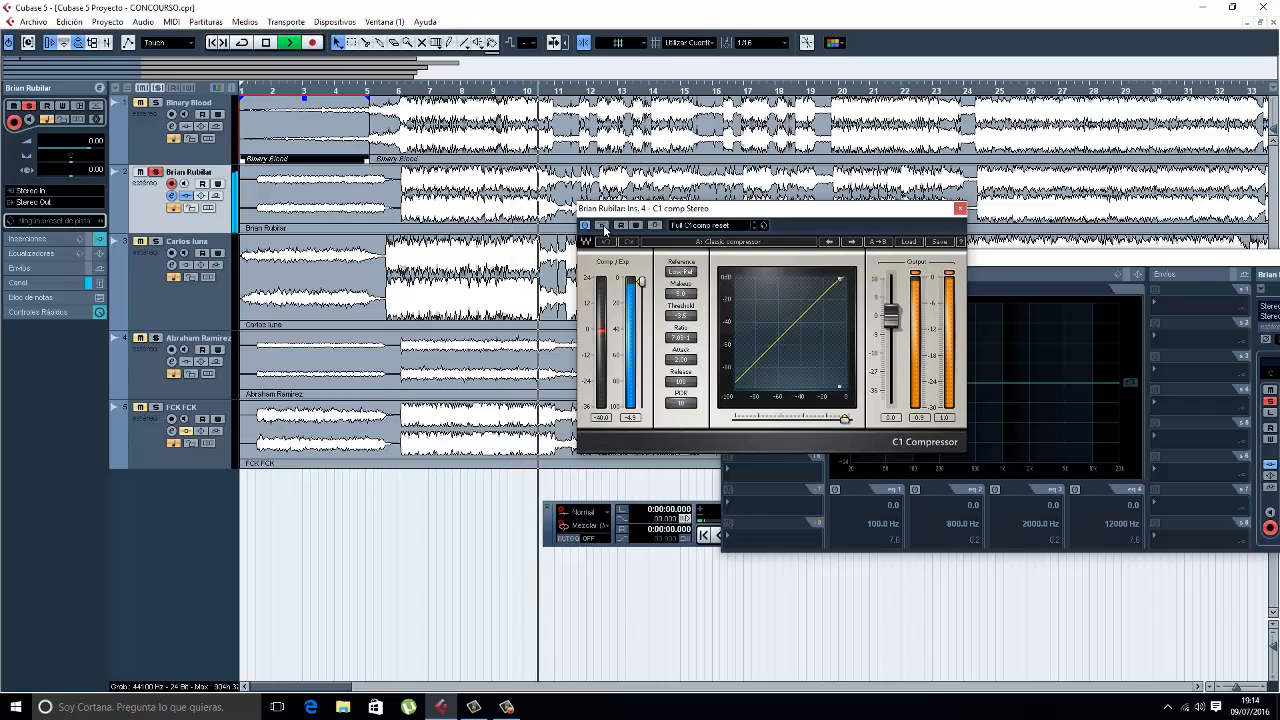
key("space")
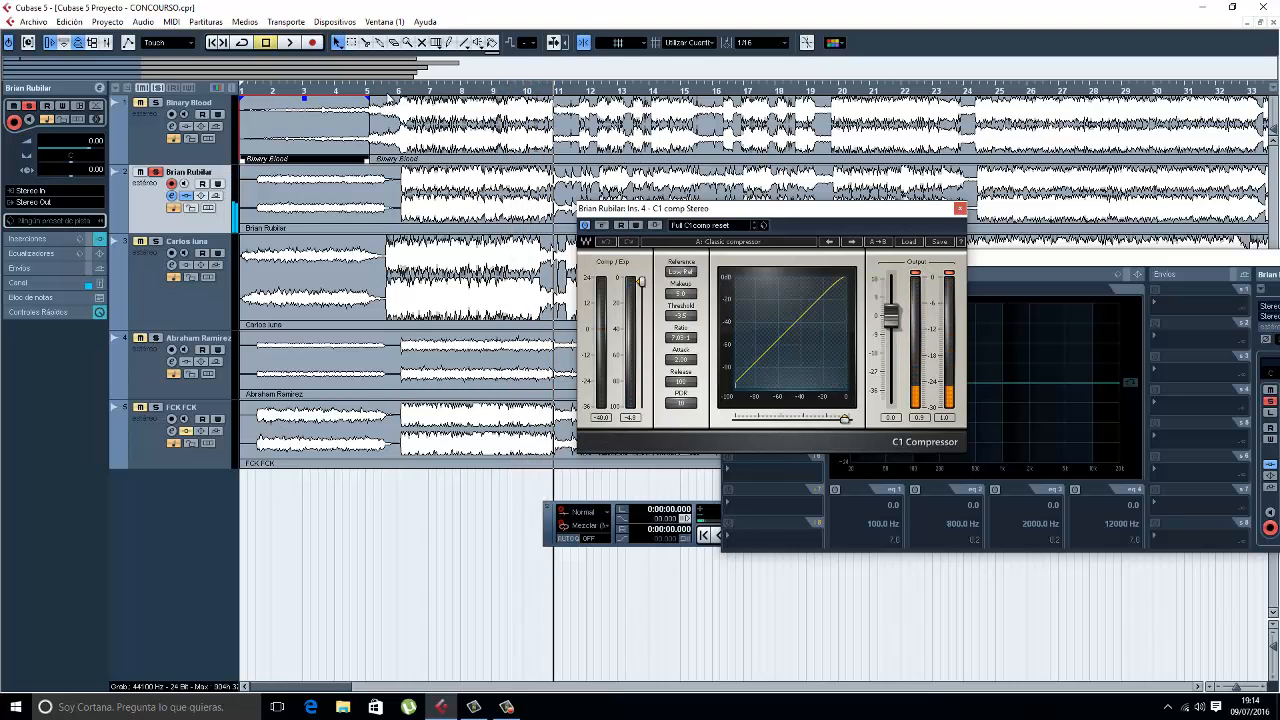
left_click(389, 93)
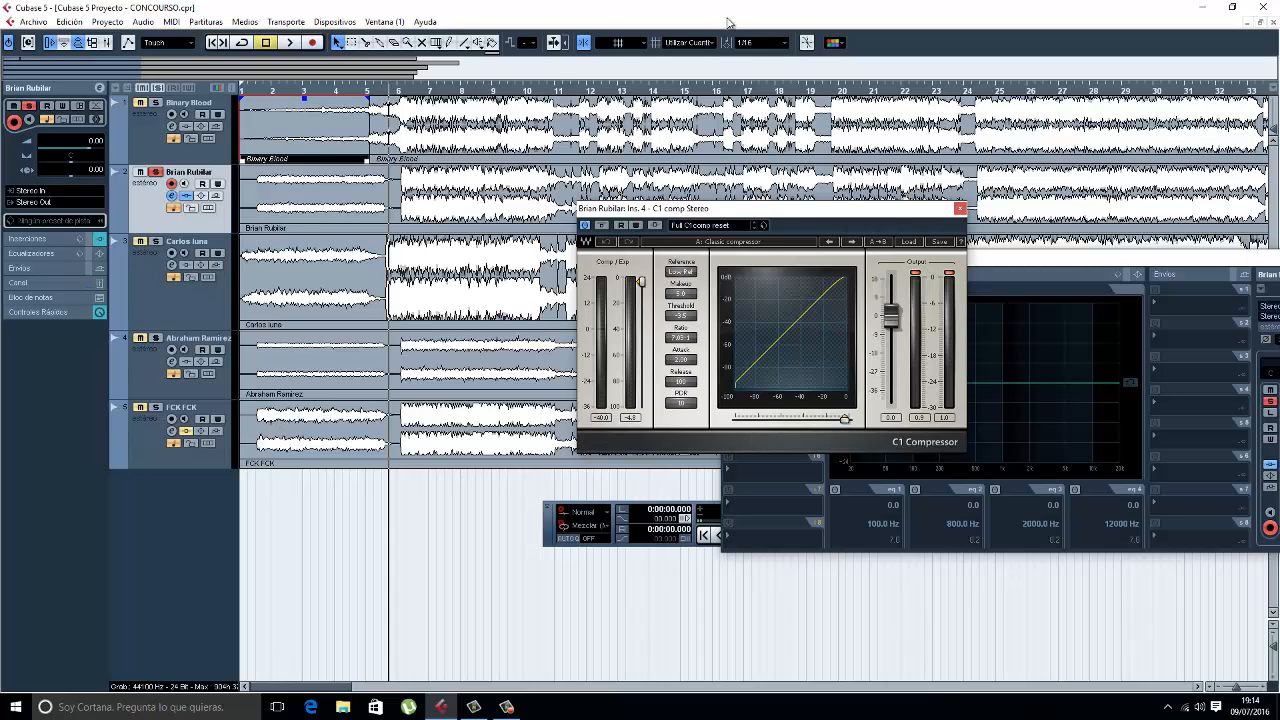
Close the C1 compressor editor, activate the second track's FabFilter Pro-L insert, and place its editor beside the insert list.
left_click(960, 210)
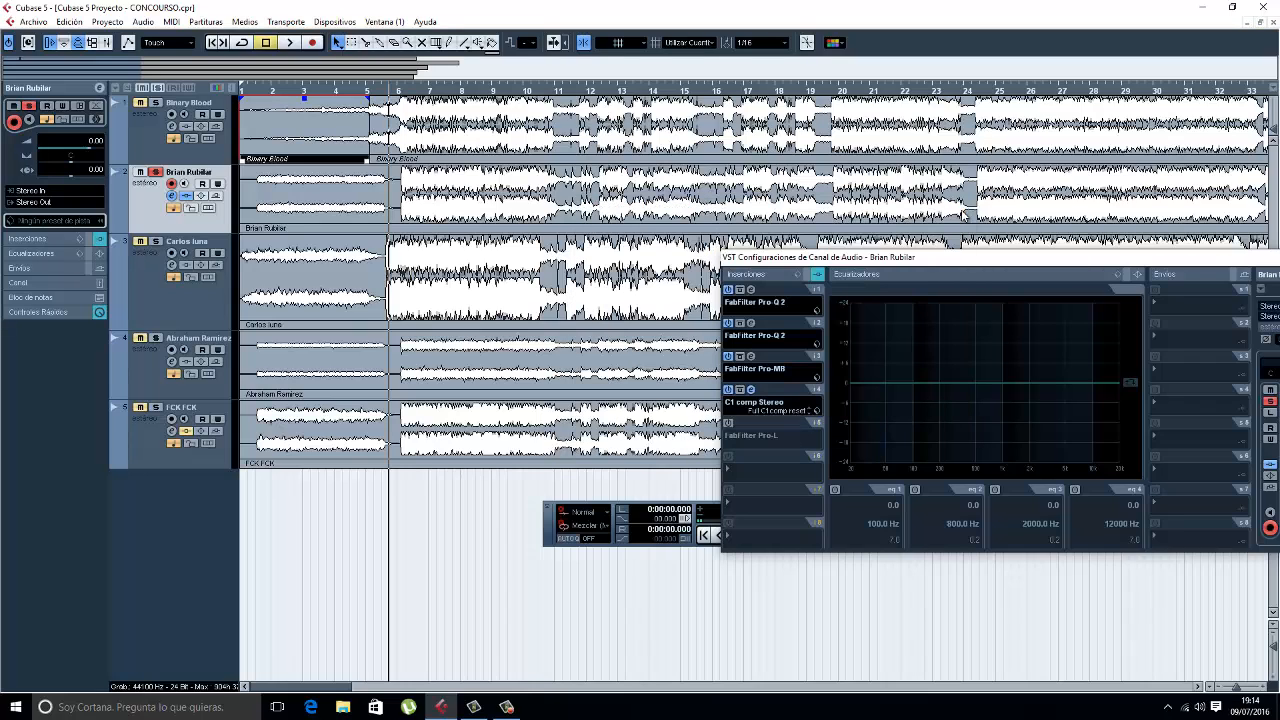
left_click(728, 422)
left_click(751, 423)
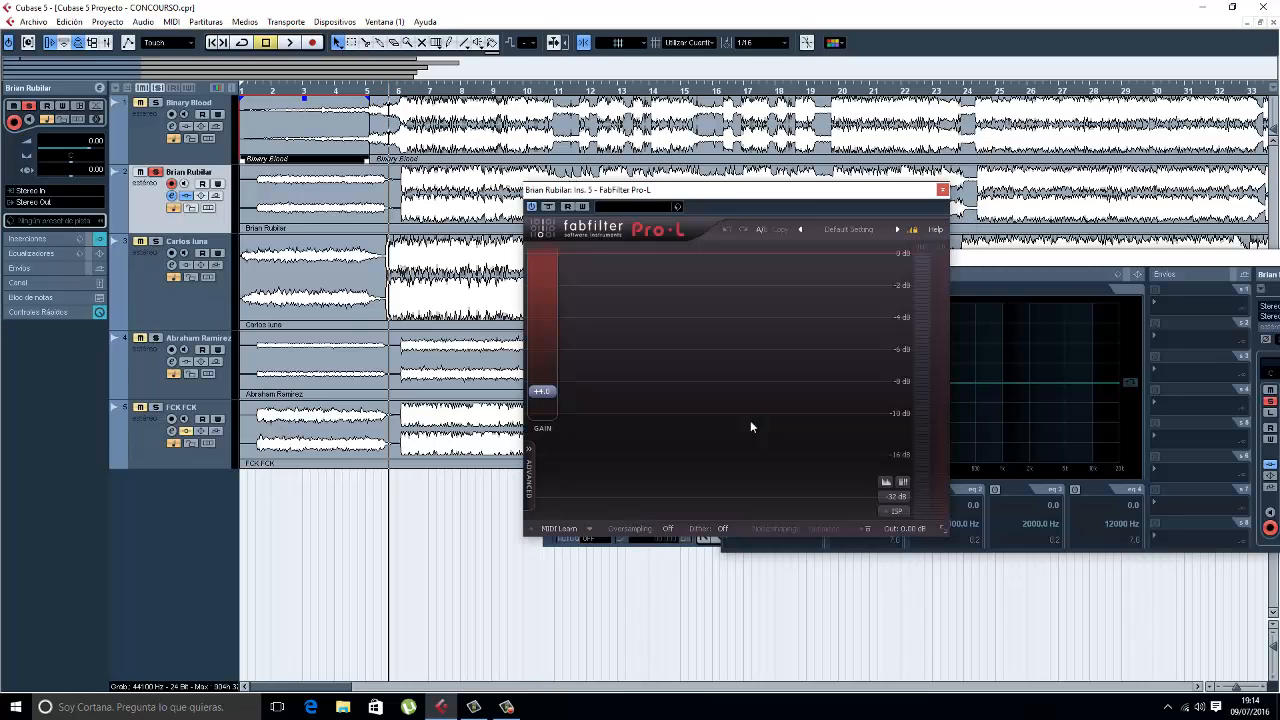
mouse_move(556, 392)
left_click_drag(702, 207, 956, 198)
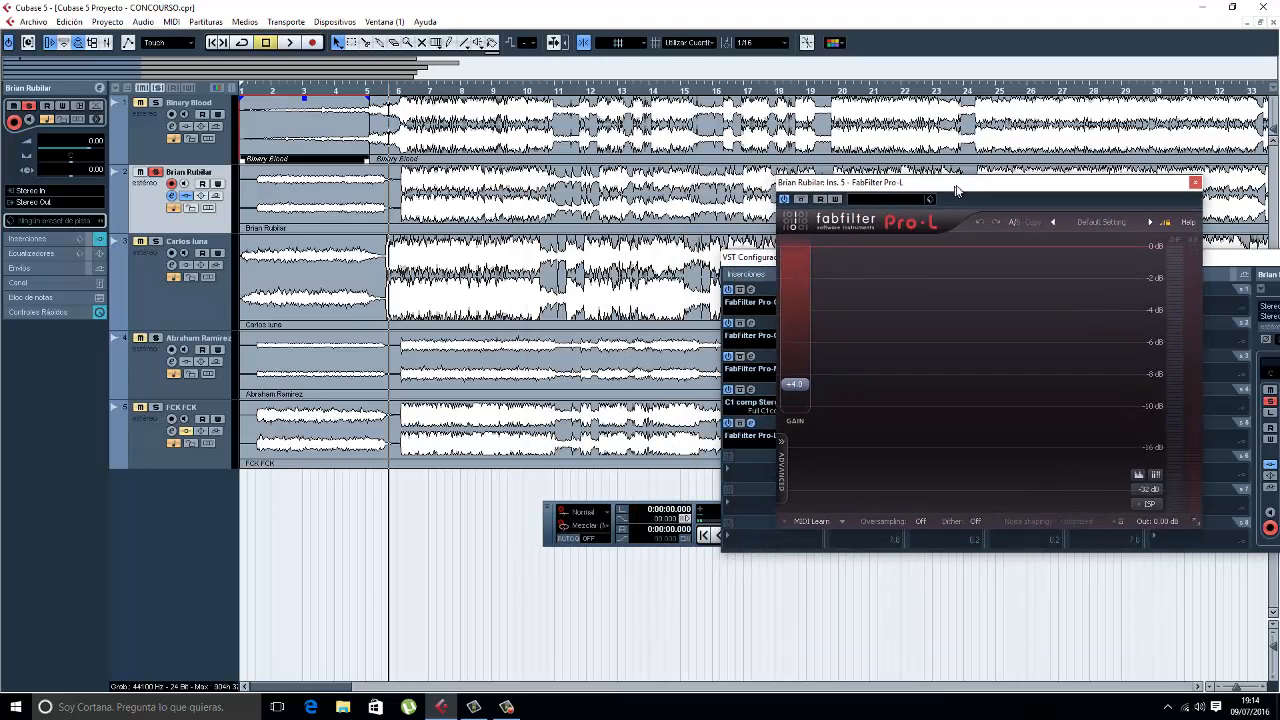
Close the Pro-L editor and move the second track's channel settings window down, clear of the upper tracks' waveforms.
mouse_move(804, 271)
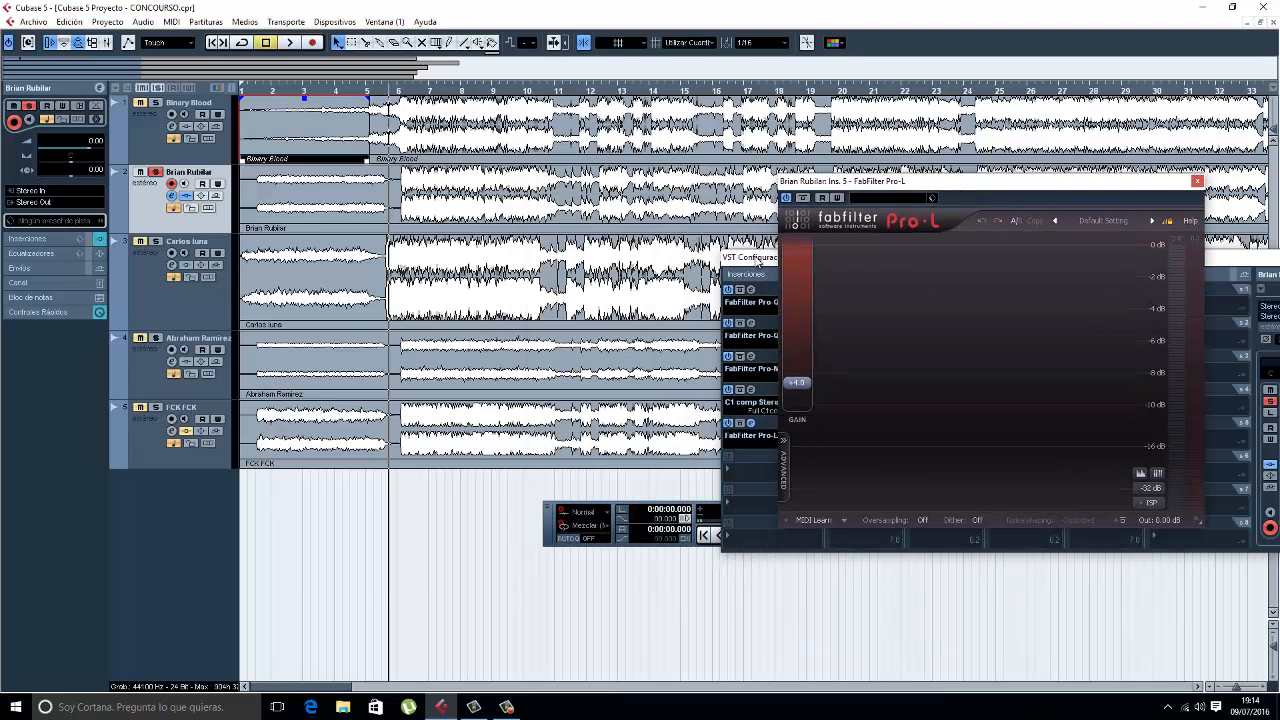
left_click_drag(757, 262, 678, 262)
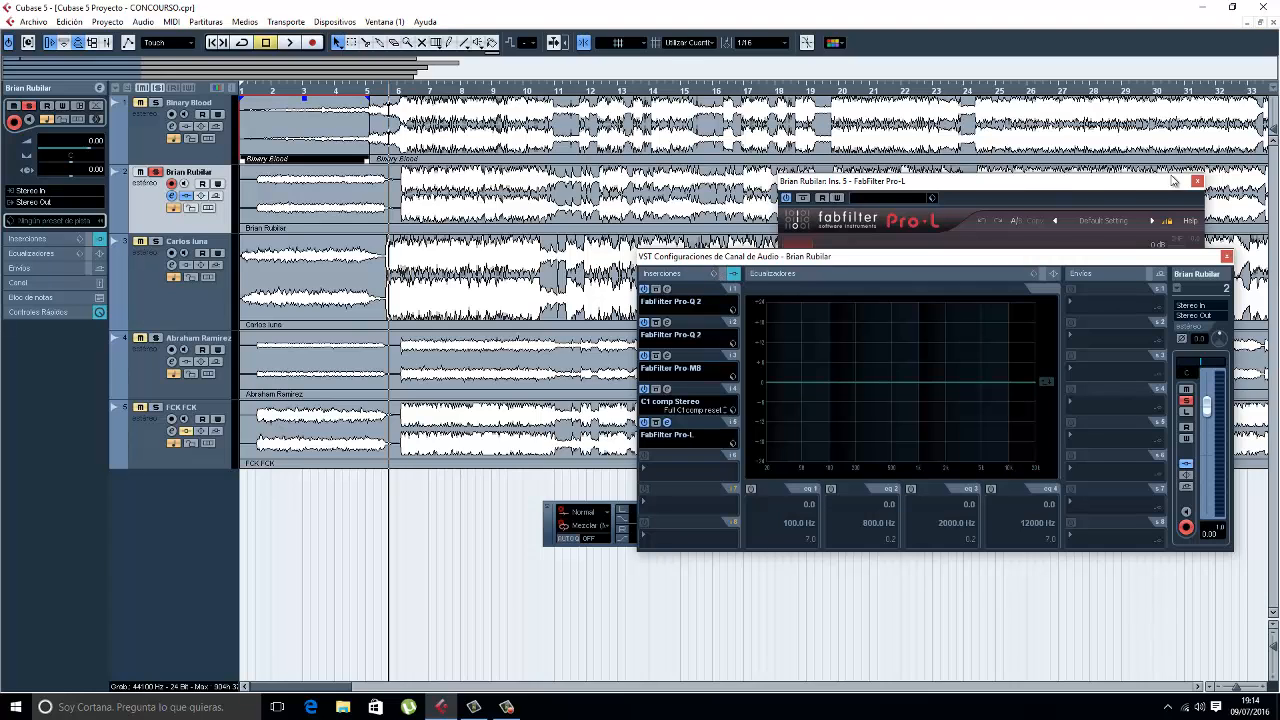
left_click(1197, 181)
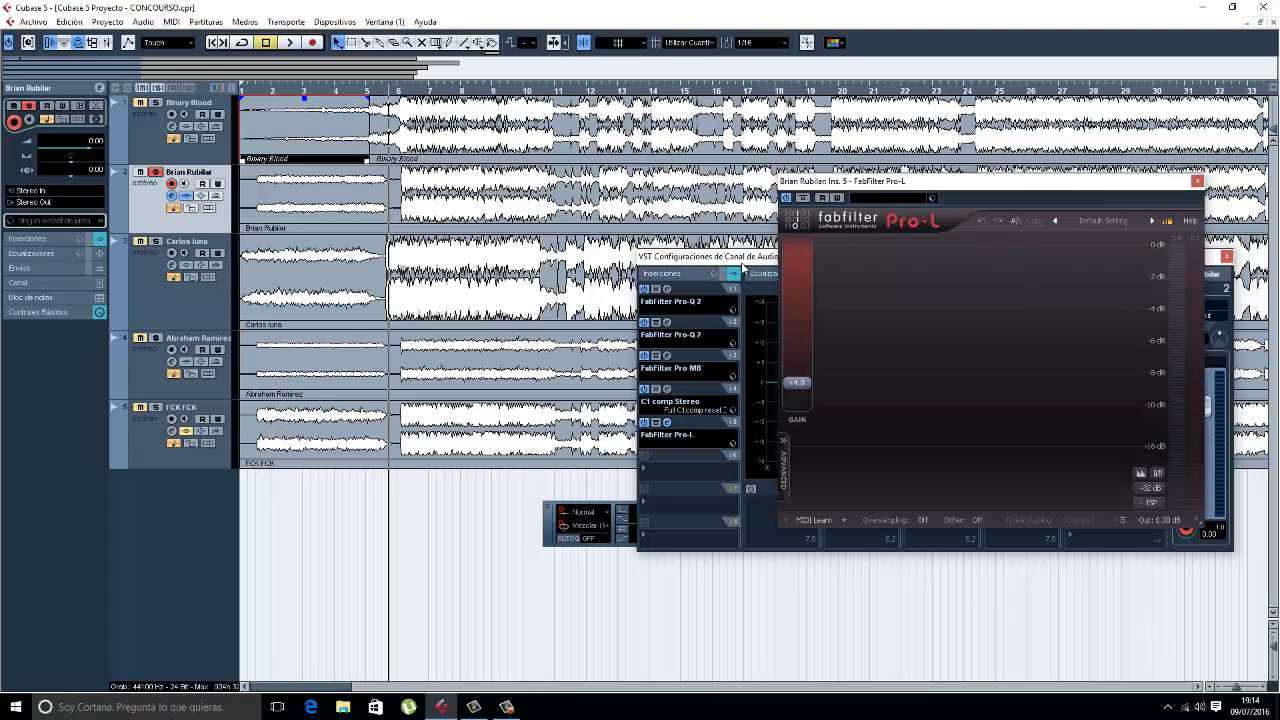
left_click_drag(743, 267, 697, 418)
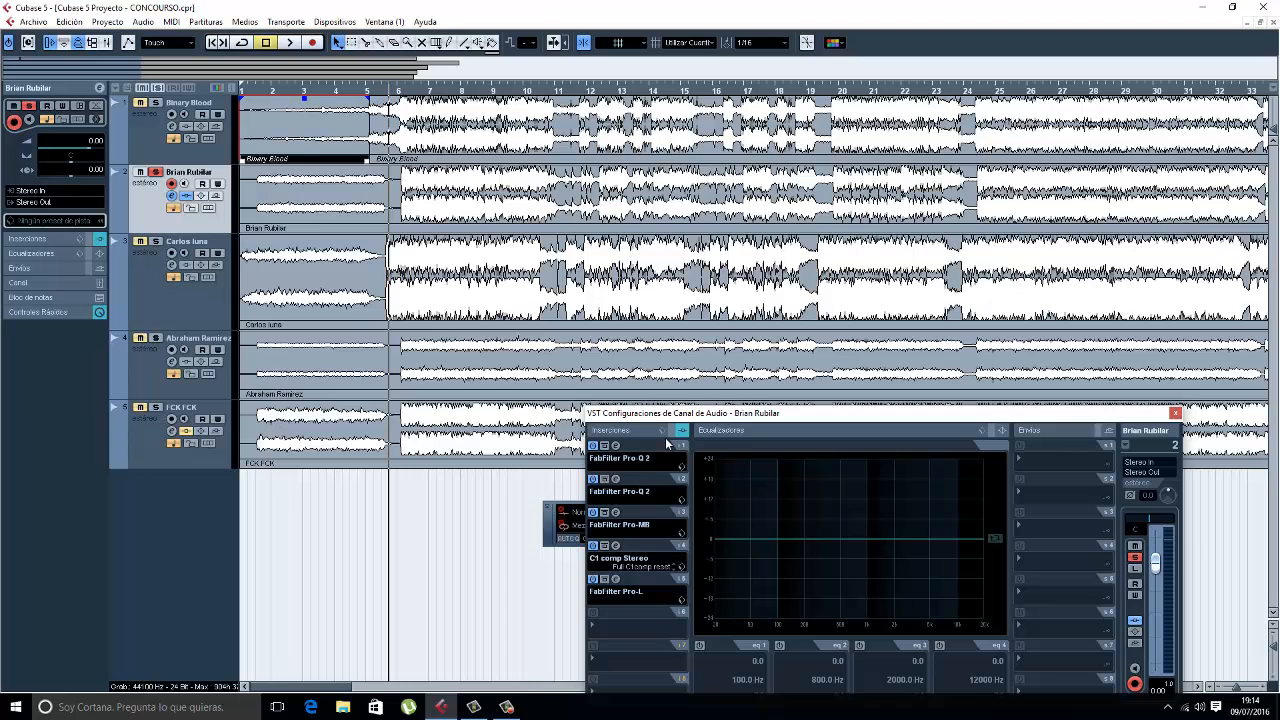
Compare the second track with all inserts bypassed and active during playback, from just before bar 6 and from about bar 23.5.
left_click(666, 436)
key("space")
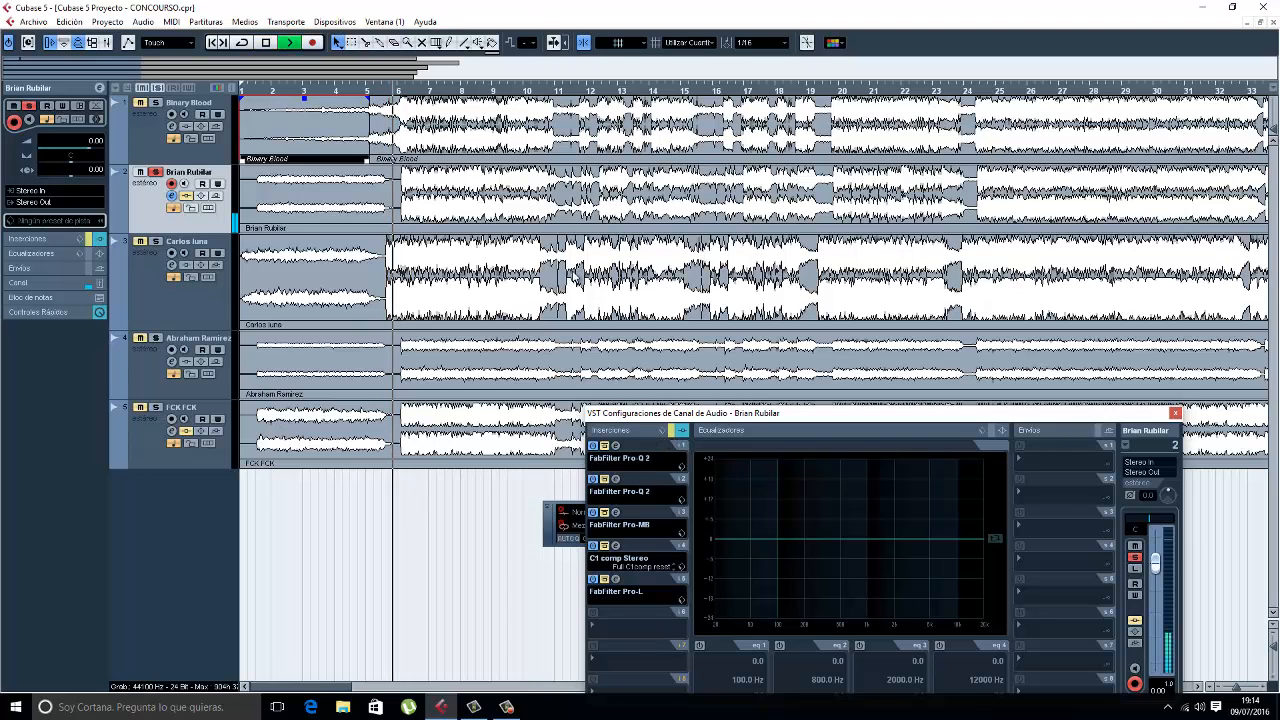
left_click(672, 434)
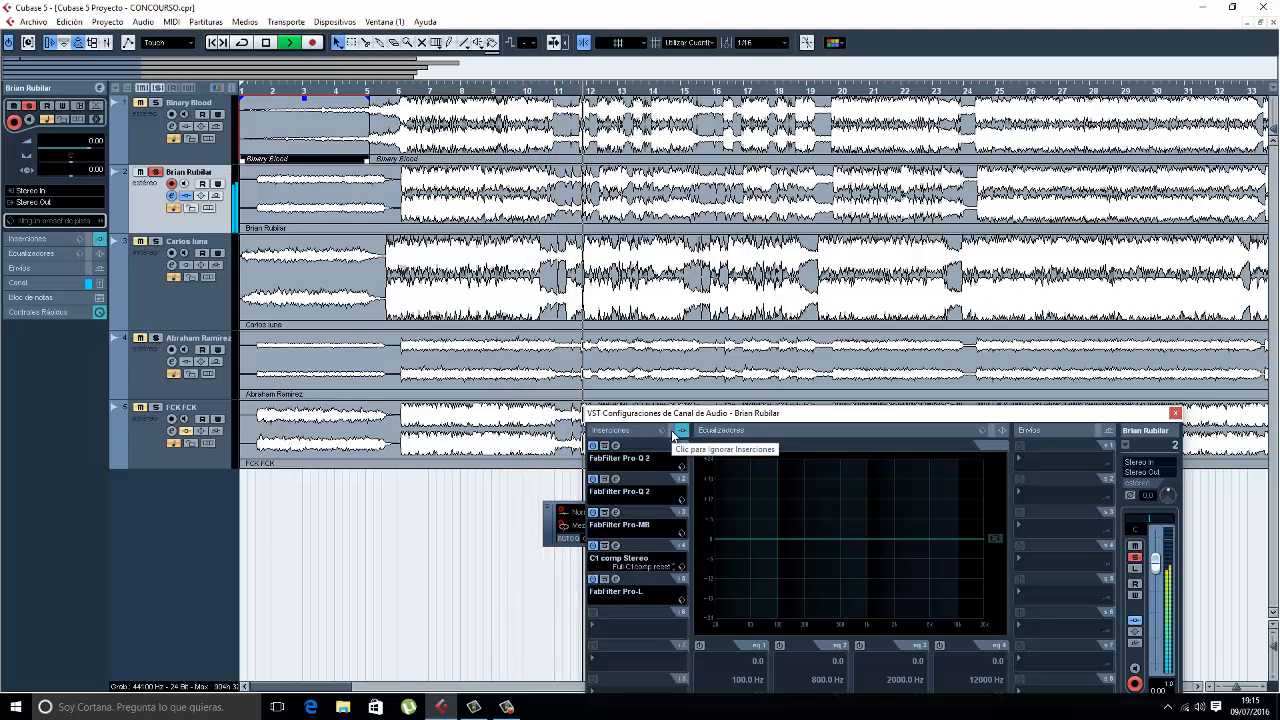
left_click(675, 431)
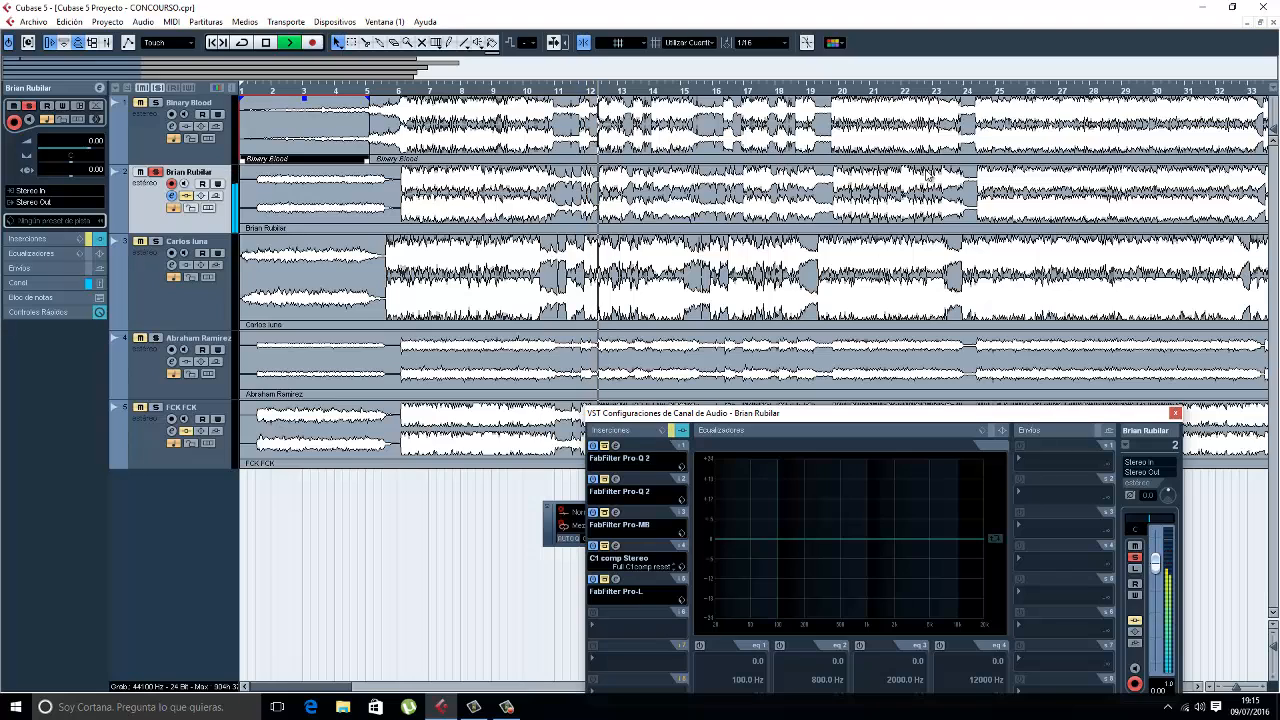
left_click(958, 90)
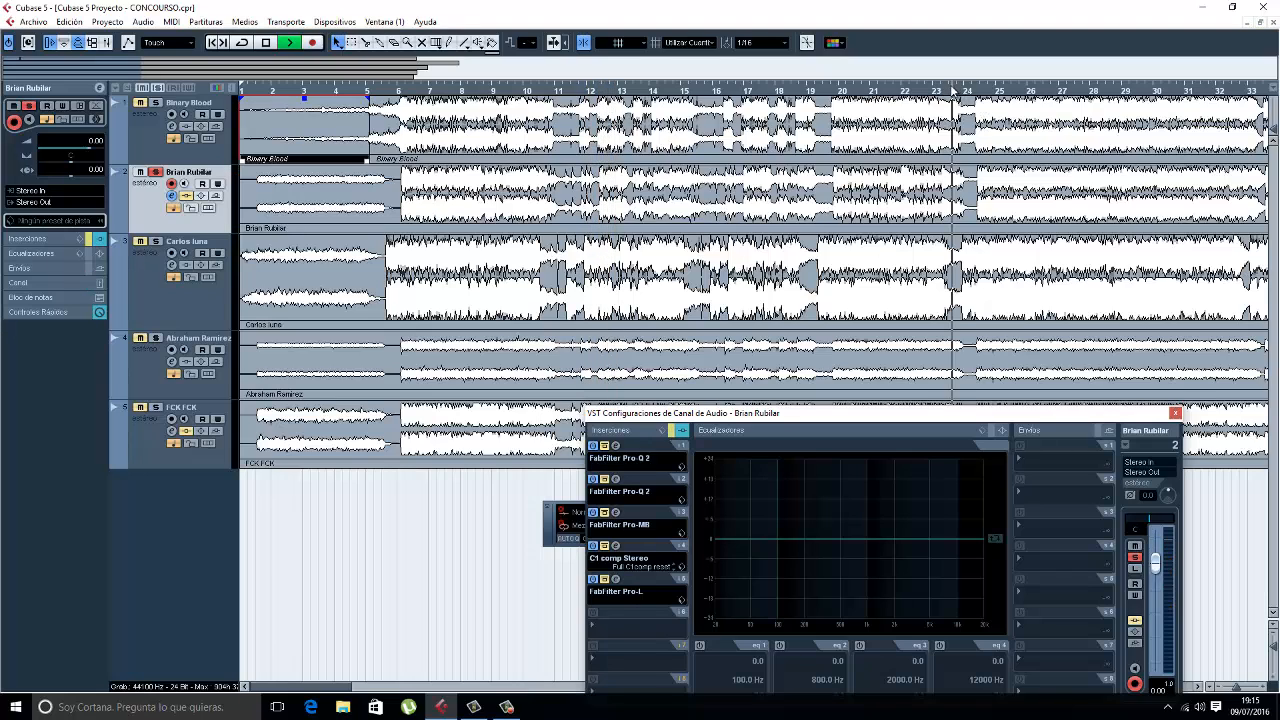
left_click(672, 434)
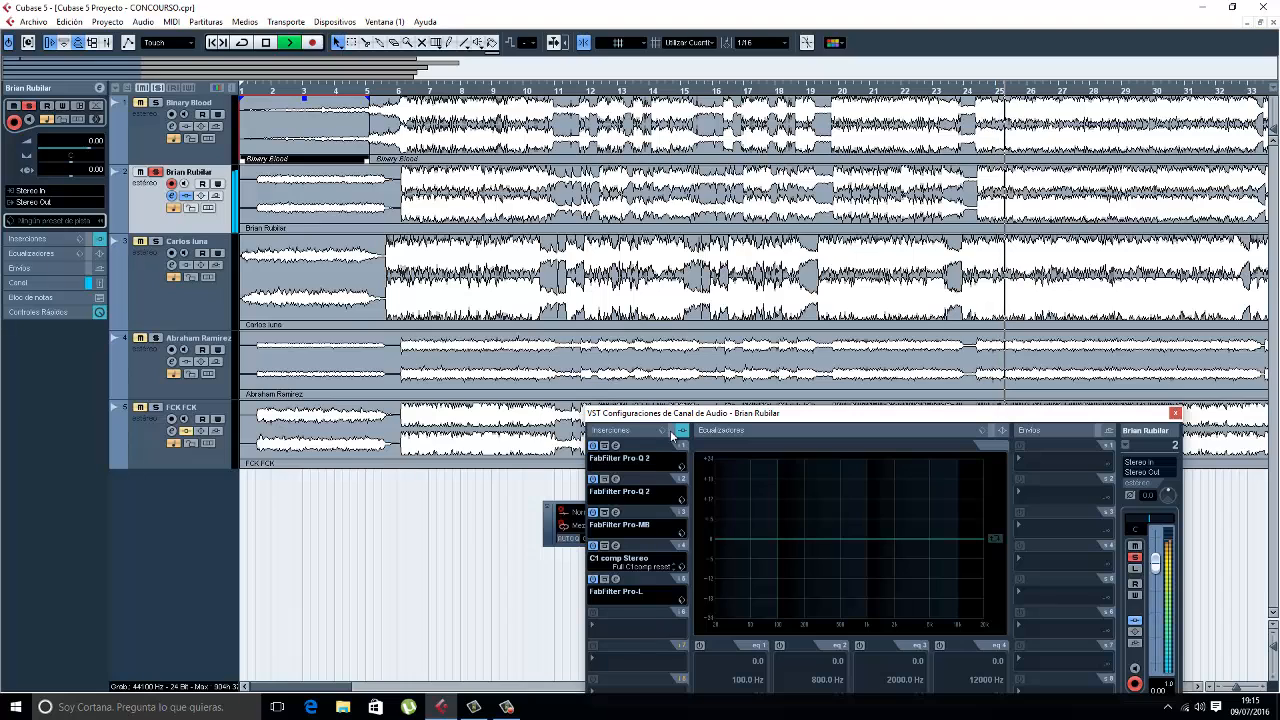
Bypass and re-enable all of the second track's inserts once more during playback from about bar 25, and stop.
left_click(672, 434)
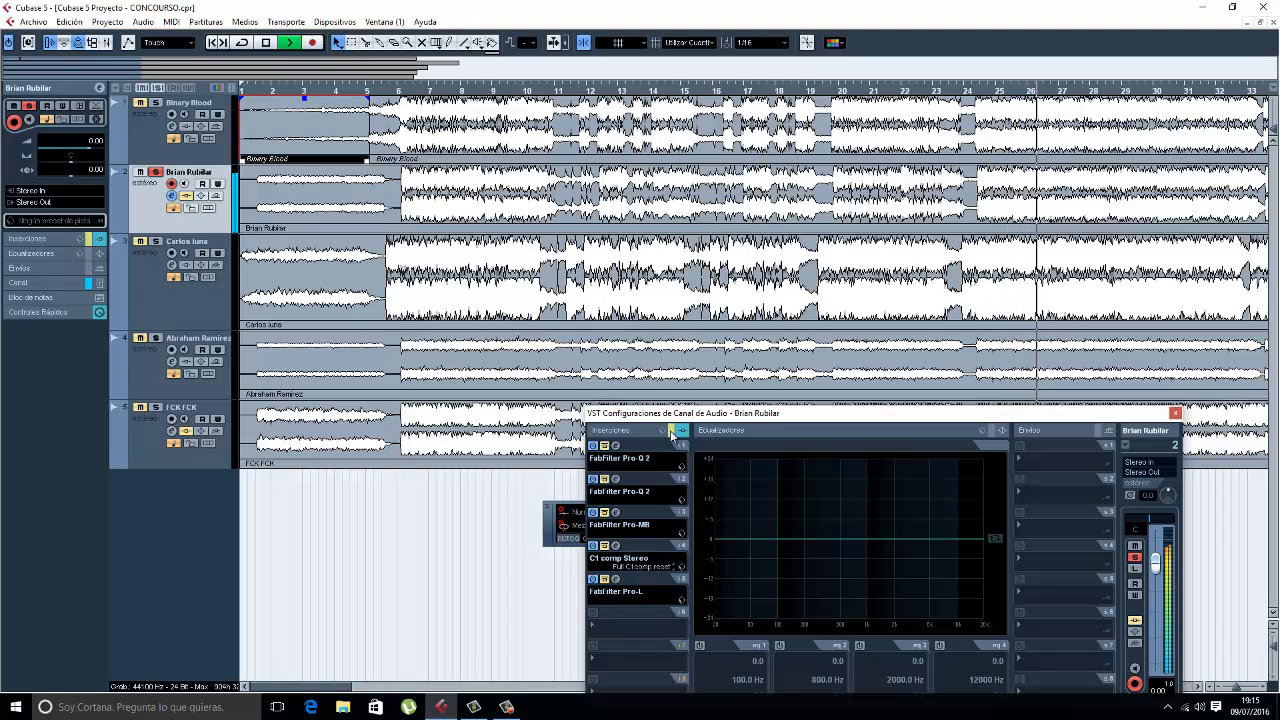
left_click(672, 434)
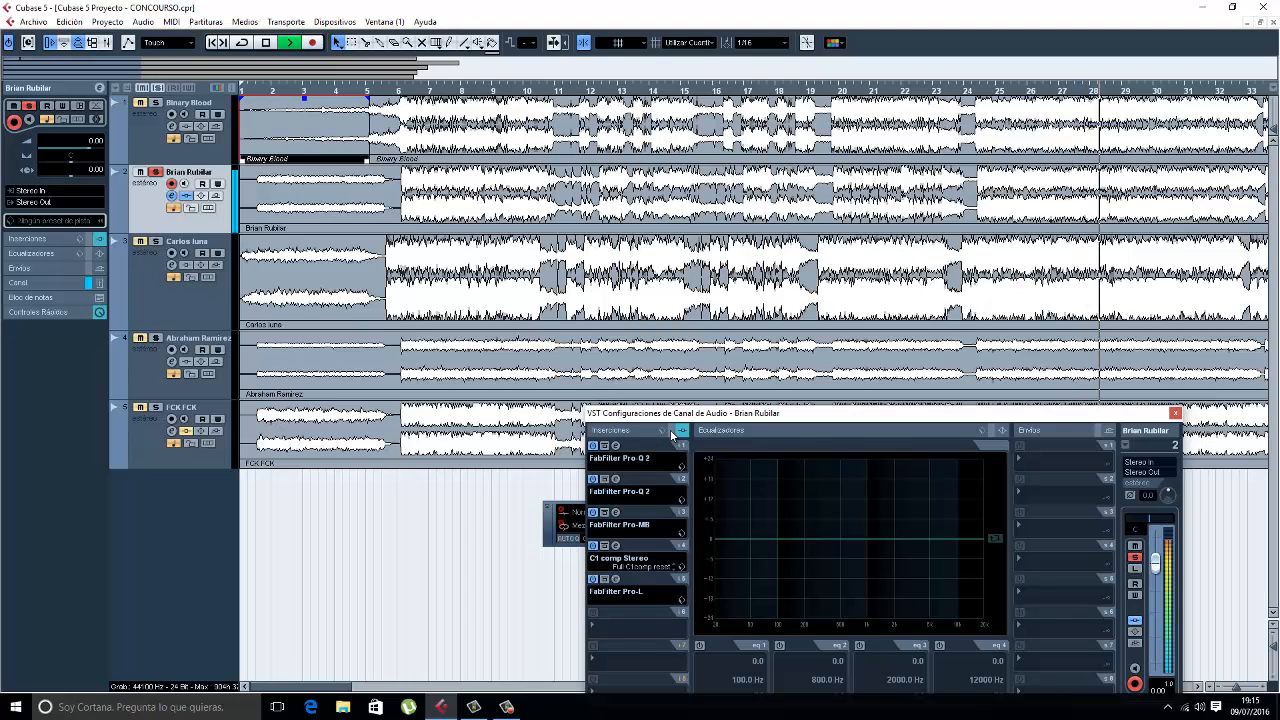
key("space")
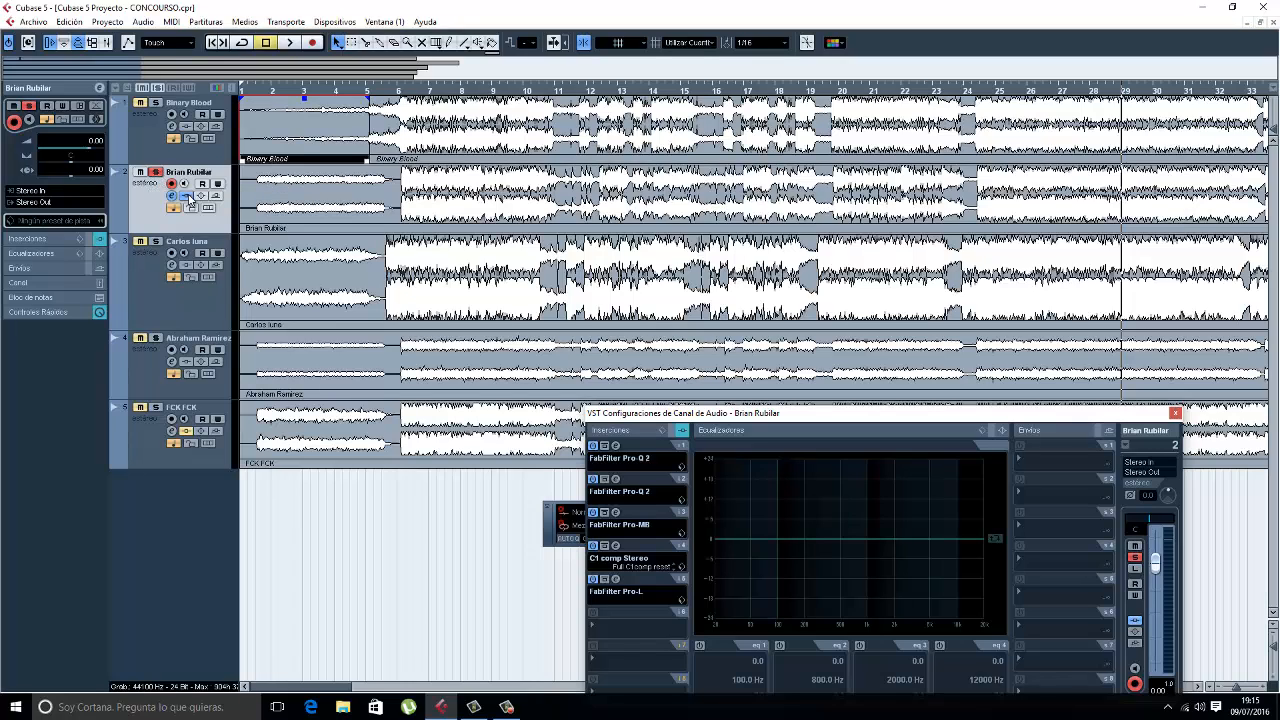
Deactivate all five inserts on the second track: both FabFilter Pro-Q 2, Pro-MB, C1 comp Stereo and Pro-L.
left_click(593, 446)
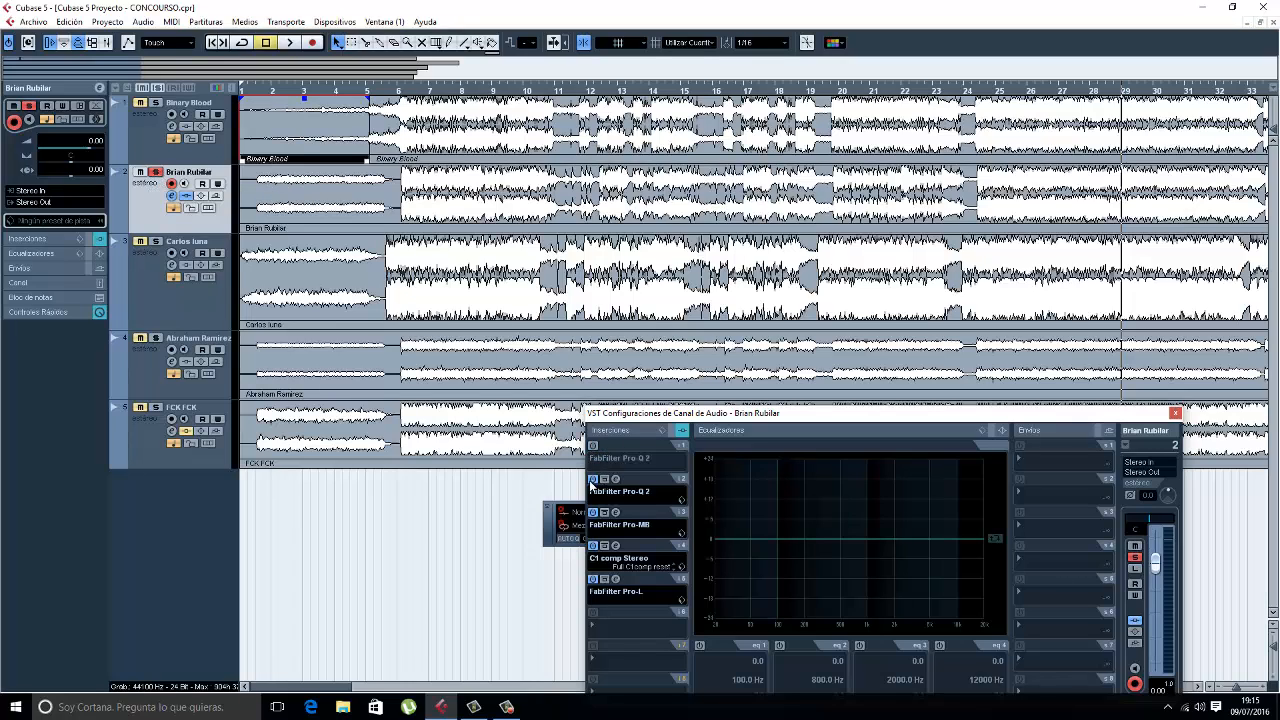
left_click(592, 479)
left_click(592, 512)
left_click(592, 545)
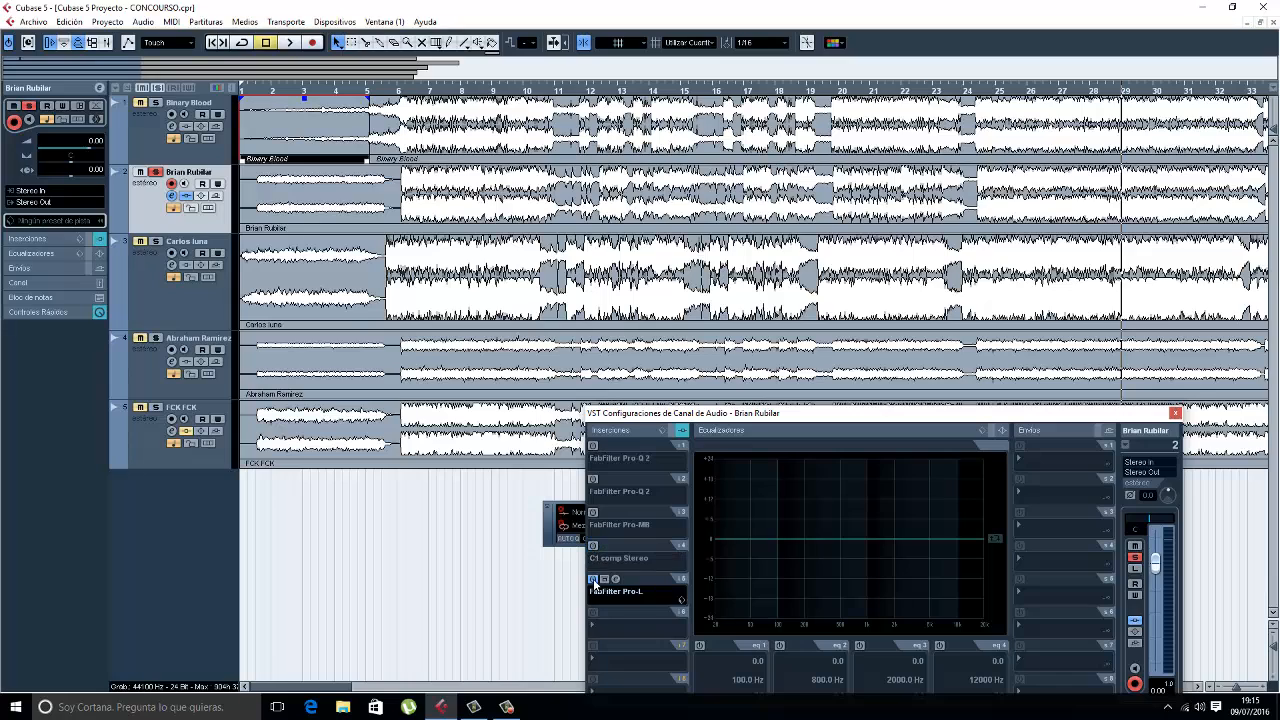
left_click(593, 579)
Select the third track, move the solo from the second track to it, and close the channel settings window.
left_click(140, 277)
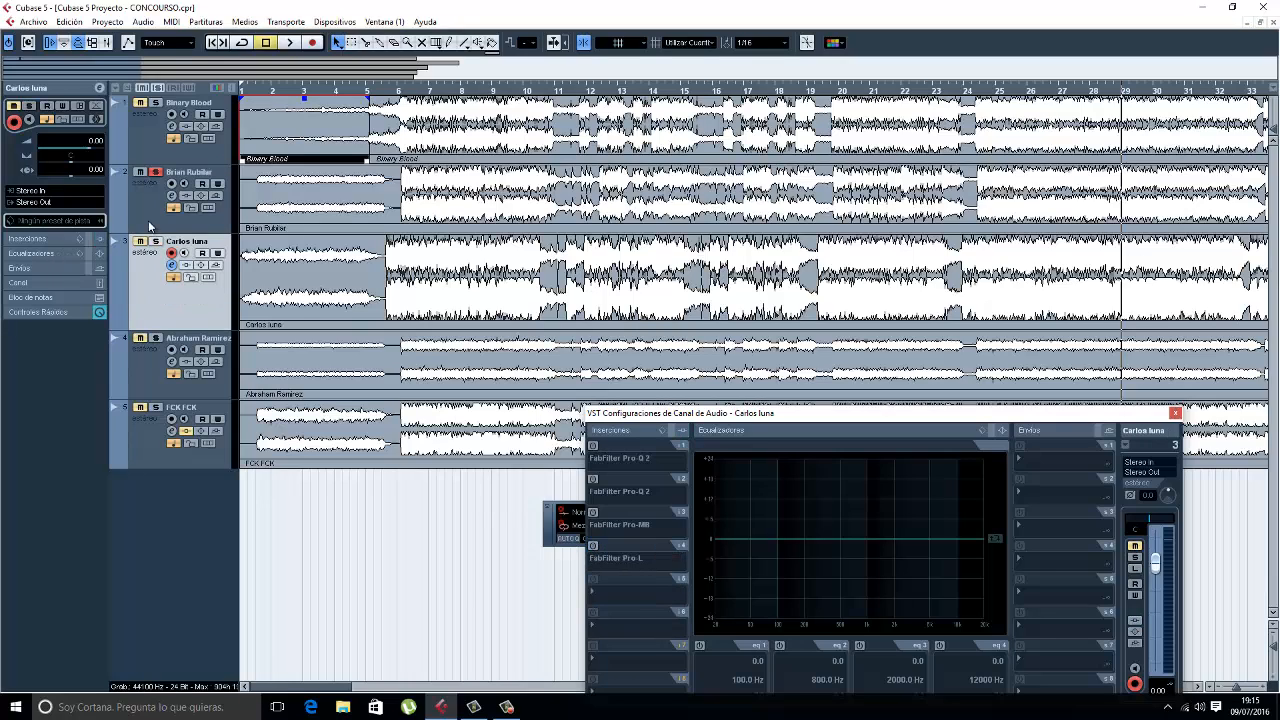
left_click(155, 172)
left_click(155, 242)
left_click(1174, 413)
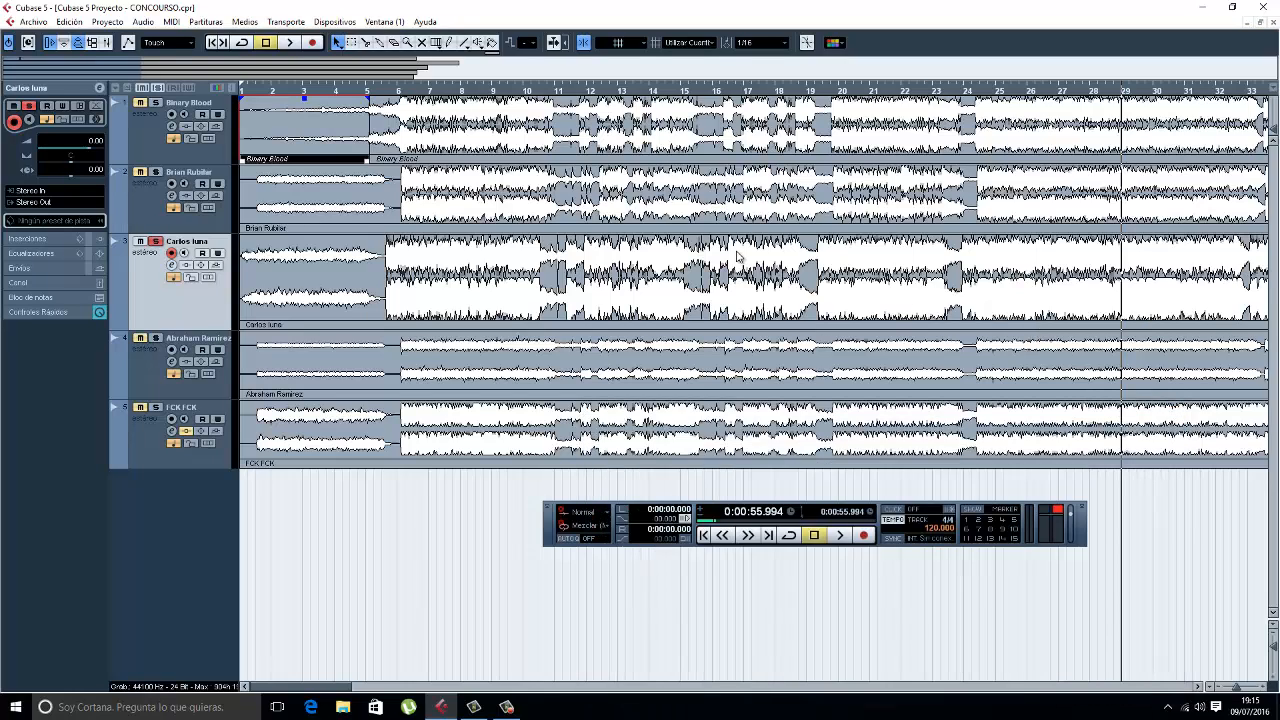
Listen to the third track from the start, from about bar 19 and from about bar 23.5, and stop.
left_click(242, 91)
key("space")
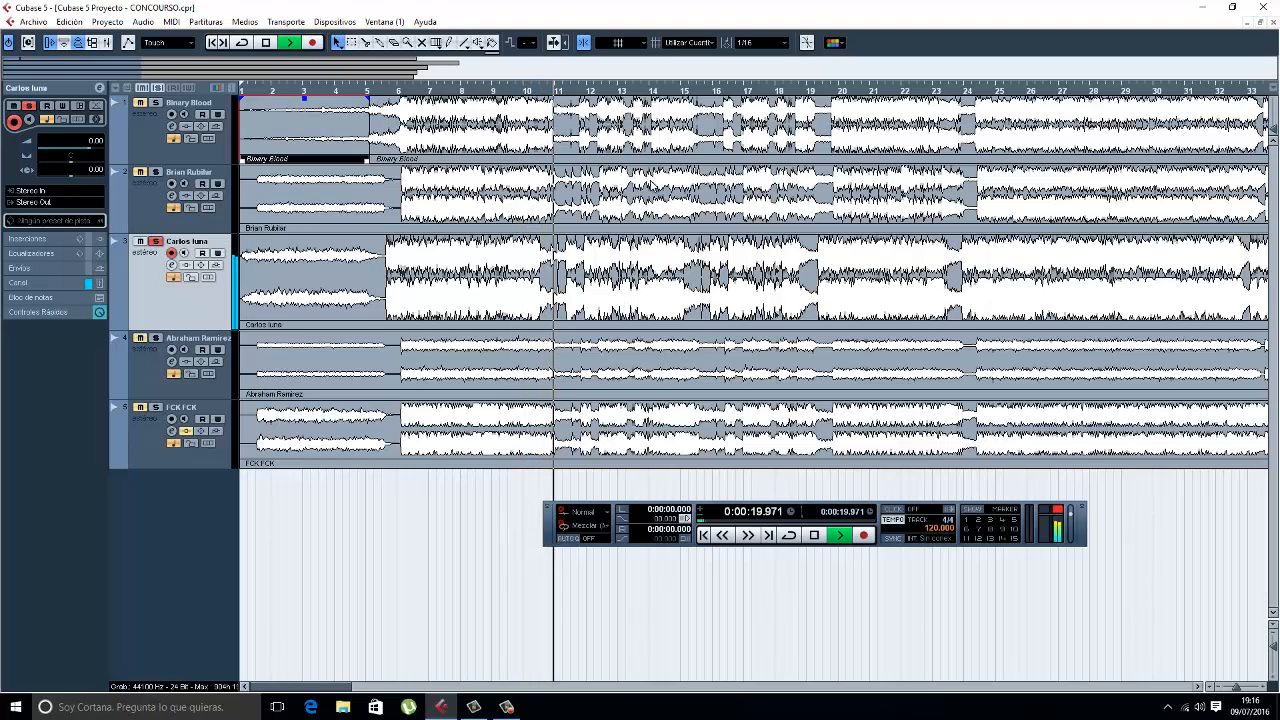
left_click(820, 77)
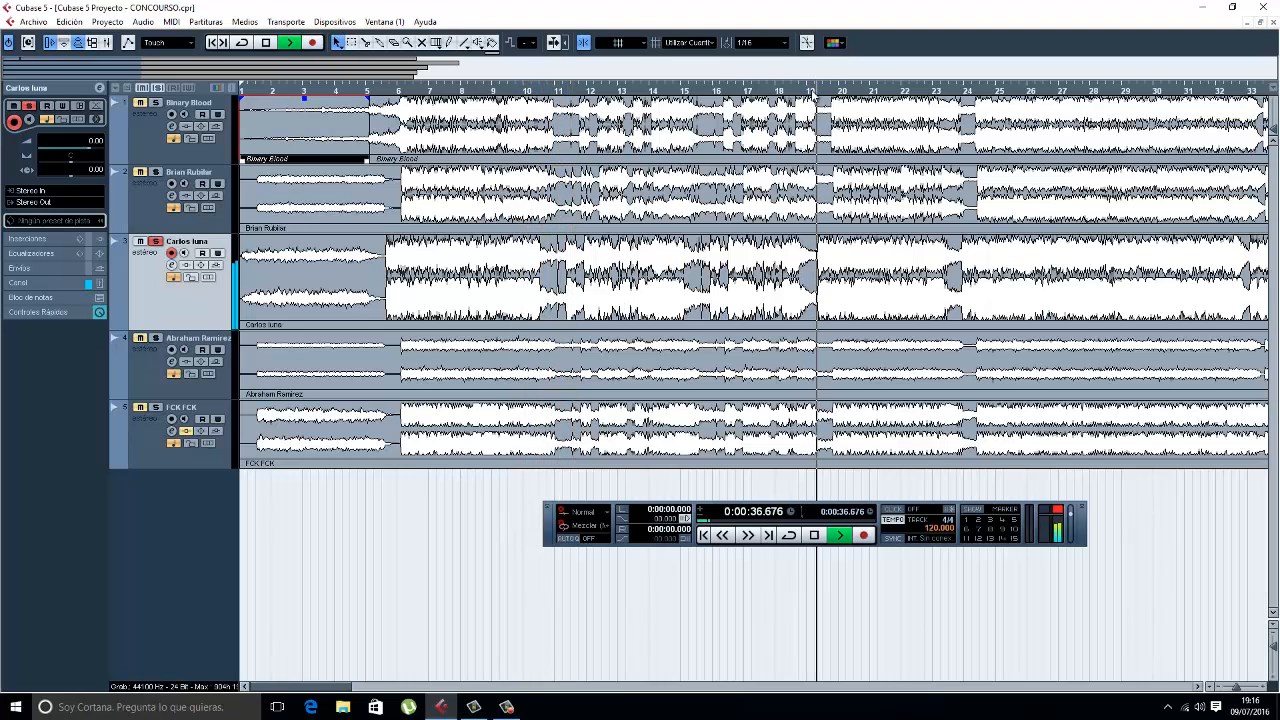
left_click(951, 94)
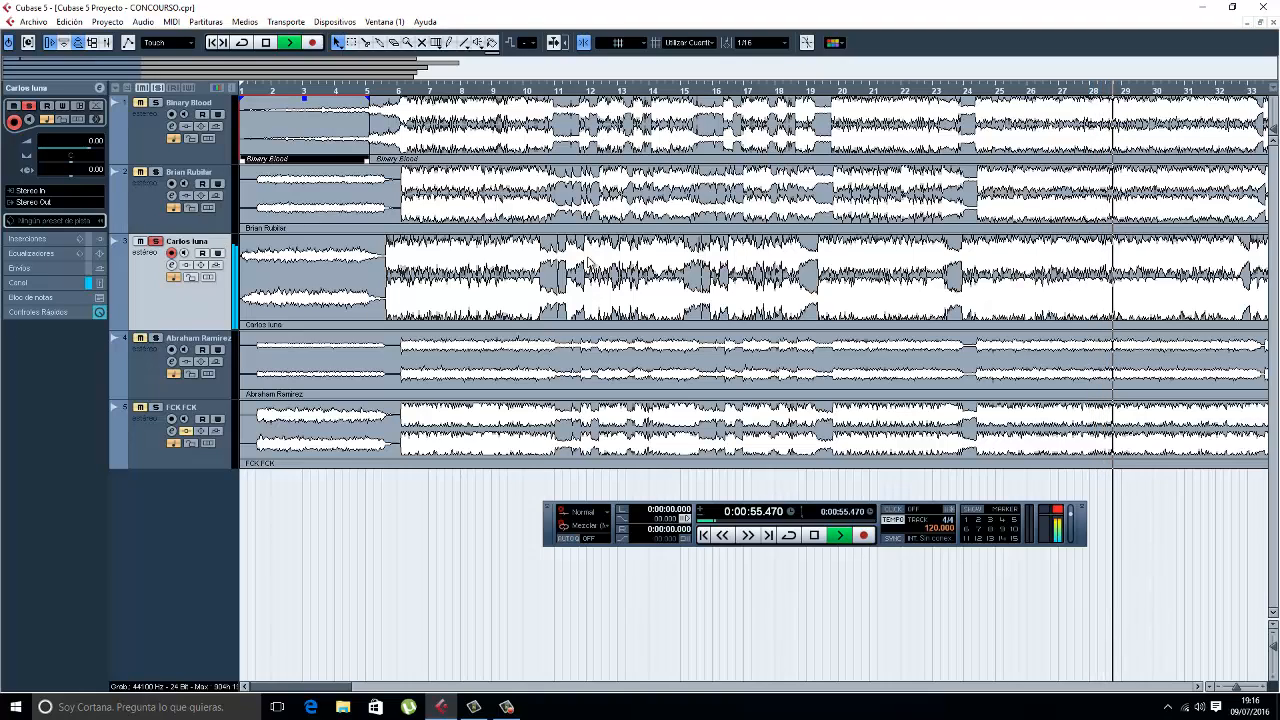
key("space")
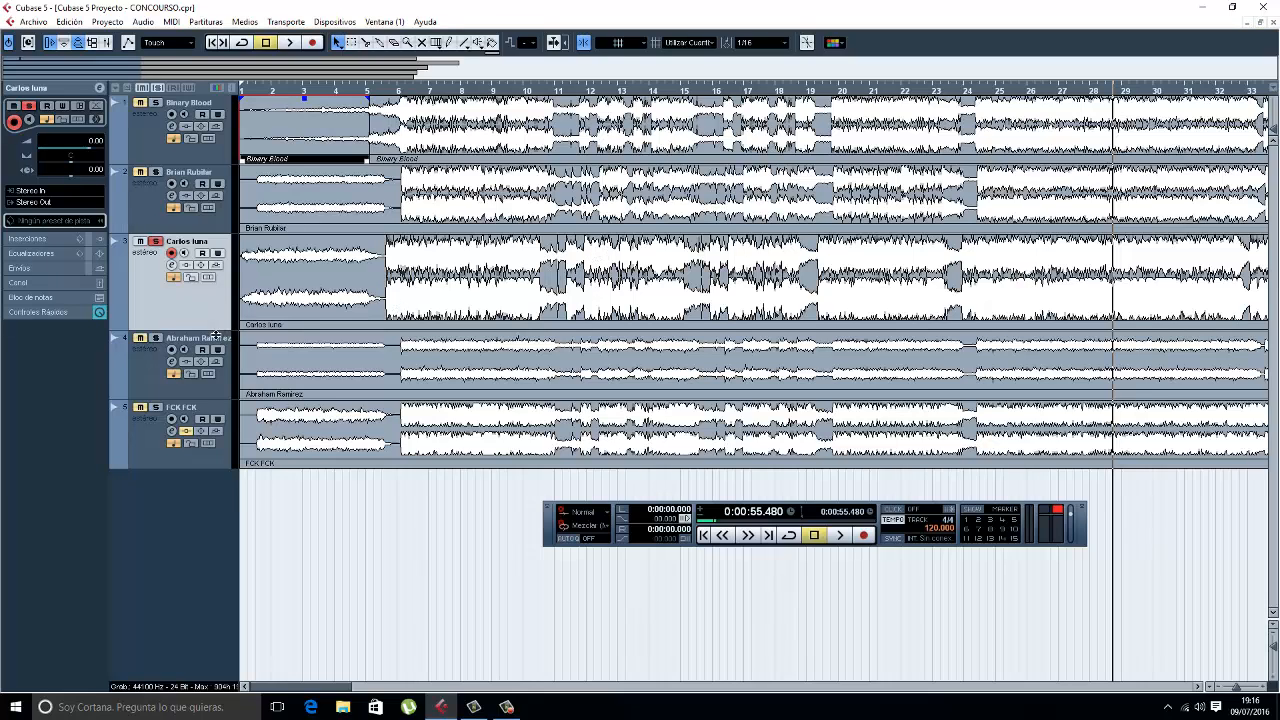
Reduce the third track's height to match the other tracks and play a short passage from about bar 9.5.
left_click_drag(215, 336, 226, 291)
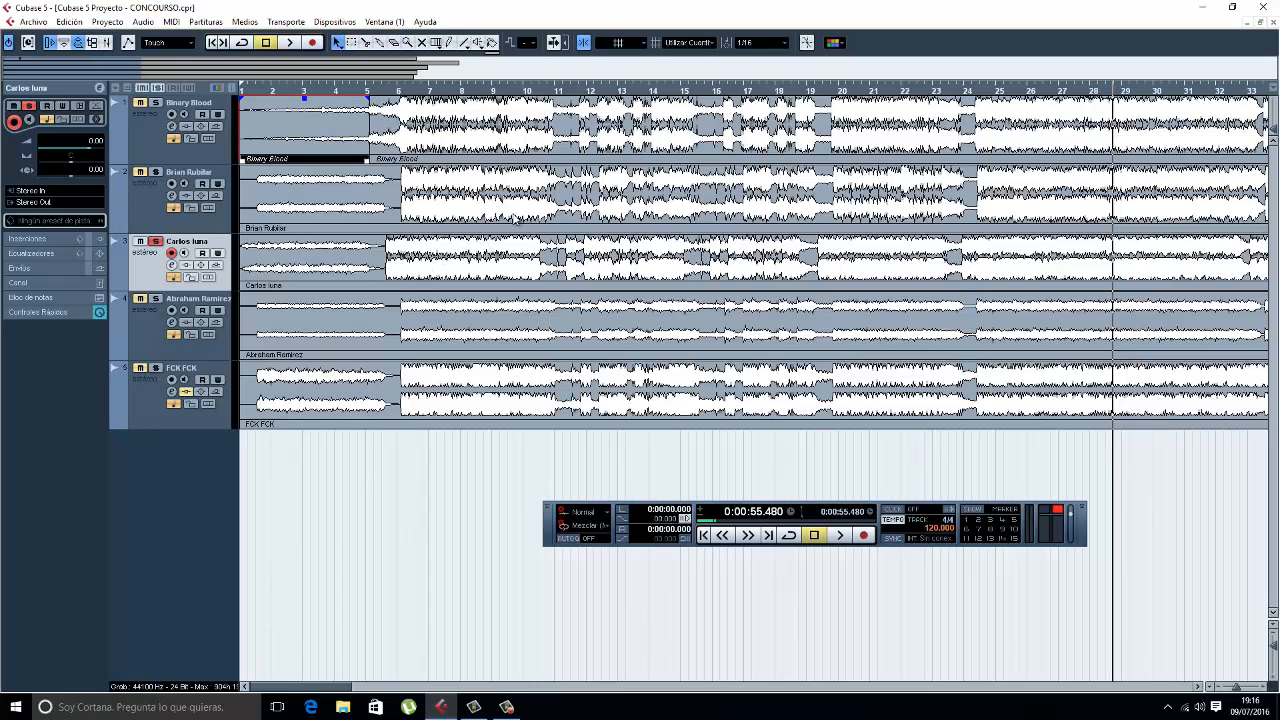
left_click(515, 93)
key("space")
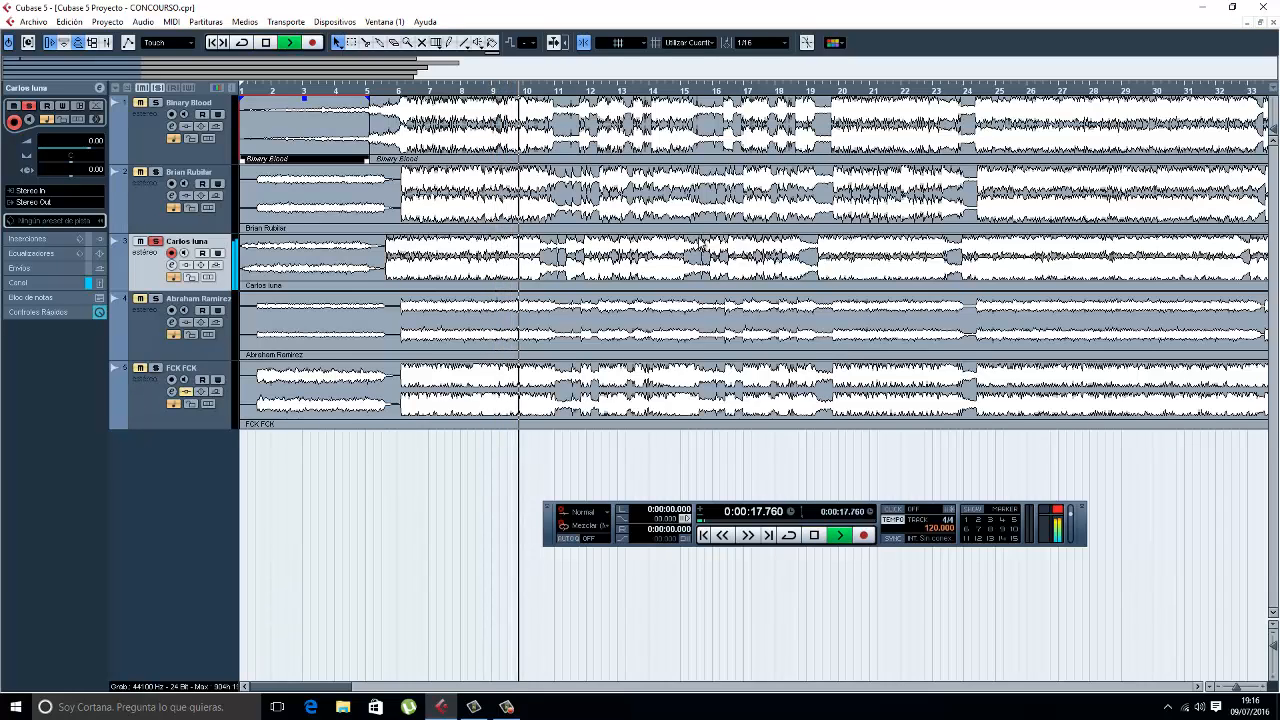
key("space")
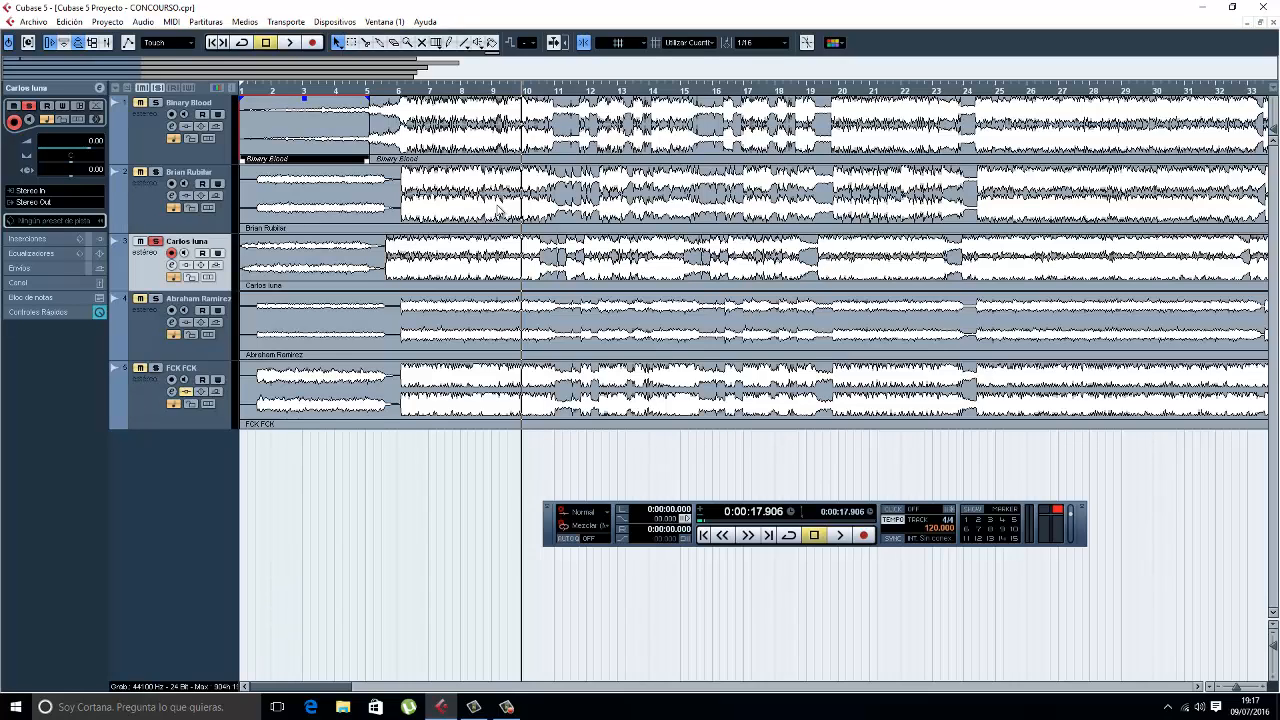
Play the third track's transition from just after bar 5 to just past bar 6, and stop.
left_click(377, 89)
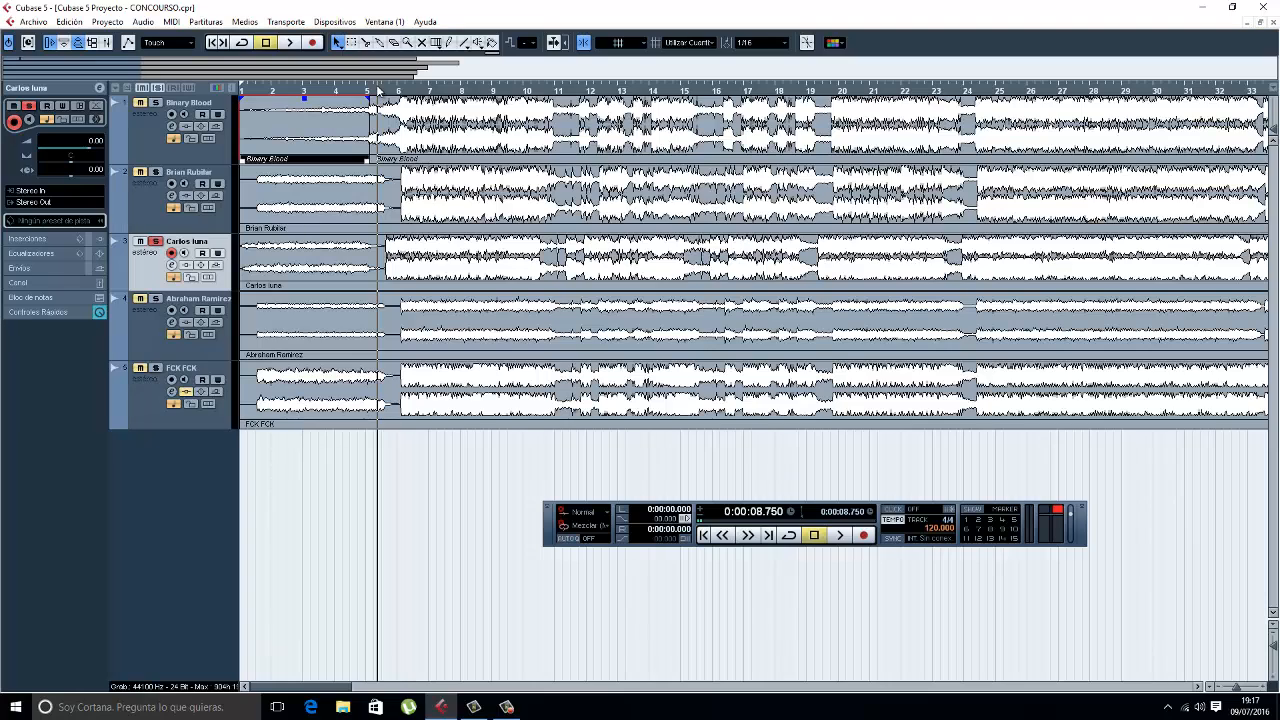
key("space")
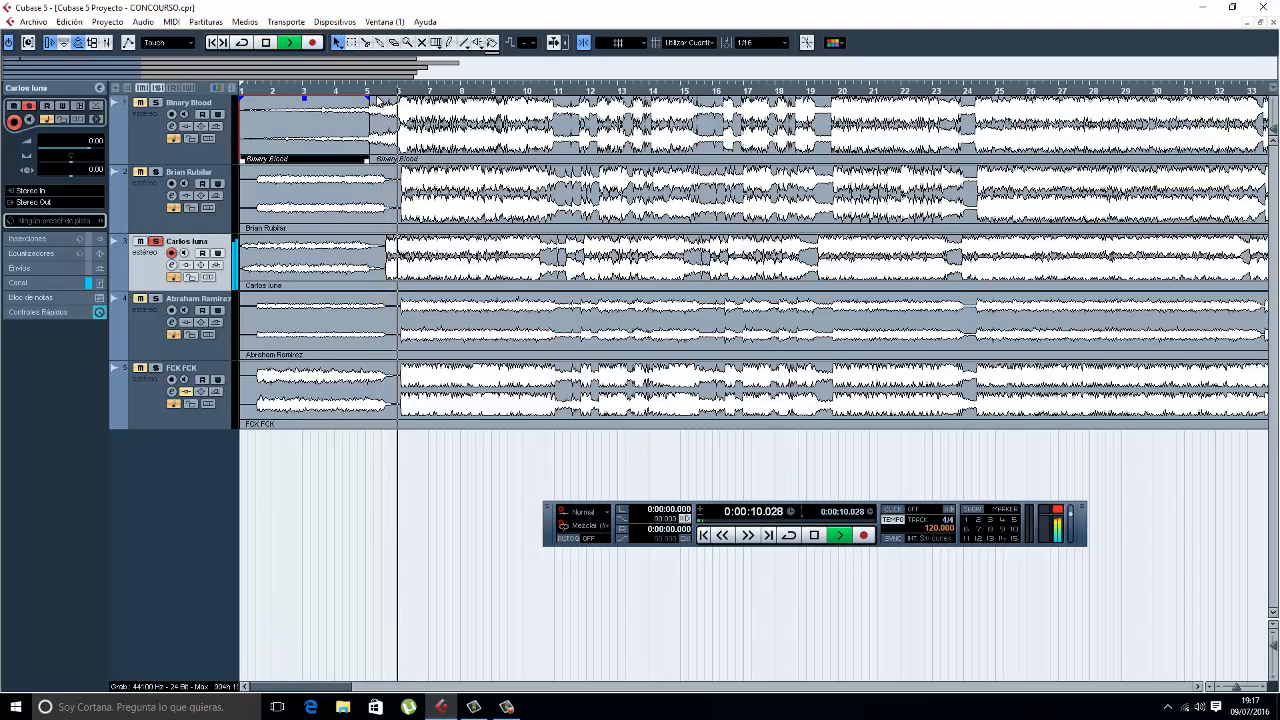
key("space")
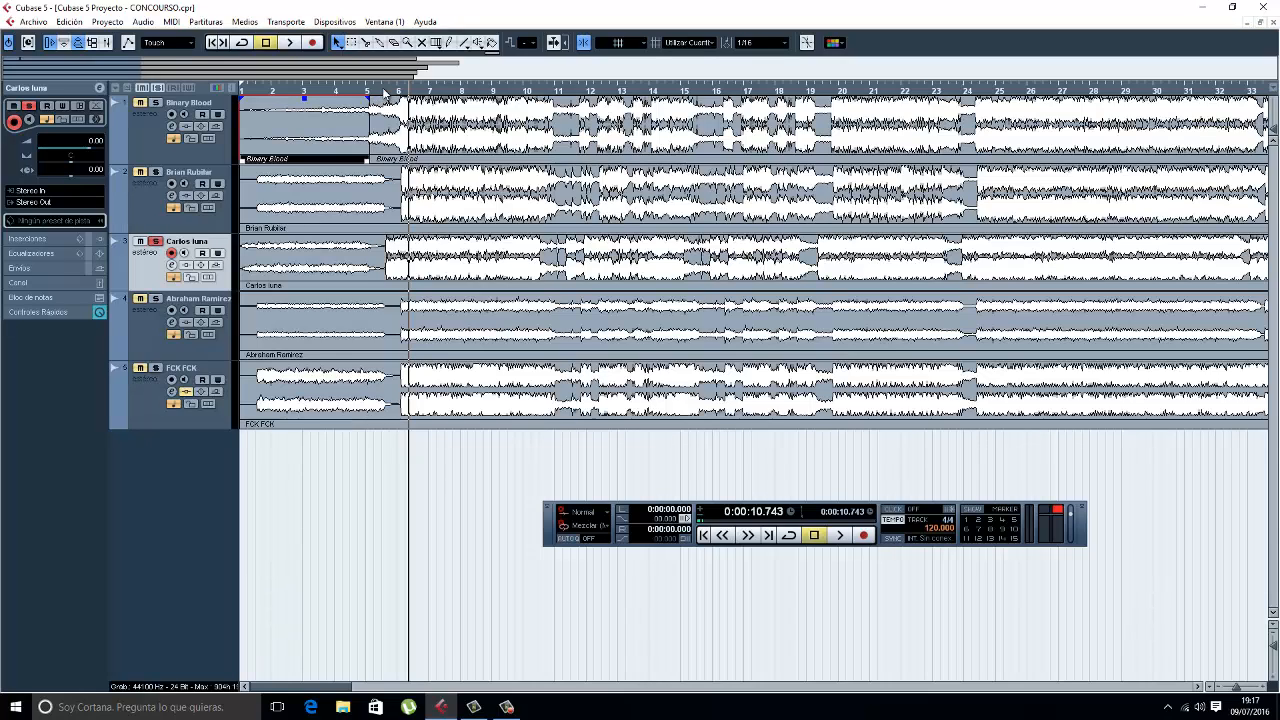
Place the playback position just after bar 5, at about bar 2.3 and just before bar 20 to point out those sections.
left_click(375, 91)
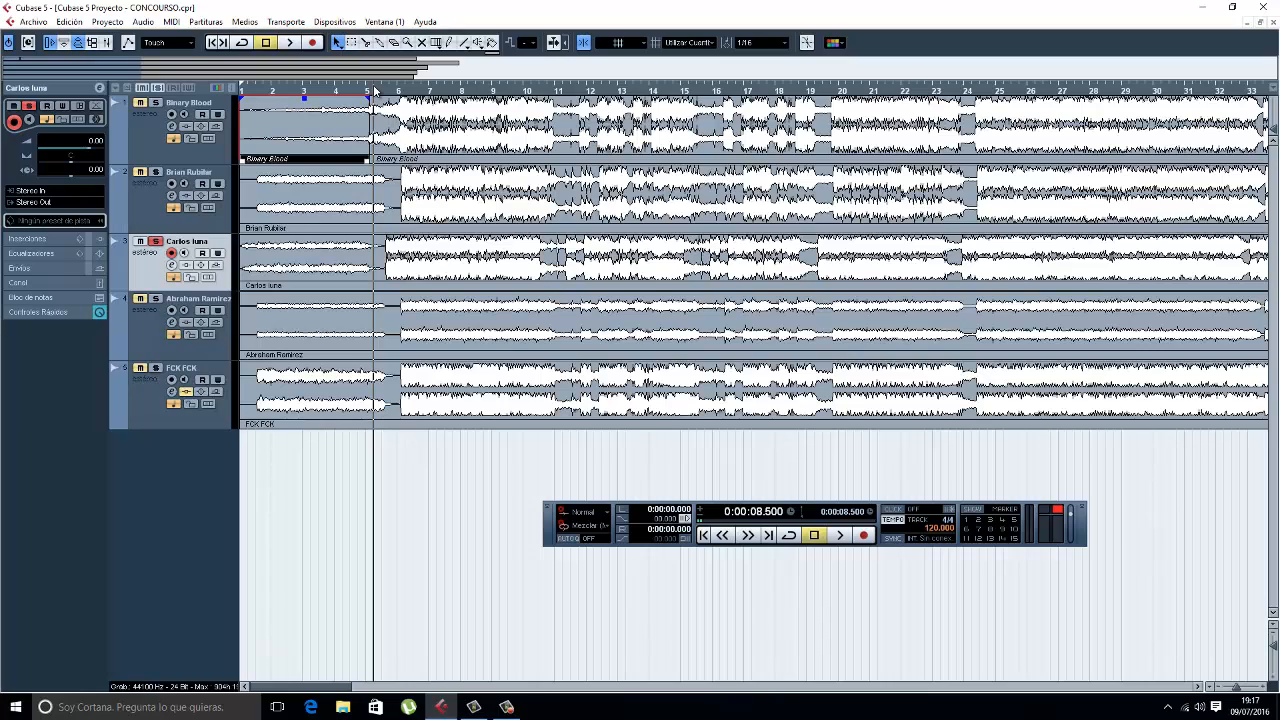
left_click(282, 91)
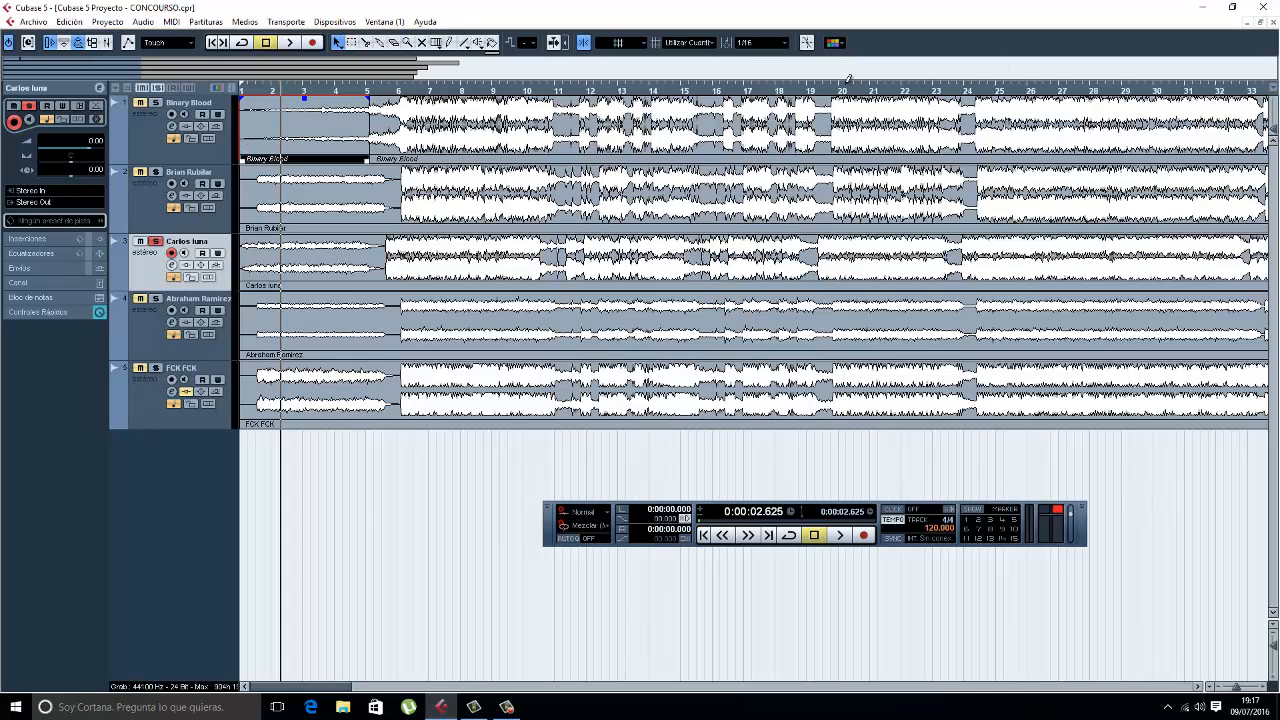
left_click(834, 91)
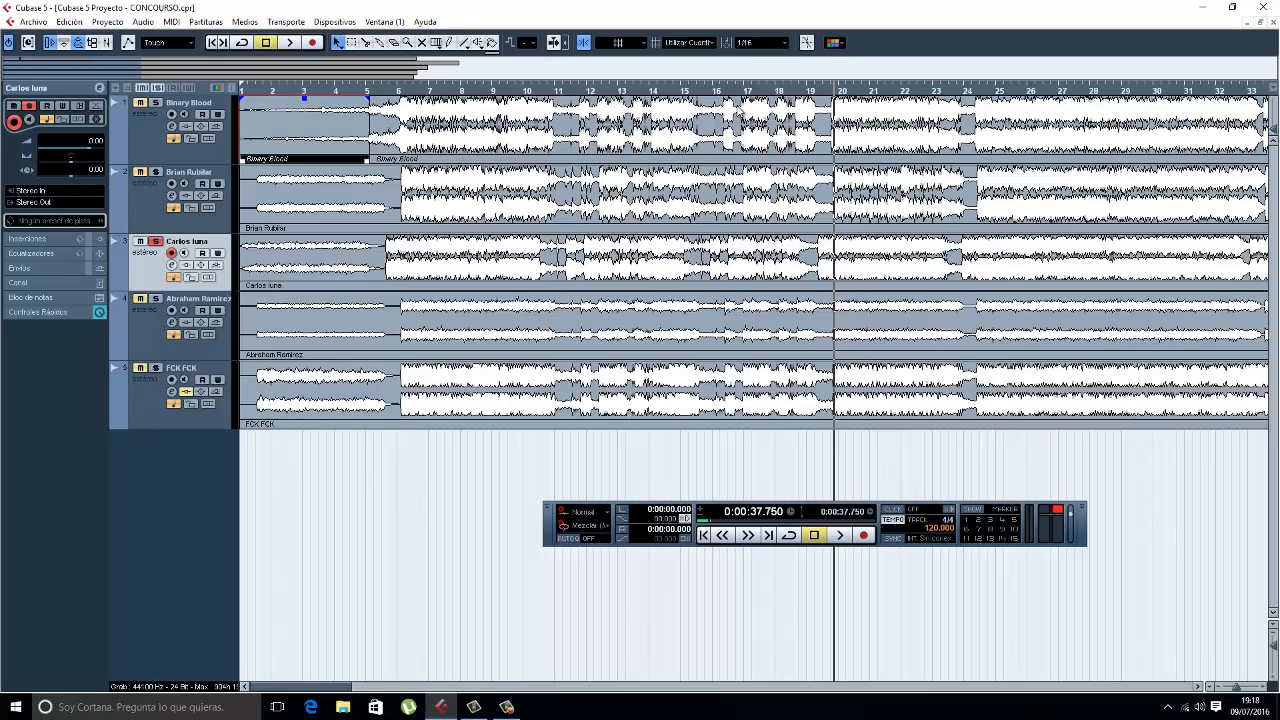
Play the soloed third track from about bar 5.7 to between bars 8 and 9, and stop.
left_click(389, 91)
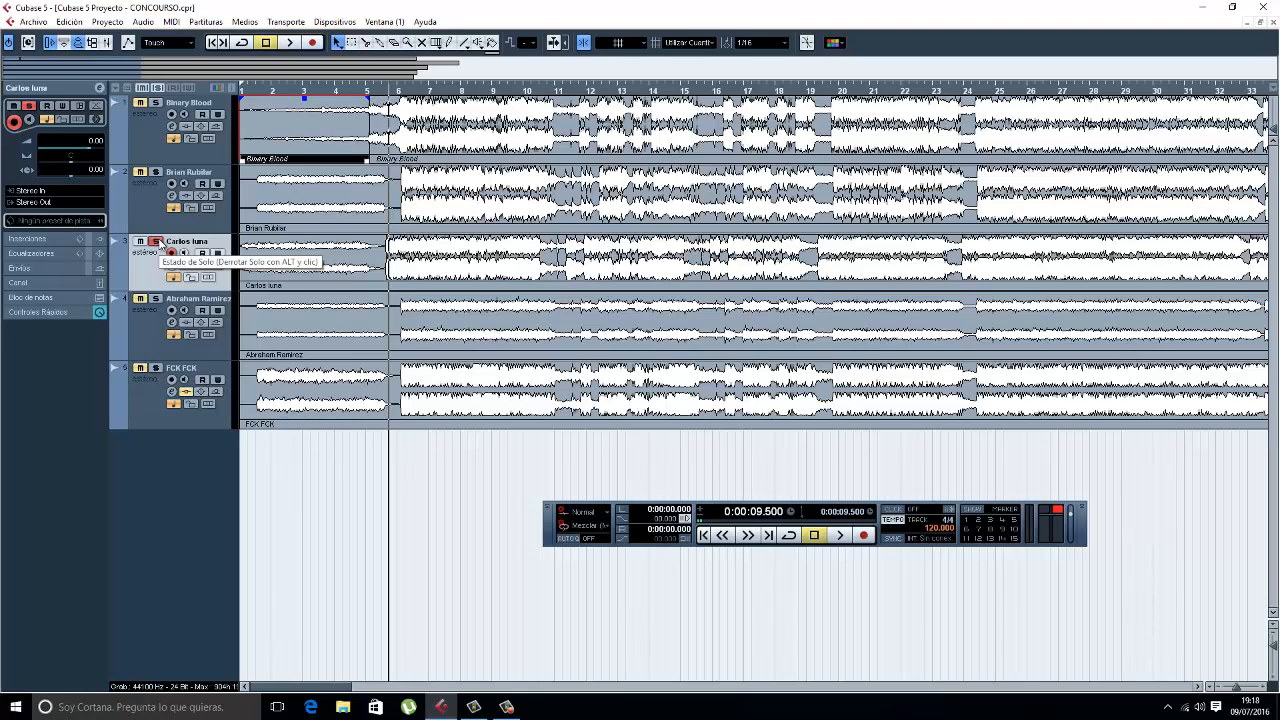
key("space")
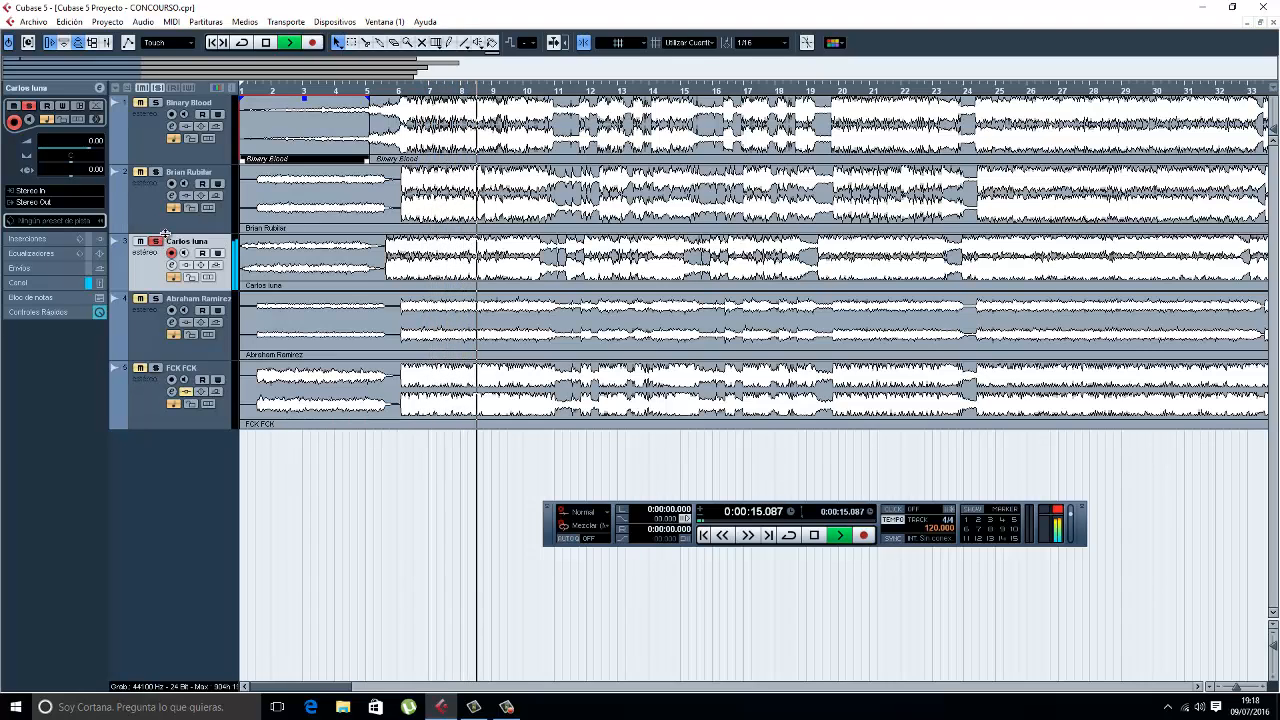
key("space")
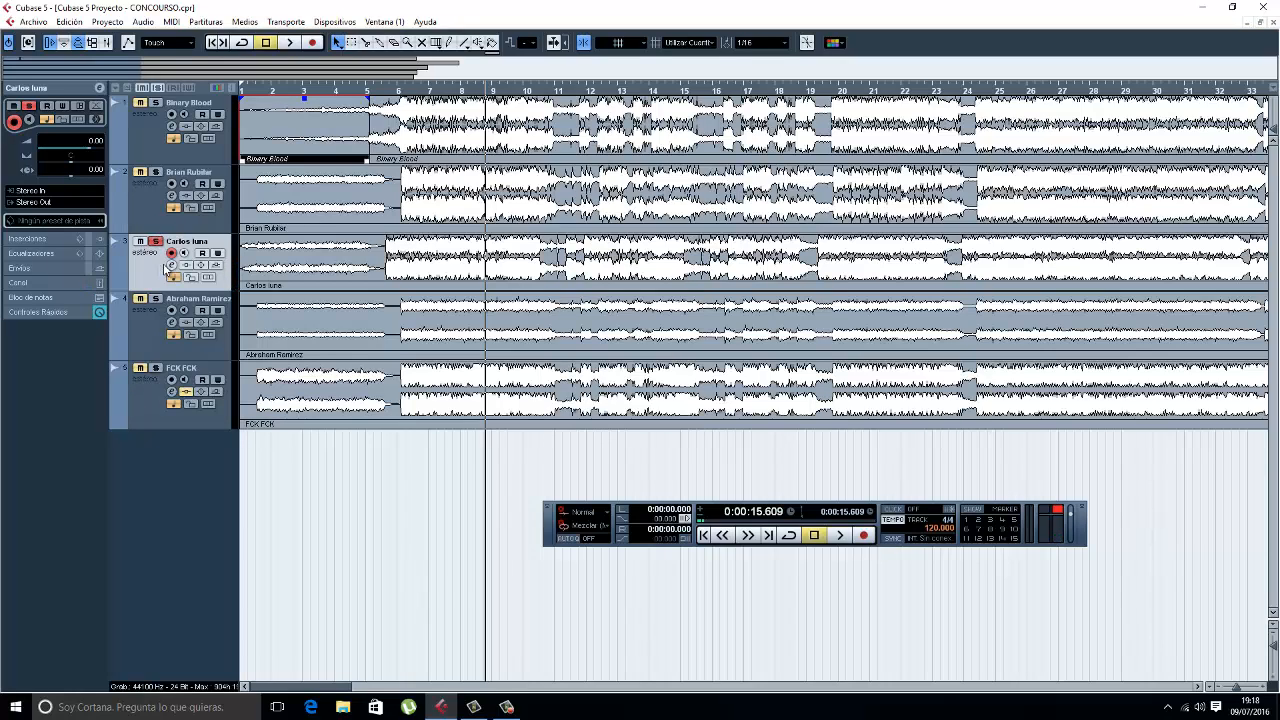
Open the third track's channel settings, move the window up, and activate its first FabFilter Pro-Q 2 insert with the editor open.
left_click(171, 265)
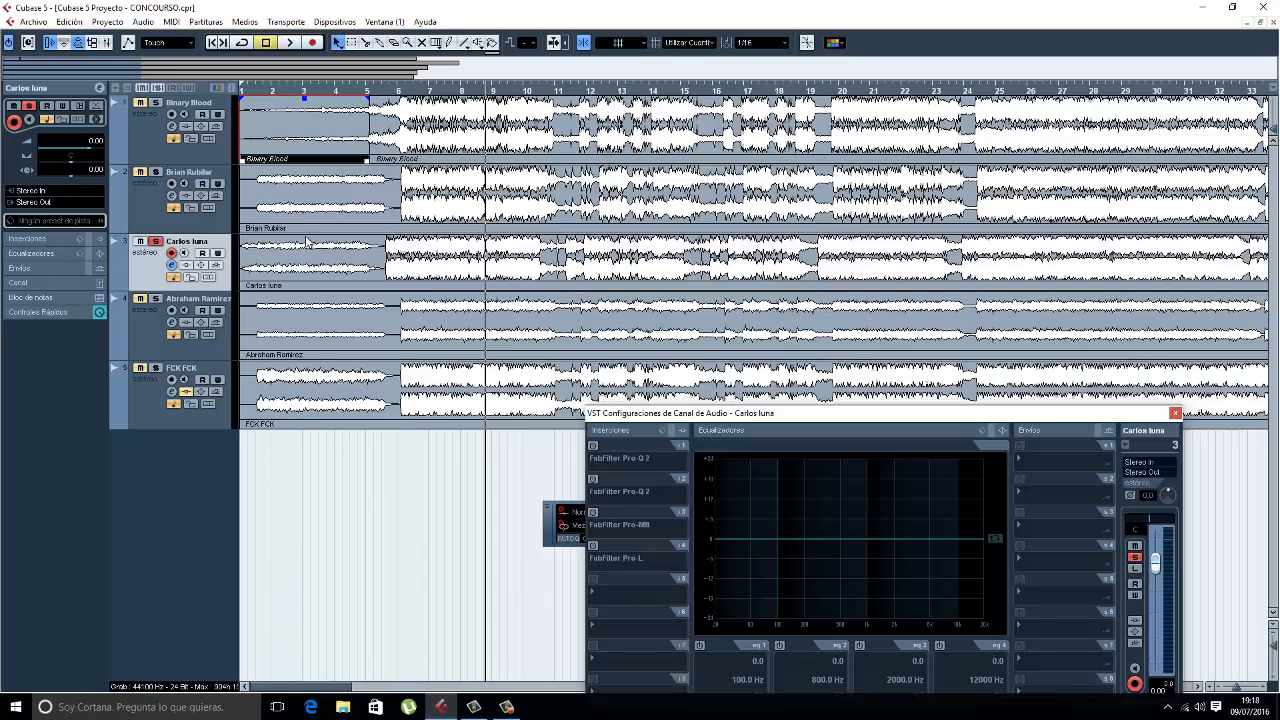
left_click_drag(694, 416, 630, 190)
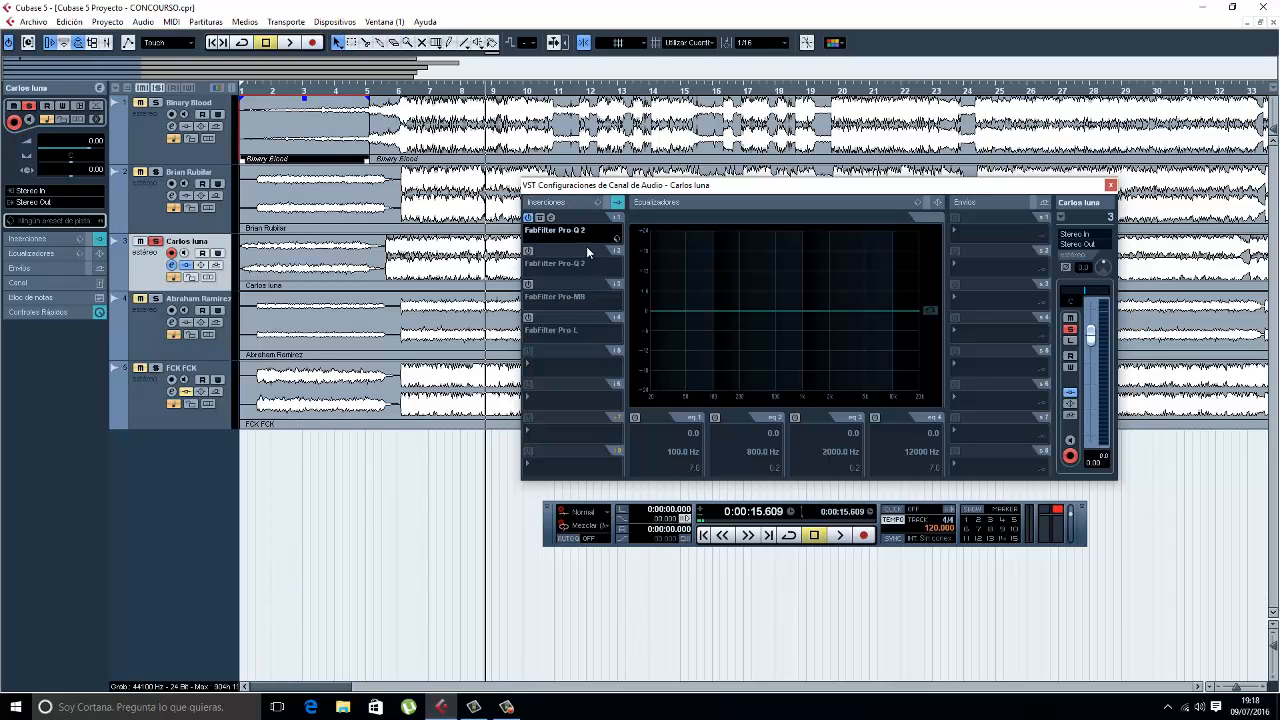
left_click(551, 218)
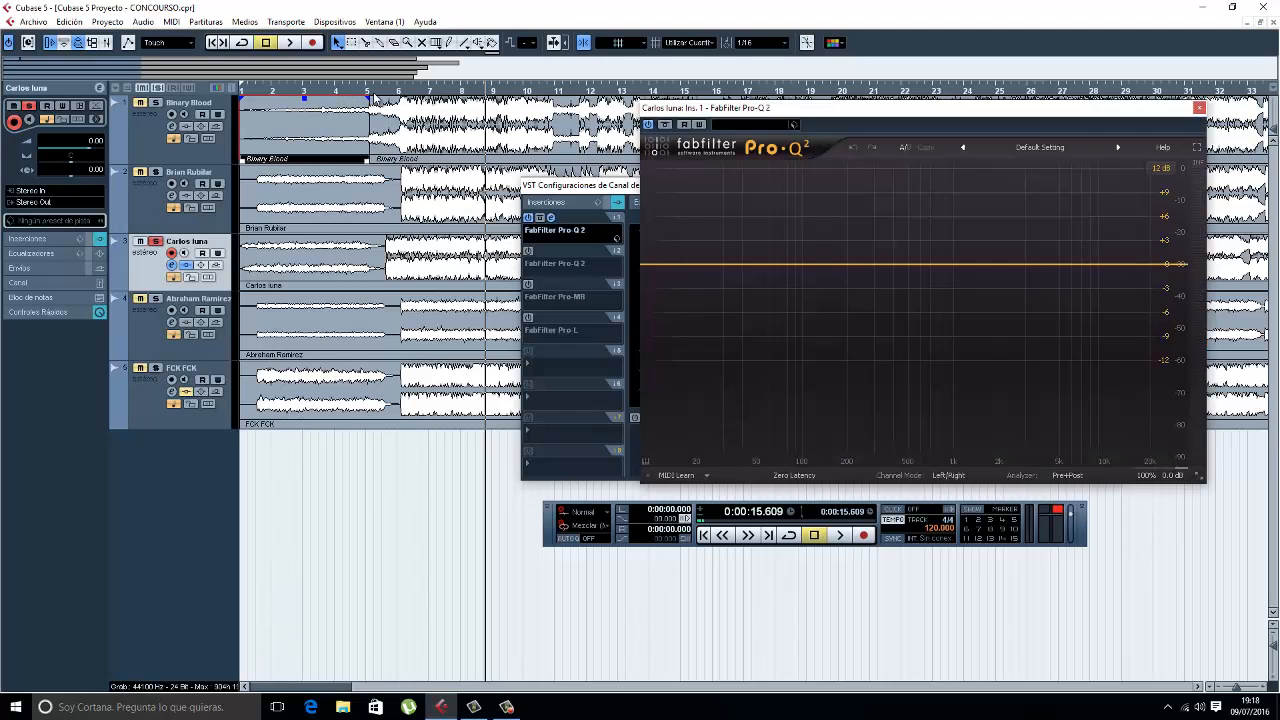
Examine the third track's spectrum in Pro-Q 2 while playing from about bar 5.5, close the editor, and return to the starting position.
left_click(384, 95)
key("space")
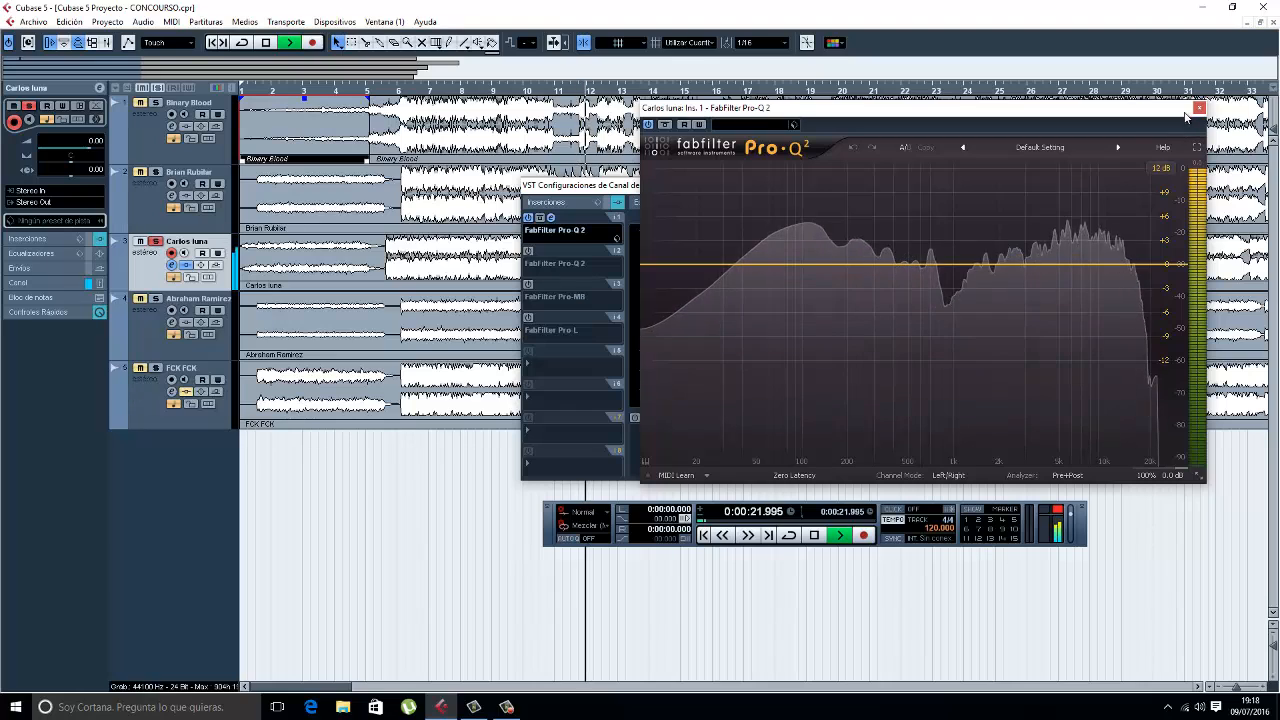
left_click(539, 217)
key("space")
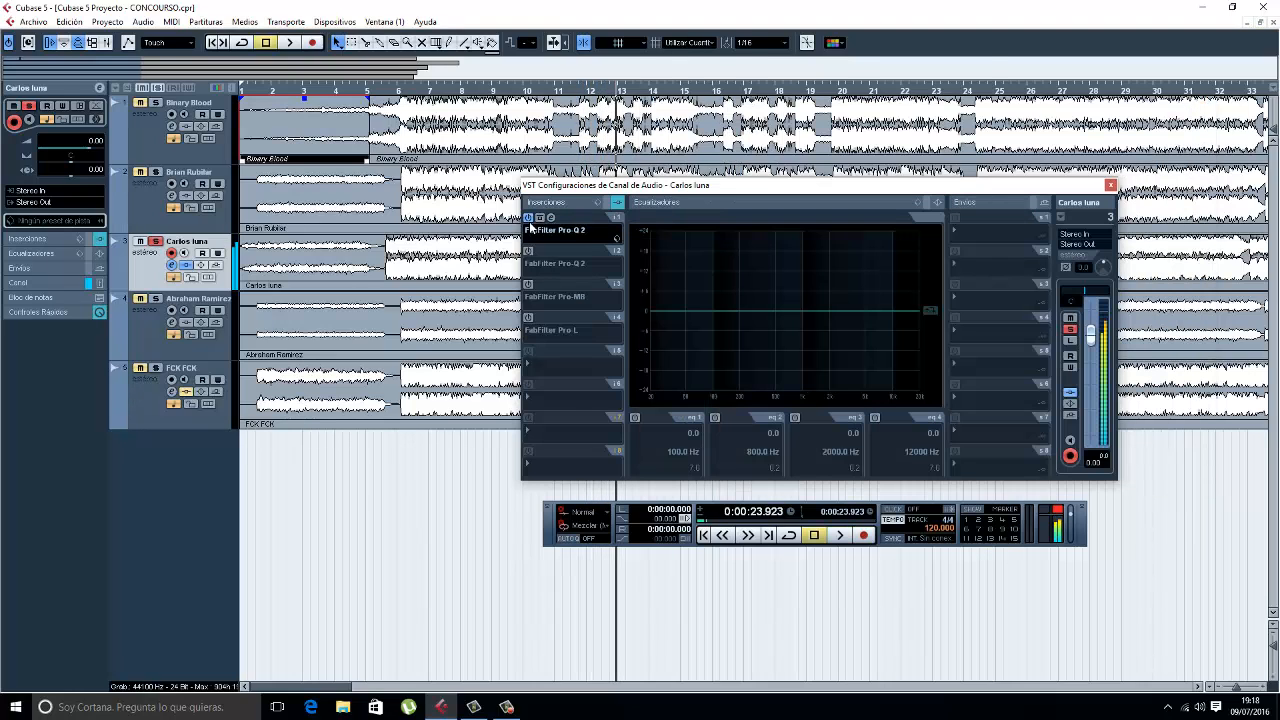
key("KP_0")
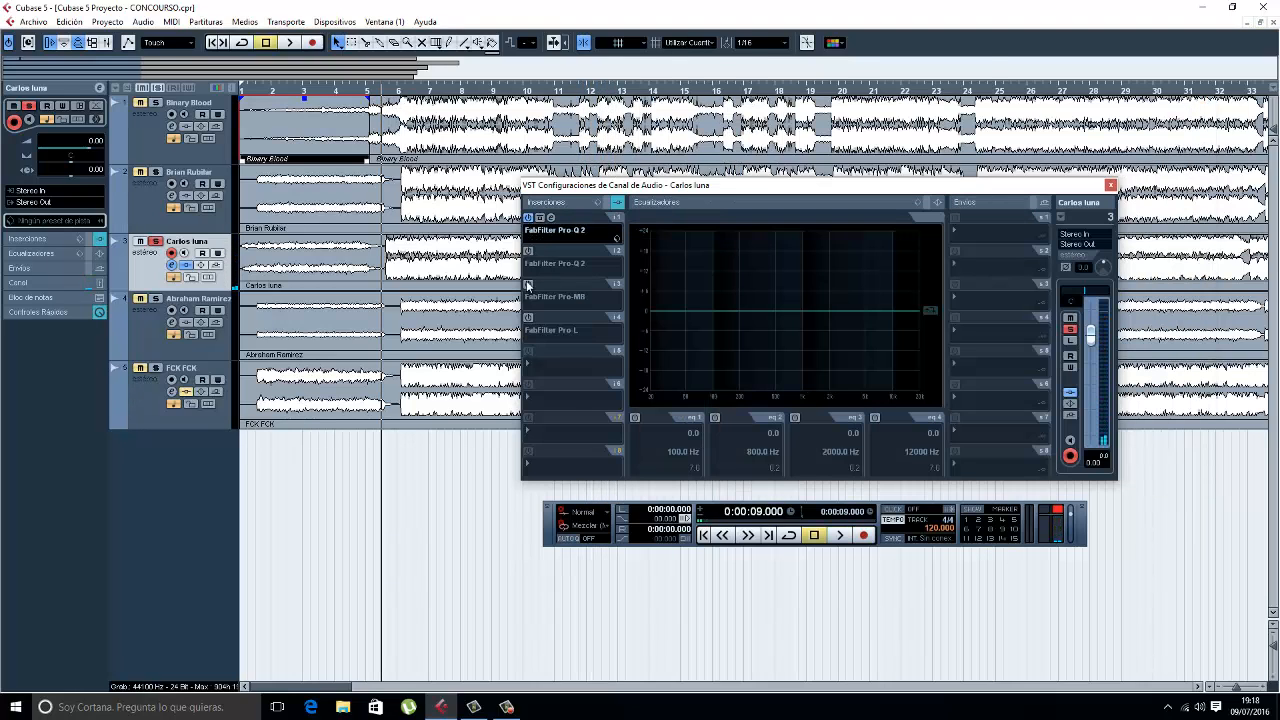
Activate the third track's second FabFilter Pro-Q 2 insert and examine the bands of its EQ curve in the editor.
left_click(540, 250)
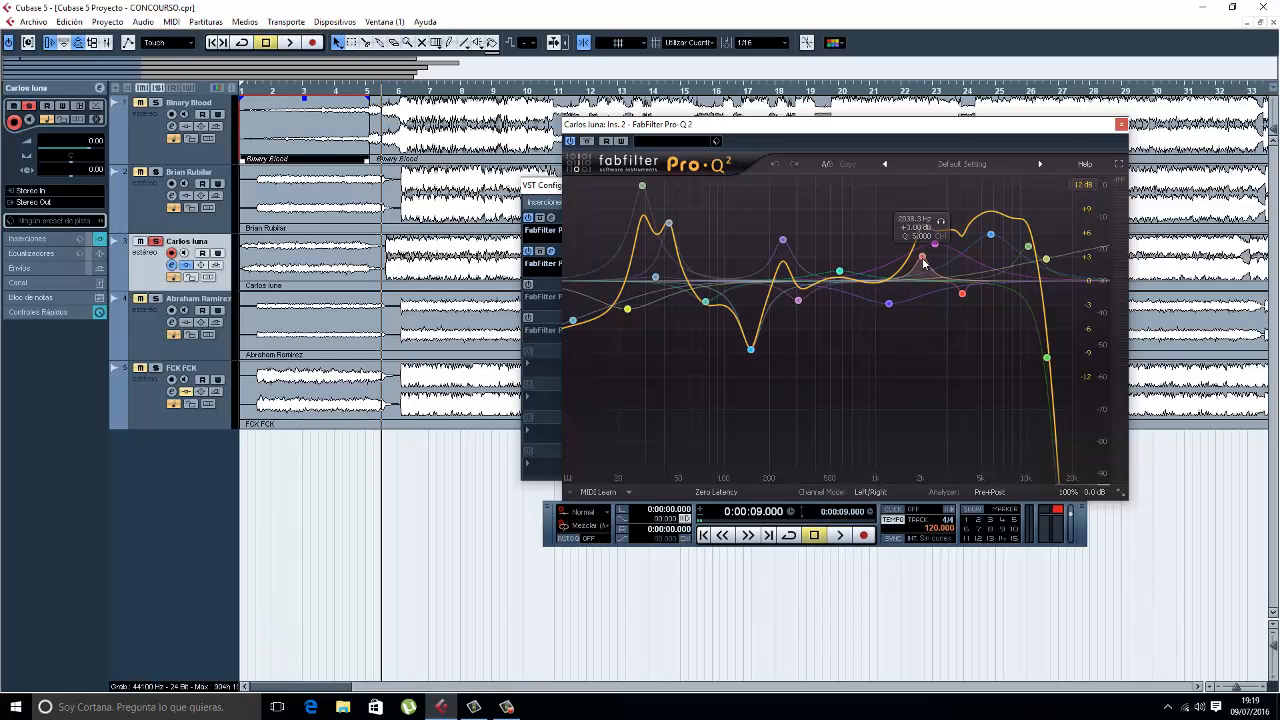
scroll(924, 263, "down", 5)
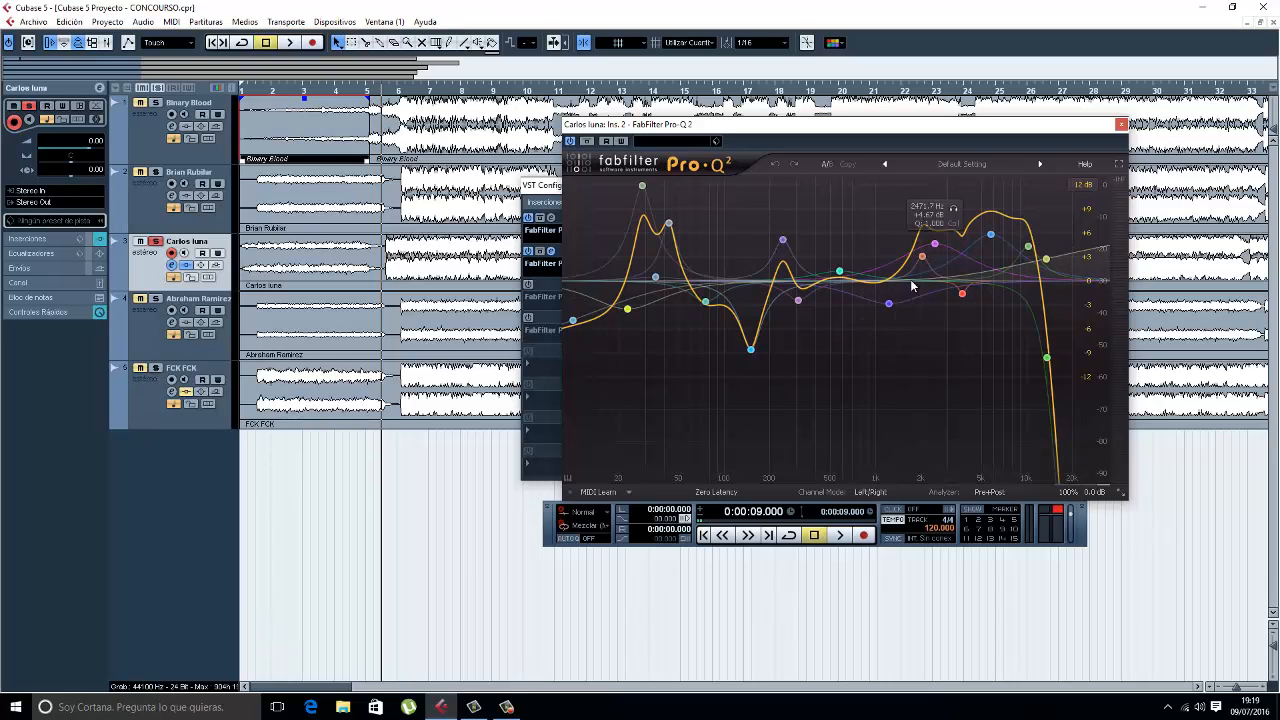
scroll(982, 253, "down", 3)
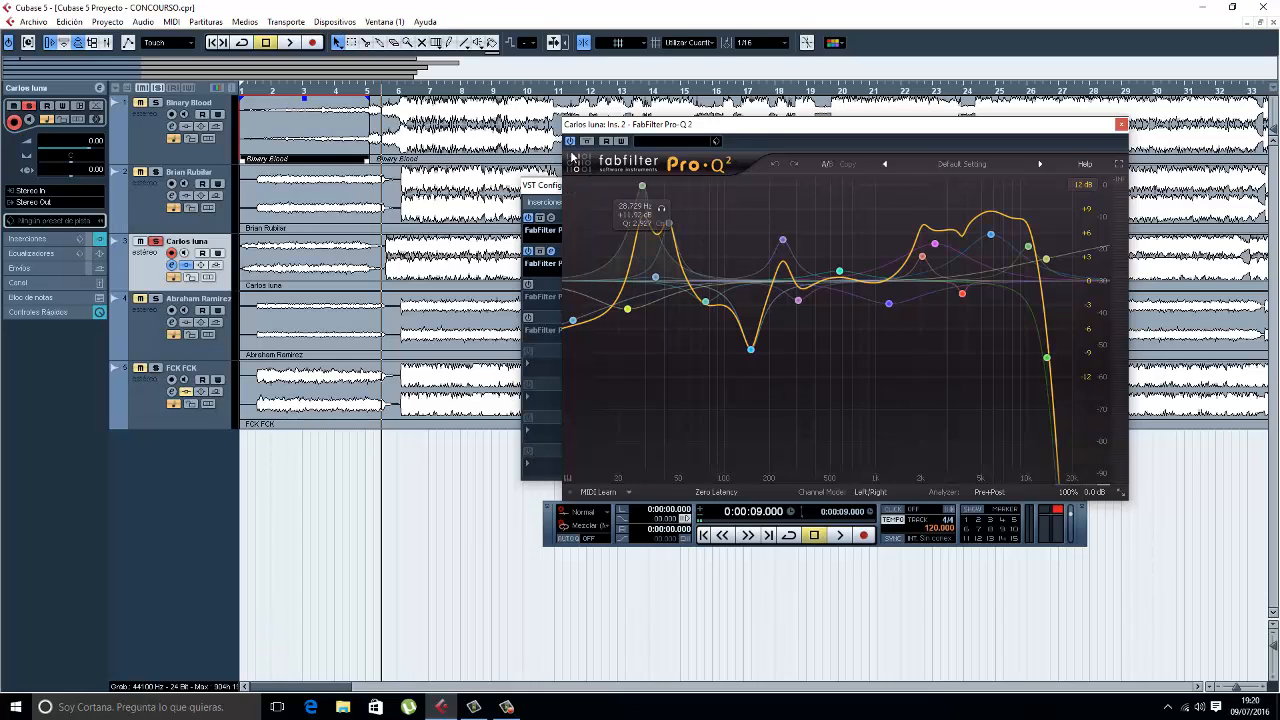
Compare the third track with the second Pro-Q 2 off and on during playback, and jump back to about bar 5.5.
key("space")
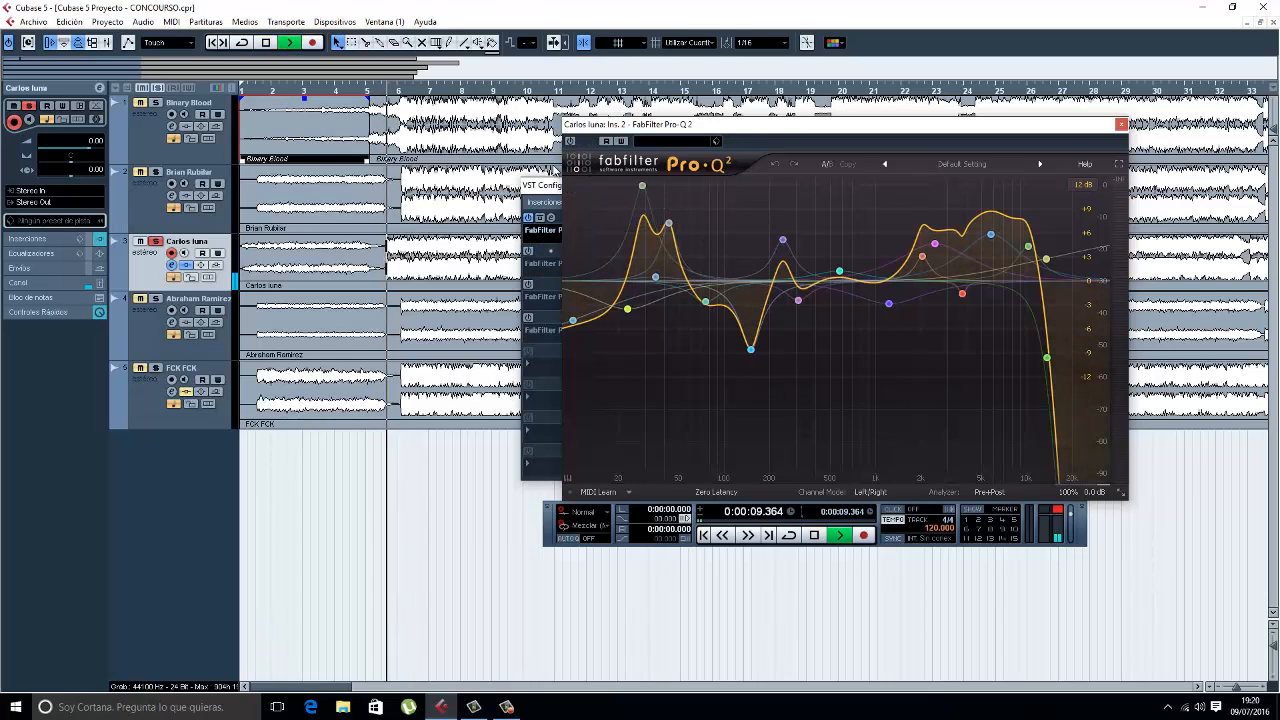
left_click(570, 142)
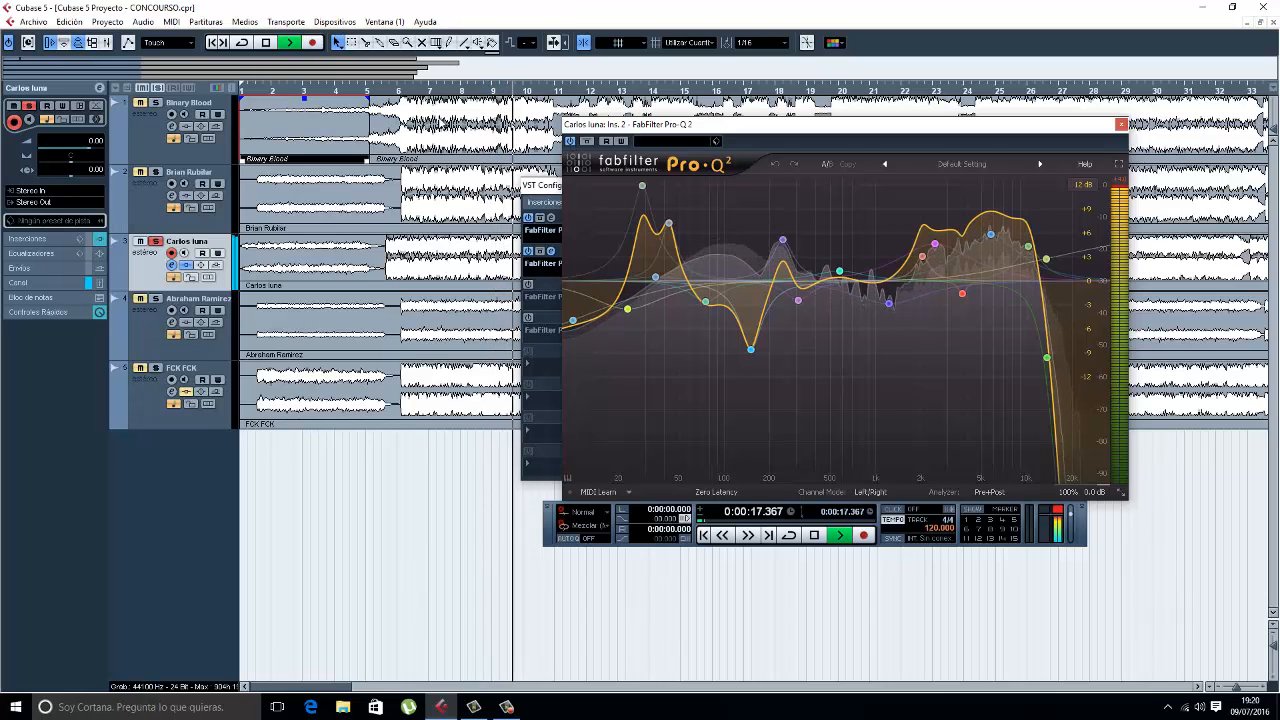
left_click(384, 91)
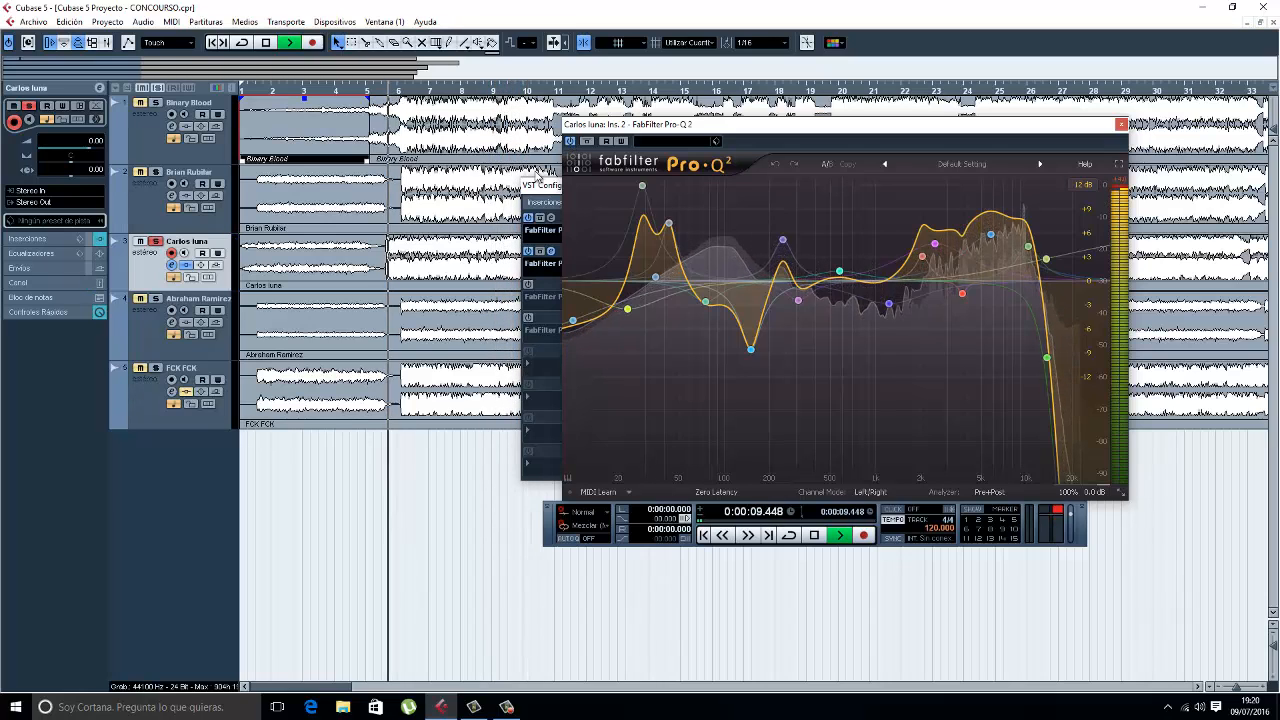
Bypass the third track's second Pro-Q 2 and re-enable it during playback to compare the sound, and stop playback.
left_click(587, 142)
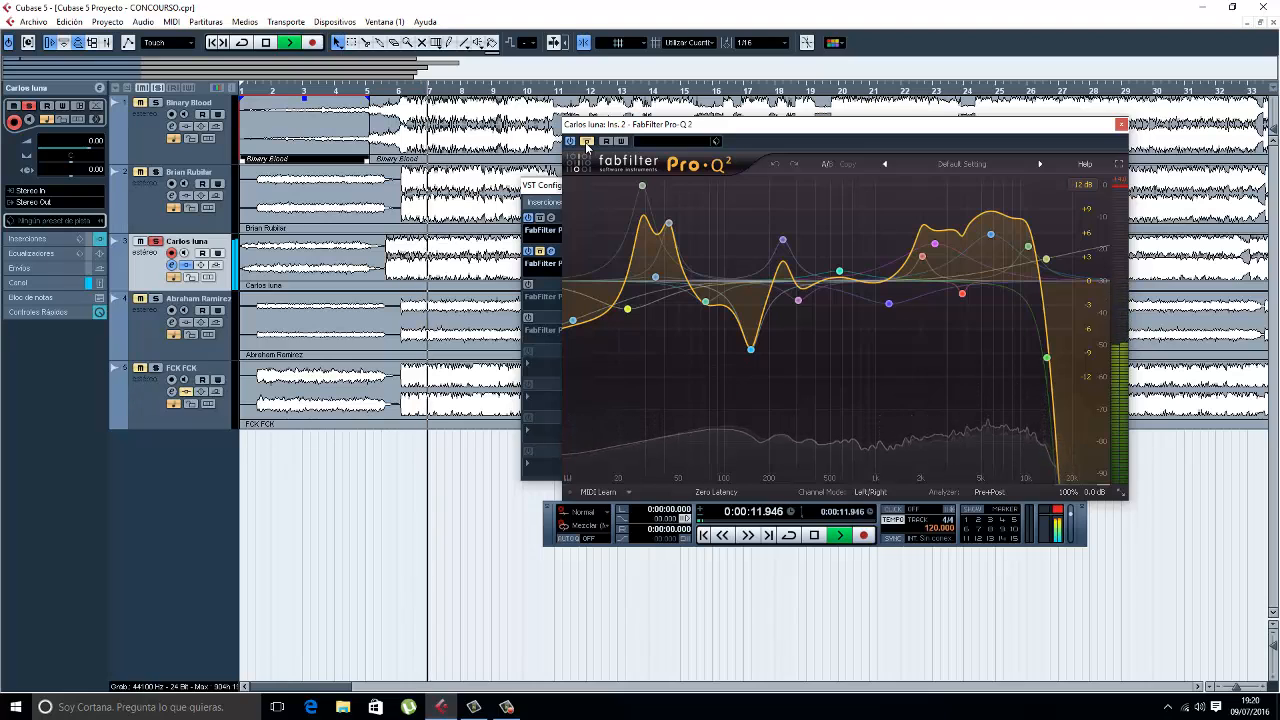
left_click(587, 142)
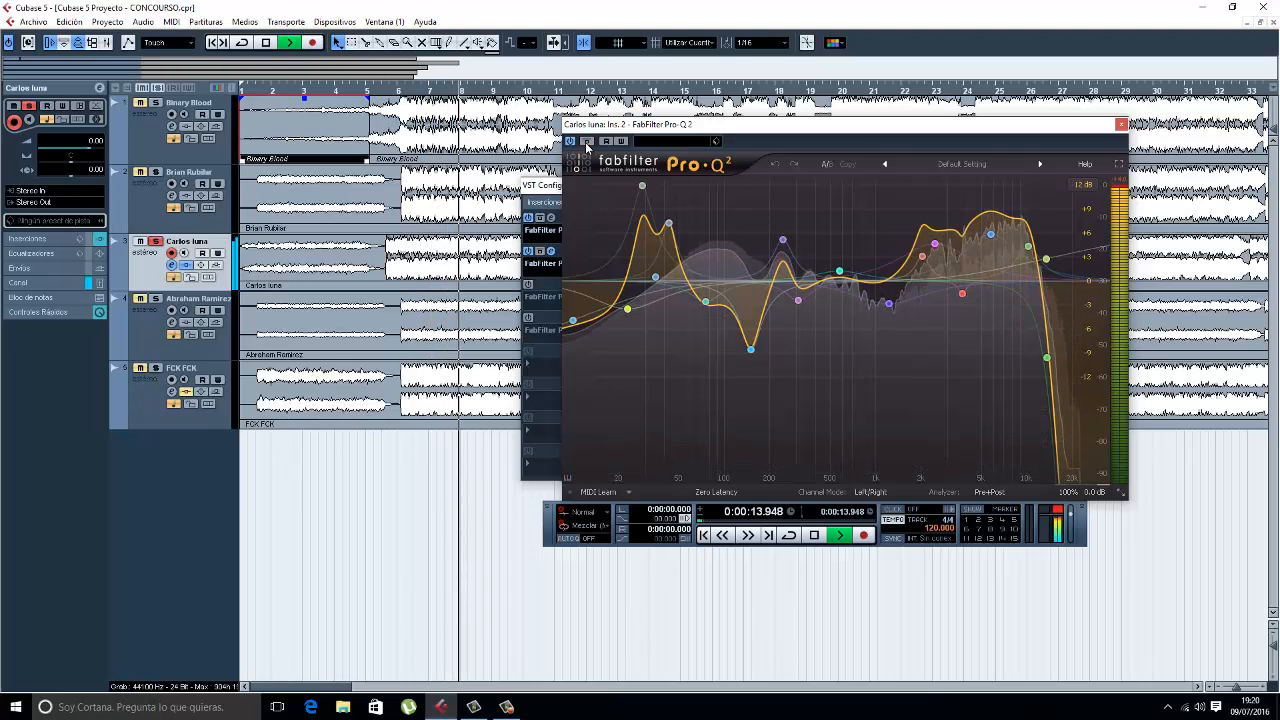
key("space")
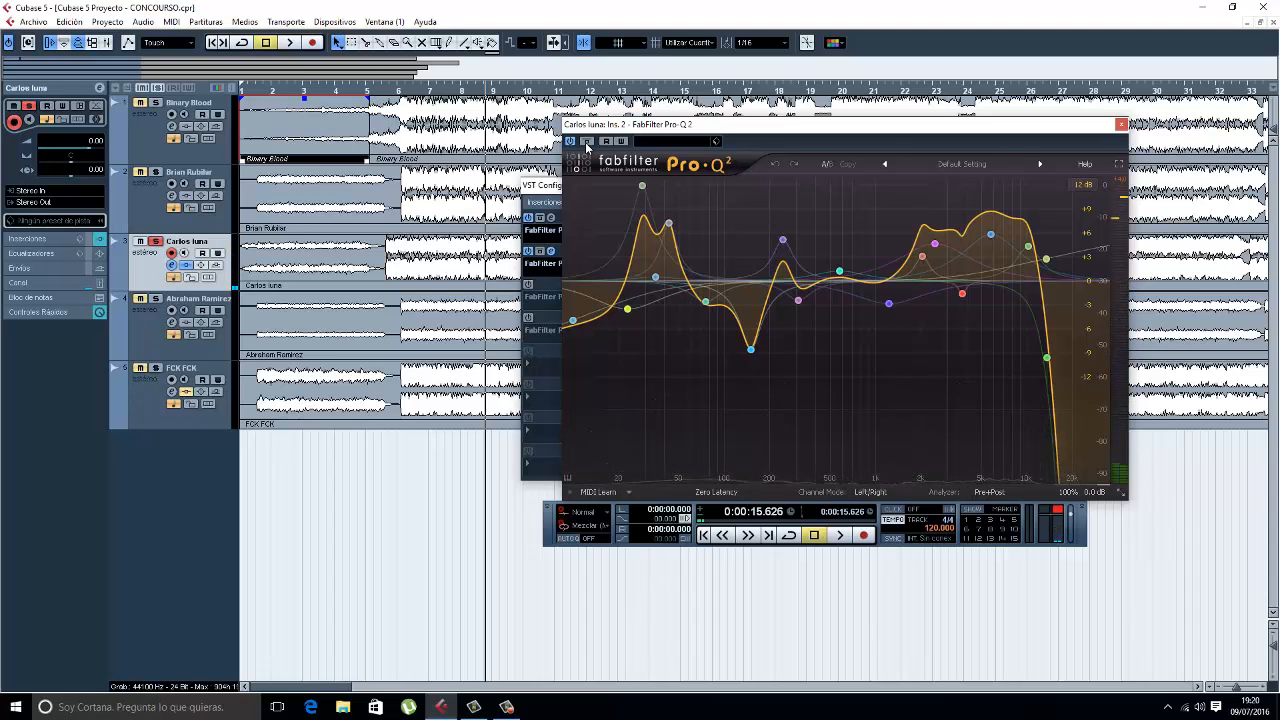
Activate the third track's FabFilter Pro-MB insert with its editor open, close the Pro-Q 2 editor, and audition it from about bar 5.5.
left_click_drag(679, 124, 775, 135)
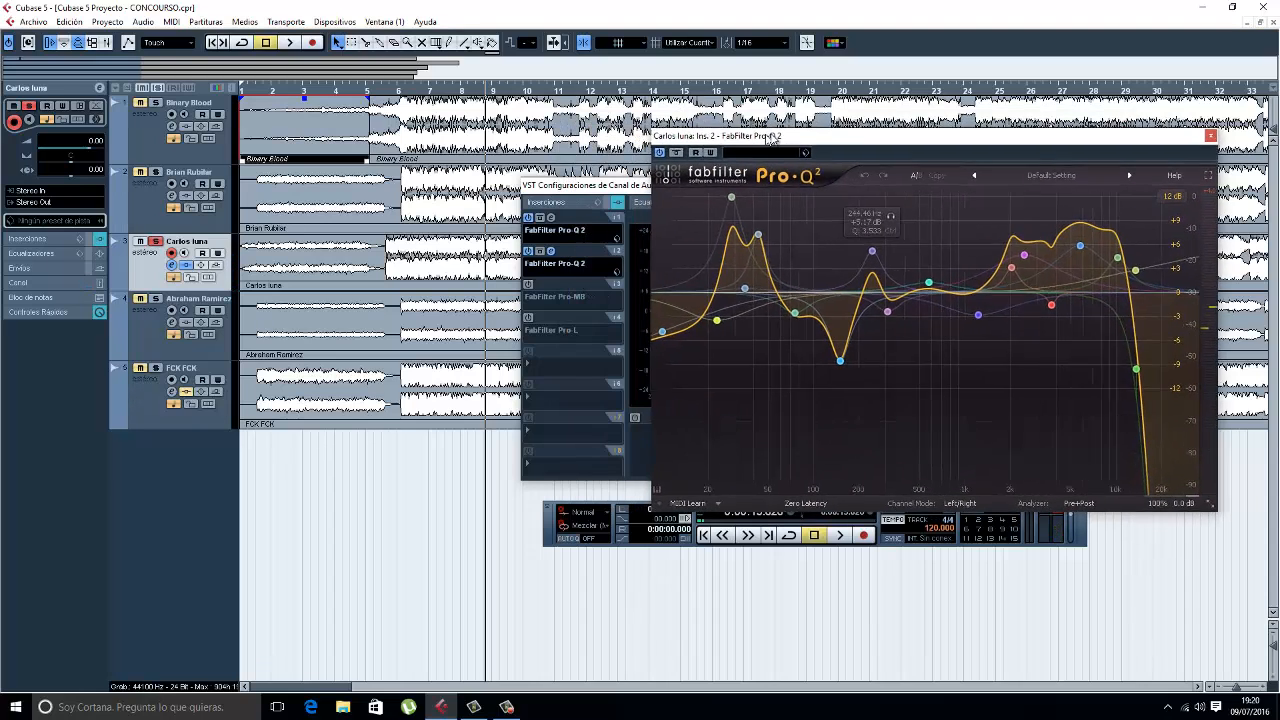
left_click(550, 286)
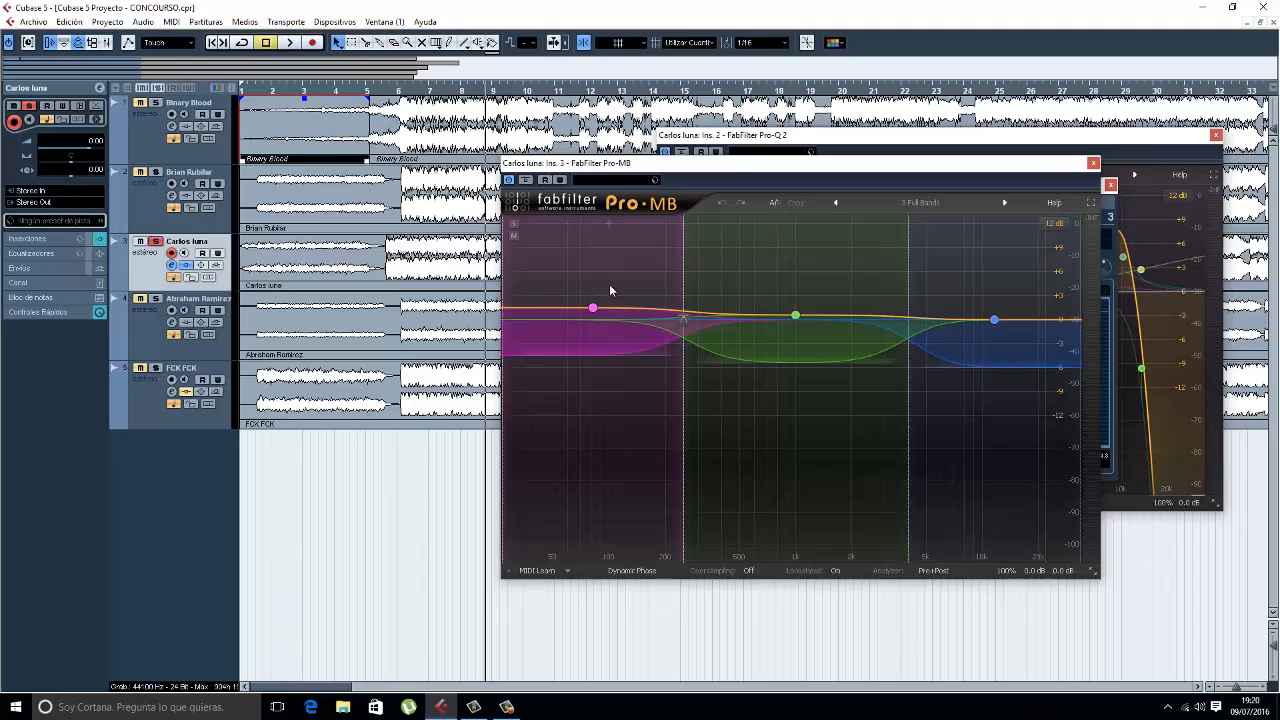
mouse_move(597, 310)
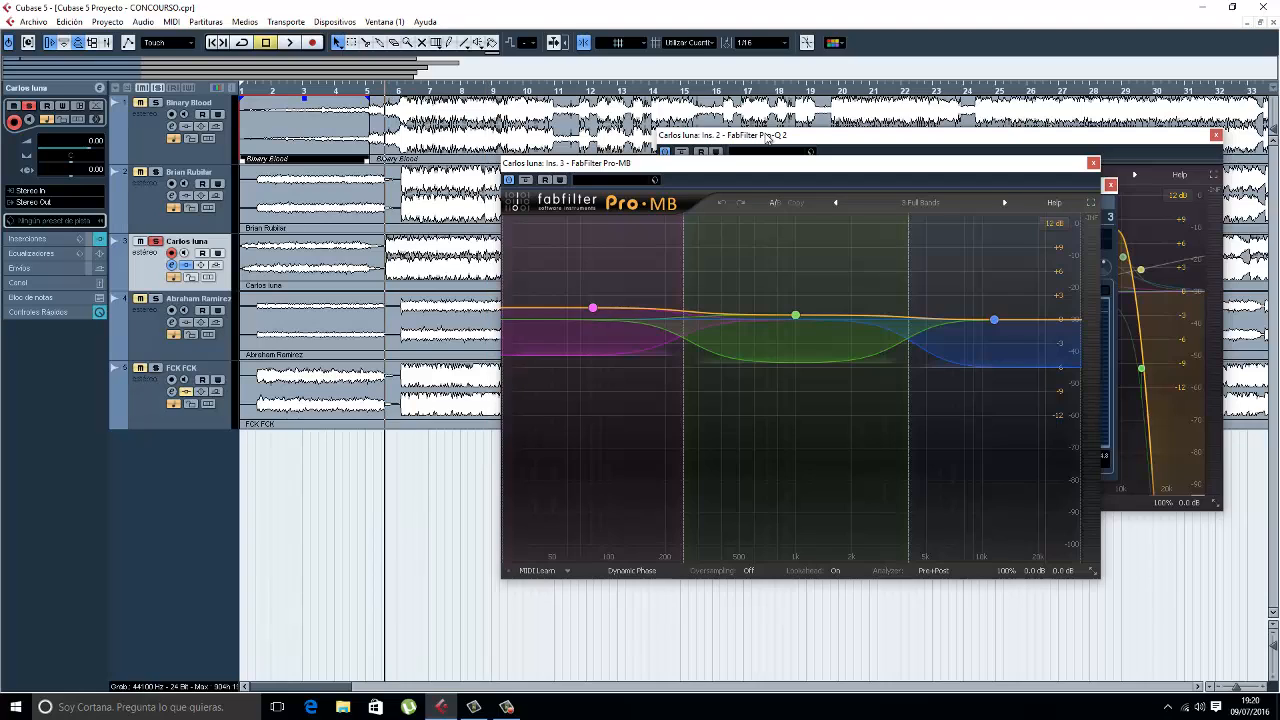
left_click_drag(770, 138, 749, 145)
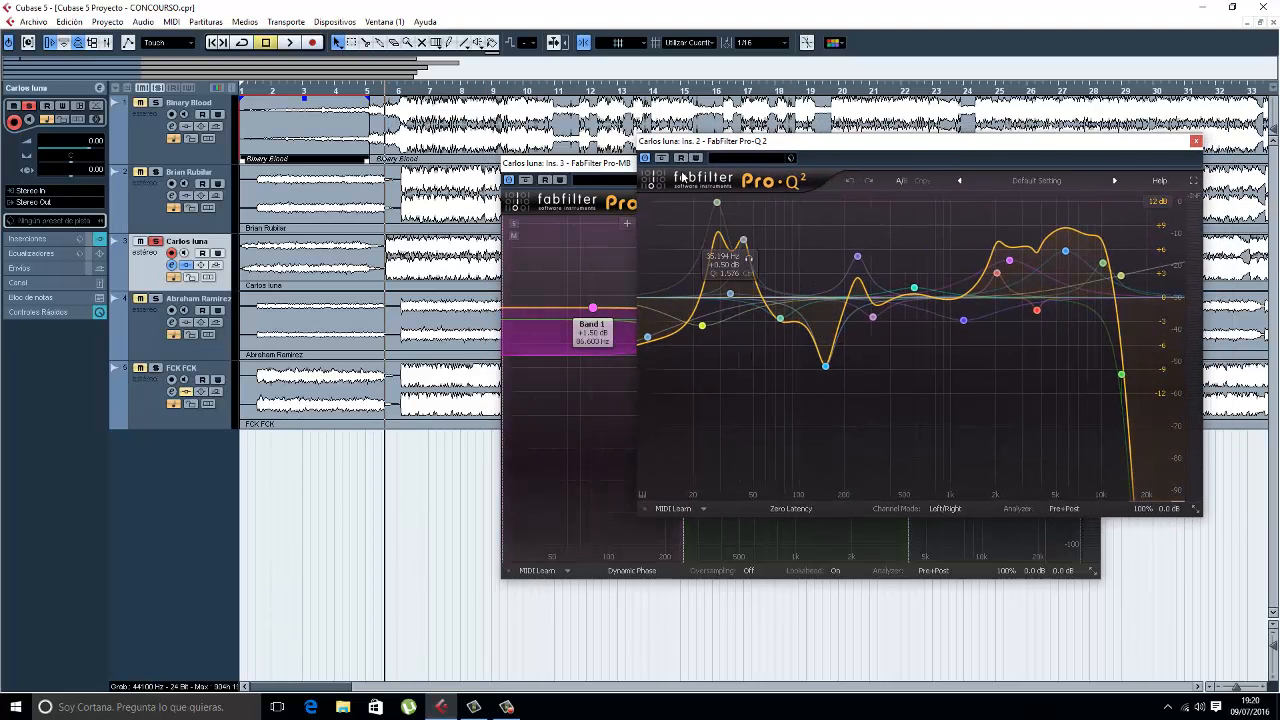
left_click(624, 167)
left_click(1197, 143)
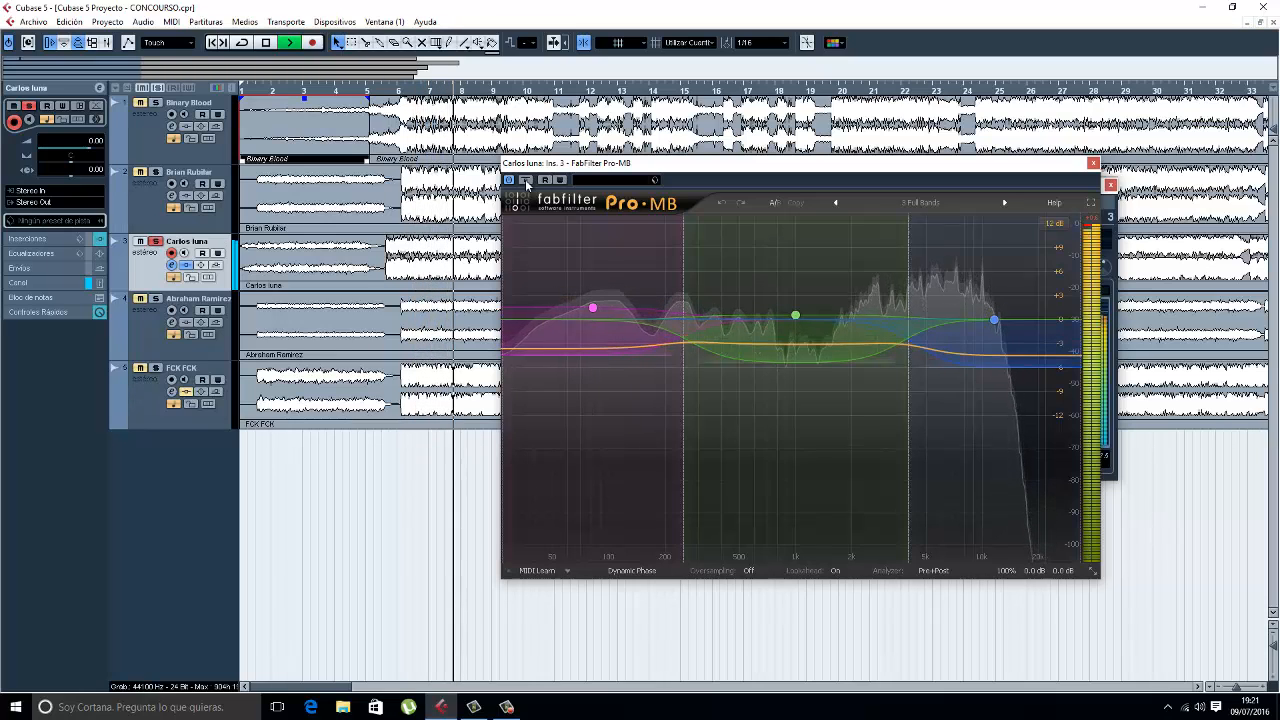
key("space")
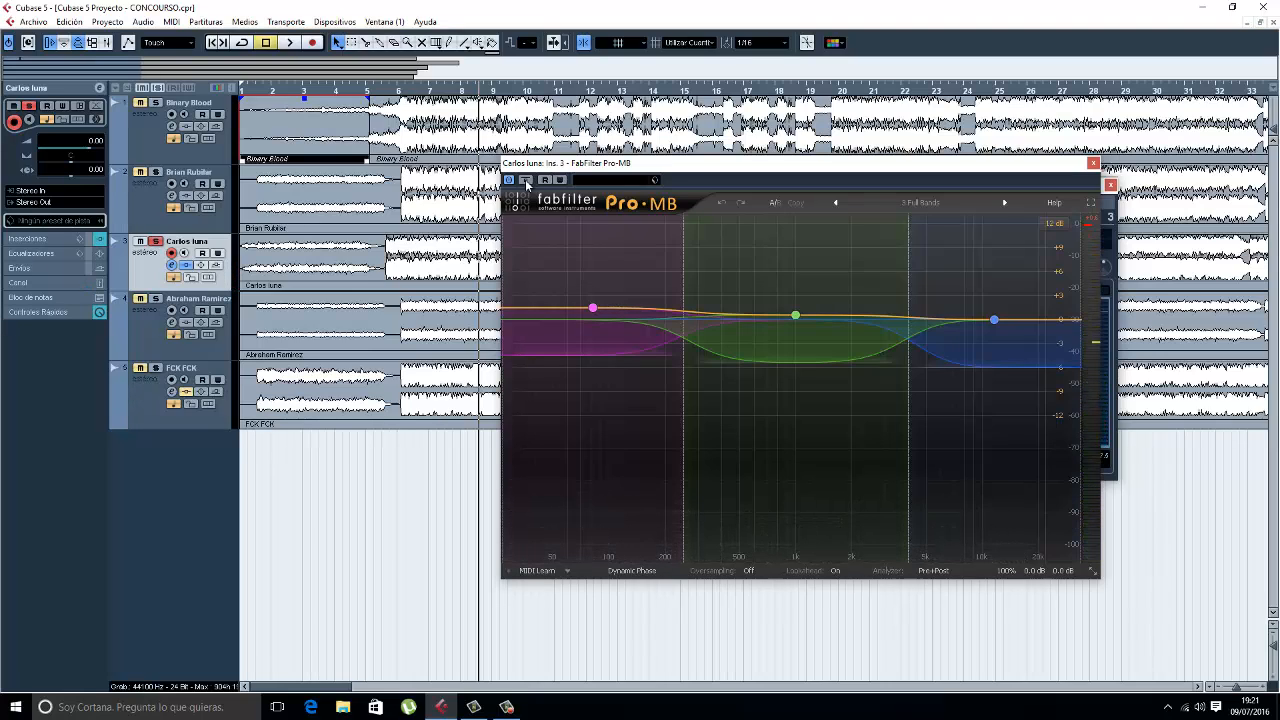
Activate the third track's FabFilter Pro-L insert, return to about bar 5.5, and close the Pro-MB editor.
left_click(172, 265)
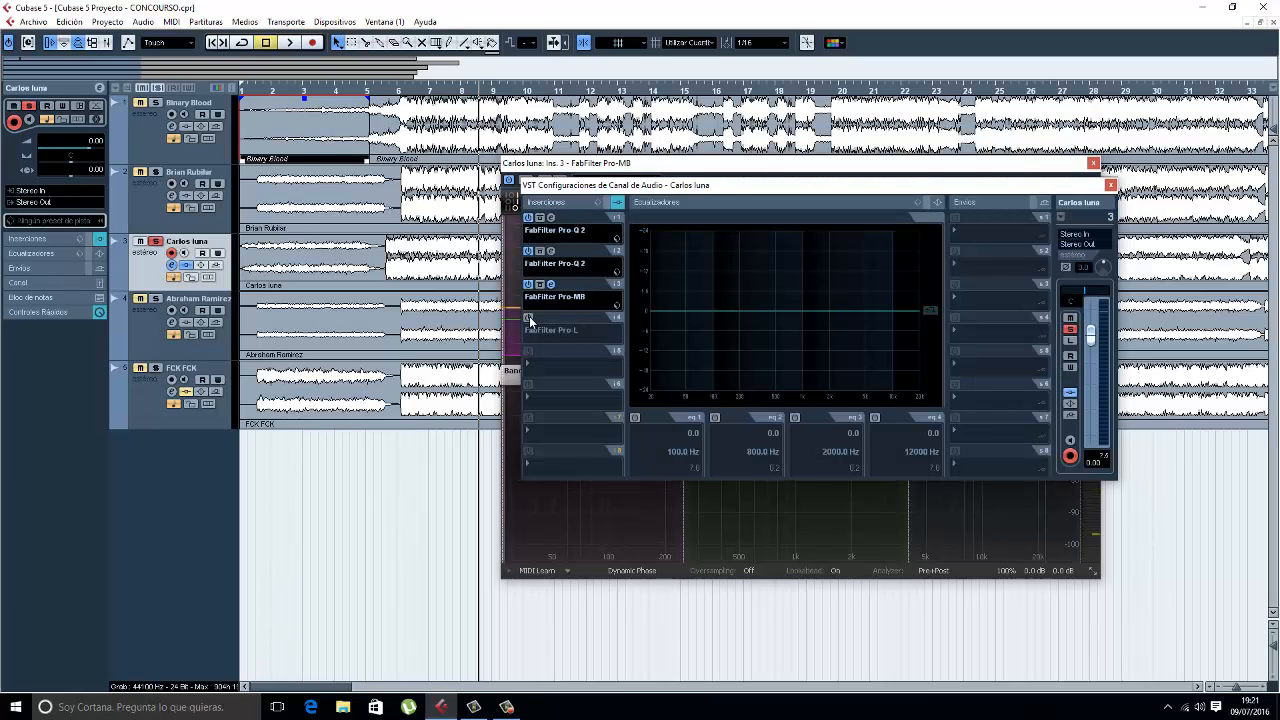
left_click(529, 317)
left_click(385, 92)
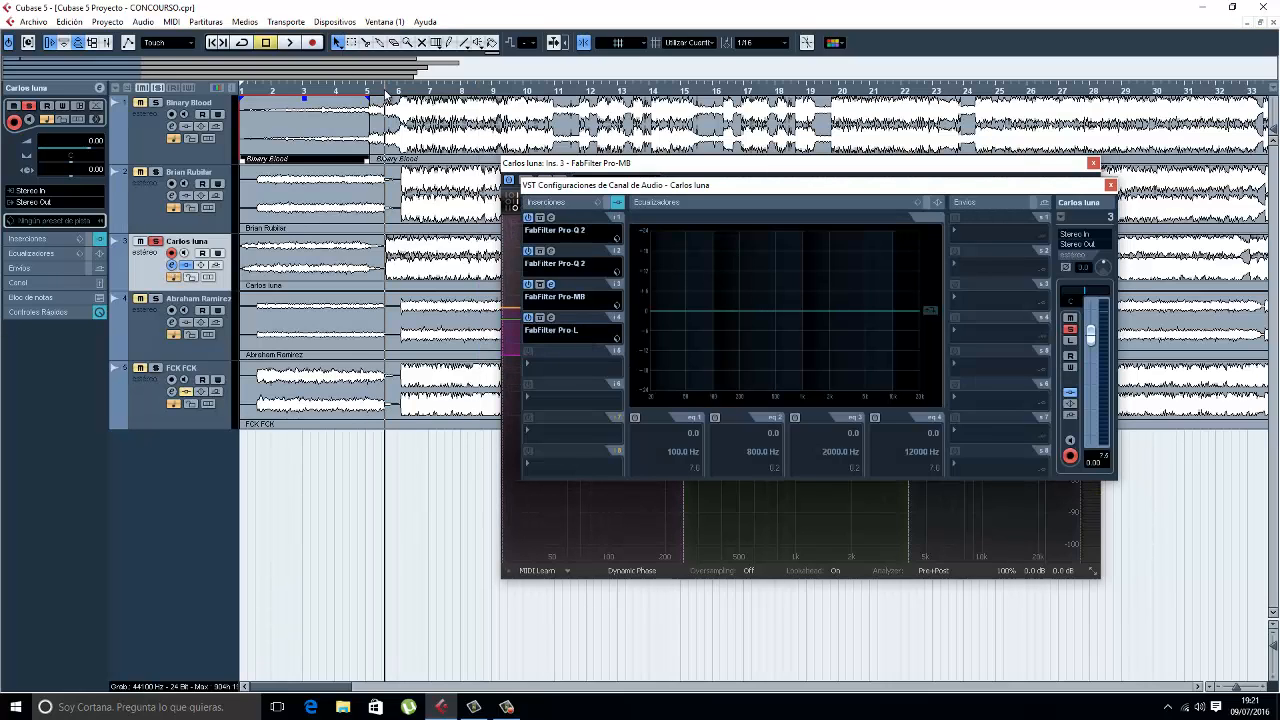
left_click(1091, 162)
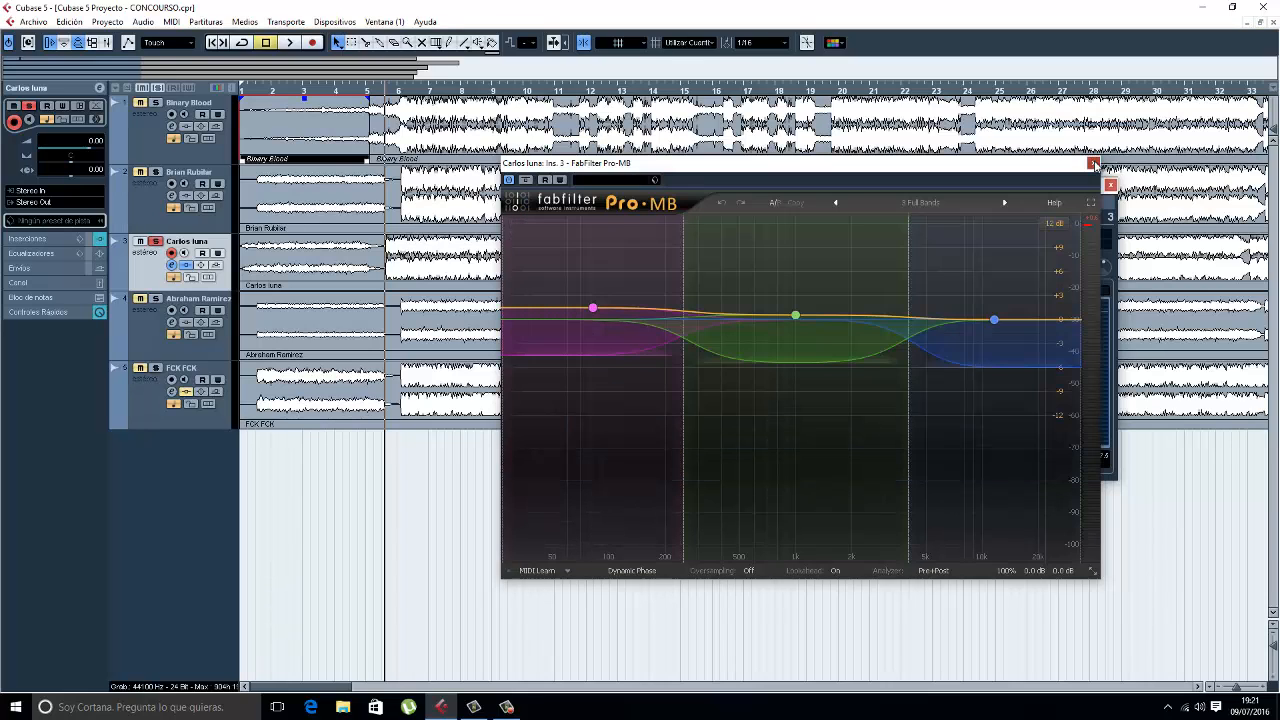
left_click(1093, 162)
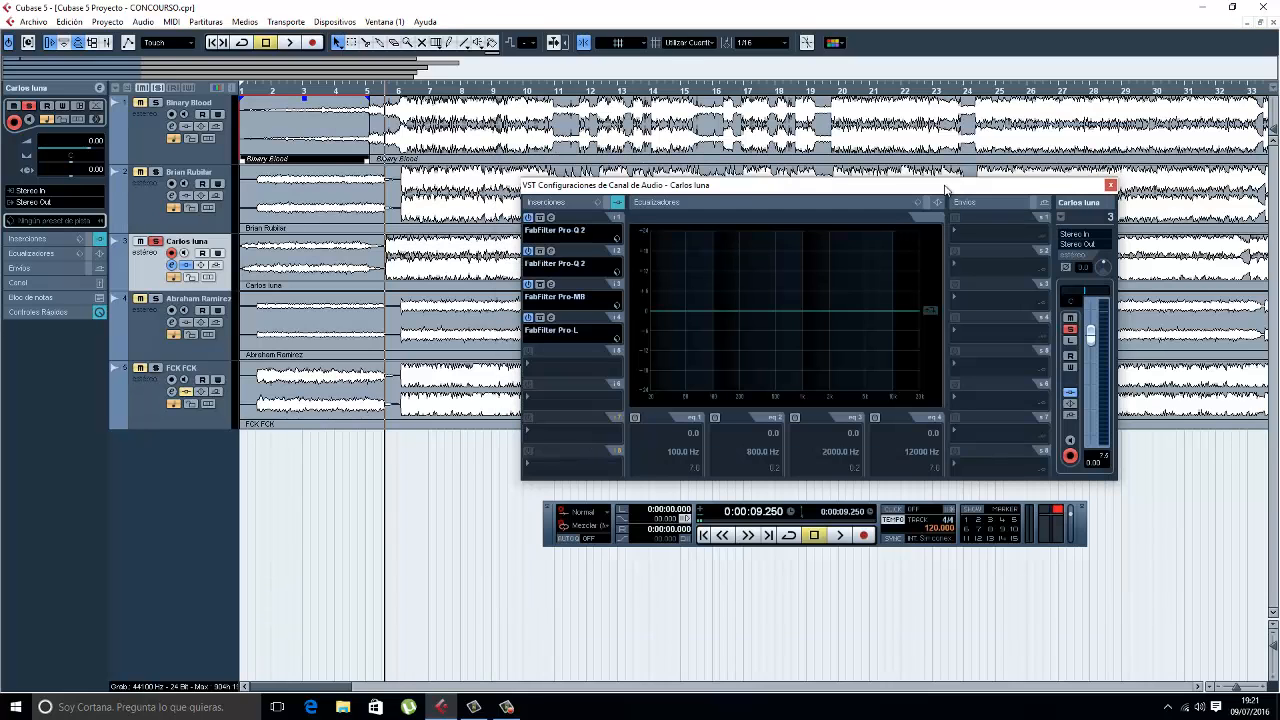
Examine the Pro-L gain setting in its editor, and move the channel settings window below the third track's waveform.
left_click(551, 319)
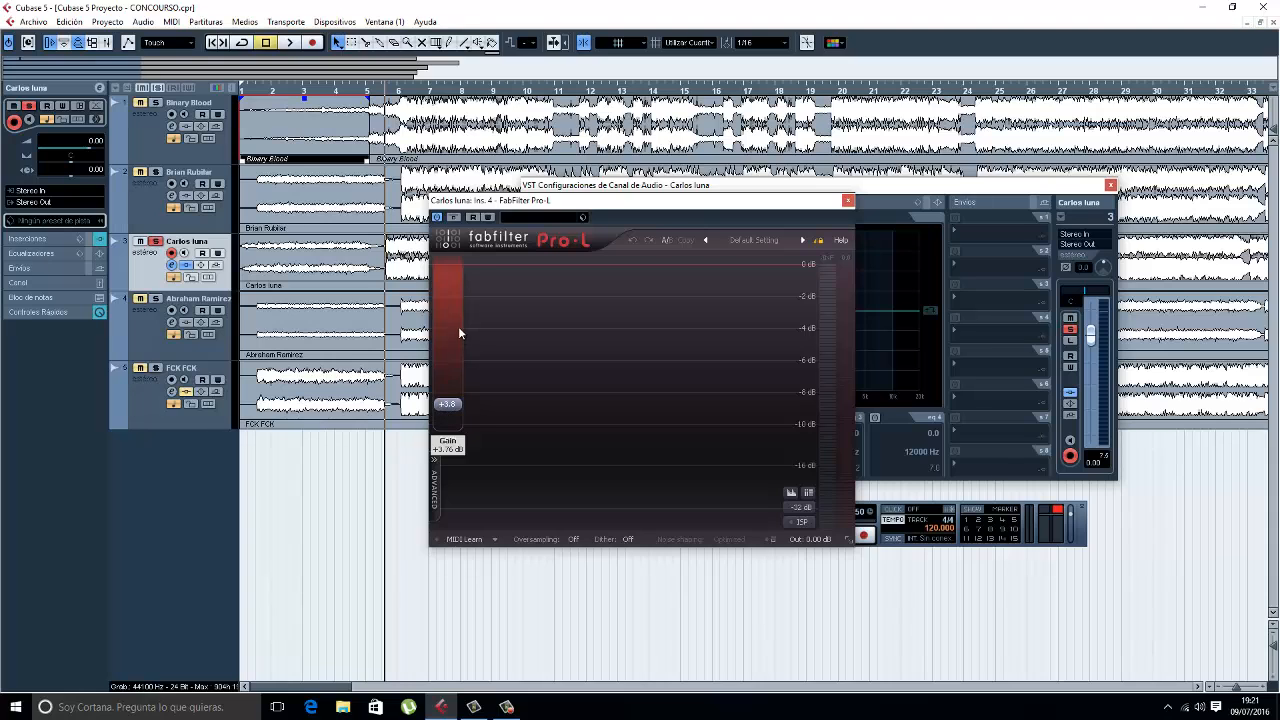
left_click_drag(690, 203, 717, 316)
left_click_drag(1021, 189, 867, 392)
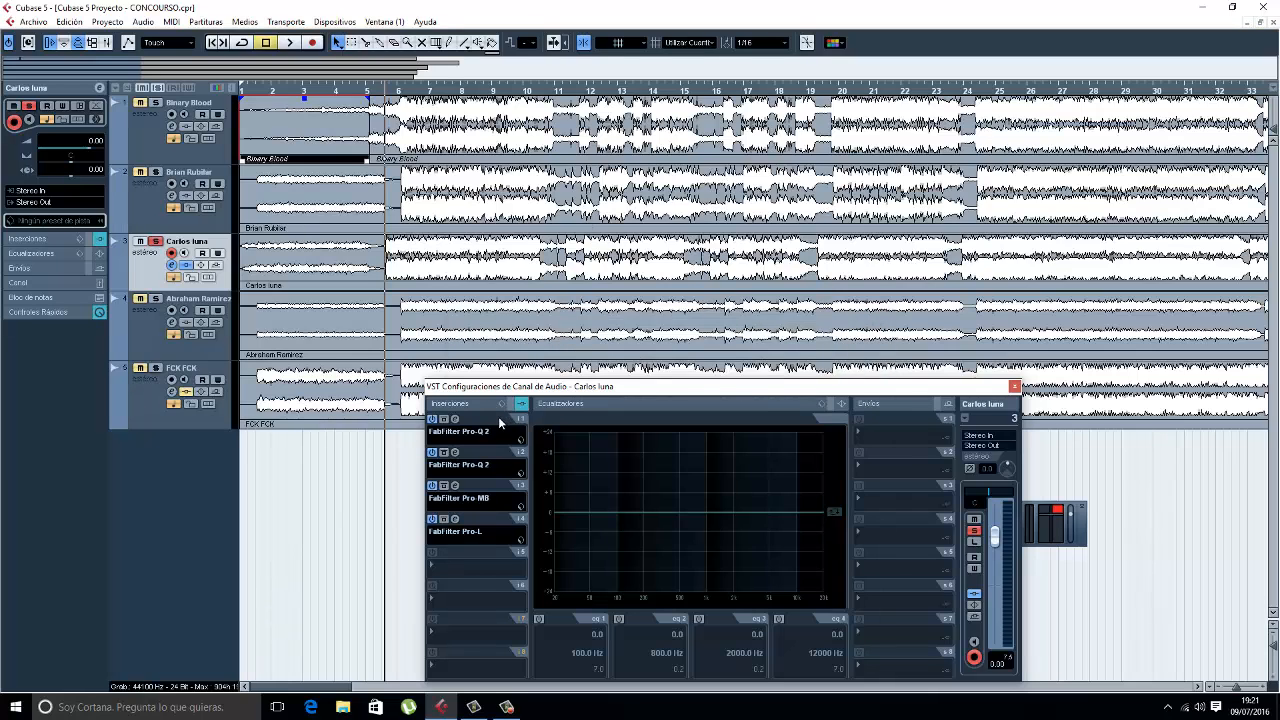
Play the third track, jump to about bar 18.5, and compare the sound with all inserts bypassed and active before stopping.
key("space")
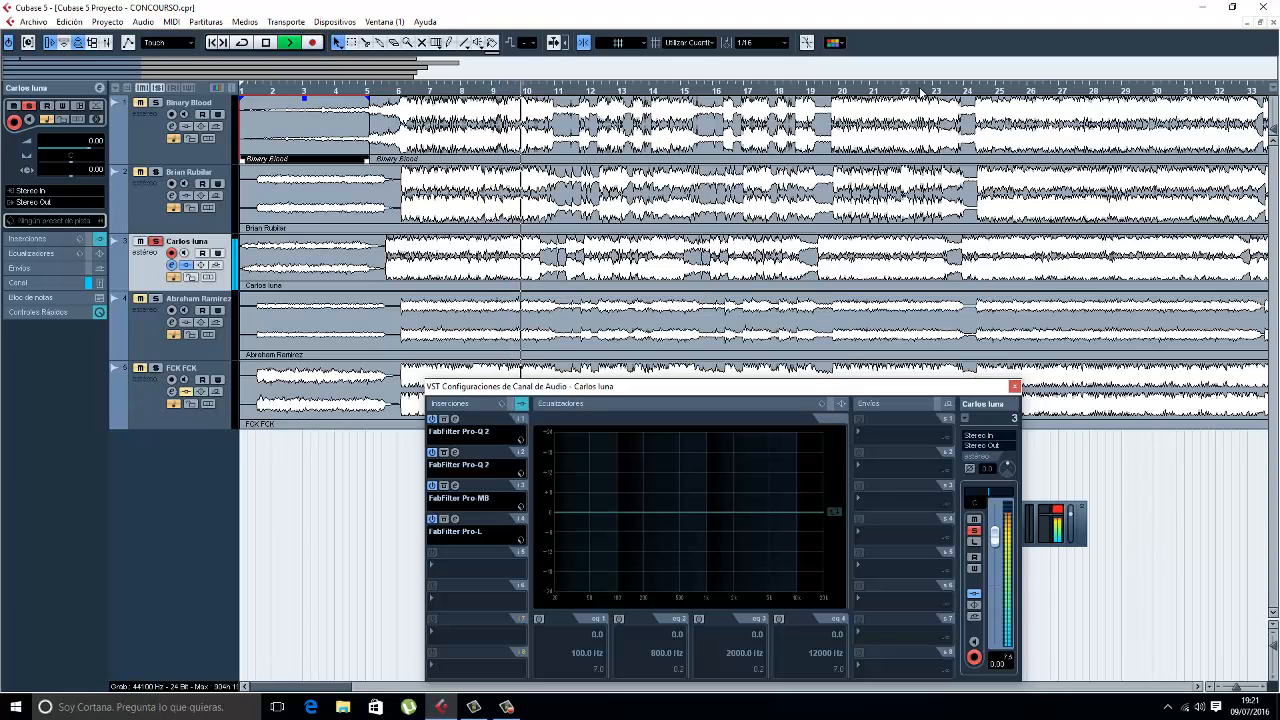
left_click(800, 91)
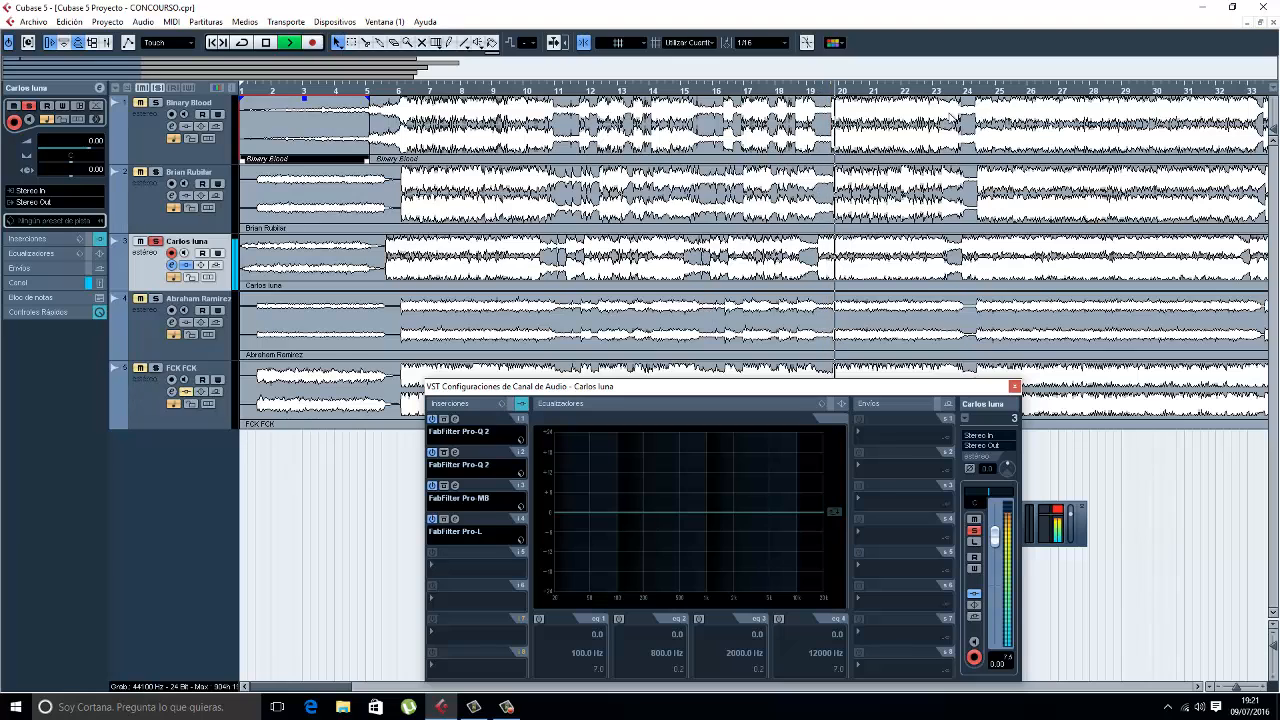
left_click(510, 404)
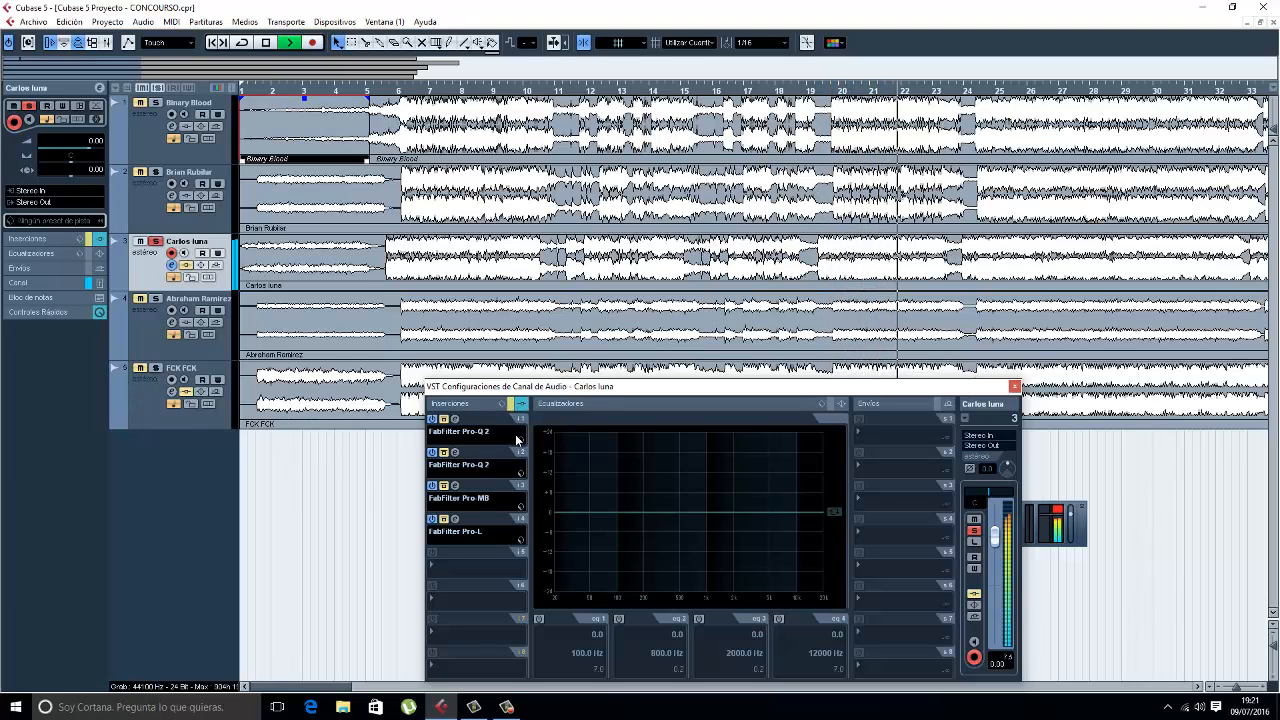
left_click(511, 404)
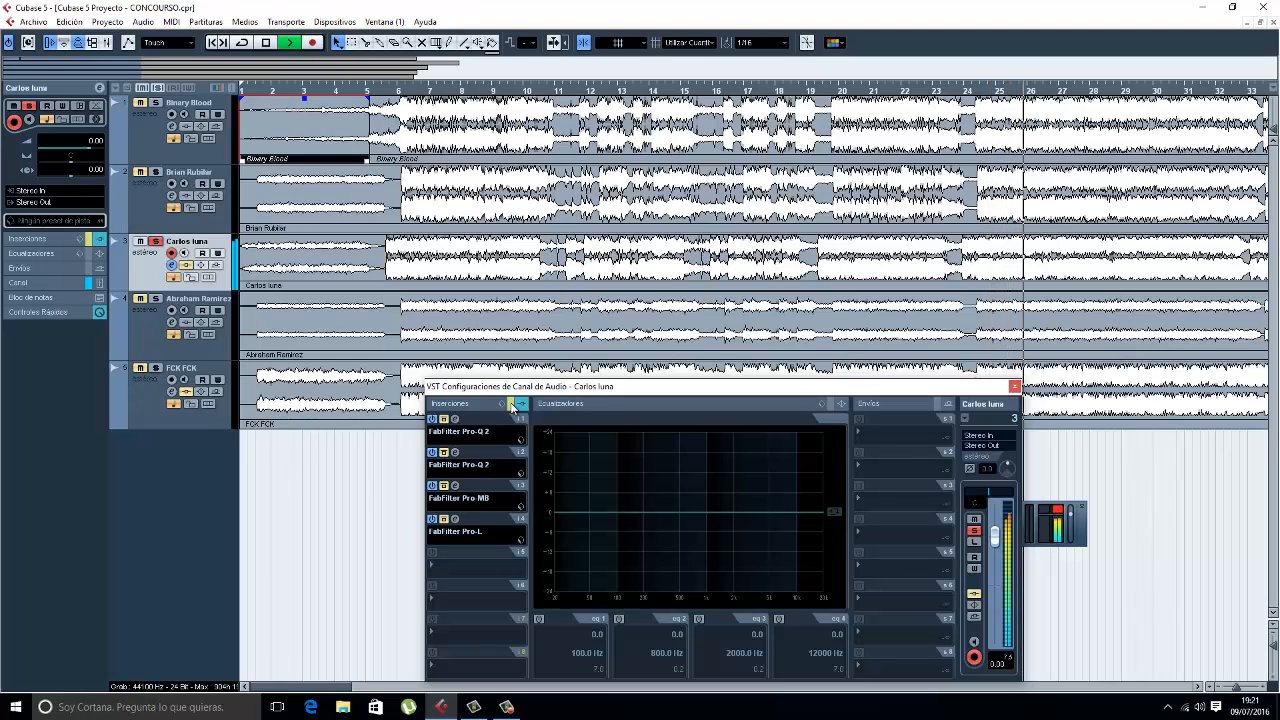
left_click(511, 404)
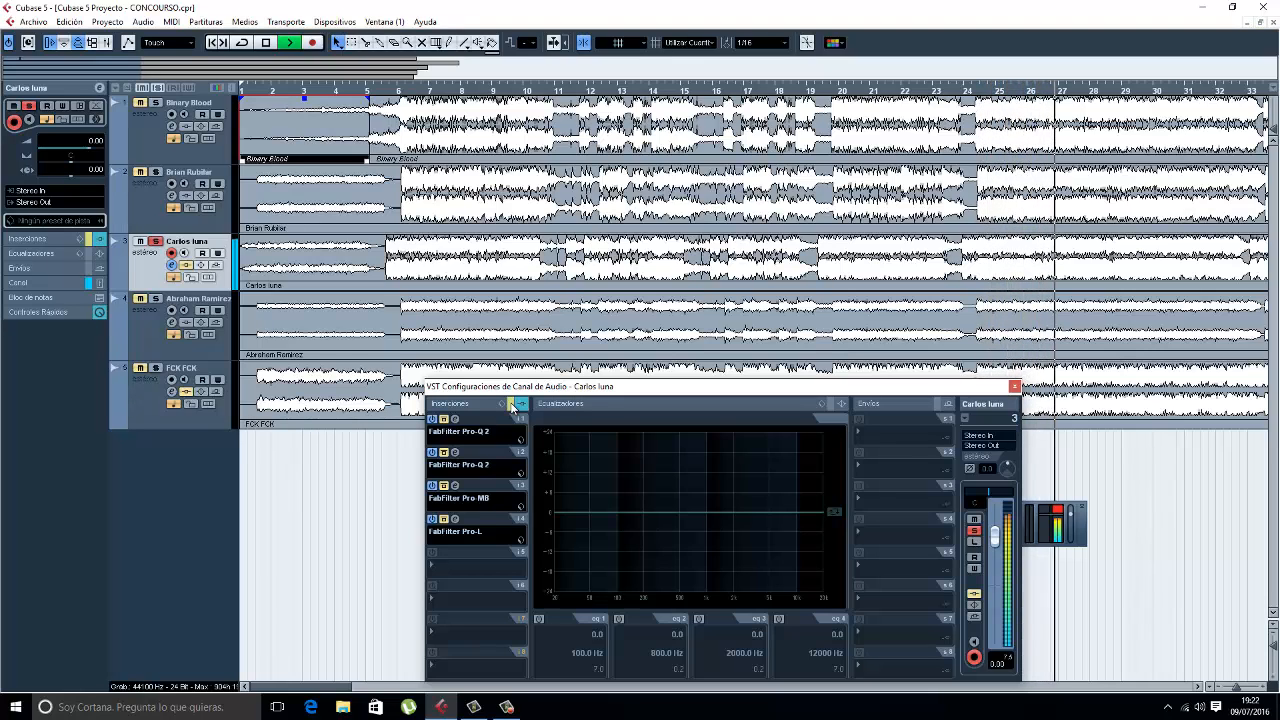
left_click(511, 404)
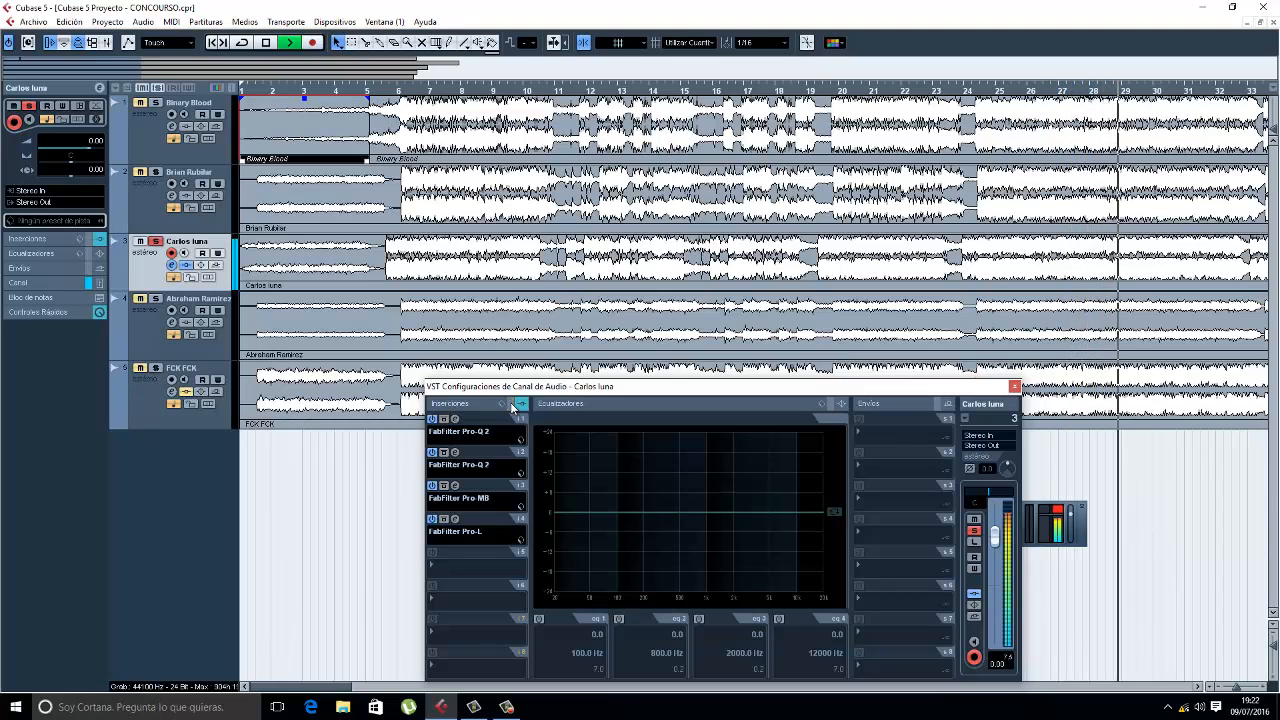
left_click(511, 404)
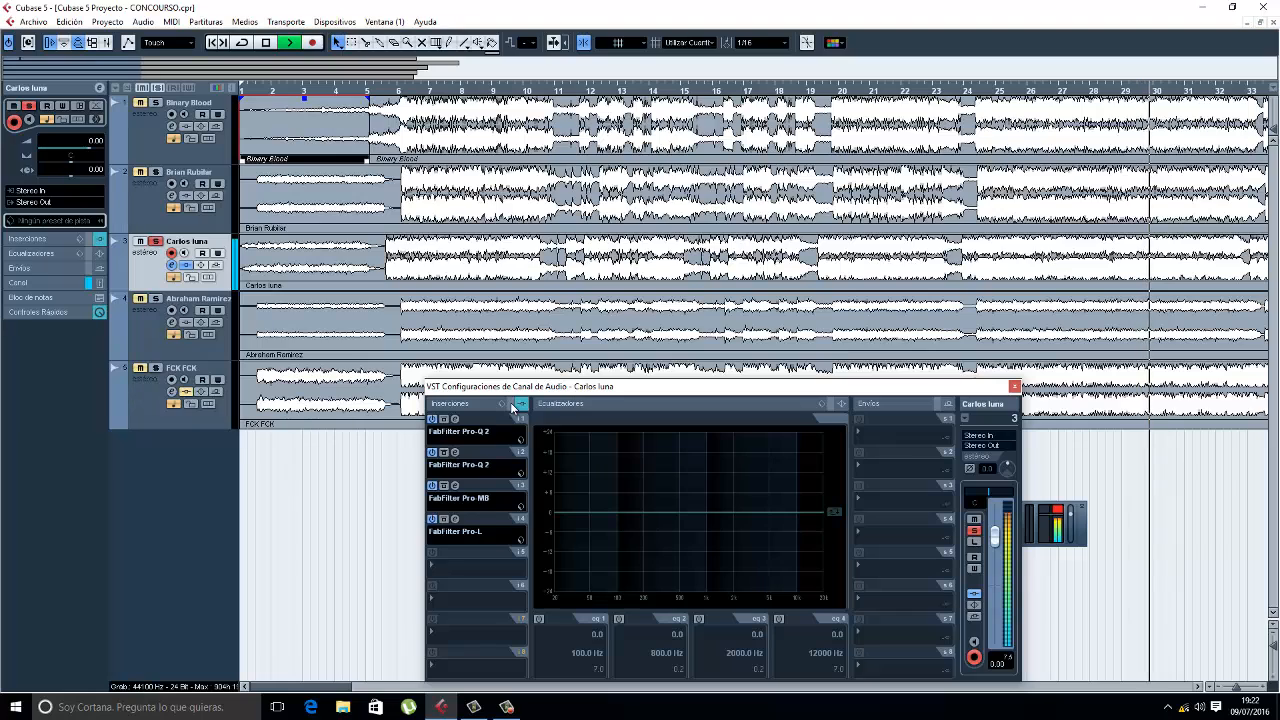
left_click(511, 404)
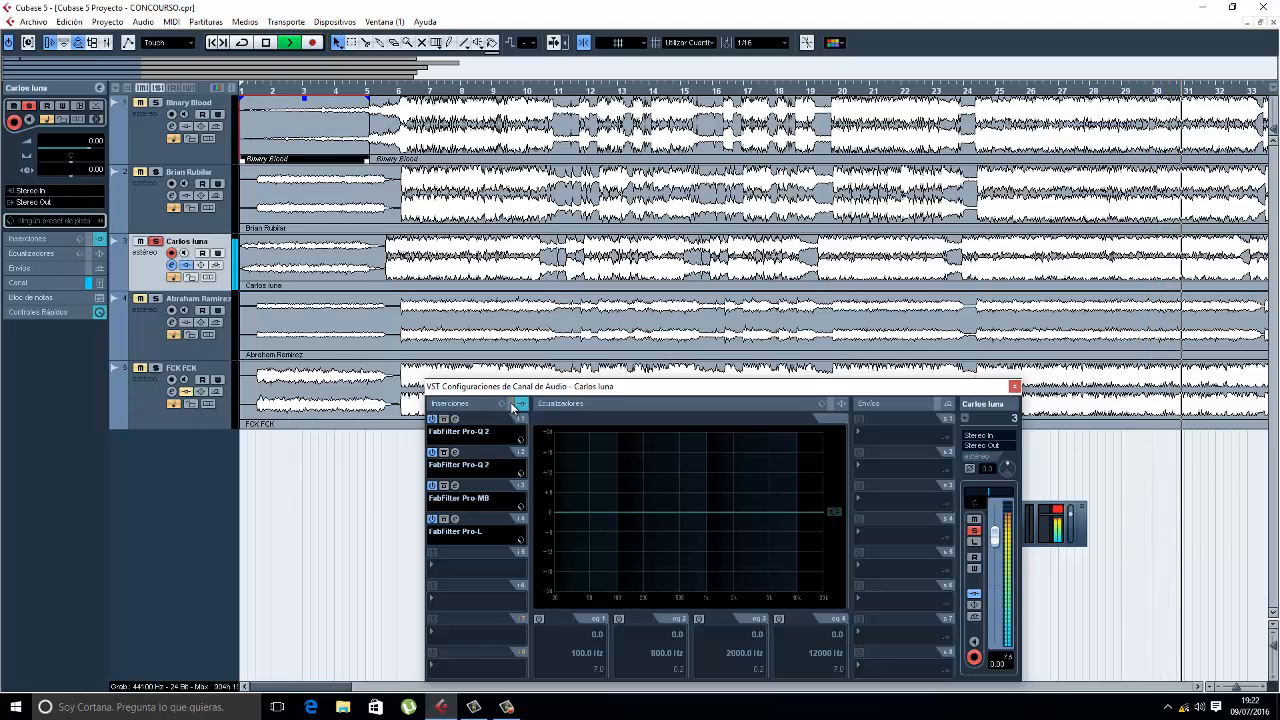
key("space")
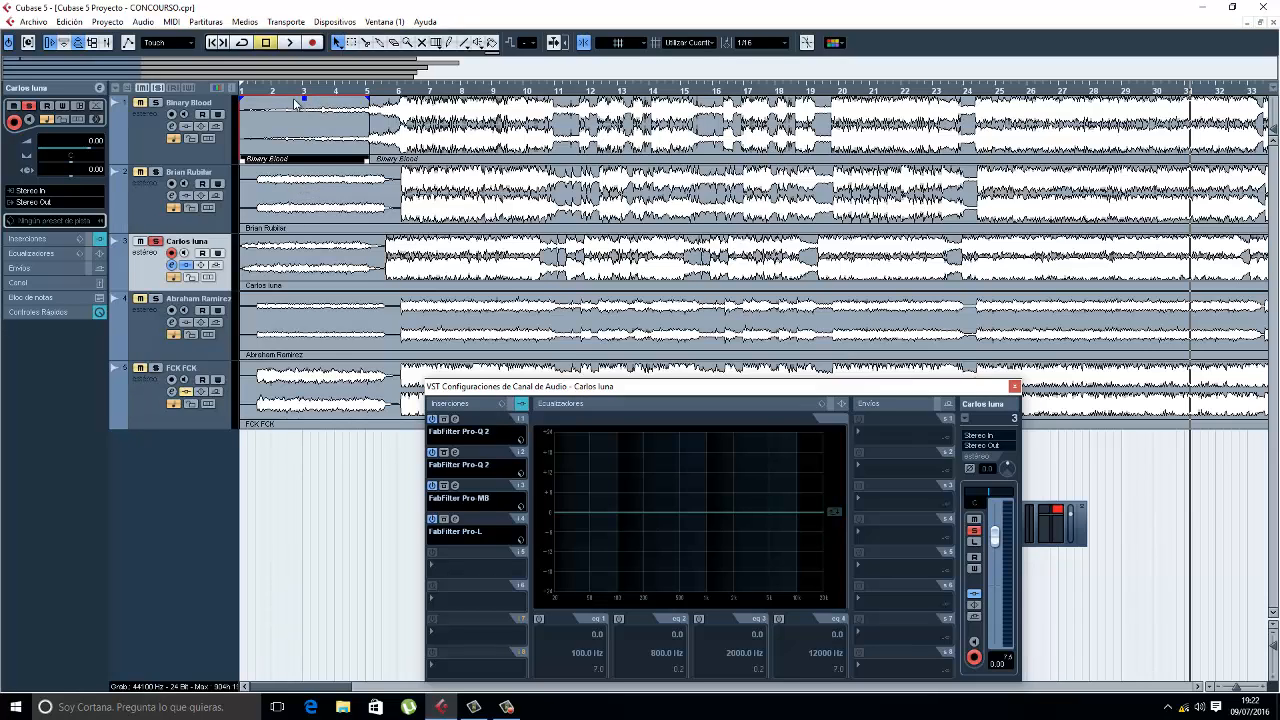
Deactivate all four of the third track's inserts: both Pro-Q 2 instances, Pro-MB and Pro-L.
left_click_drag(304, 97, 310, 22)
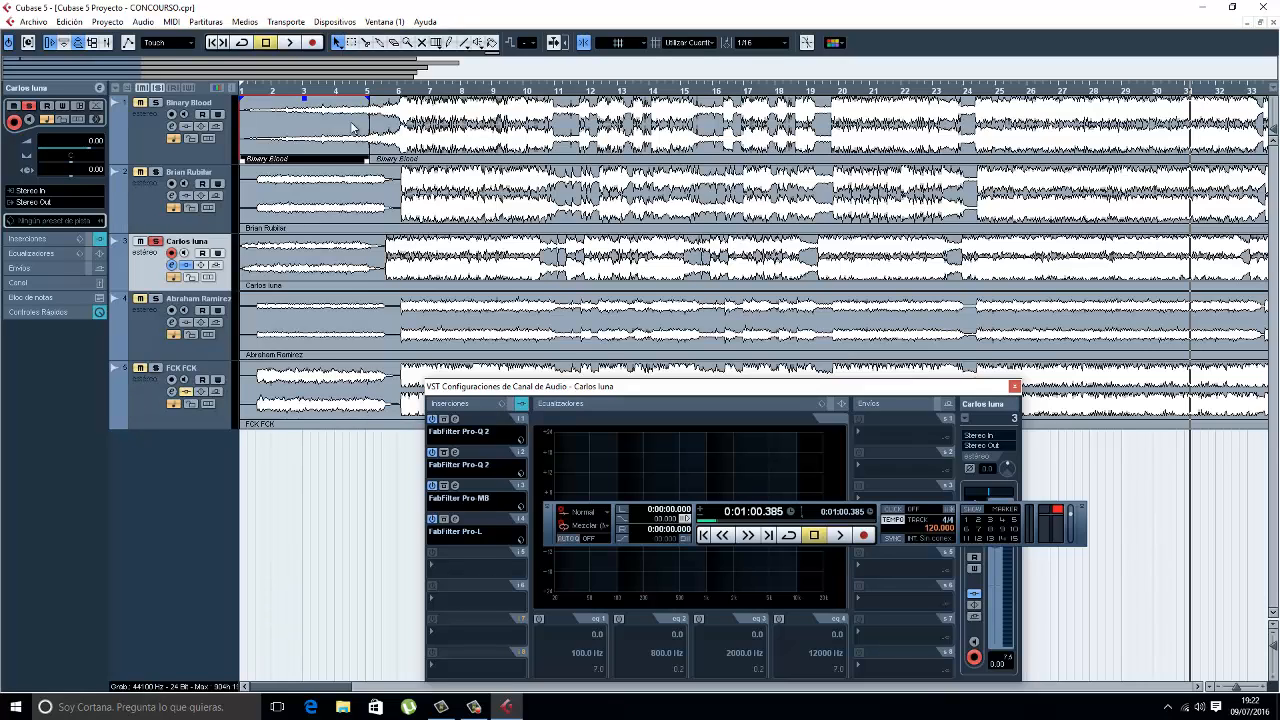
left_click(432, 419)
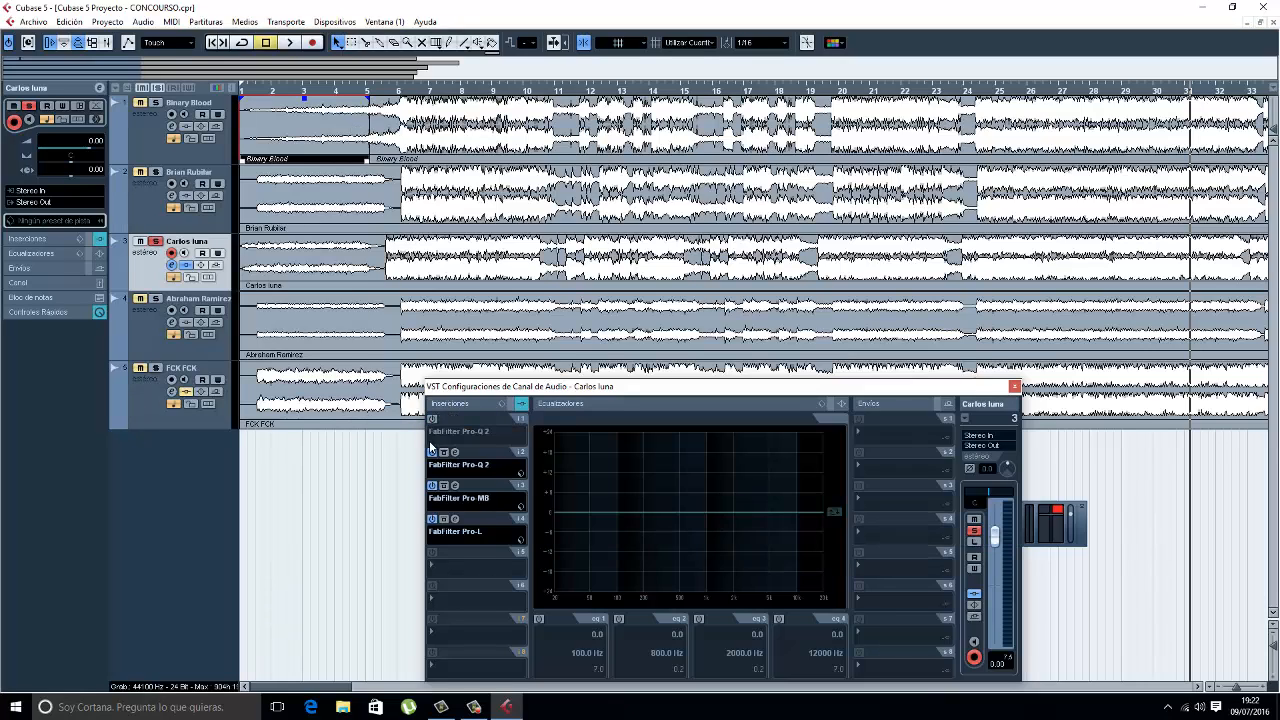
left_click(432, 452)
left_click(432, 485)
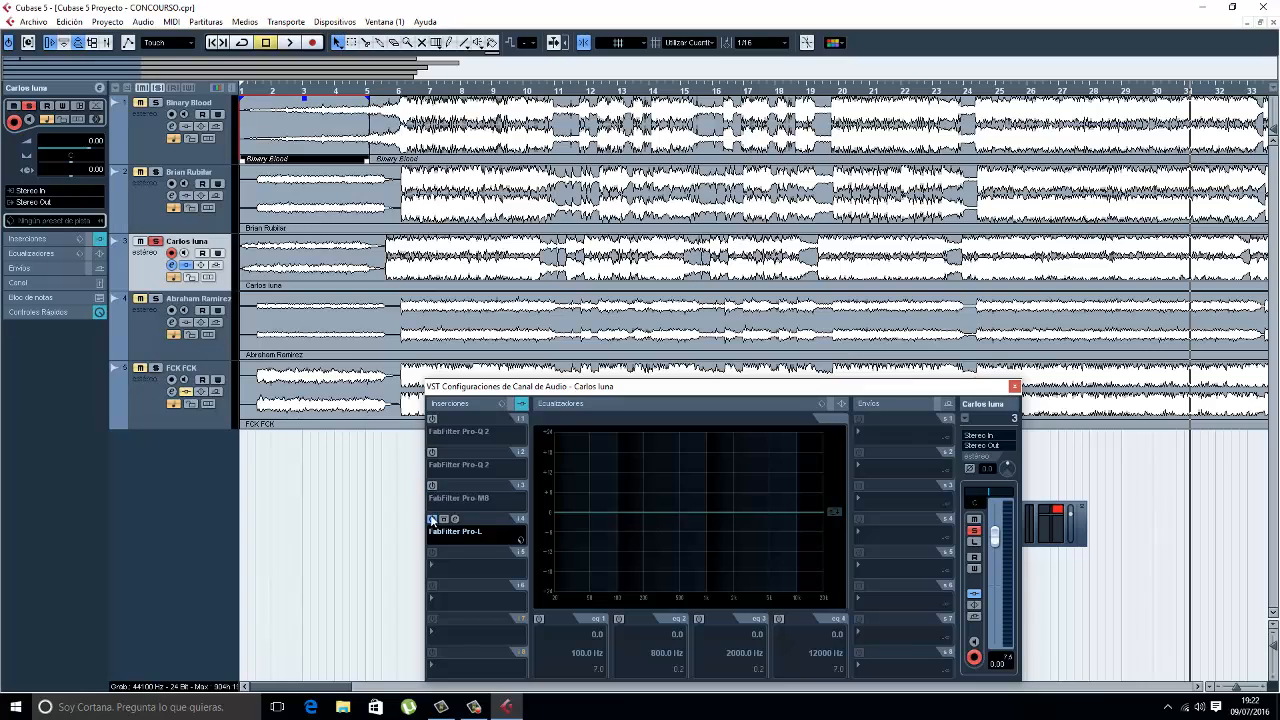
left_click(432, 519)
Select the fourth track, solo it instead of the third, and close the channel settings window.
left_click(147, 338)
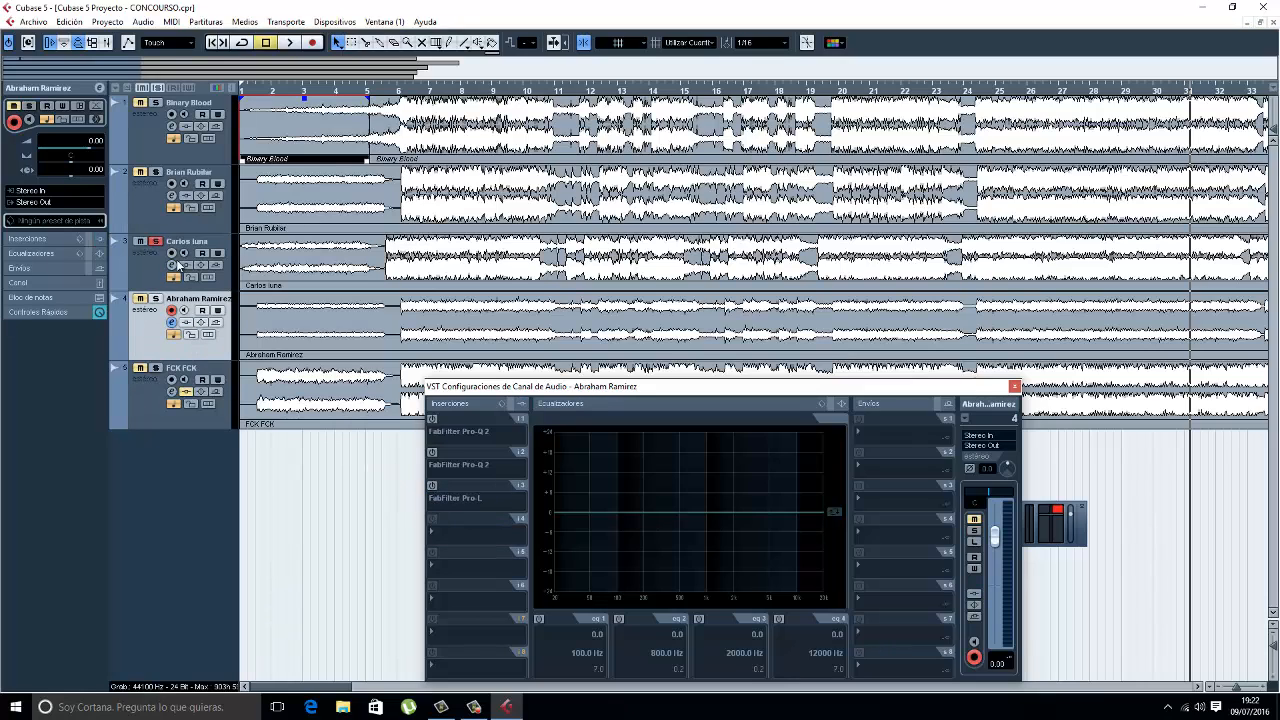
left_click(155, 242)
left_click(155, 298)
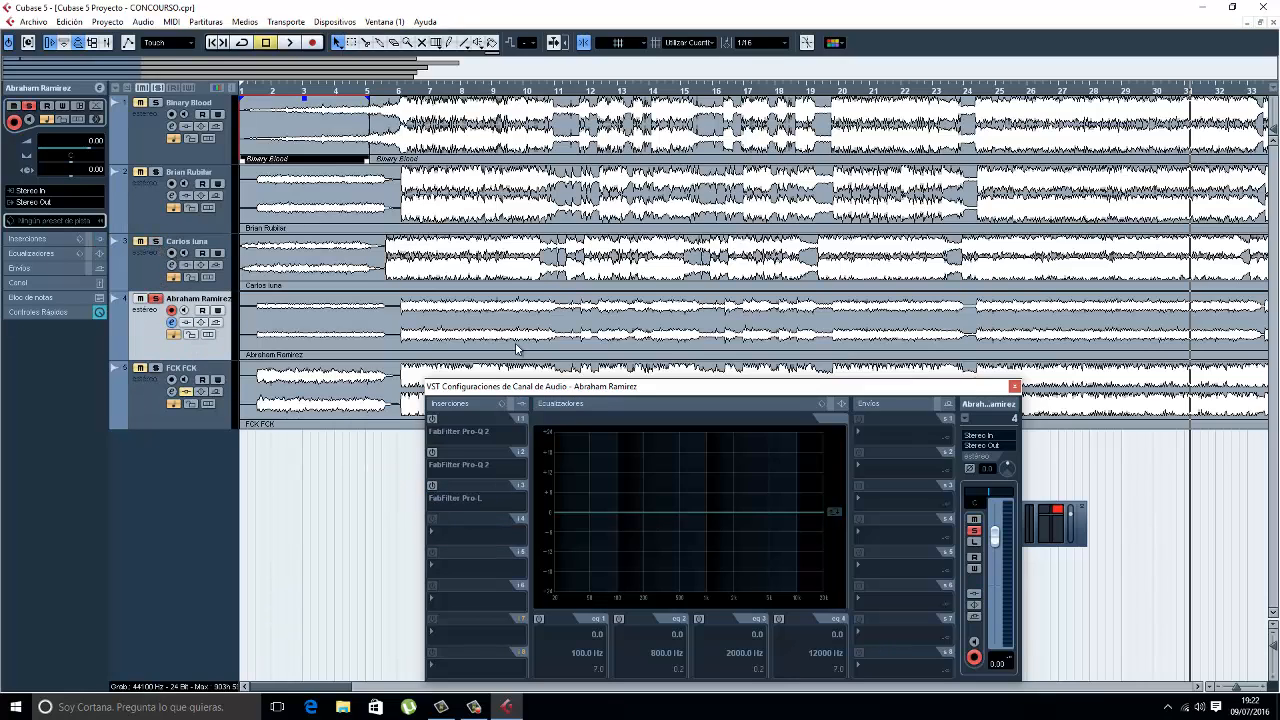
left_click(1015, 386)
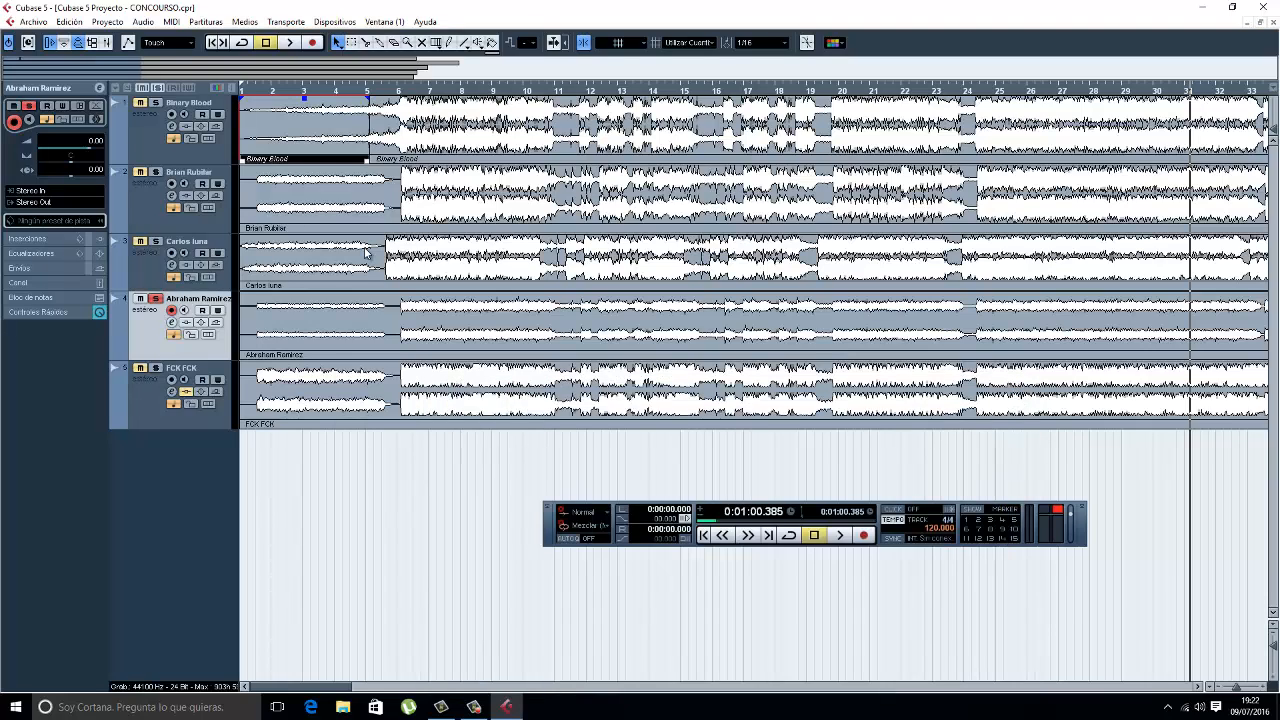
Select the fourth track's audio event and listen to the track from the project start and from about bar 19.5.
left_click(579, 307)
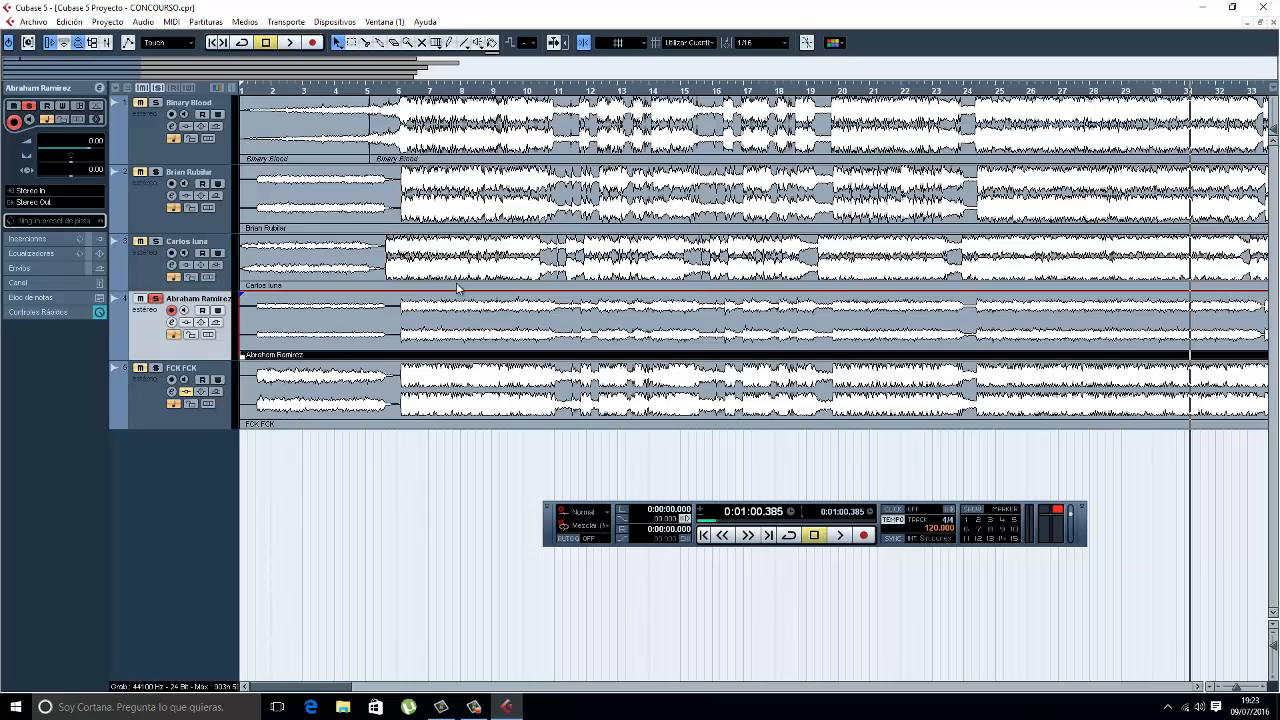
left_click_drag(250, 89, 231, 88)
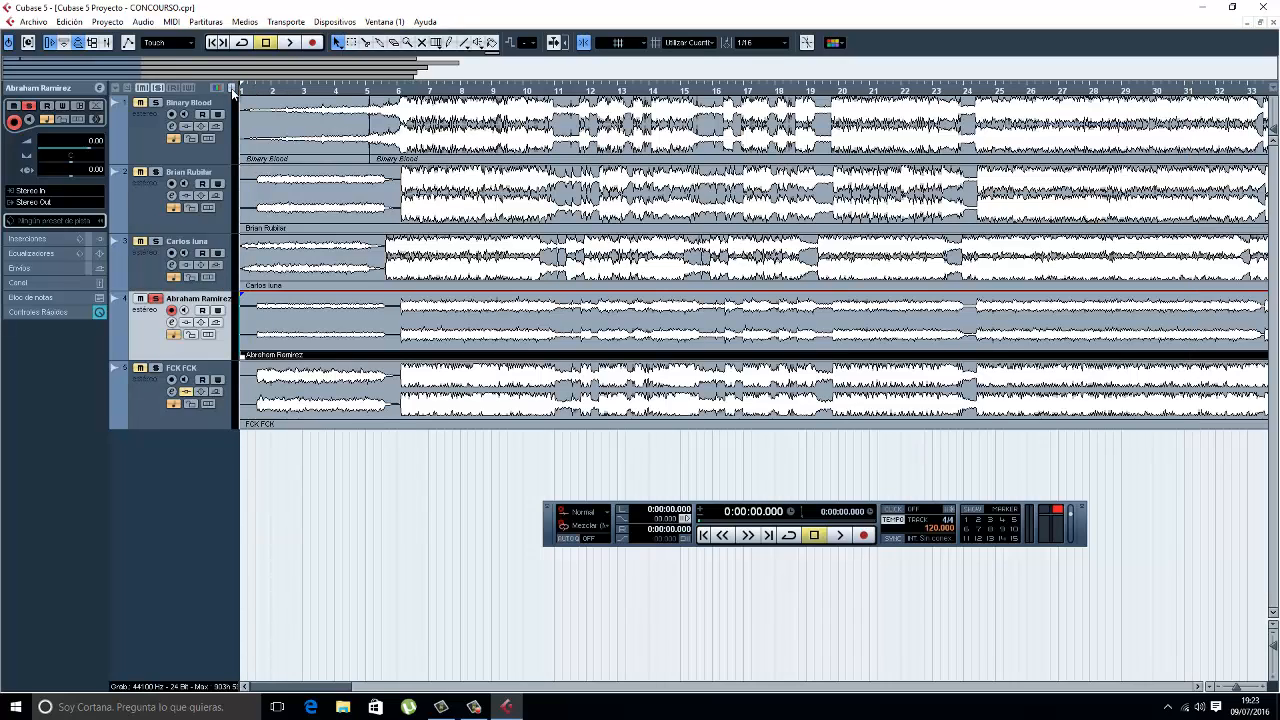
key("space")
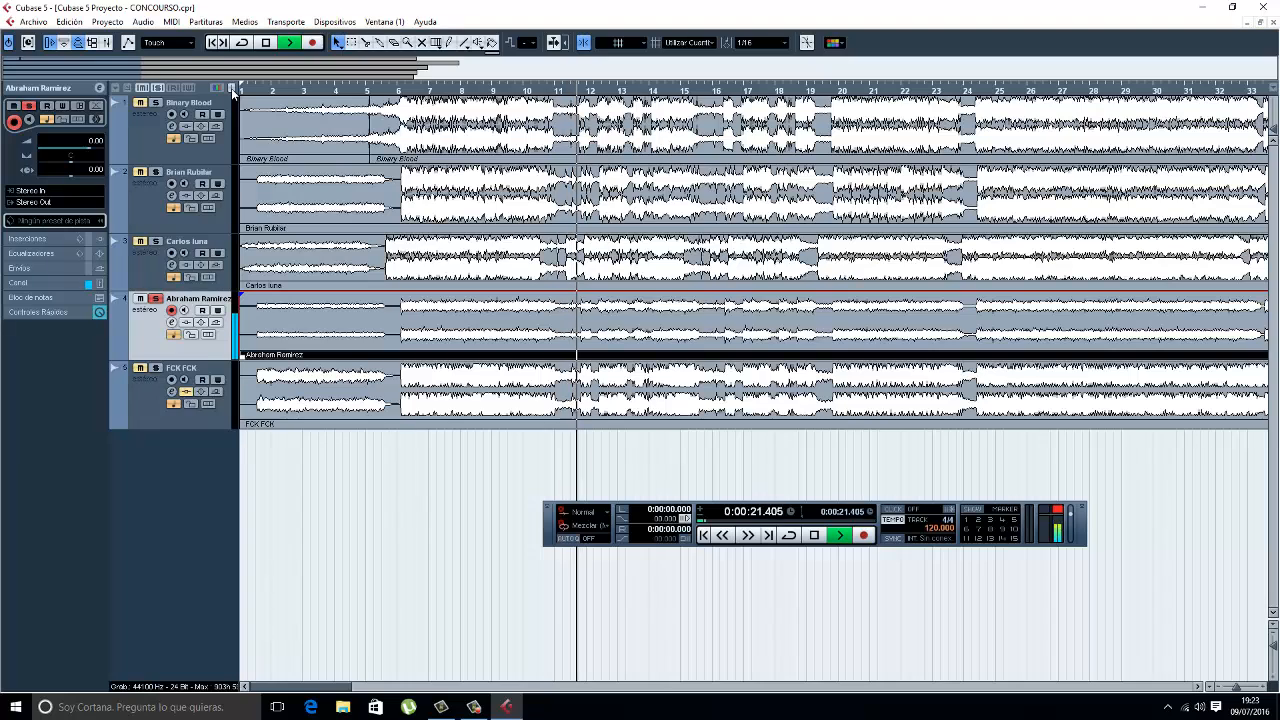
left_click(826, 90)
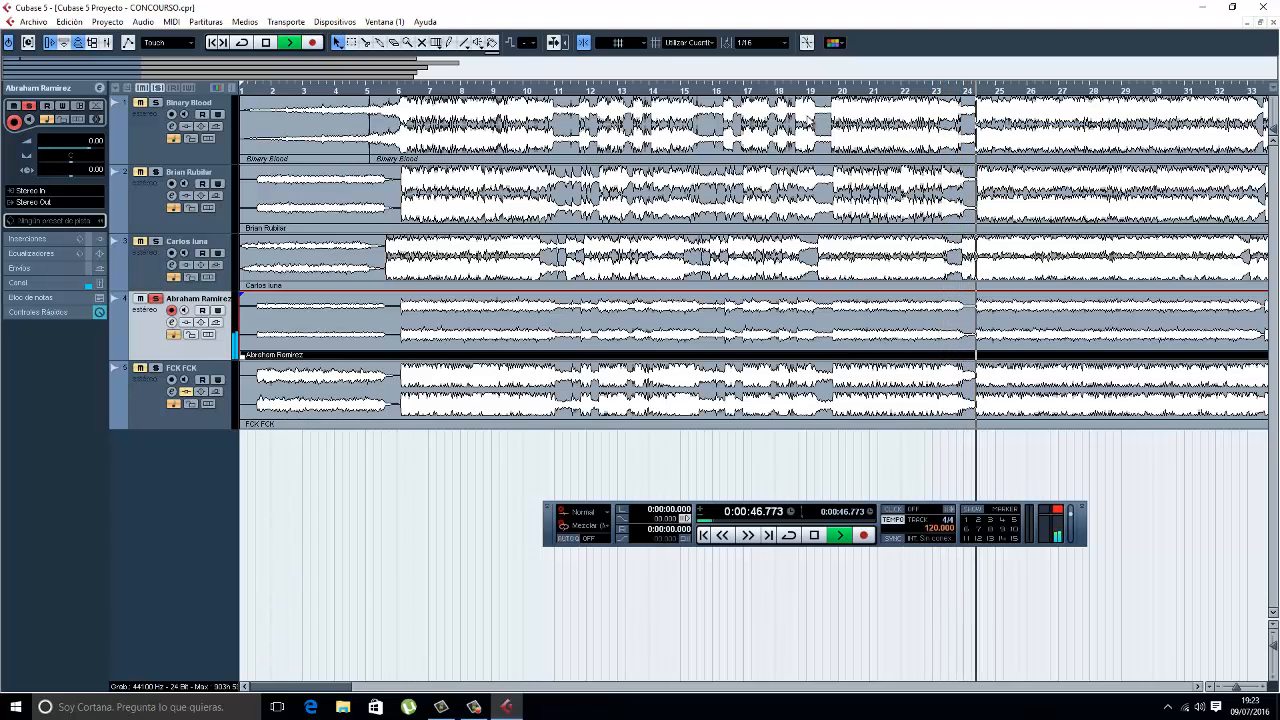
key("space")
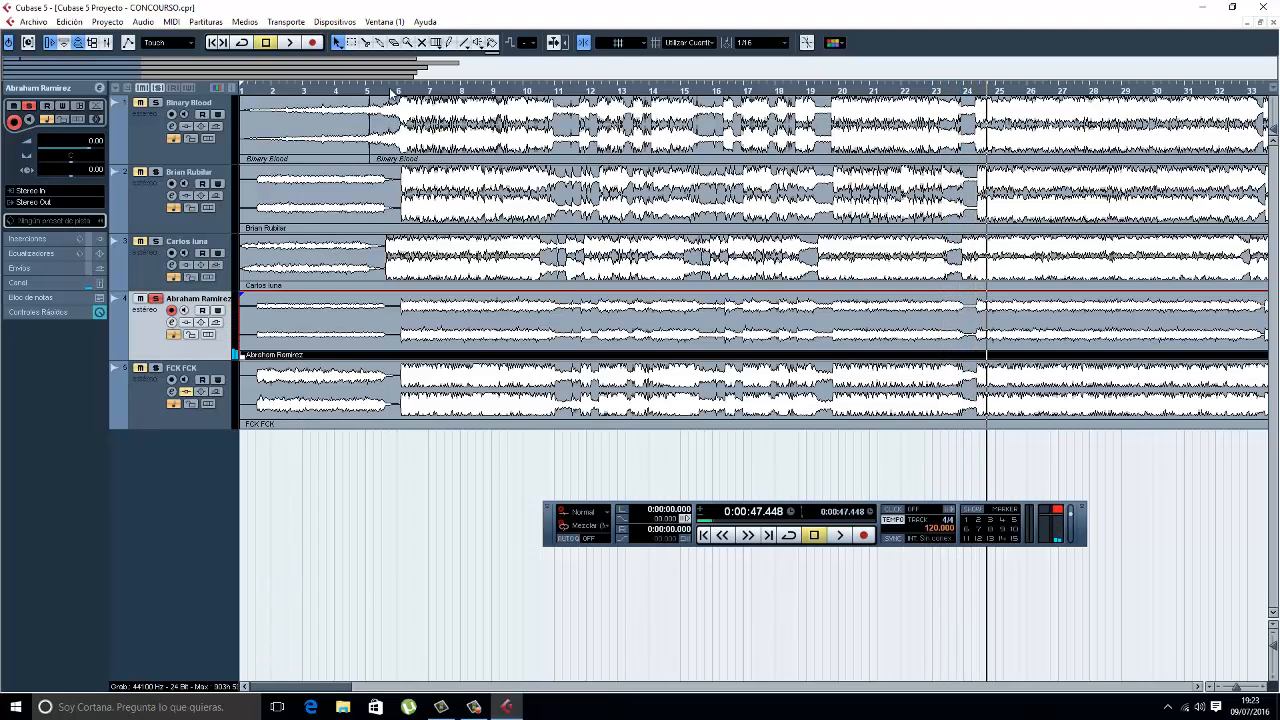
Listen to short passages of the soloed fourth track from about bar 20 and from about bar 2.
left_click(391, 92)
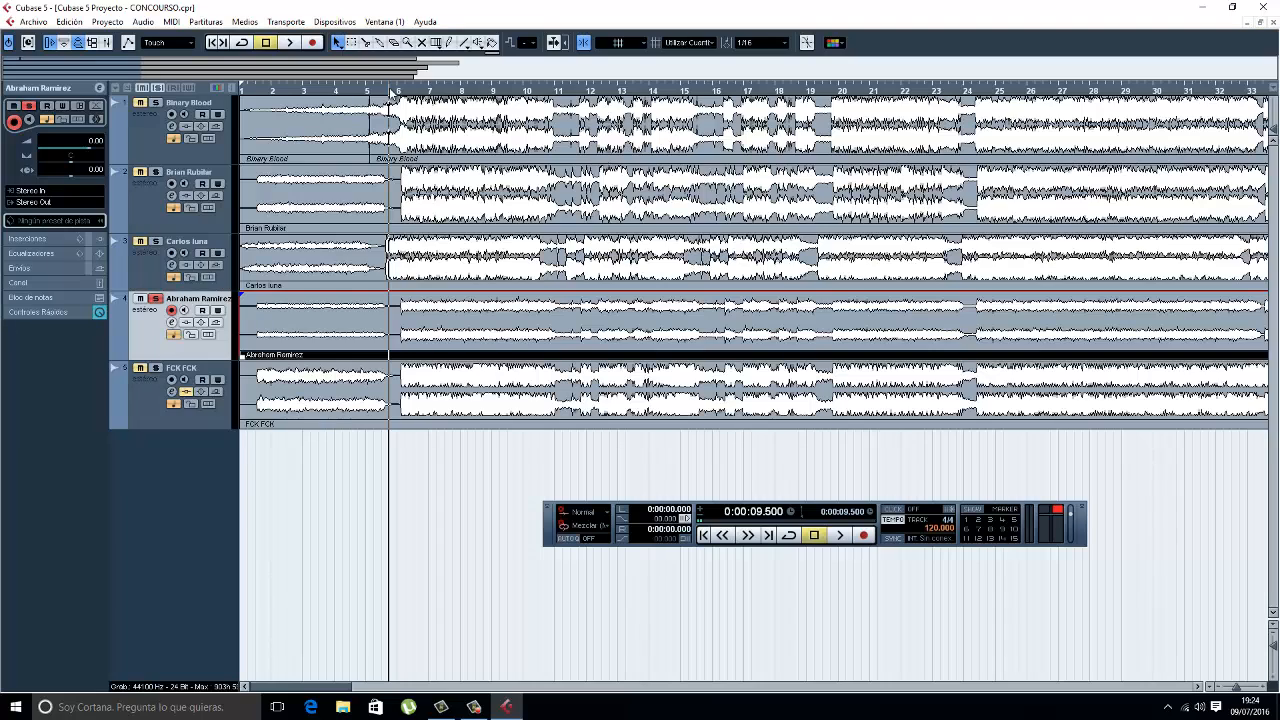
left_click(835, 91)
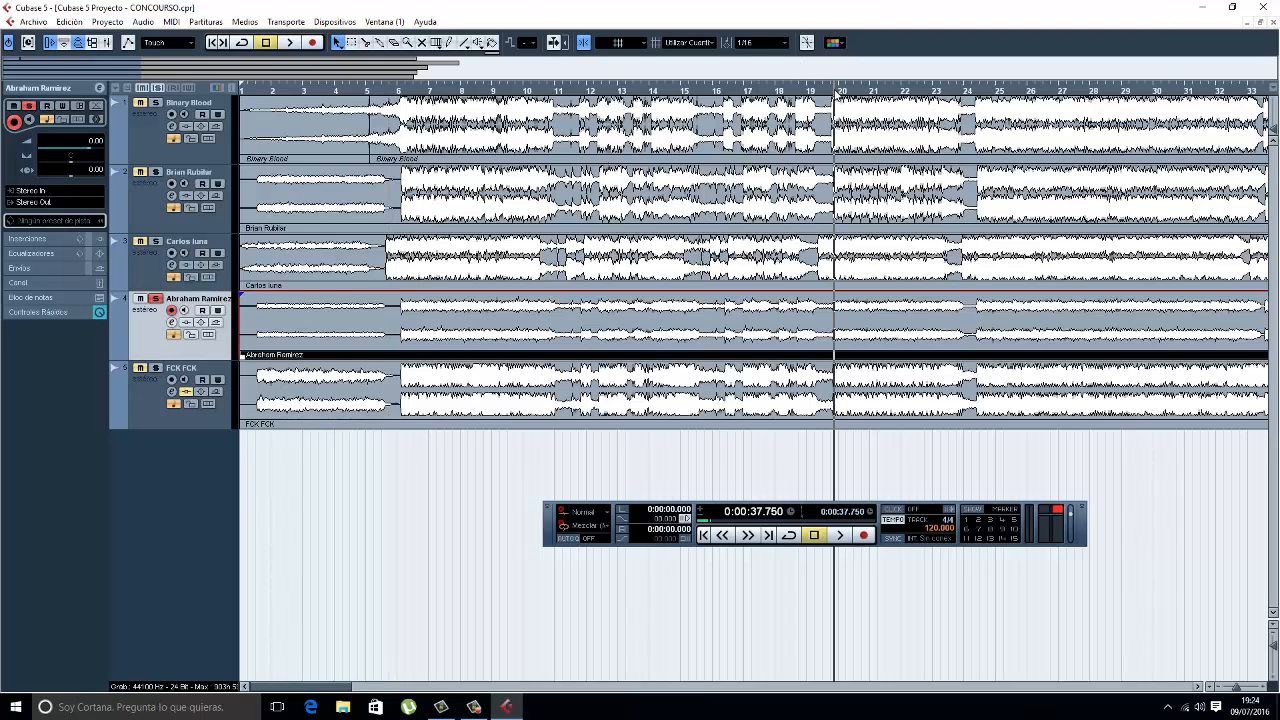
key("space")
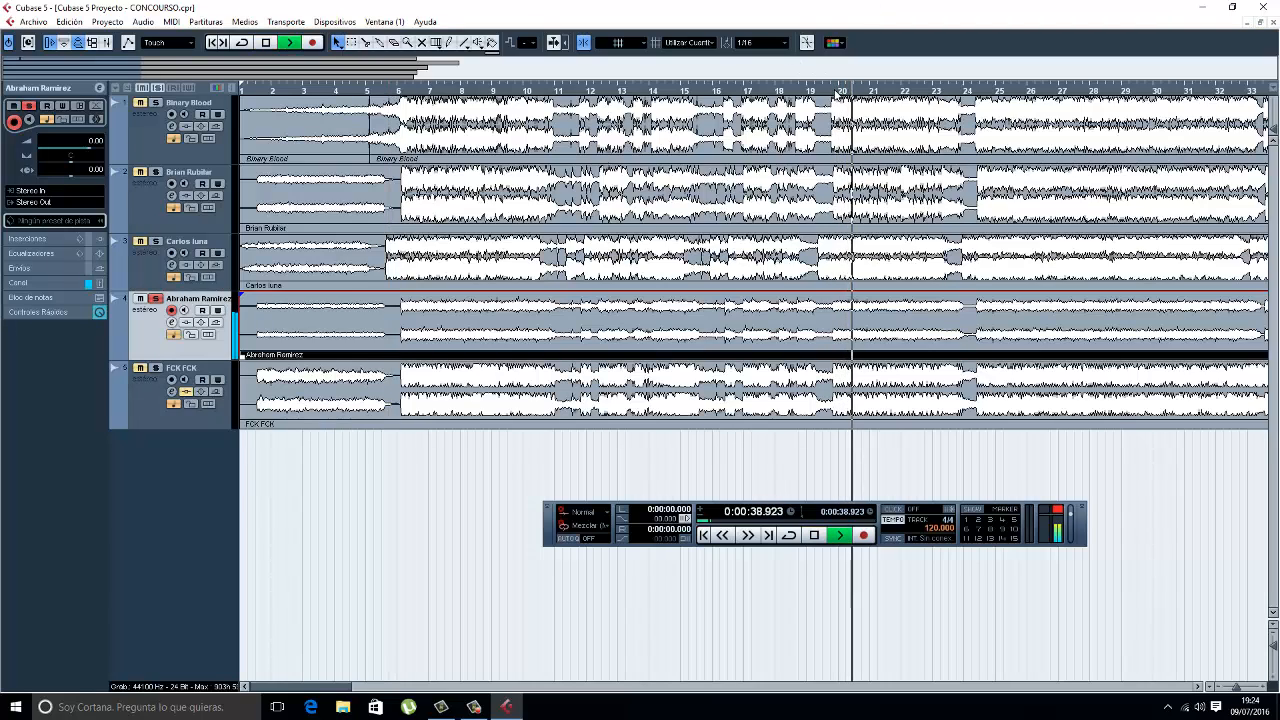
key("space")
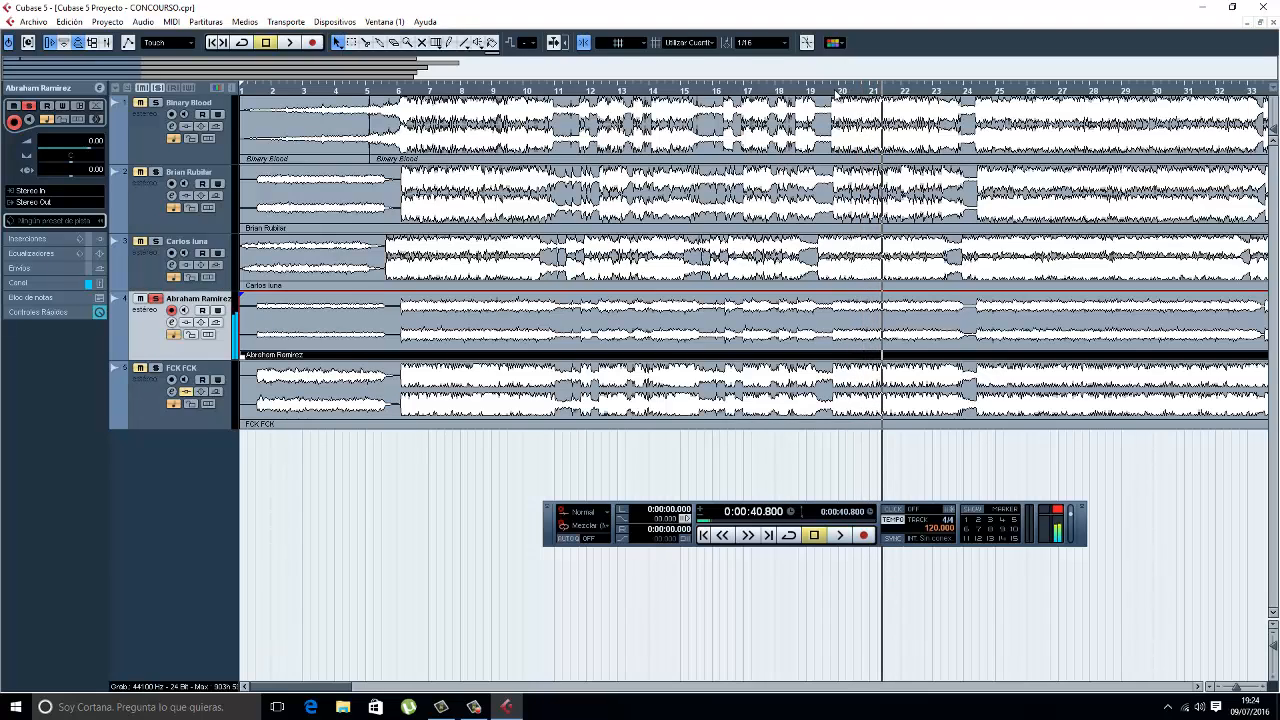
left_click(400, 92)
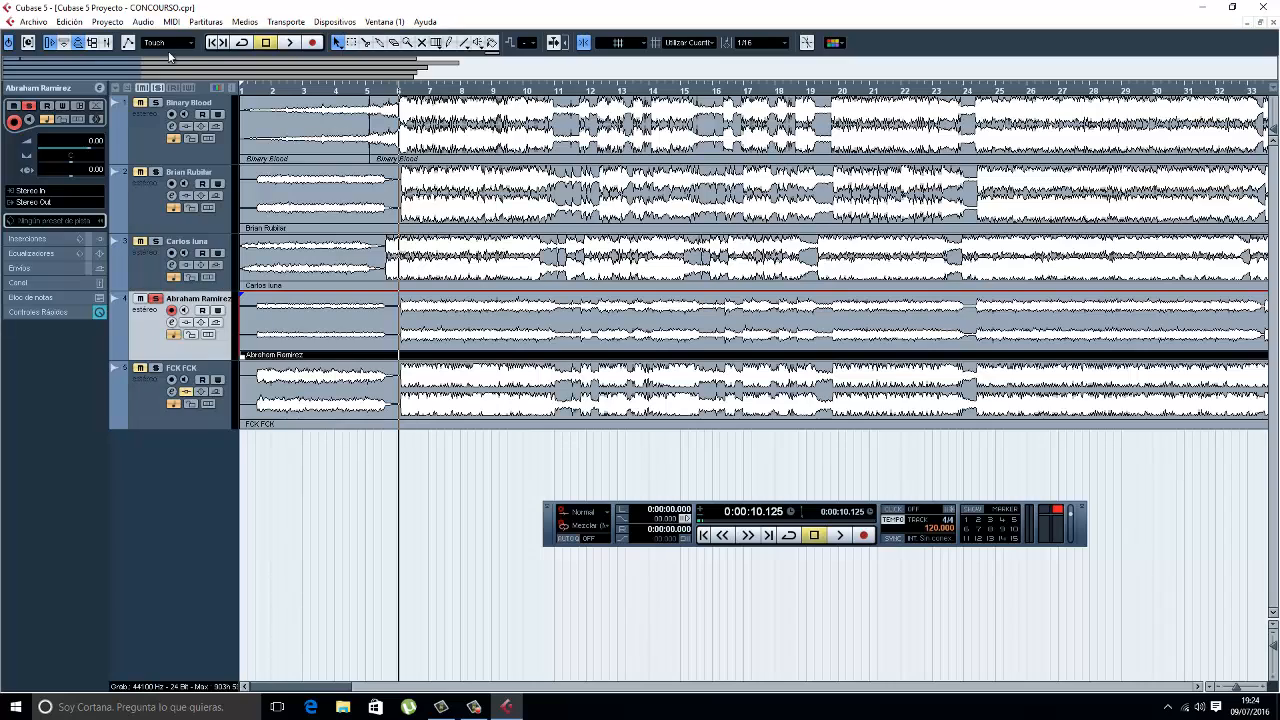
left_click(275, 92)
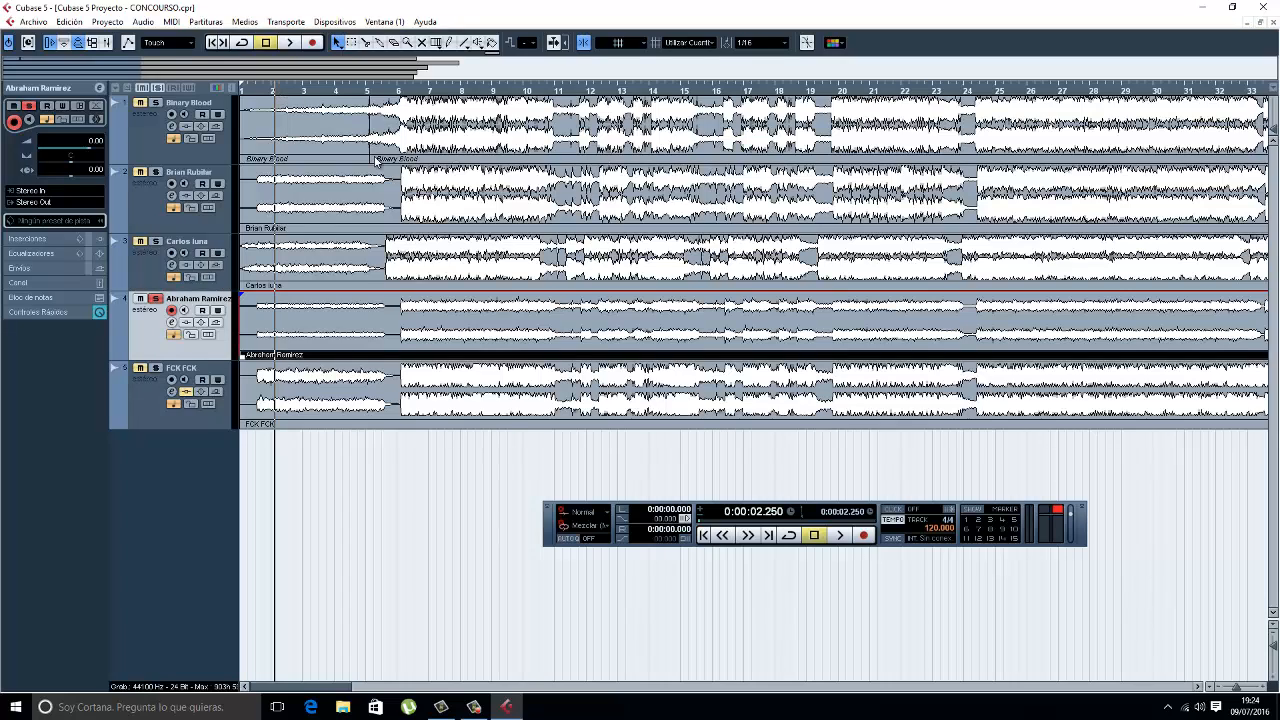
key("space")
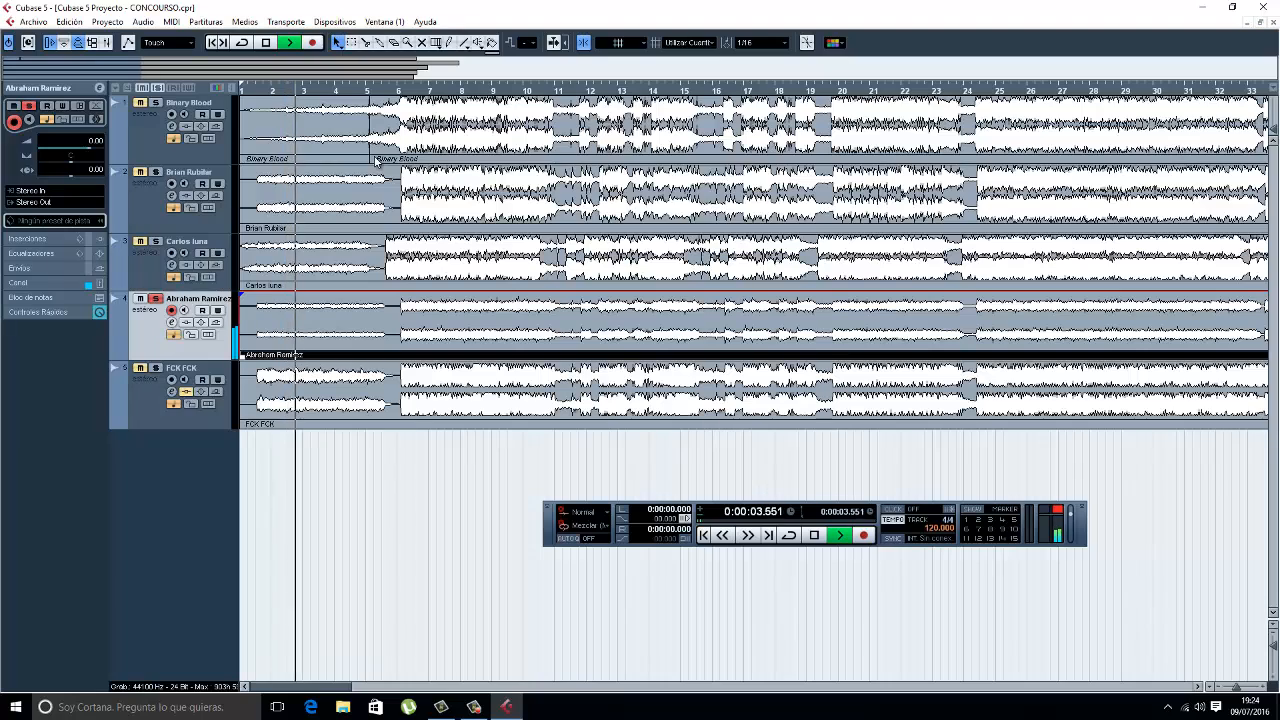
key("space")
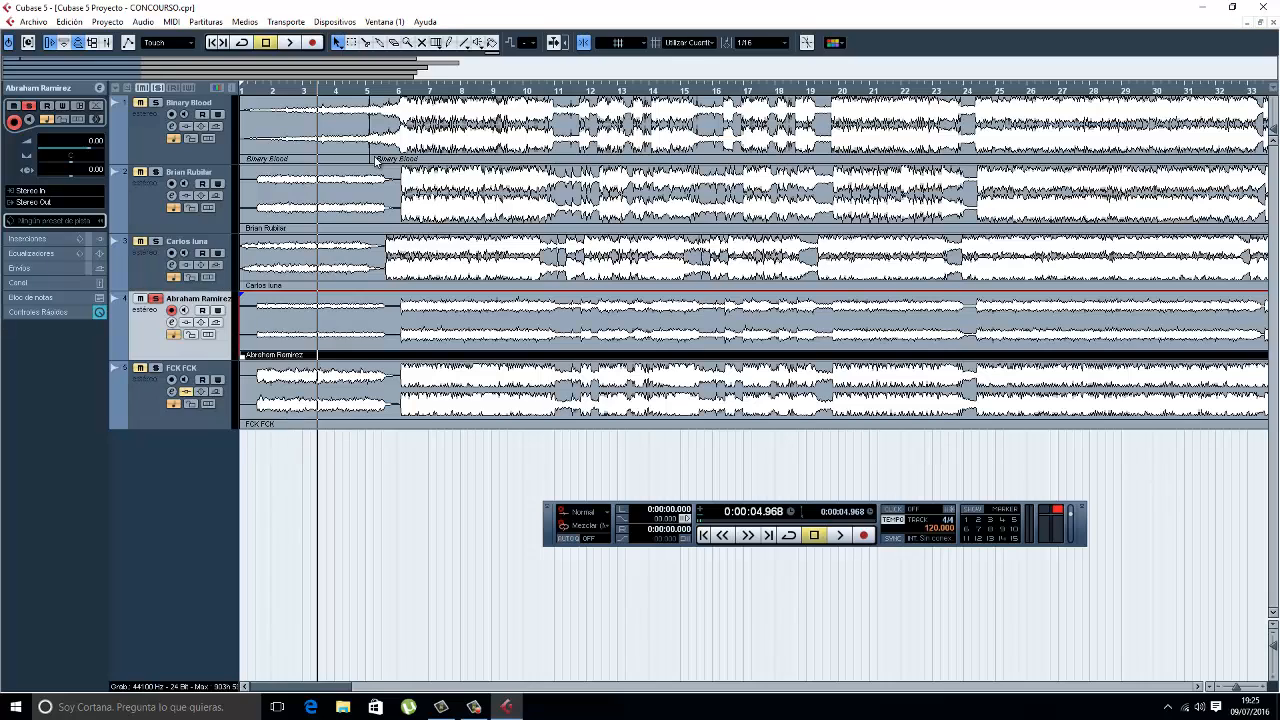
In the fourth track's channel settings, activate the second Pro-Q 2 insert and select its EQ band near 654 Hz.
left_click(172, 322)
left_click_drag(514, 388, 684, 207)
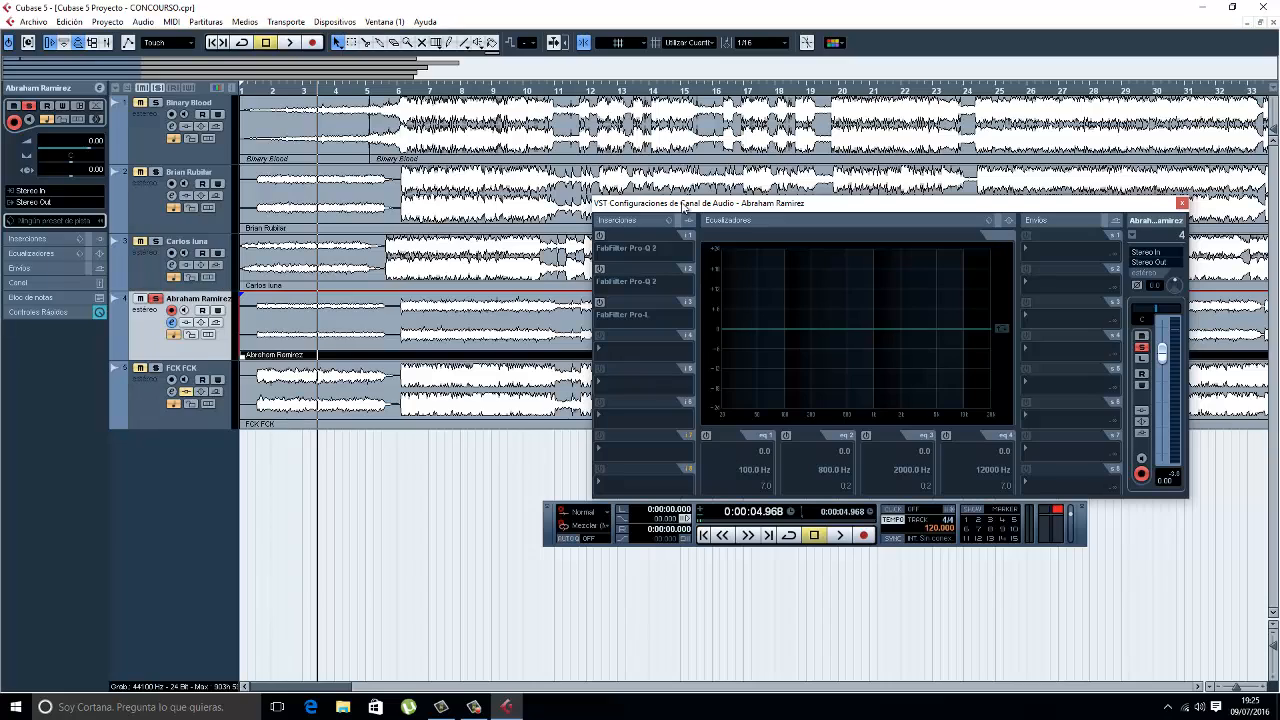
left_click(600, 236)
left_click(621, 270)
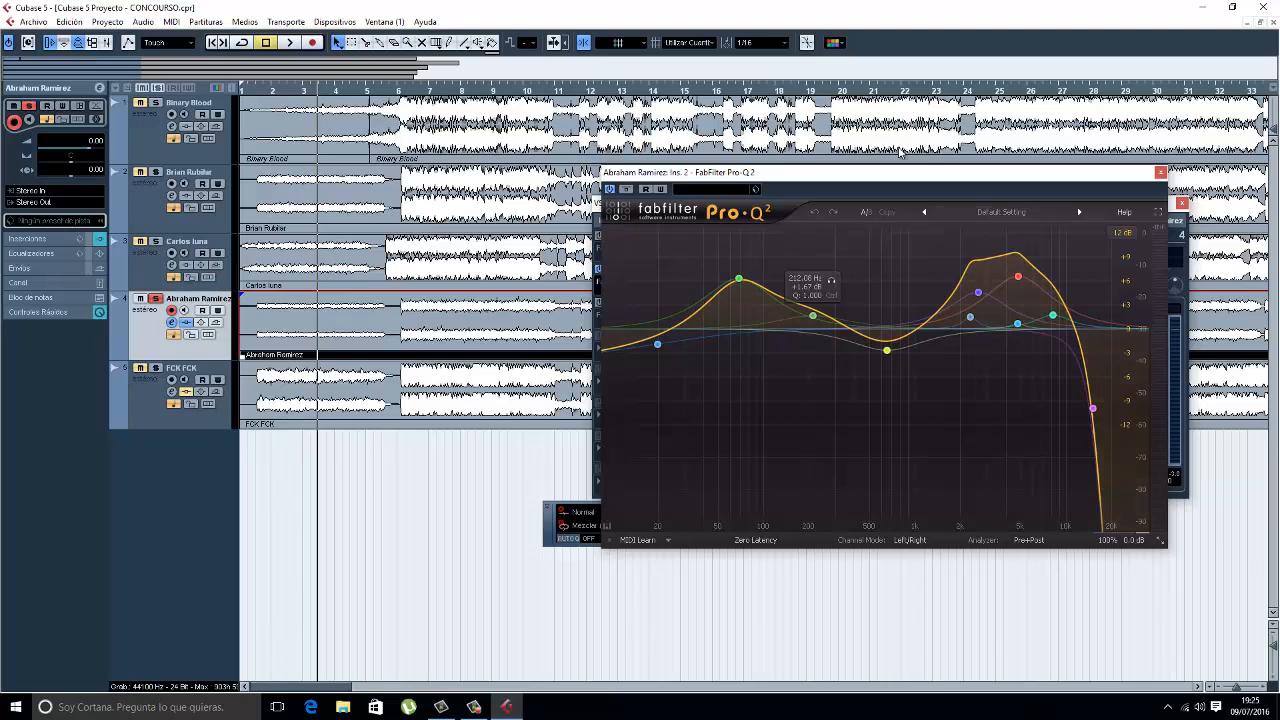
left_click_drag(876, 204, 884, 146)
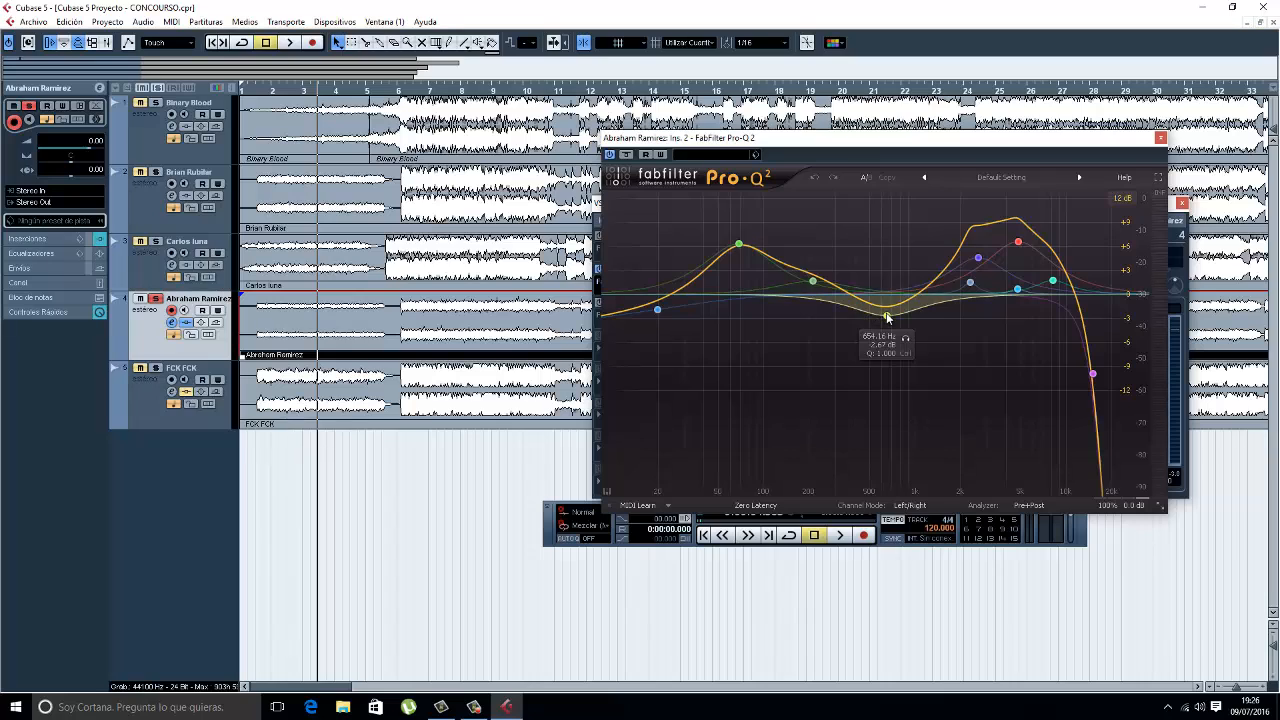
mouse_move(886, 317)
left_mouse_down()
mouse_move(883, 366)
mouse_move(885, 315)
left_mouse_up()
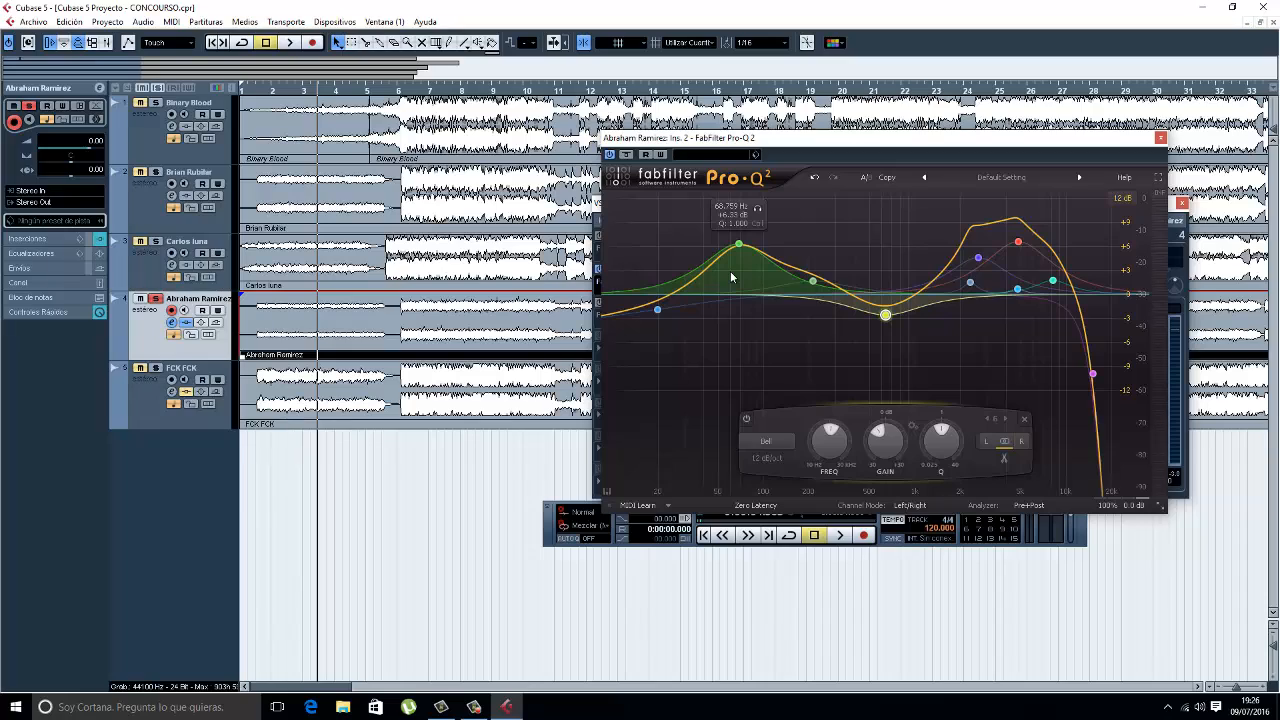
Play the fourth track from about bar 6, comparing the second Pro-Q 2 bypassed and active, and close the plug-in window.
left_click(626, 155)
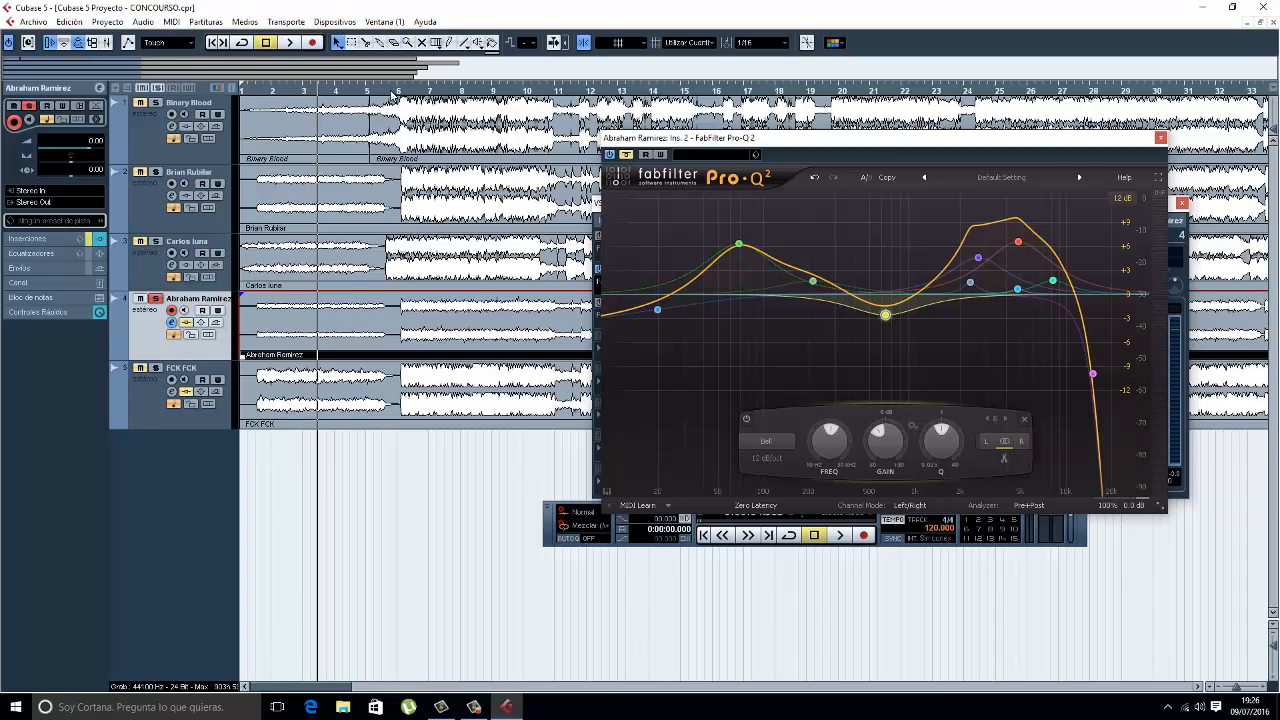
key("space")
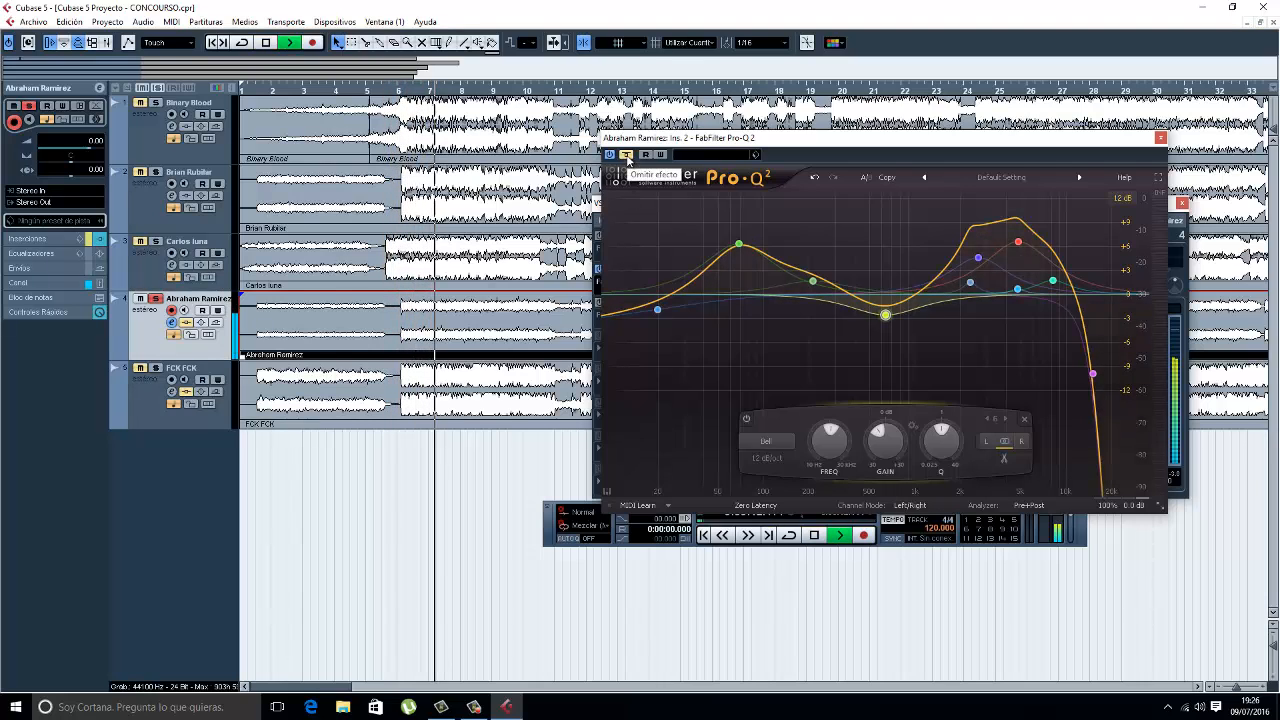
left_click(626, 155)
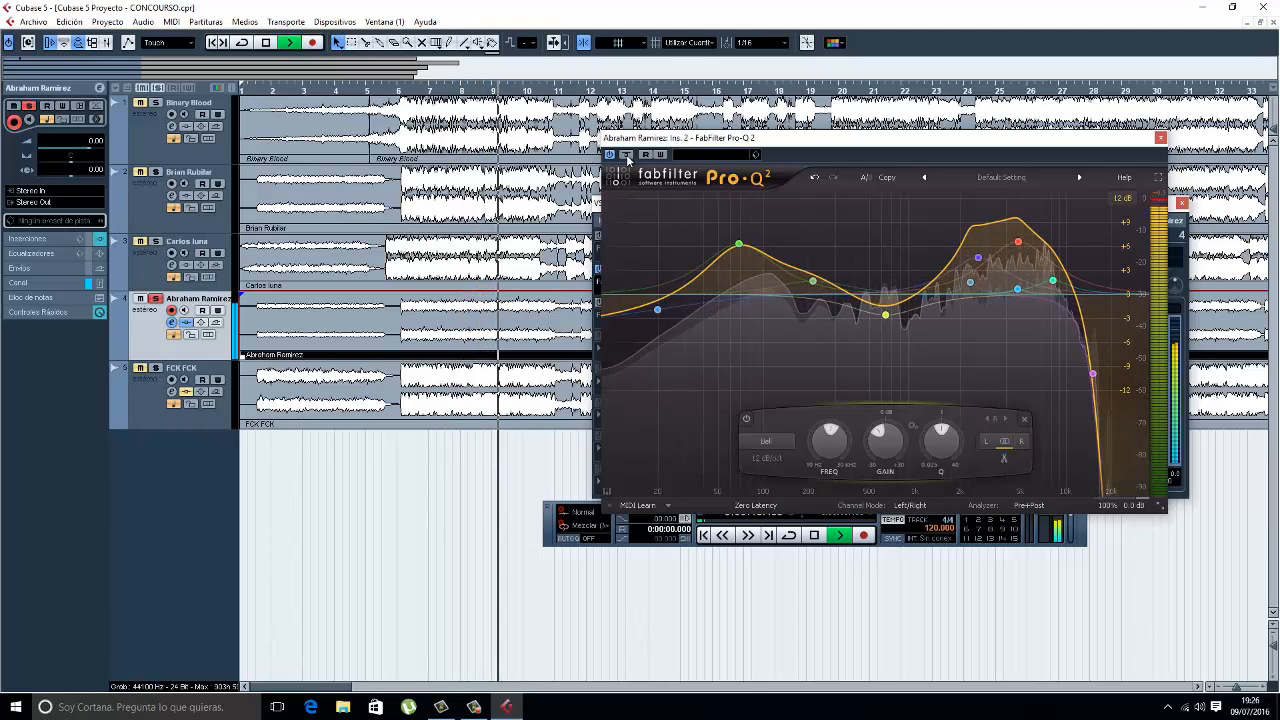
left_click_drag(725, 145, 760, 237)
key("space")
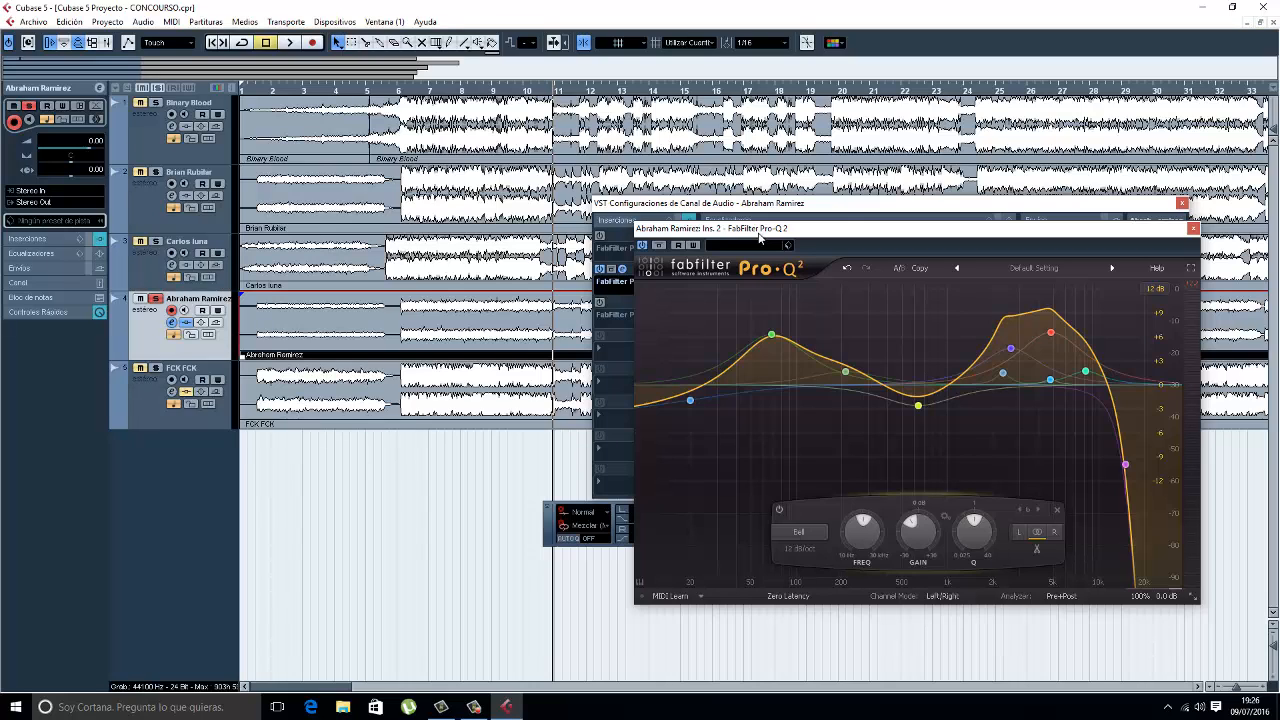
left_click_drag(834, 234, 861, 215)
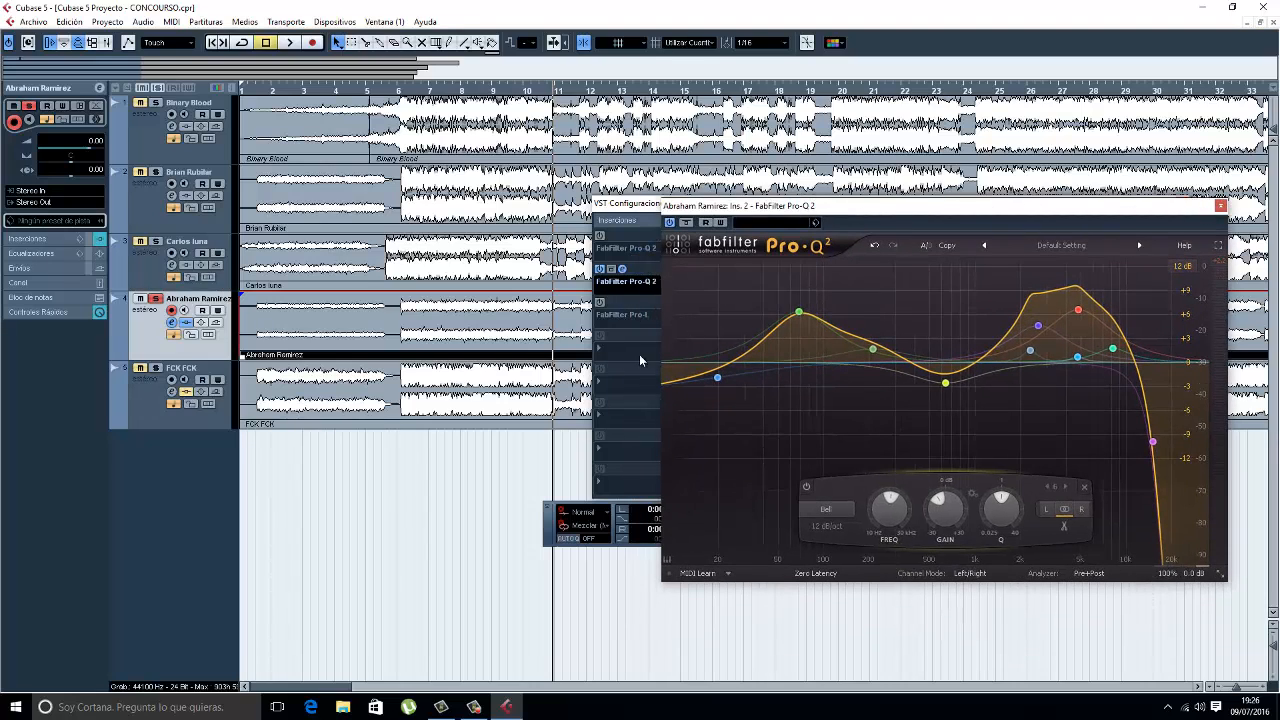
left_click(1220, 205)
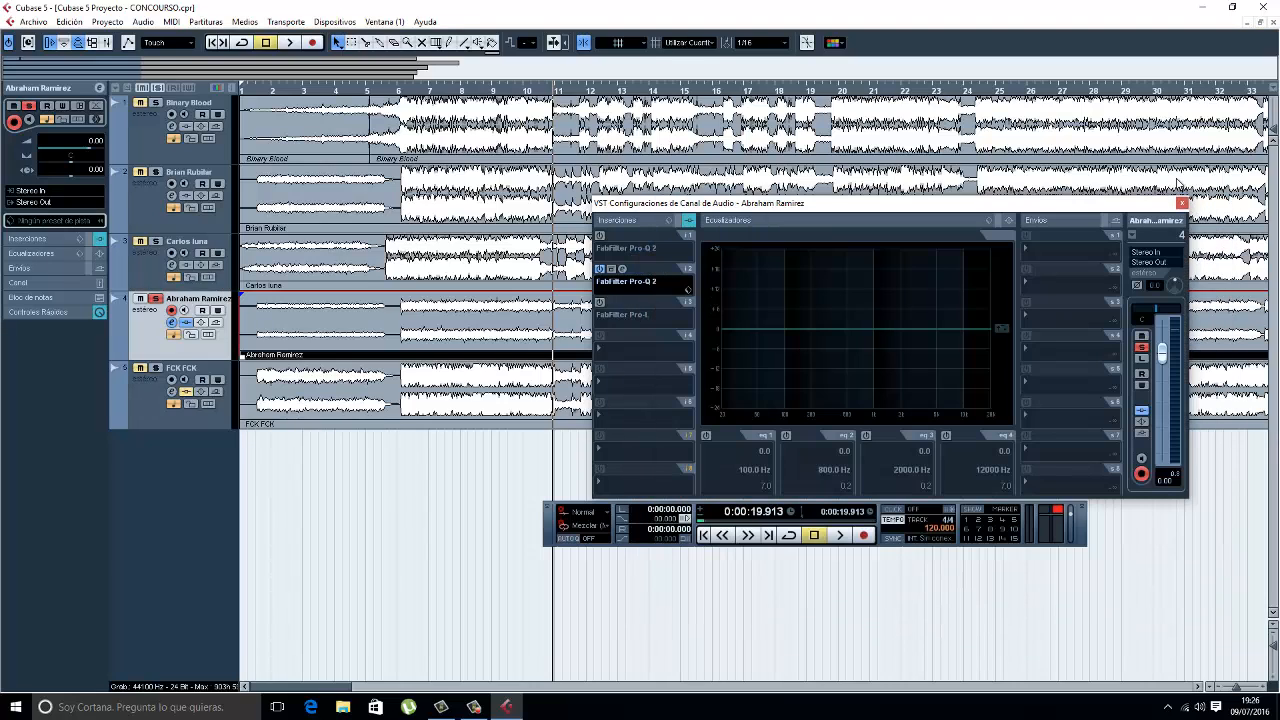
Activate the fourth track's Pro-L insert and its first Pro-Q 2 insert.
left_click(623, 299)
left_click_drag(600, 276, 662, 280)
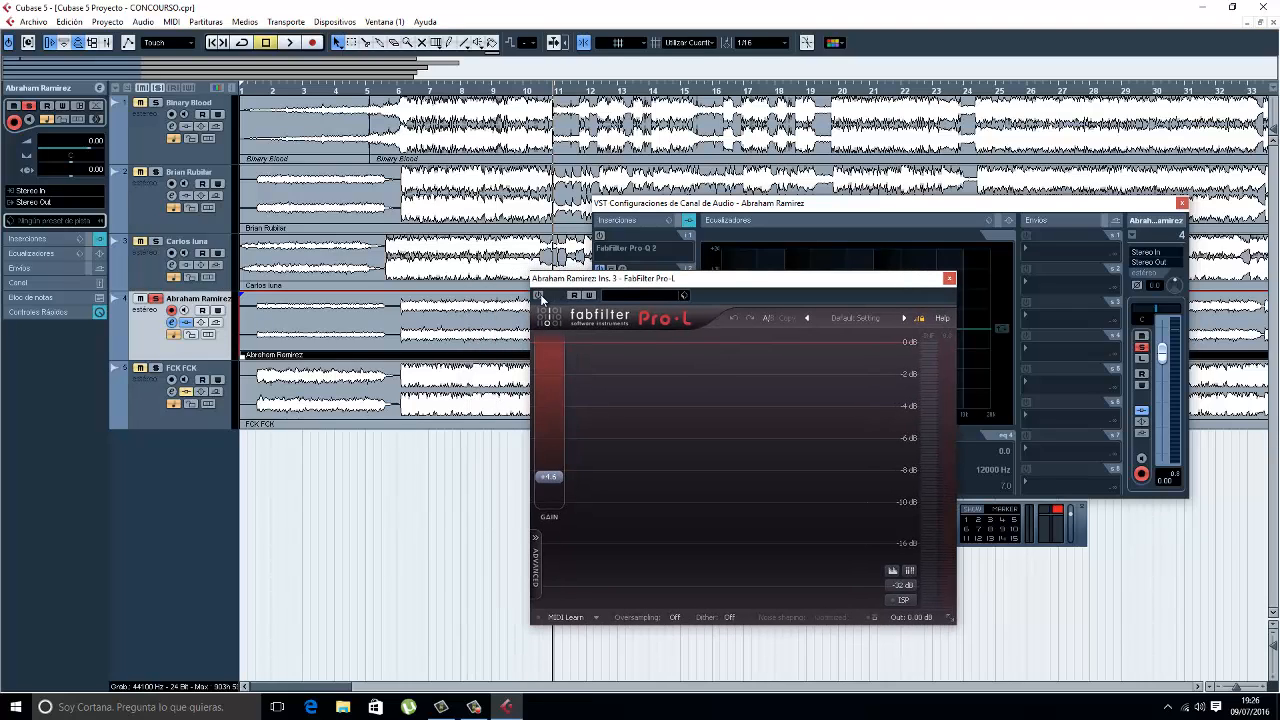
left_click(539, 296)
left_click_drag(715, 278, 900, 215)
left_click(600, 240)
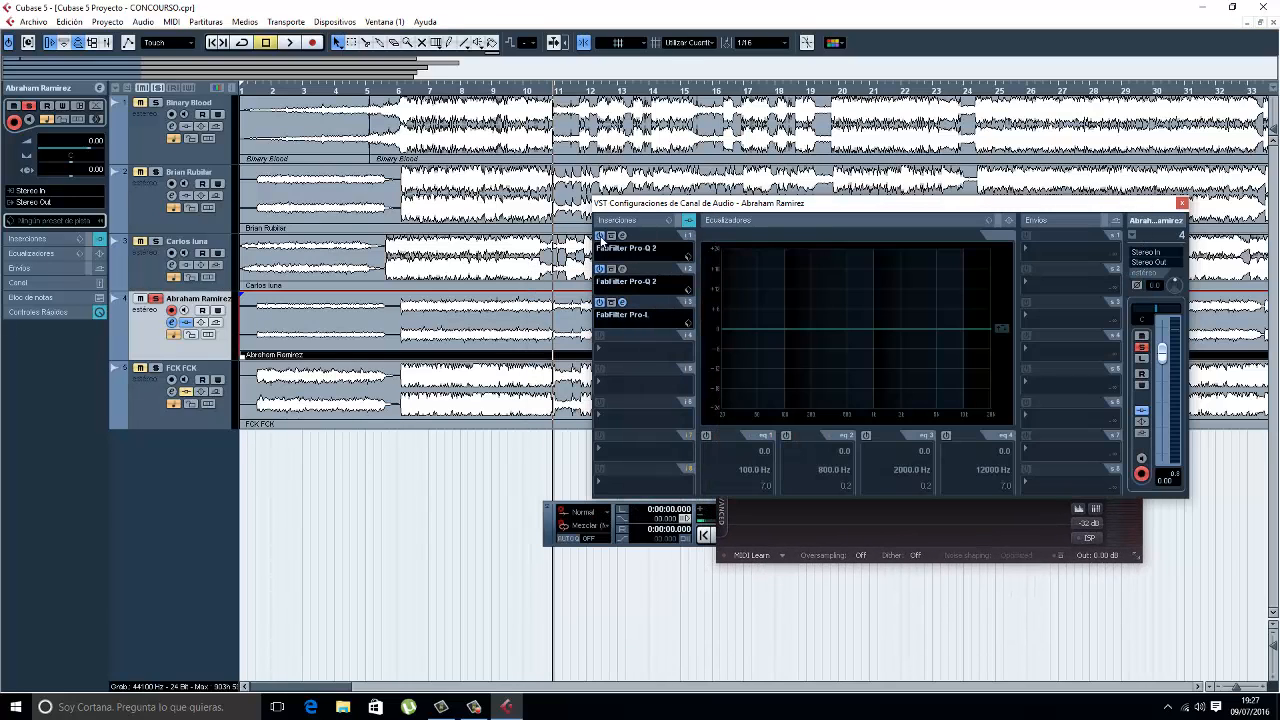
Bypass all of the fourth track's inserts, close the Pro-L window, and play from about bar 6 while toggling the bypass to compare.
left_click(679, 220)
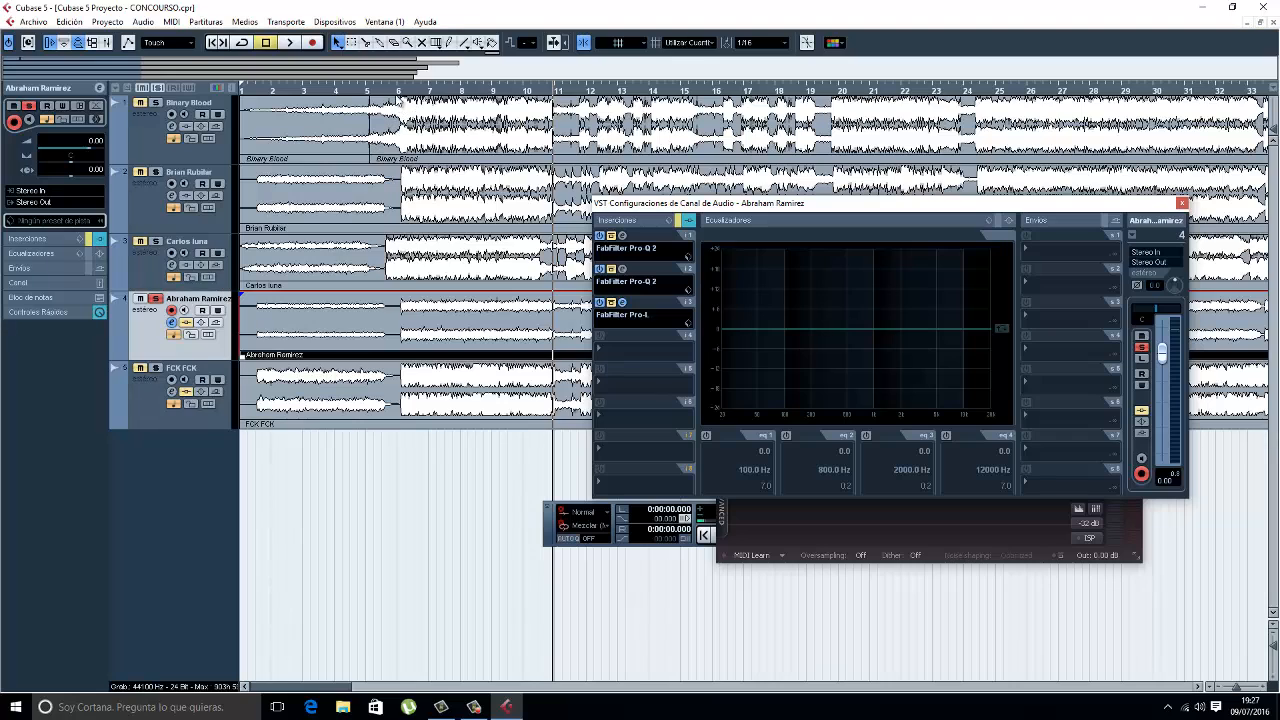
left_click_drag(835, 205, 782, 399)
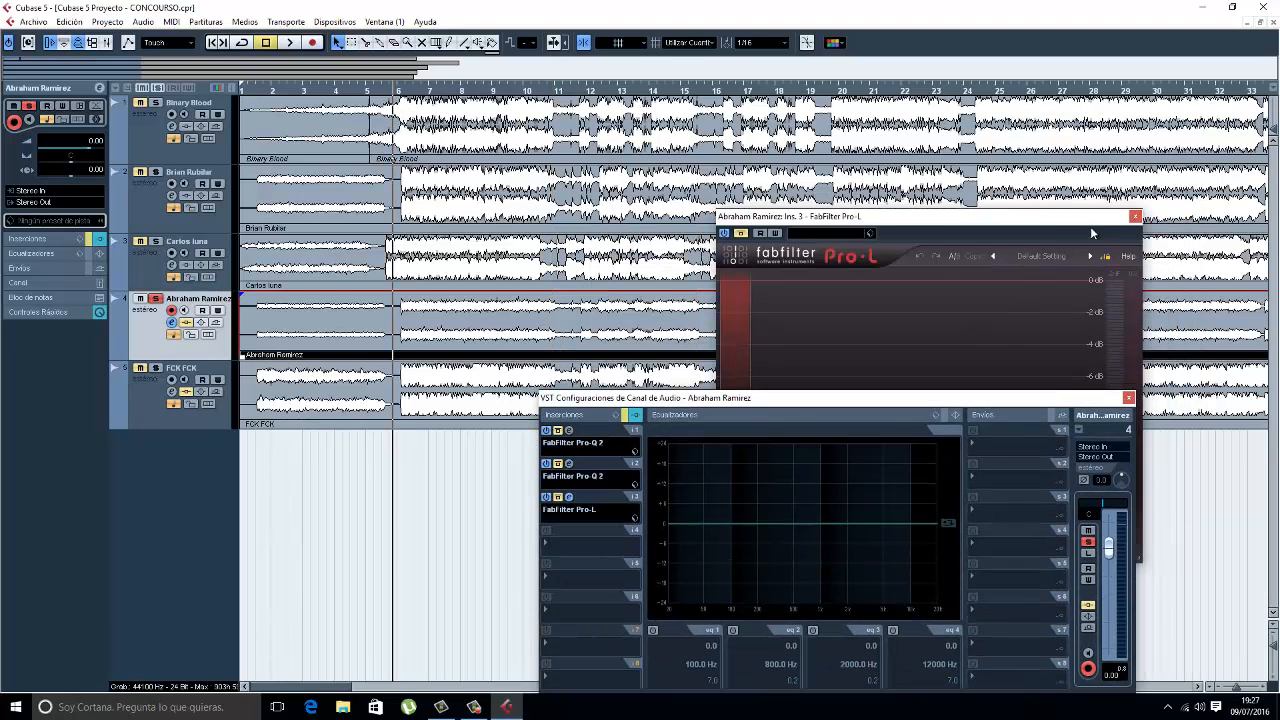
left_click(1133, 217)
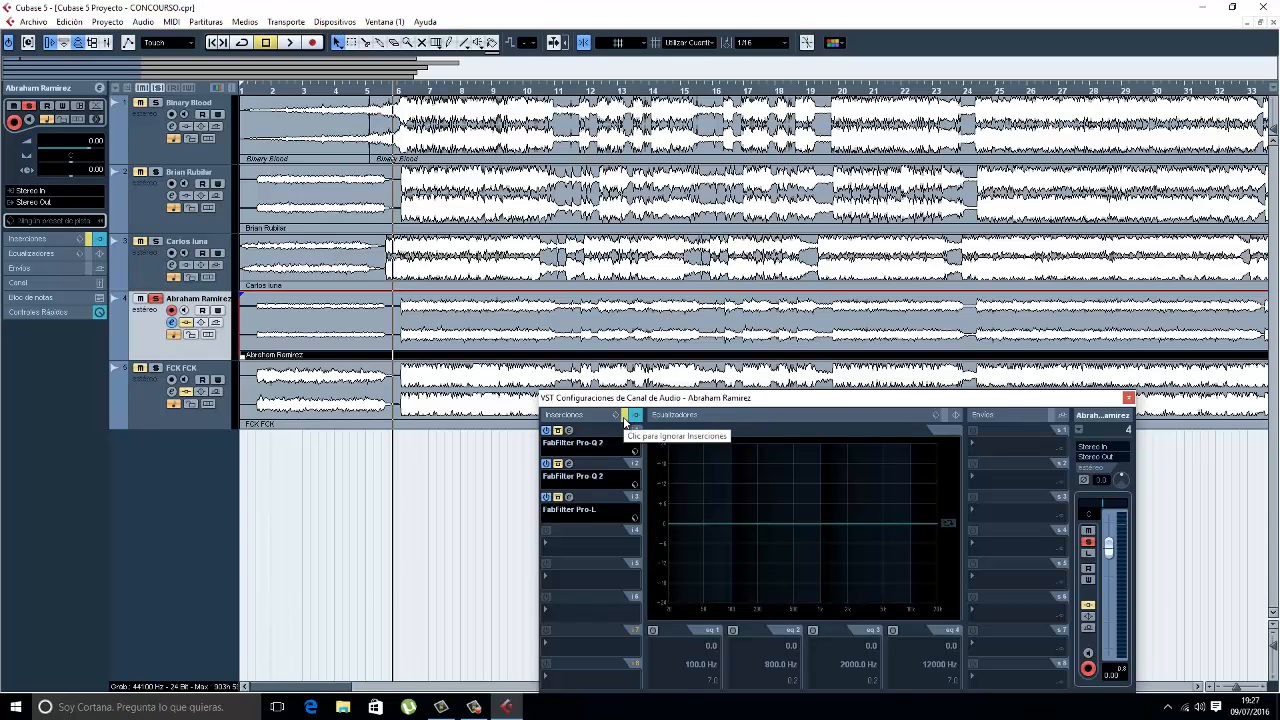
key("space")
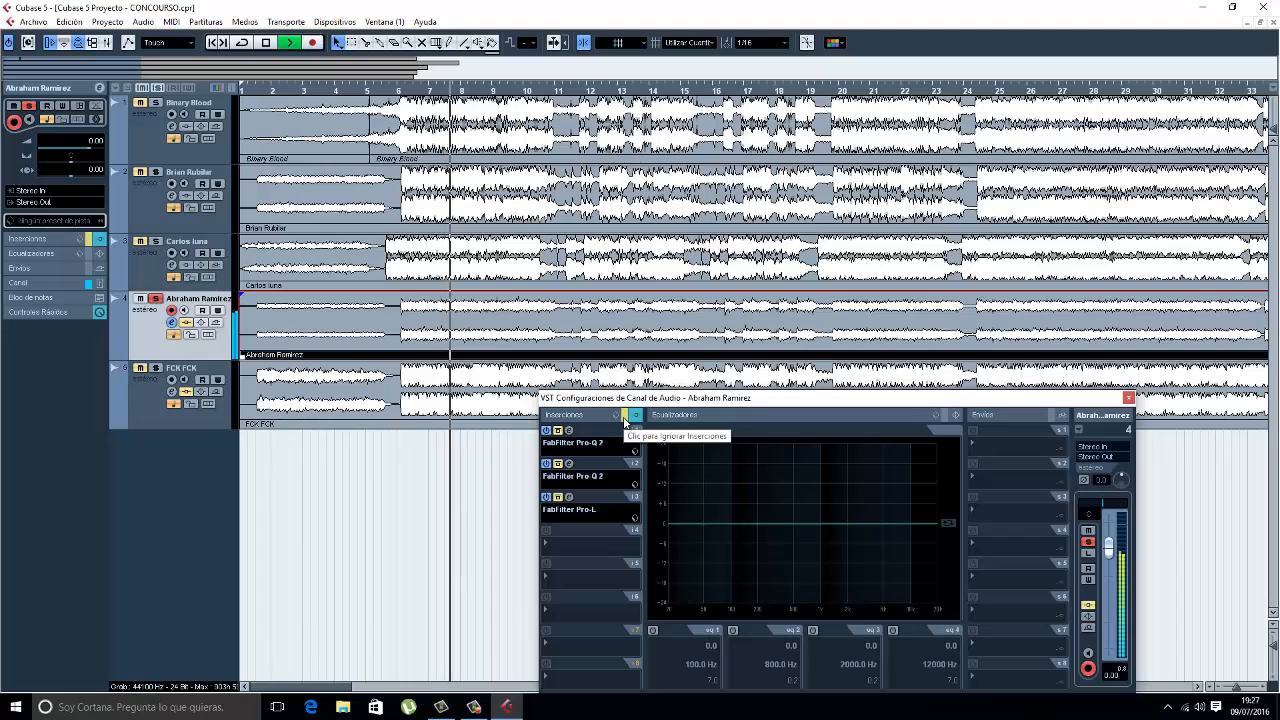
left_click(624, 416)
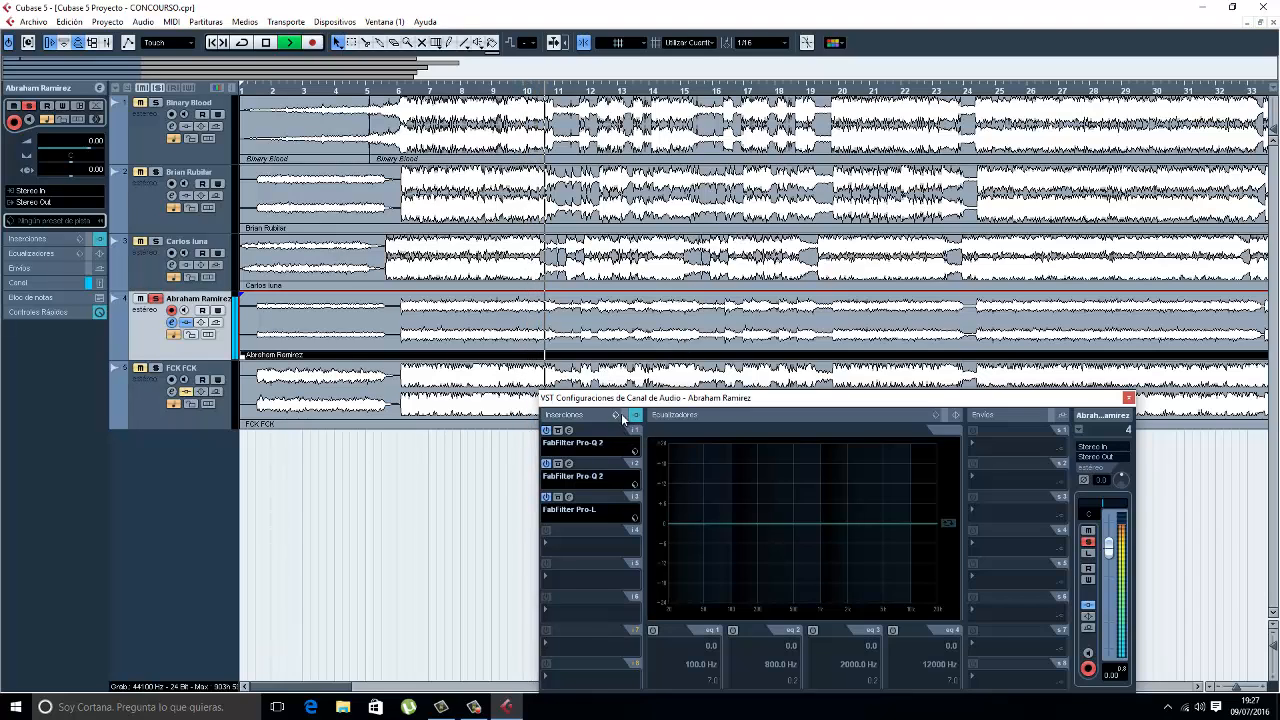
left_click(623, 416)
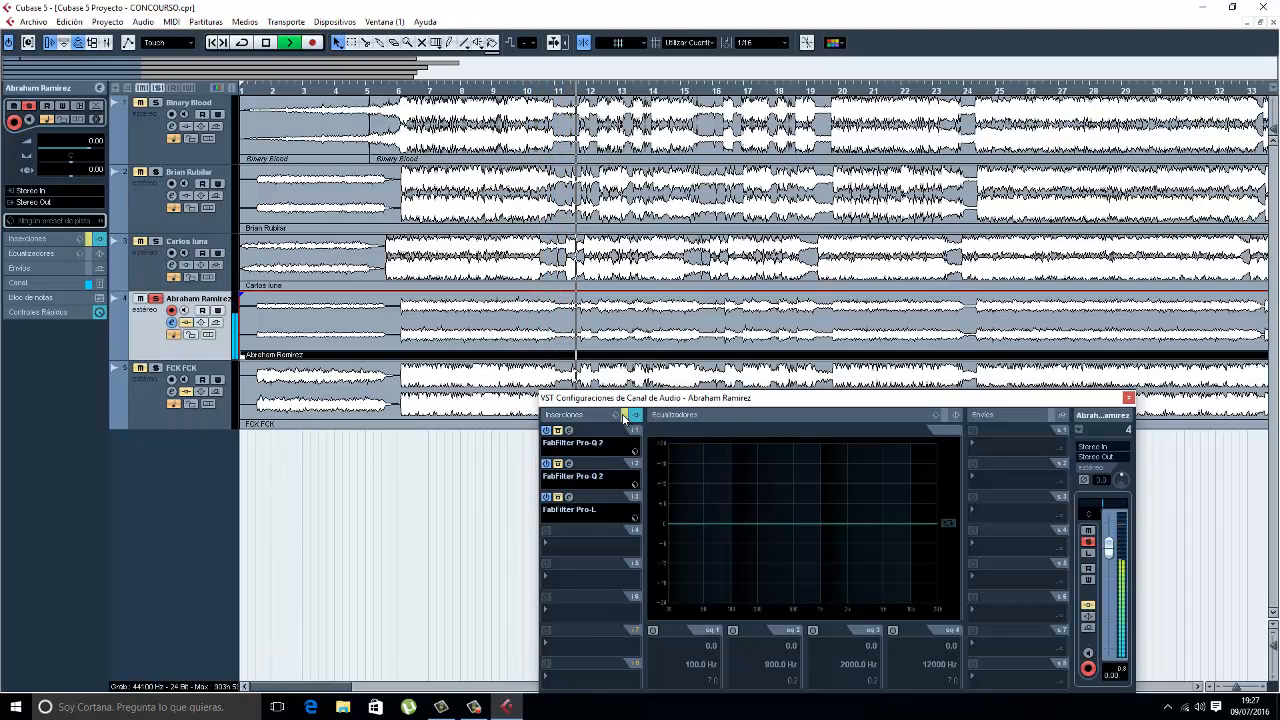
left_click(623, 416)
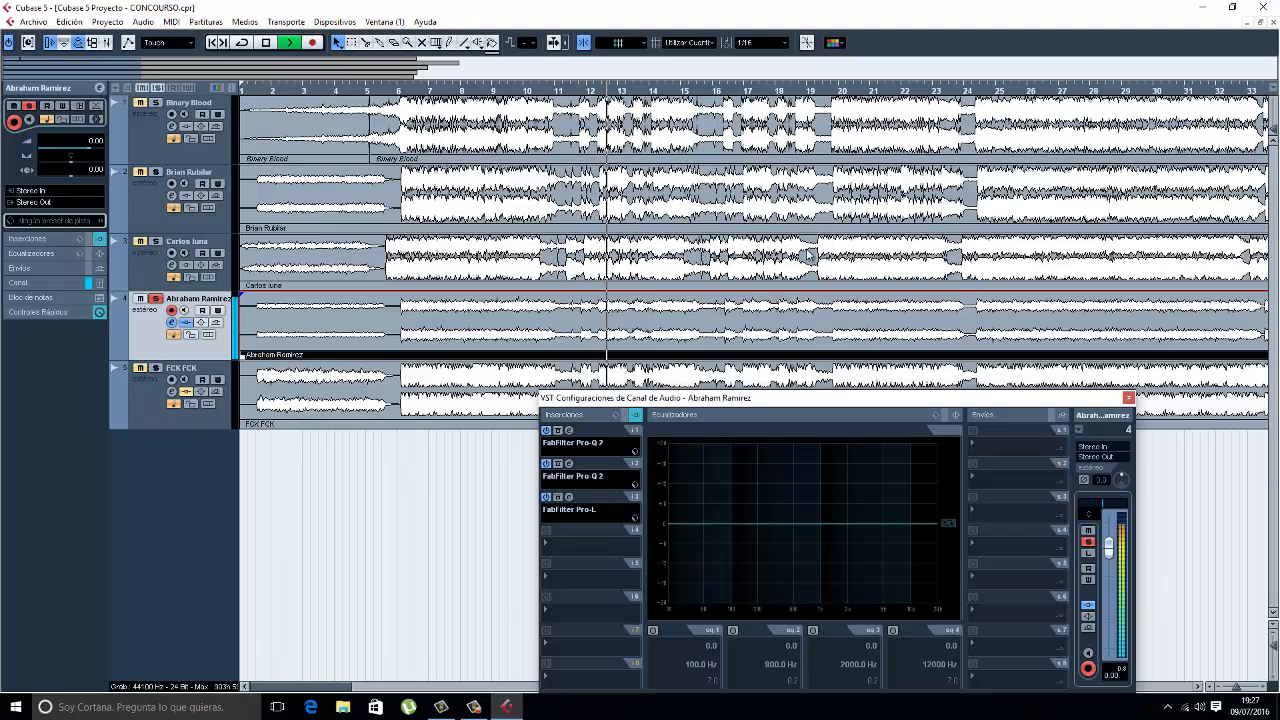
Jump playback to about bar 19, compare the fourth track with all inserts active and bypassed, and stop with the bypass off.
left_click(800, 92)
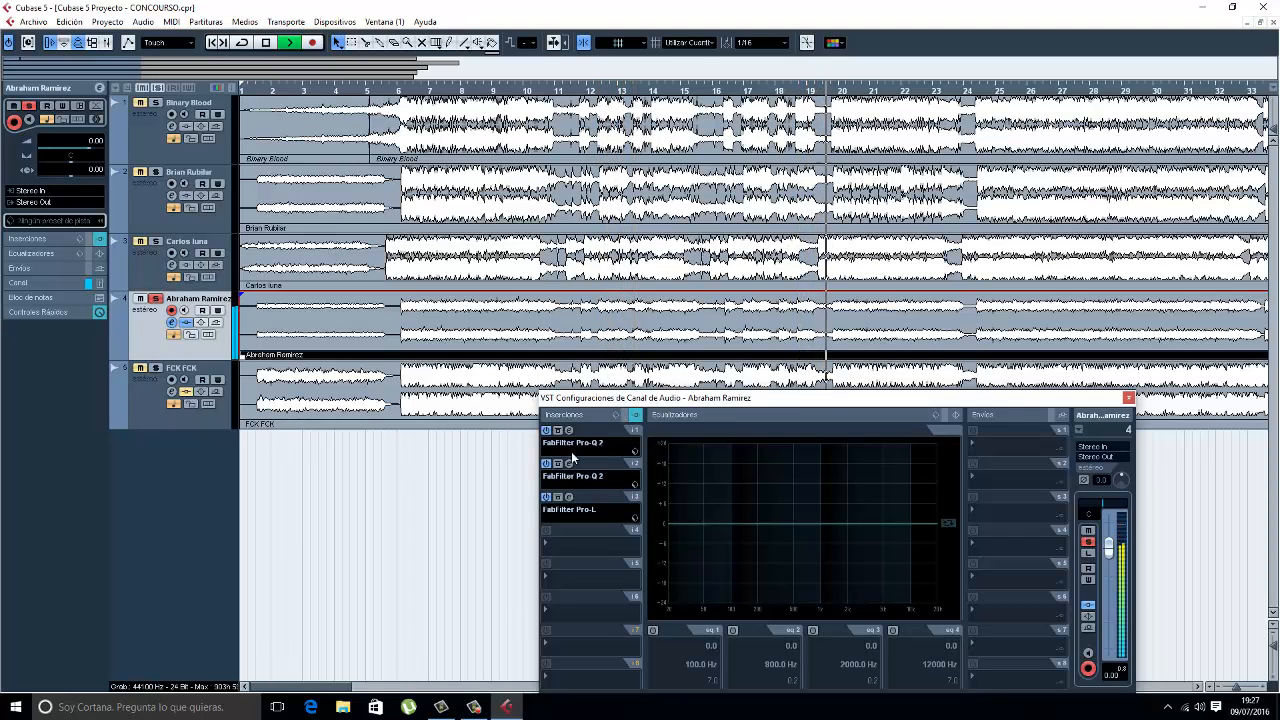
left_click(626, 419)
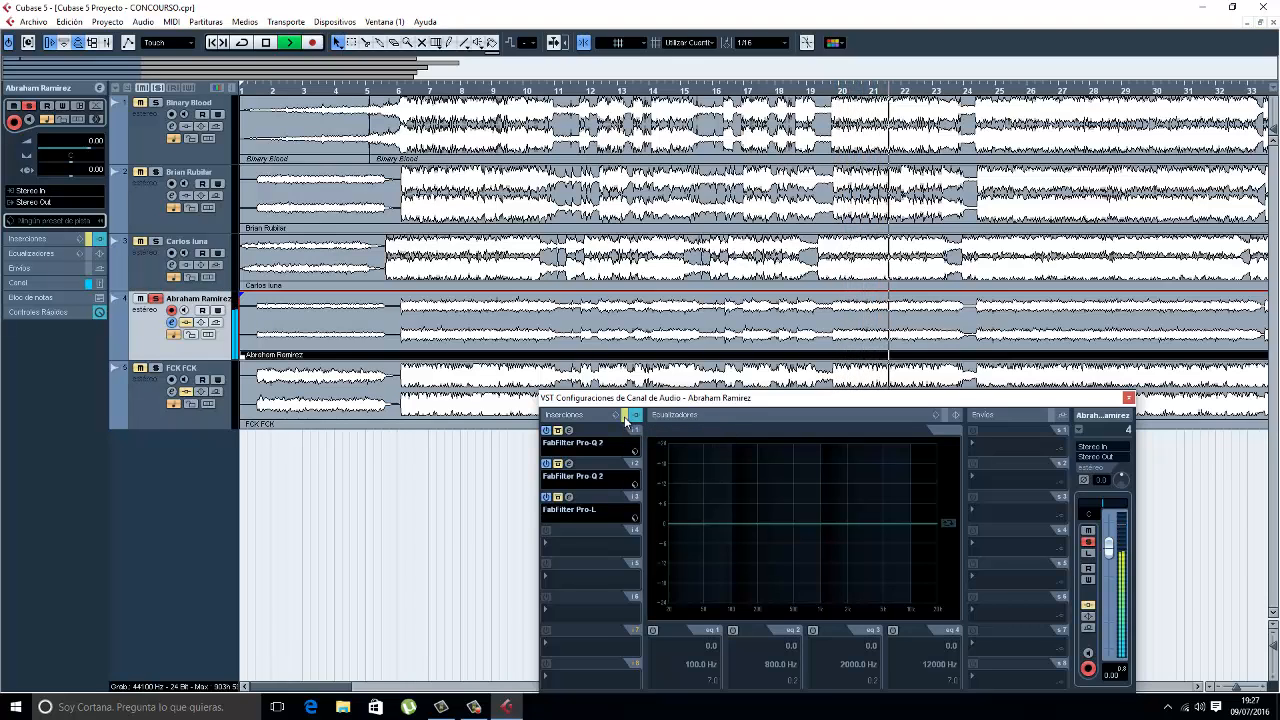
left_click(626, 415)
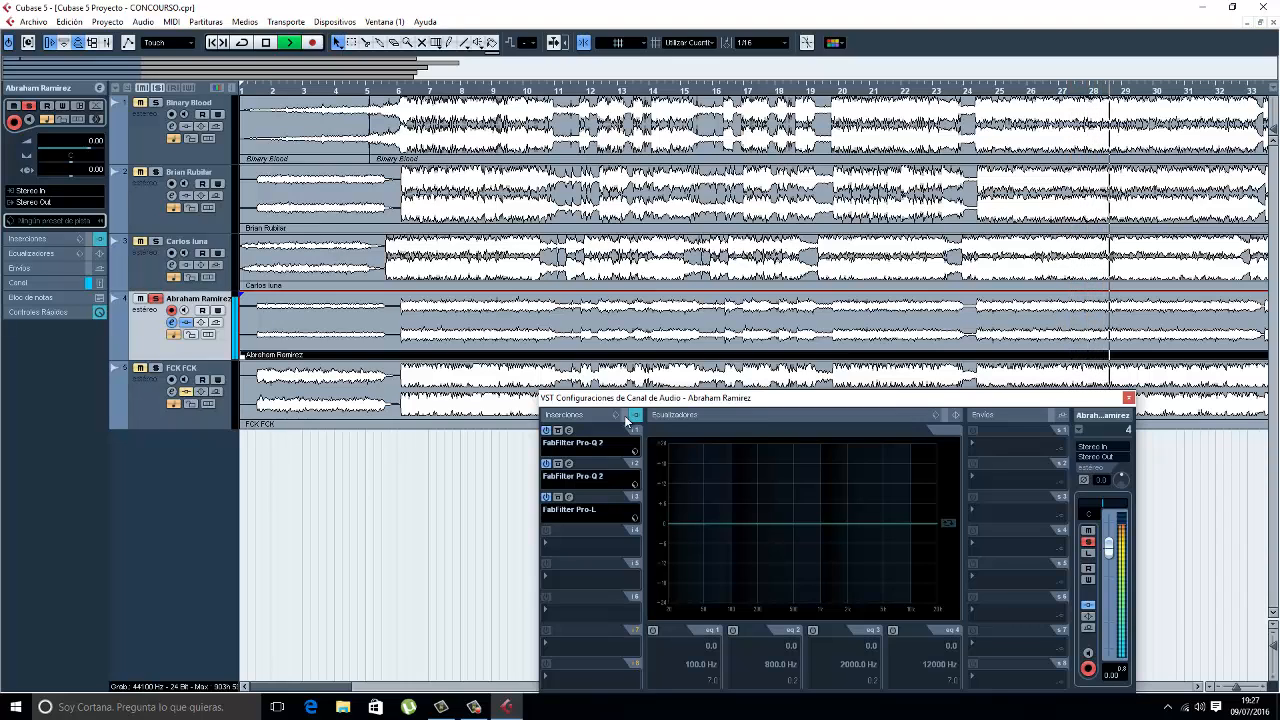
left_click(624, 414)
left_click(624, 414)
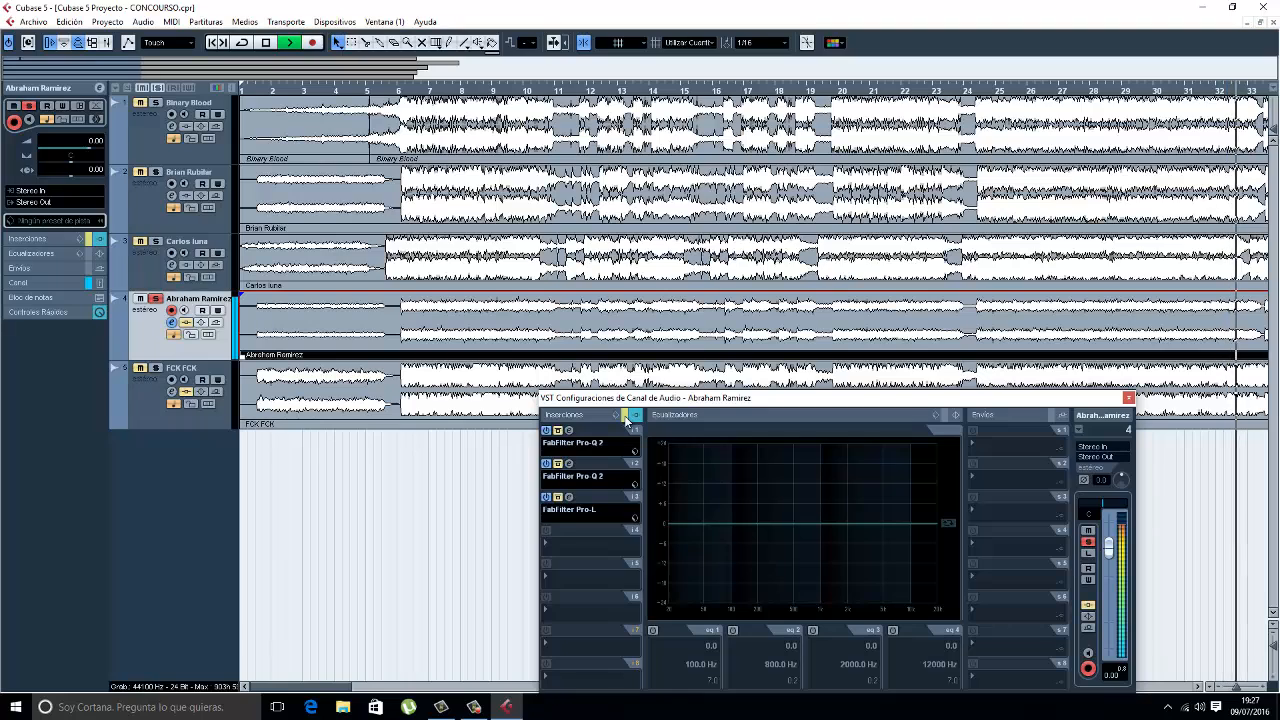
left_click(624, 414)
key("space")
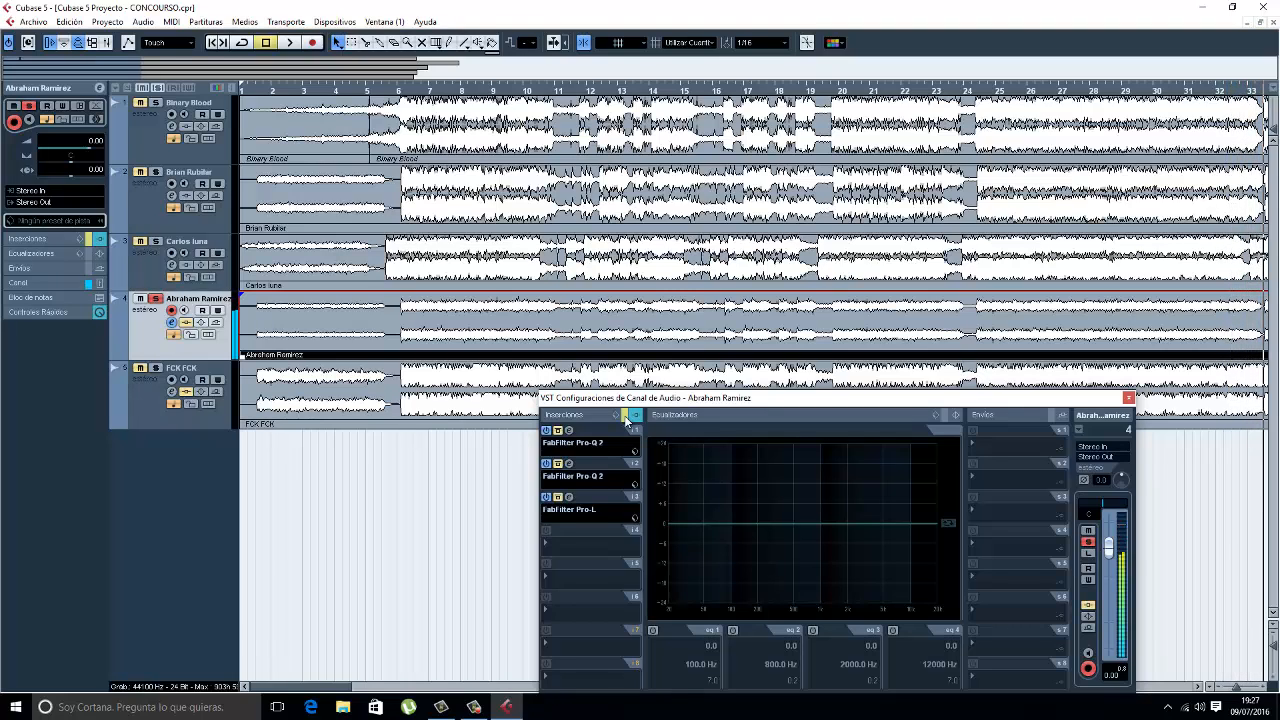
left_click(624, 414)
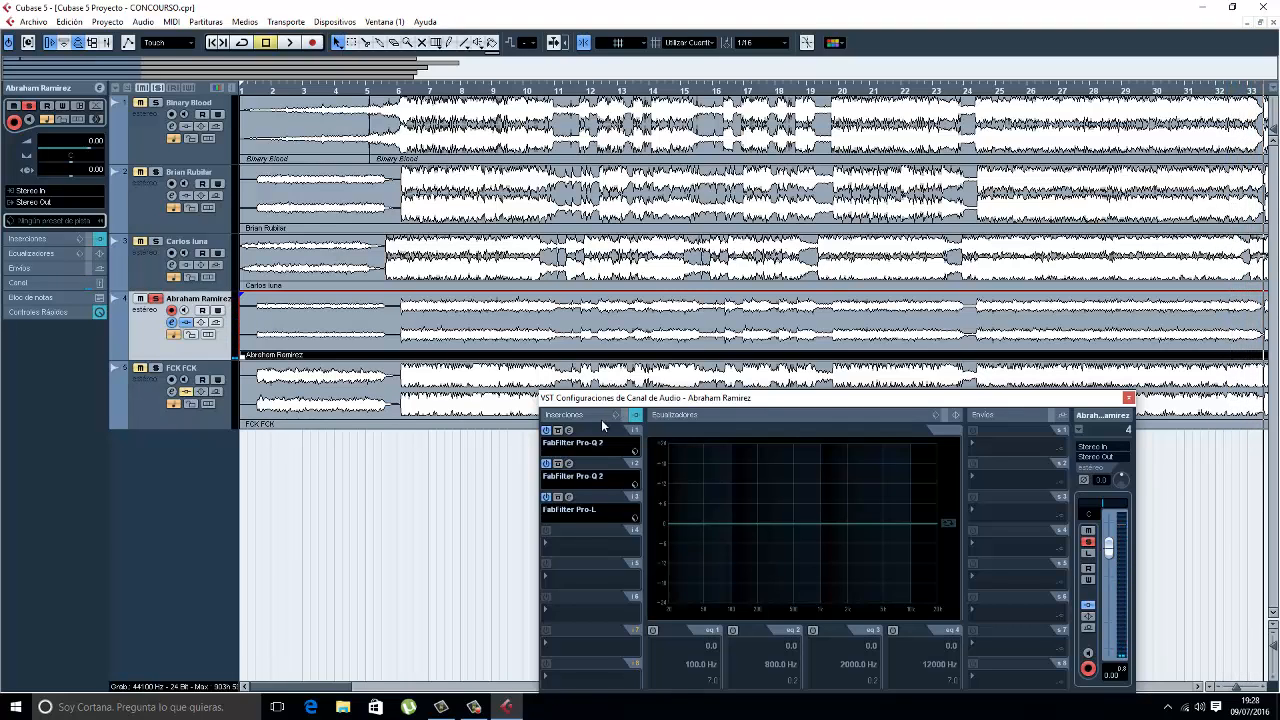
Deactivate all three of the fourth track's inserts: both Pro-Q 2 instances and Pro-L.
left_click(546, 430)
left_click(546, 464)
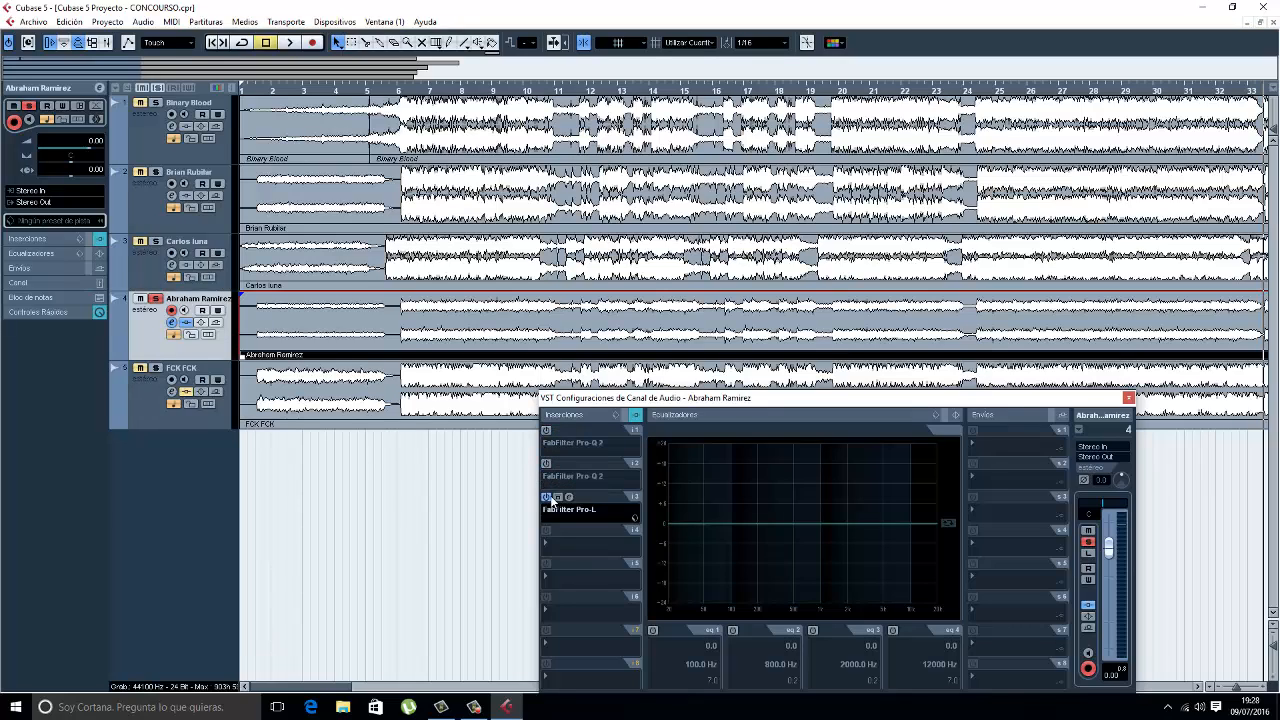
left_click(546, 497)
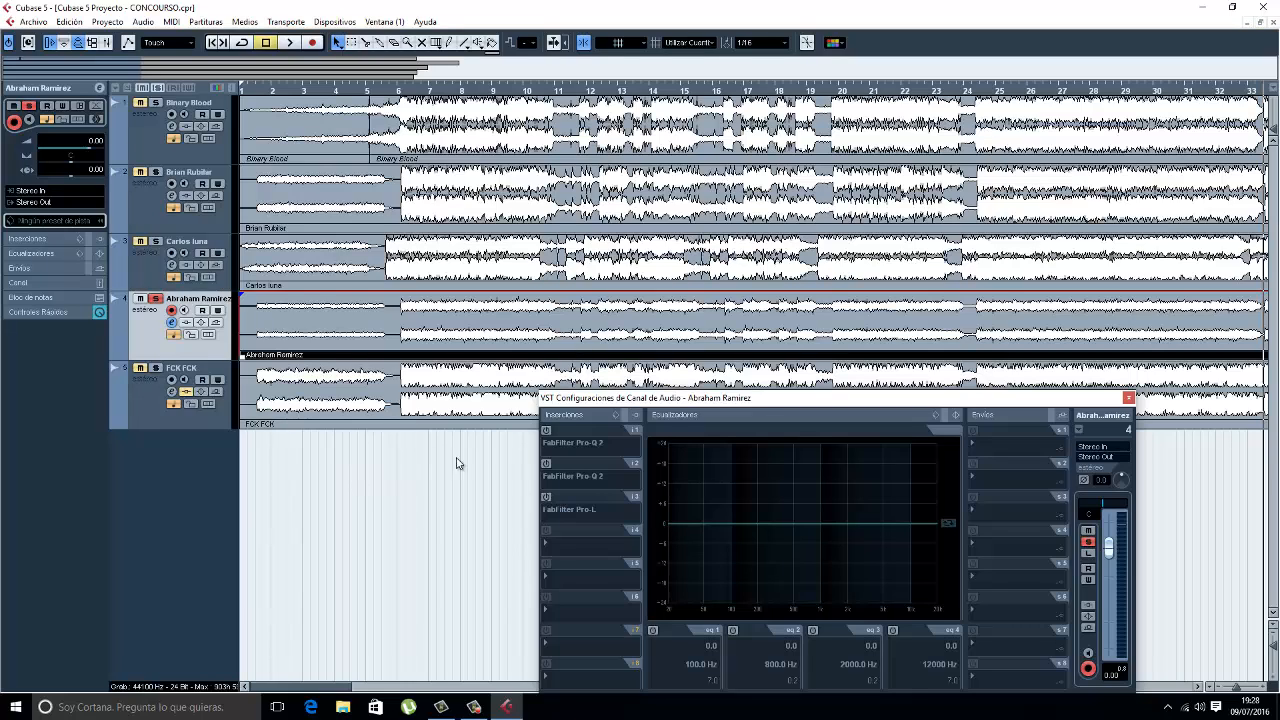
Move the solo from the fourth track to the fifth, close the fourth's channel settings, and briefly check the fifth's channel settings.
left_click_drag(743, 398, 655, 386)
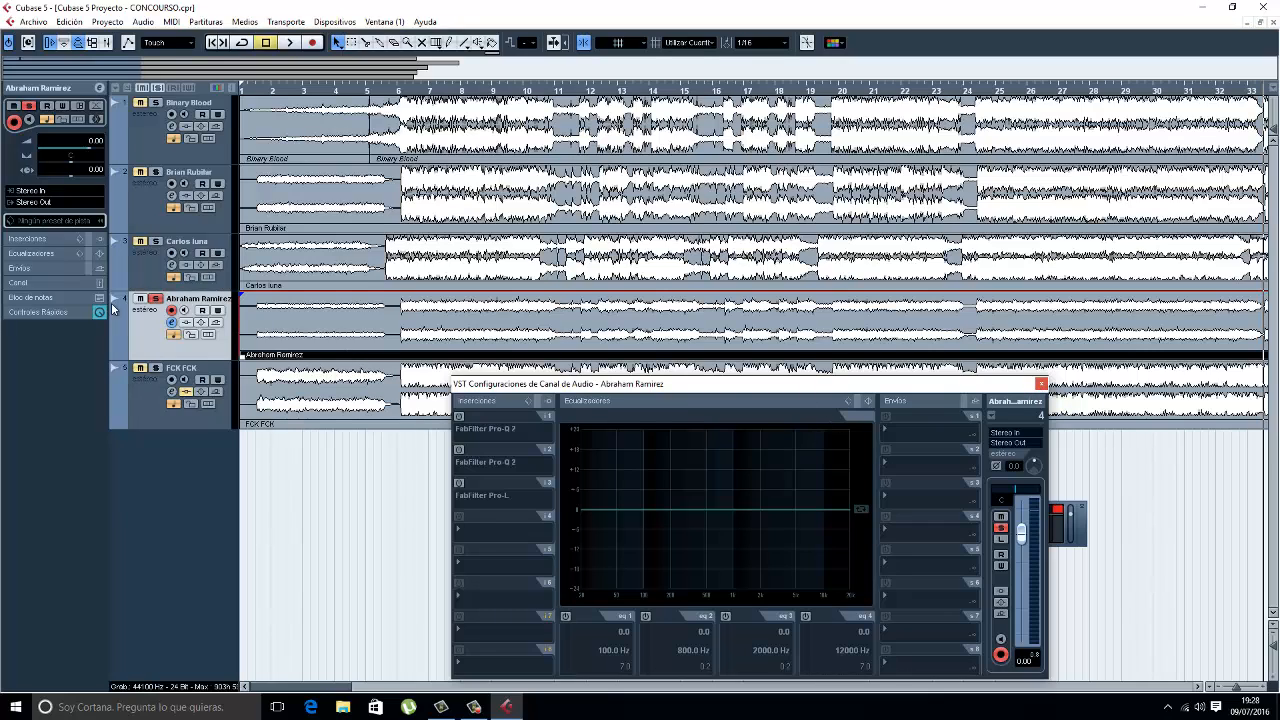
left_click(156, 299)
left_click(157, 369)
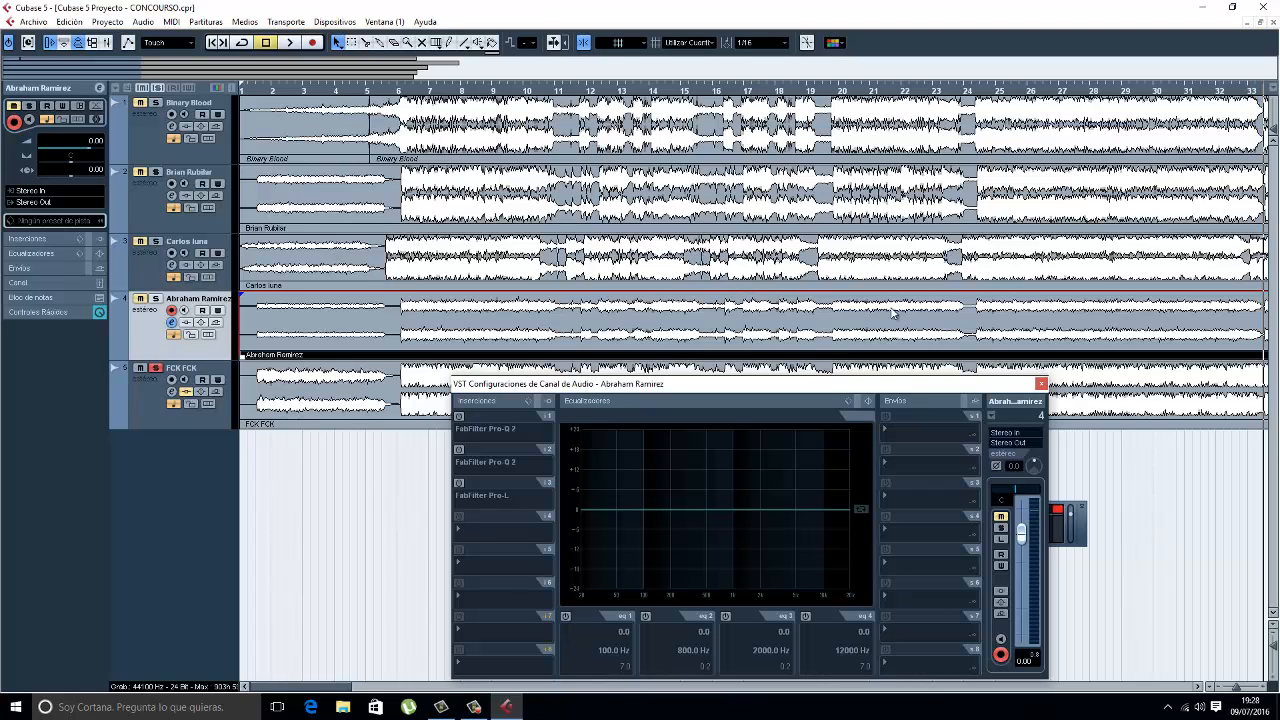
left_click(1040, 383)
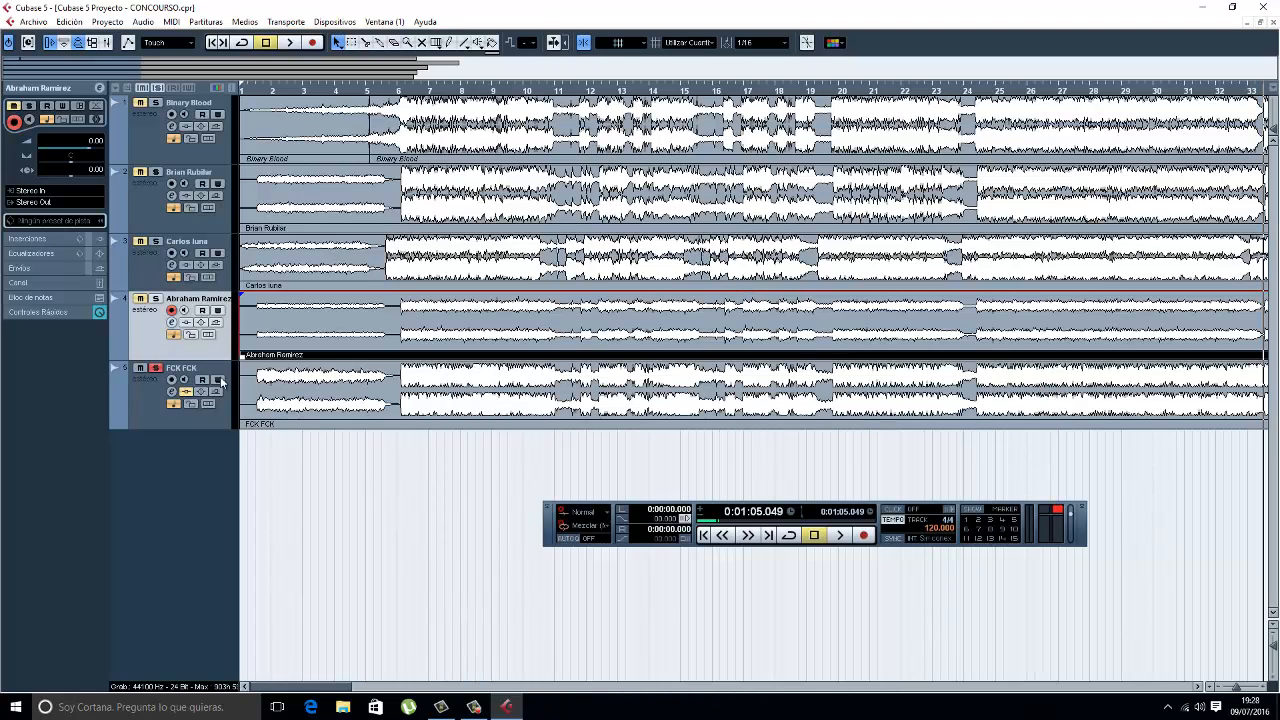
left_click(172, 392)
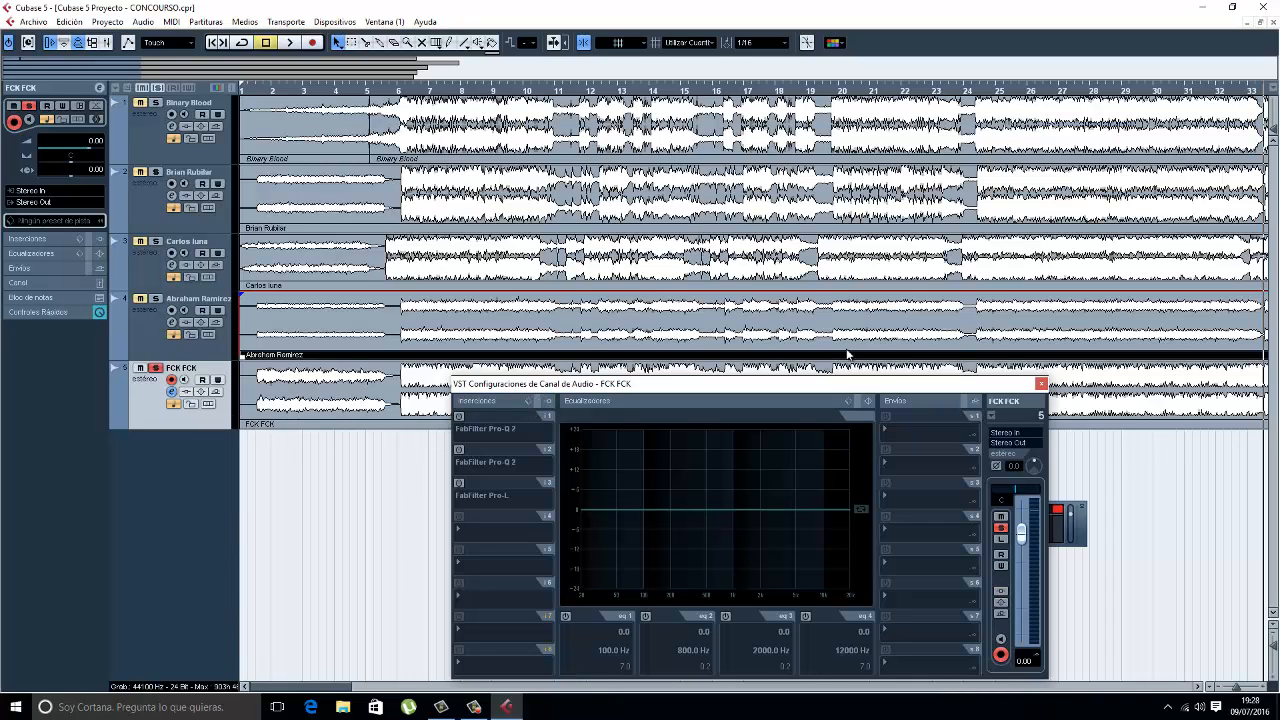
left_click(1040, 383)
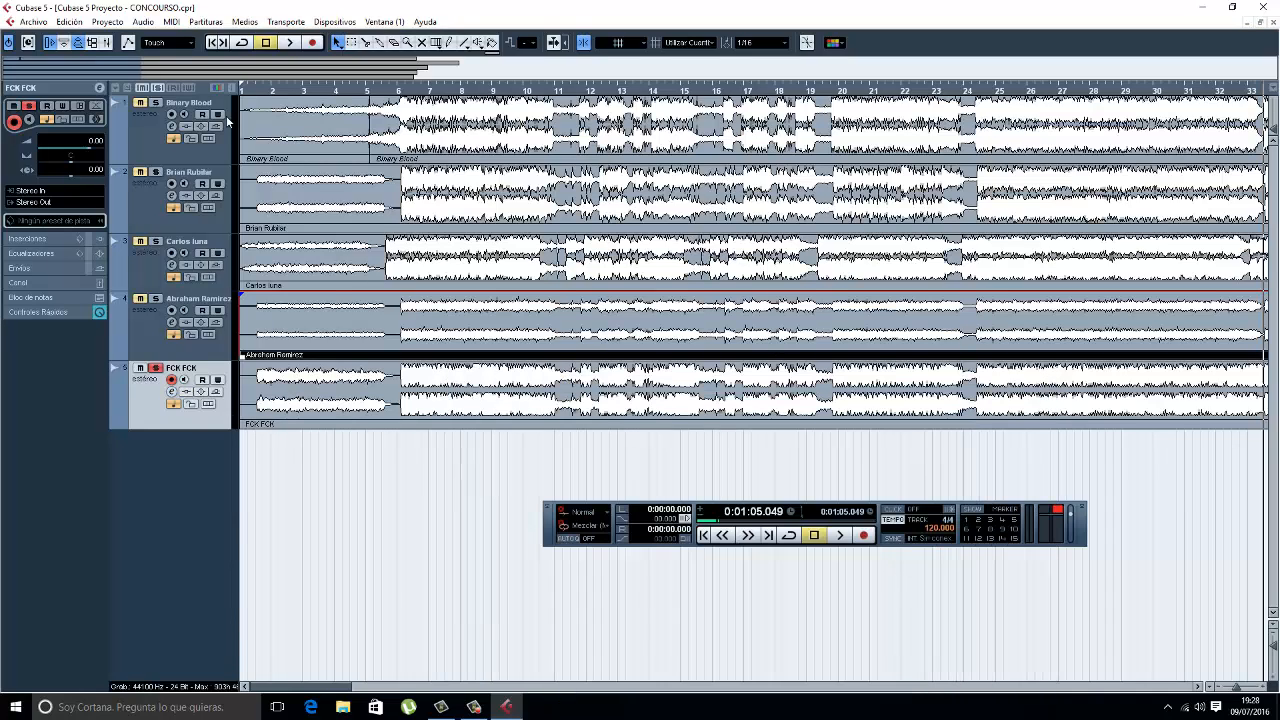
Play the soloed fifth track from the beginning, jump to about bar 19 and then bar 24, and stop playback.
left_click(252, 95)
key("space")
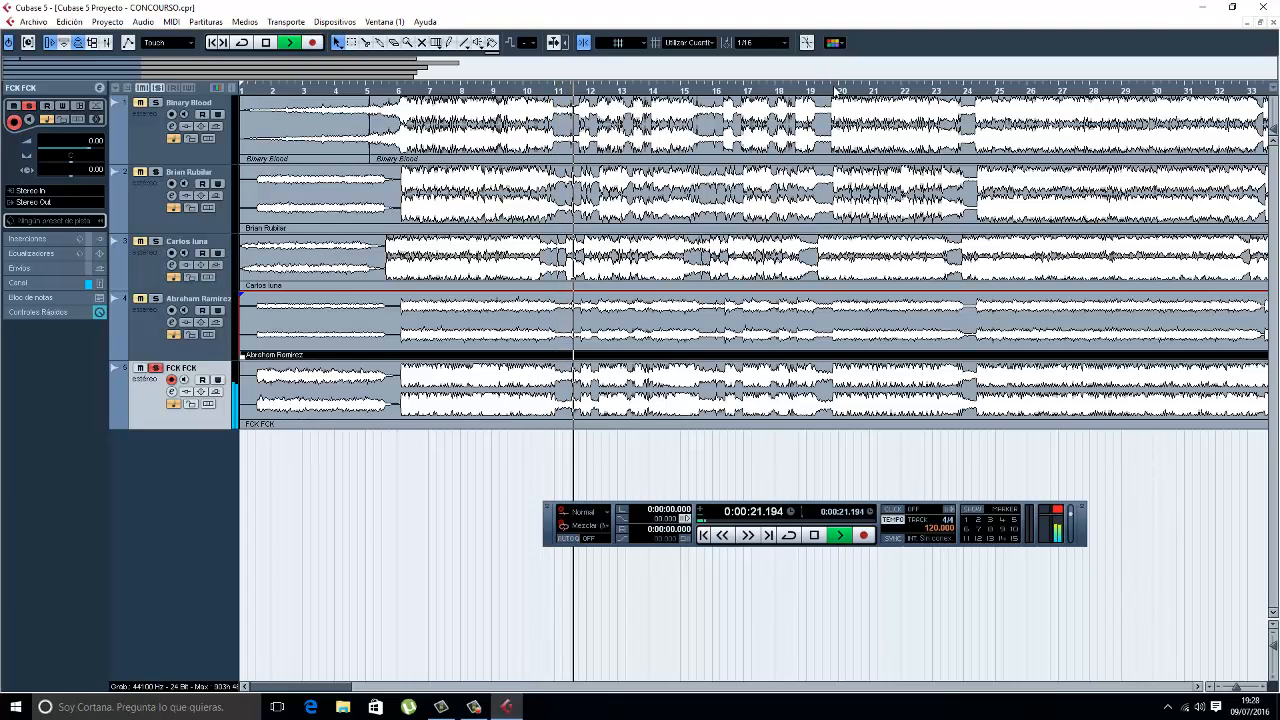
left_click(829, 91)
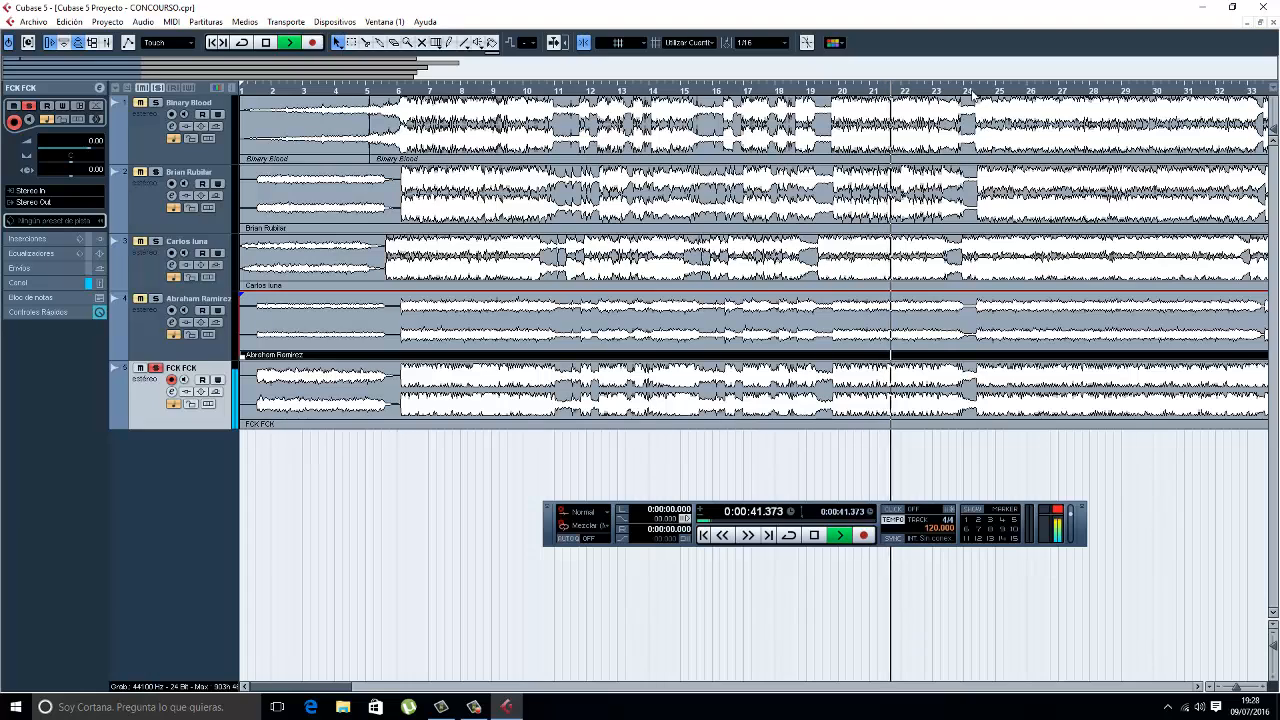
left_click(971, 95)
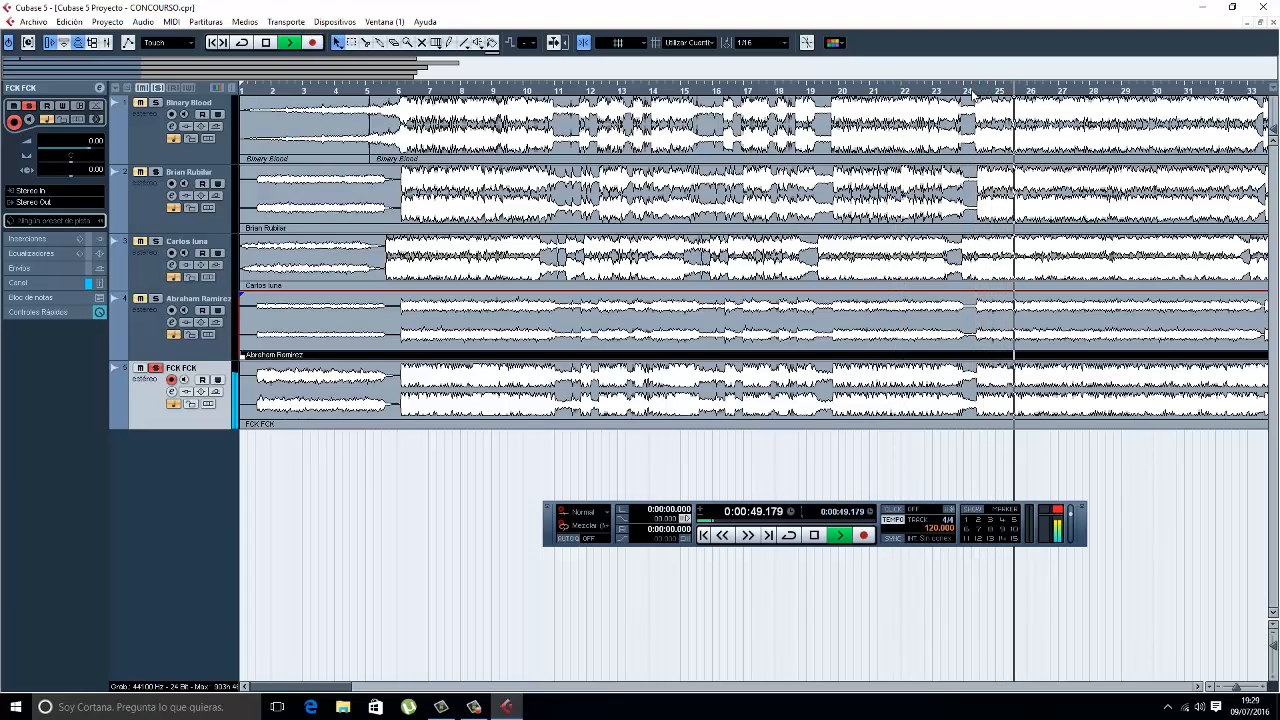
left_click(266, 43)
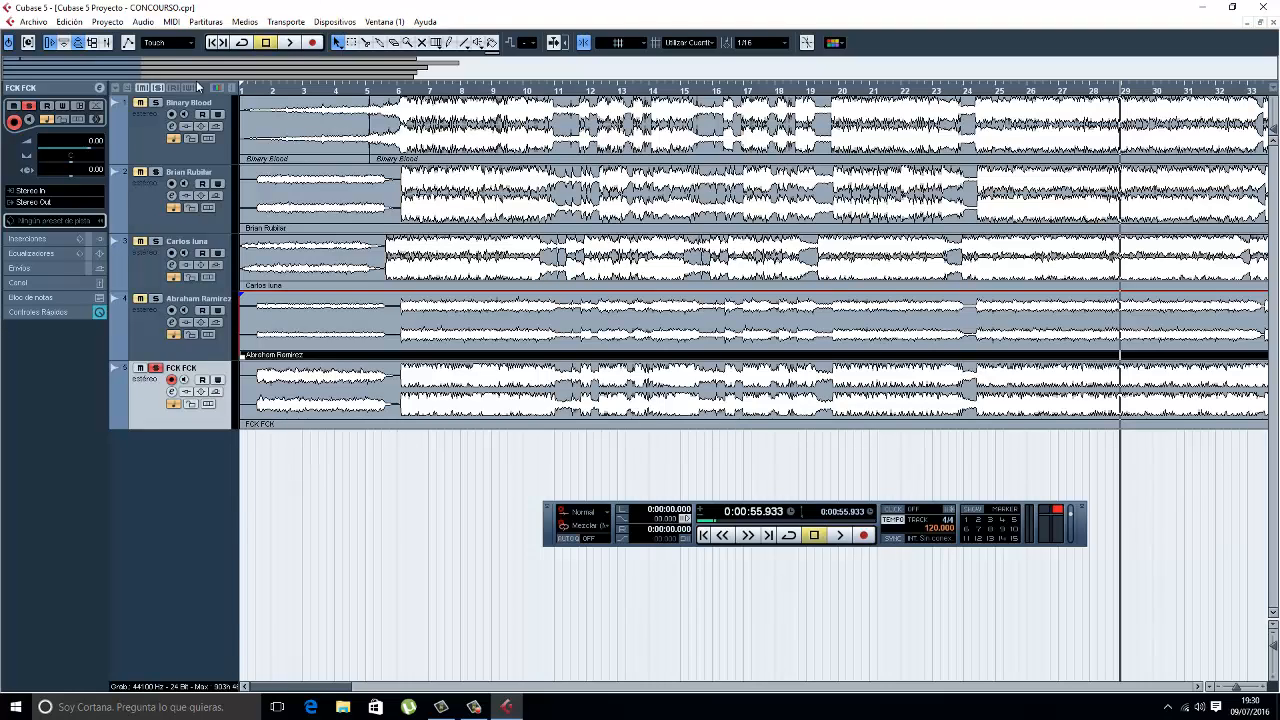
Replay short passages of the fifth track from between bars 10 and 11 and from bar 7, stopping after each.
left_click(579, 91)
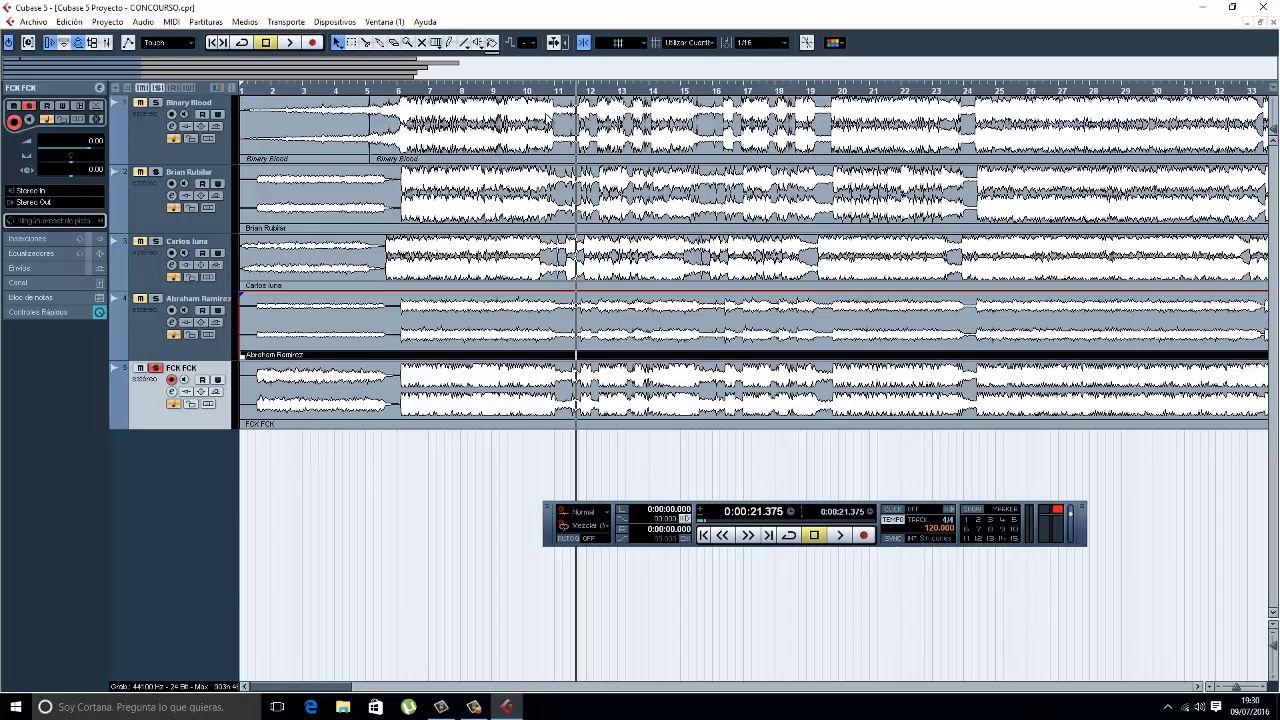
left_click(546, 92)
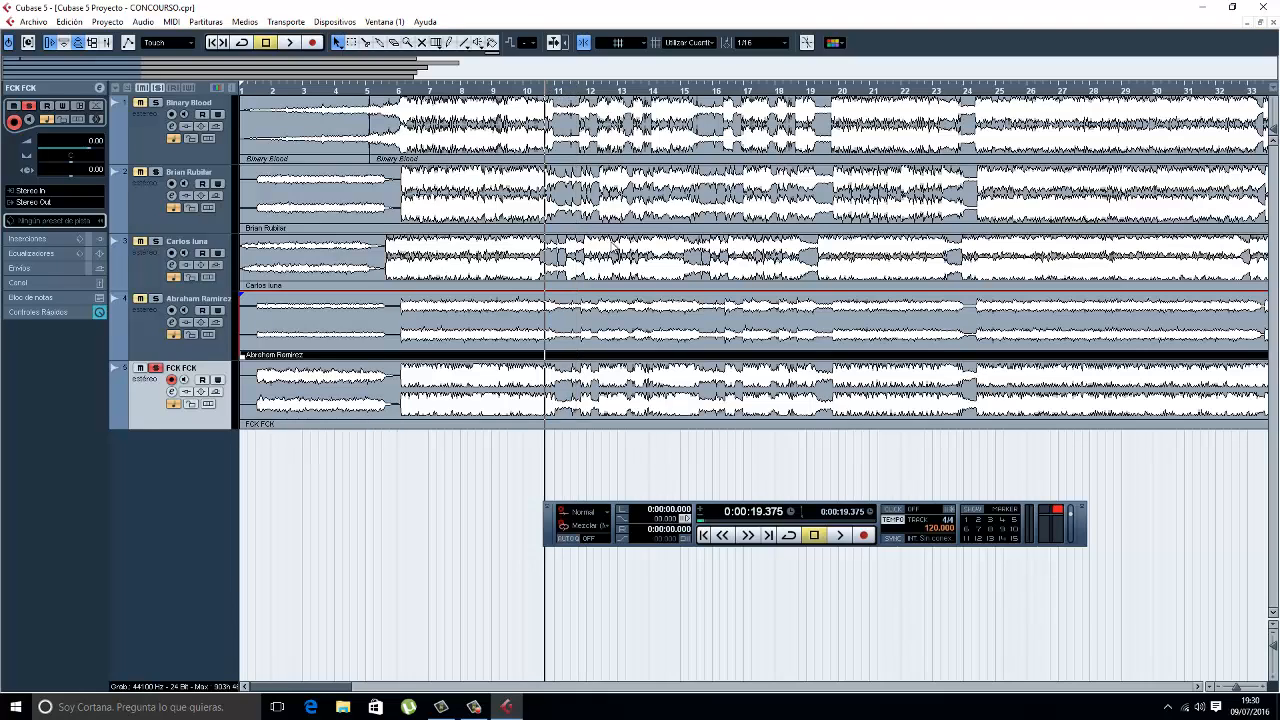
key("space")
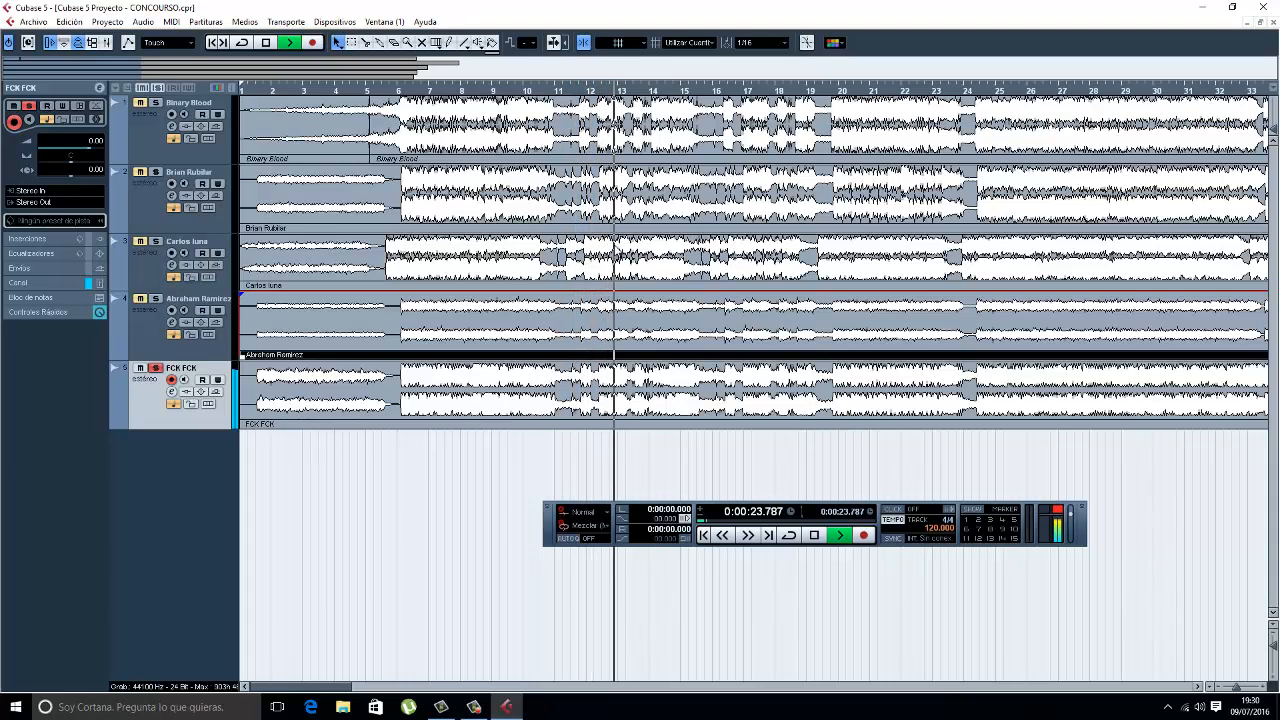
key("space")
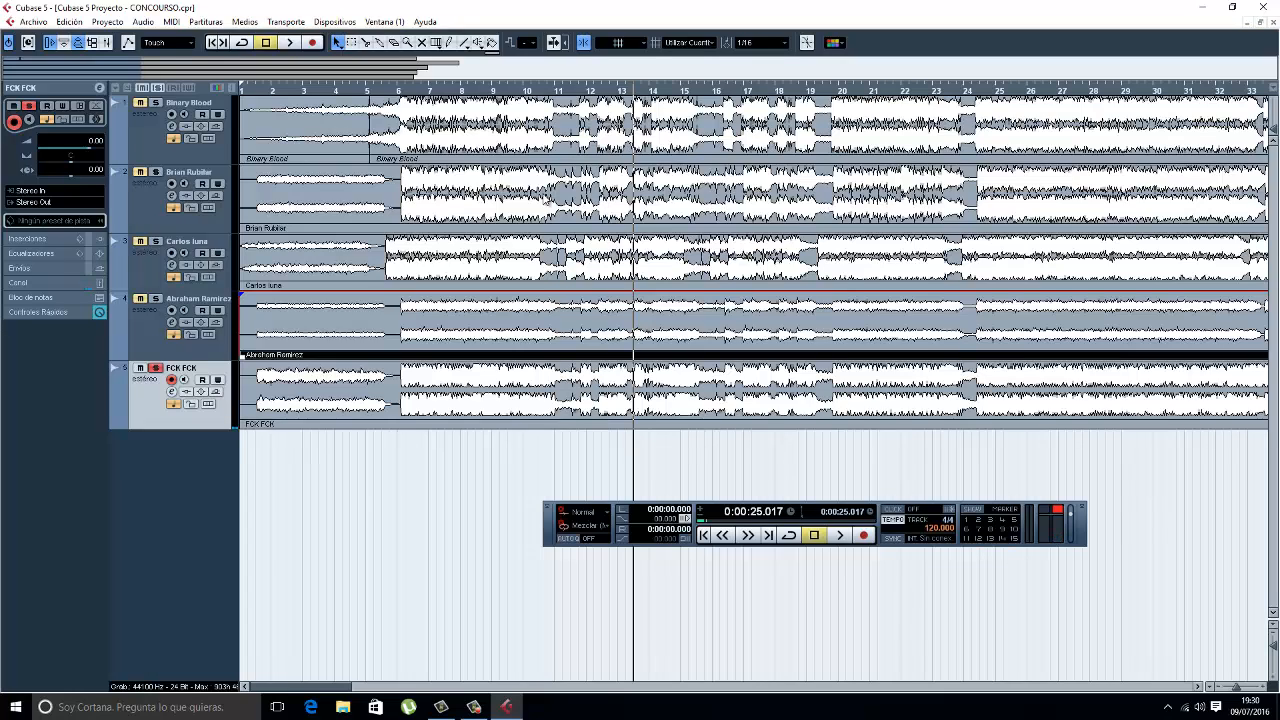
left_click(510, 90)
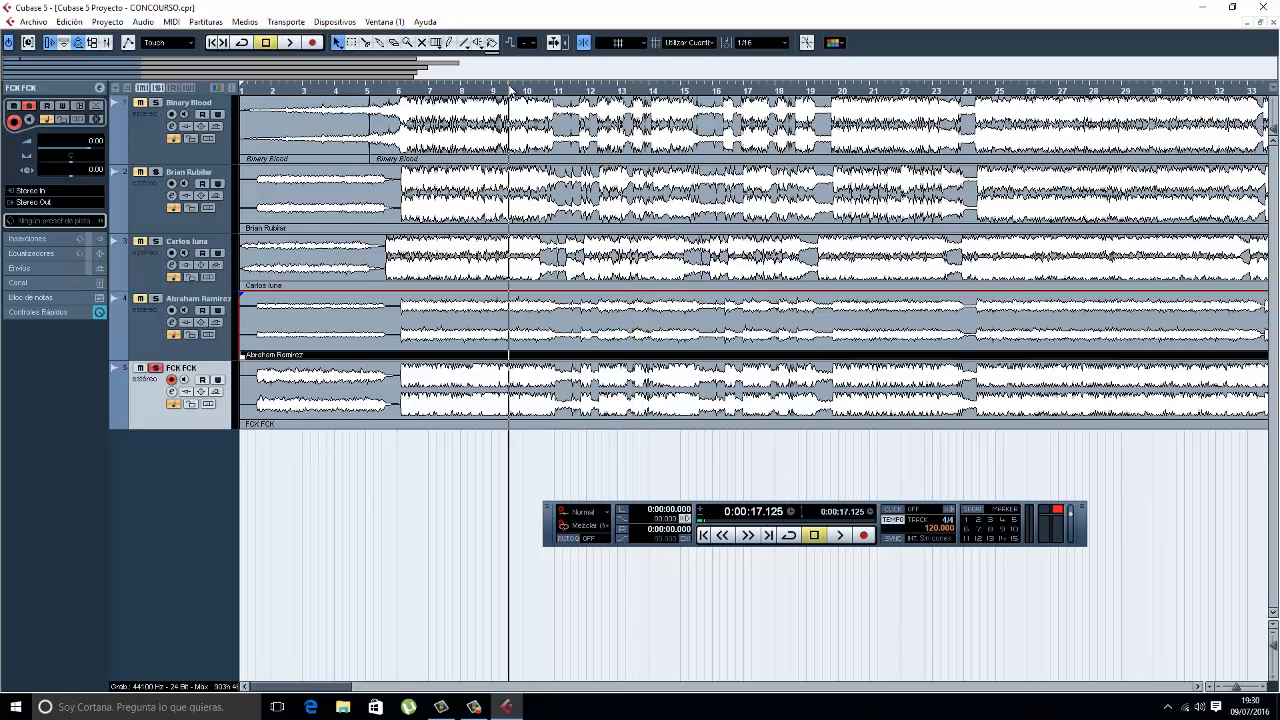
left_click(430, 90)
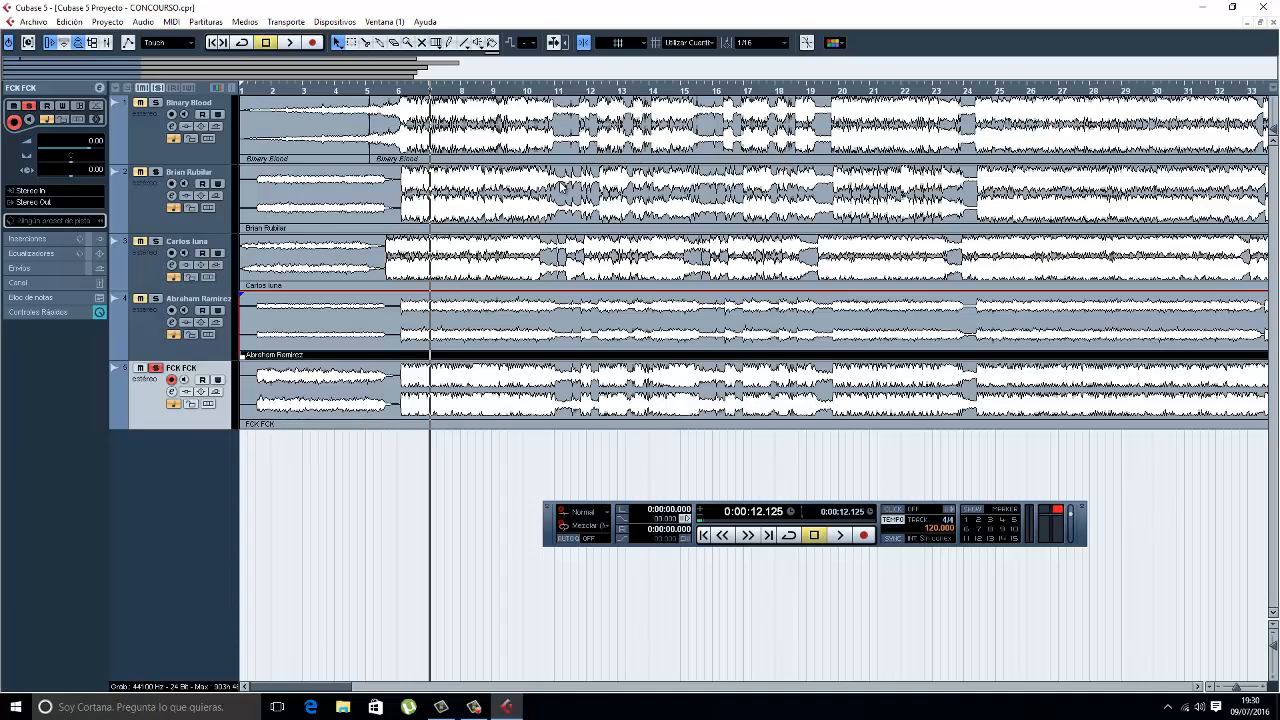
key("space")
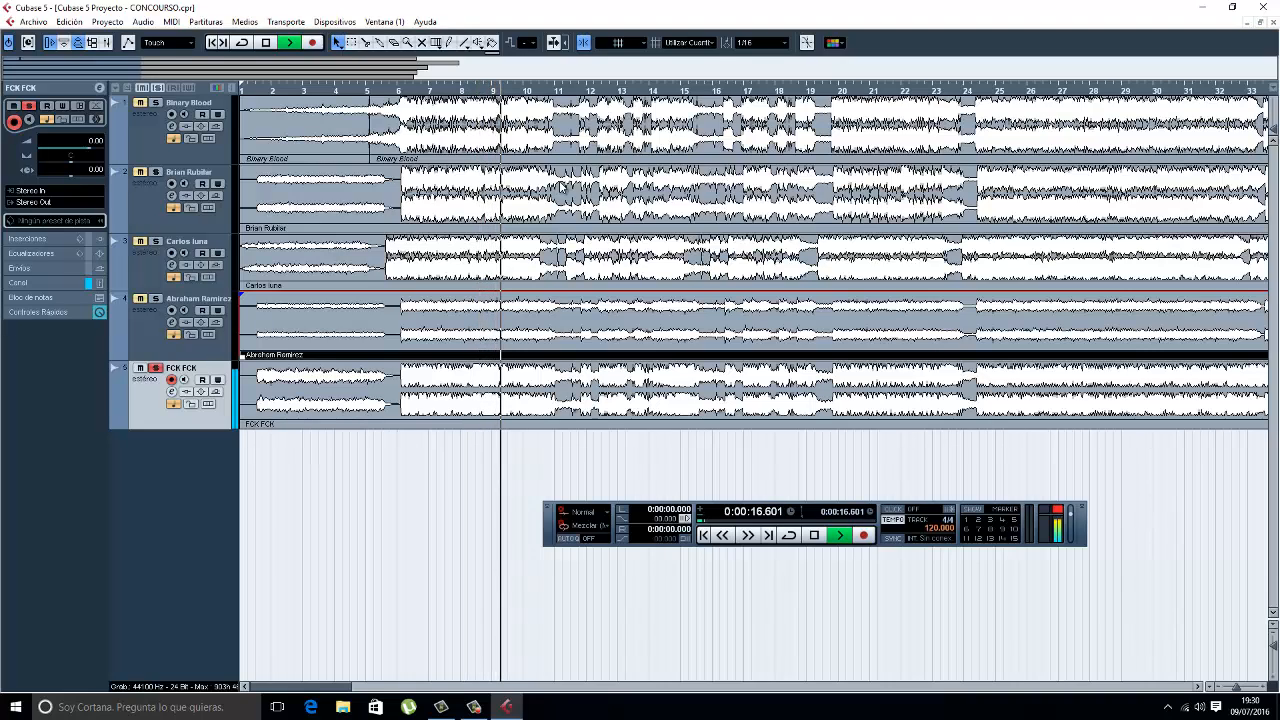
key("space")
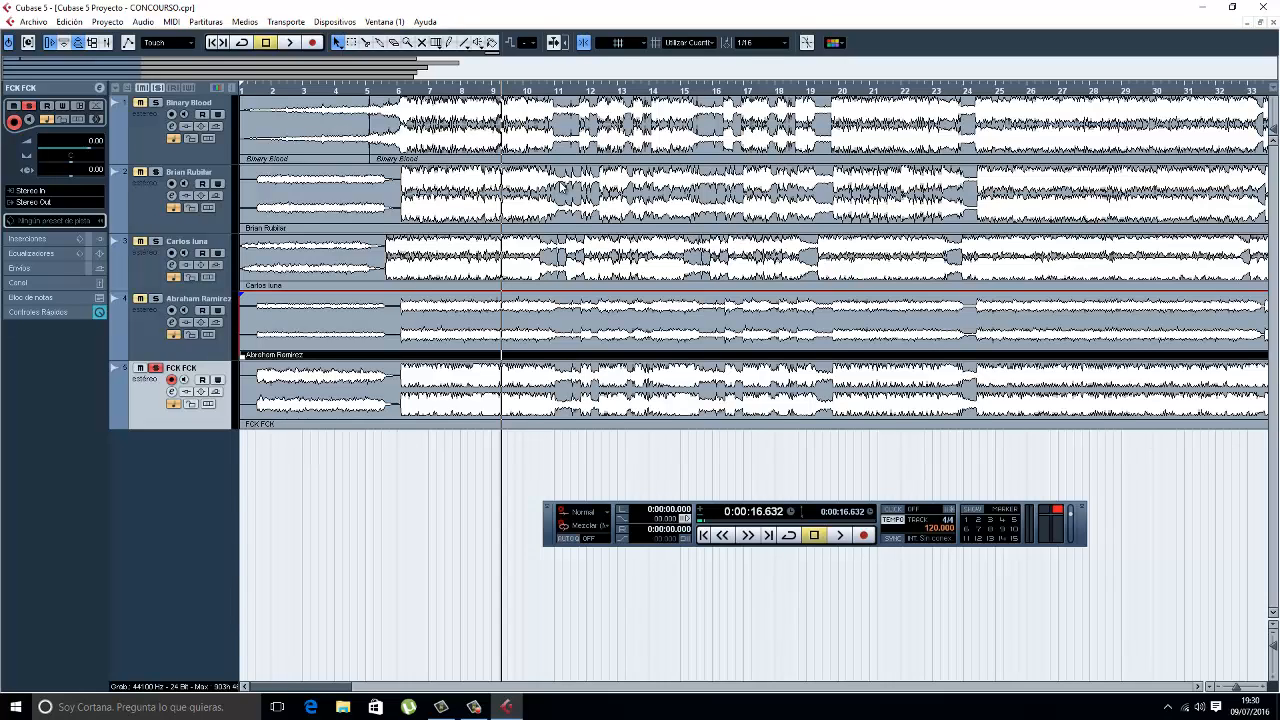
Open the fifth track's channel settings, move the window off the tracks, and audition the intro from about bar 2 without inserts.
left_click(171, 392)
left_click_drag(563, 387, 675, 306)
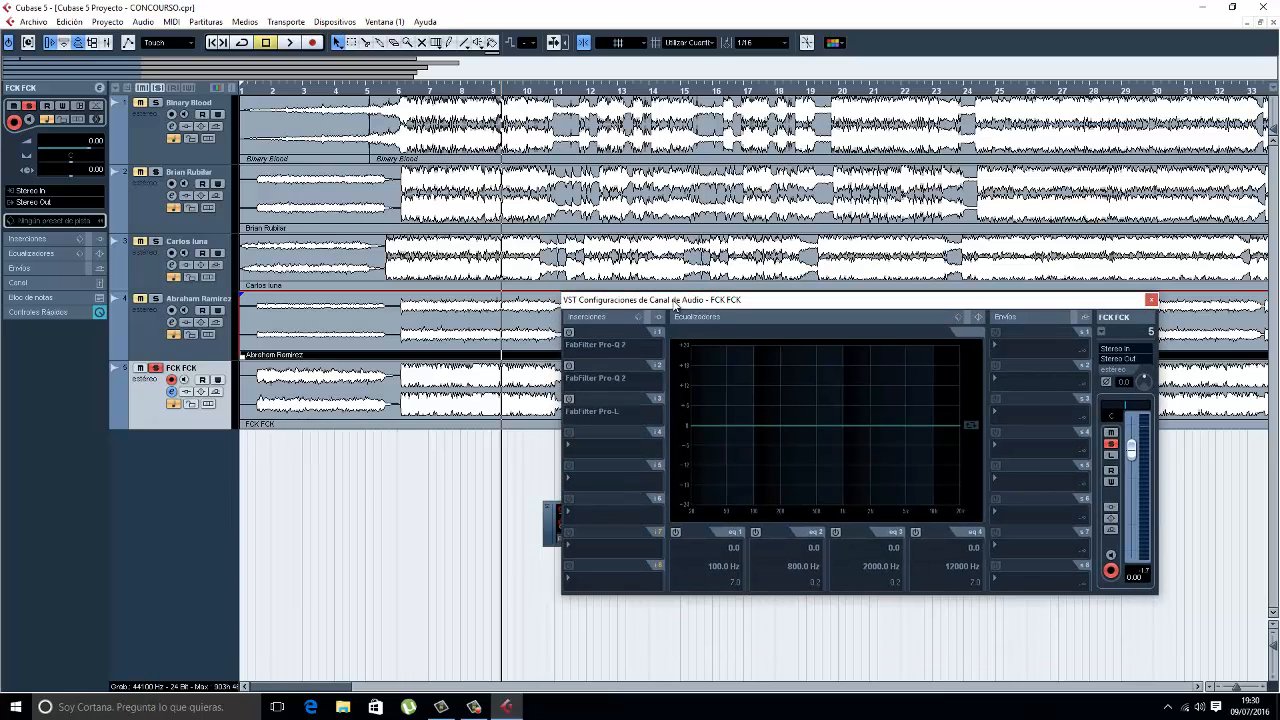
left_click(274, 92)
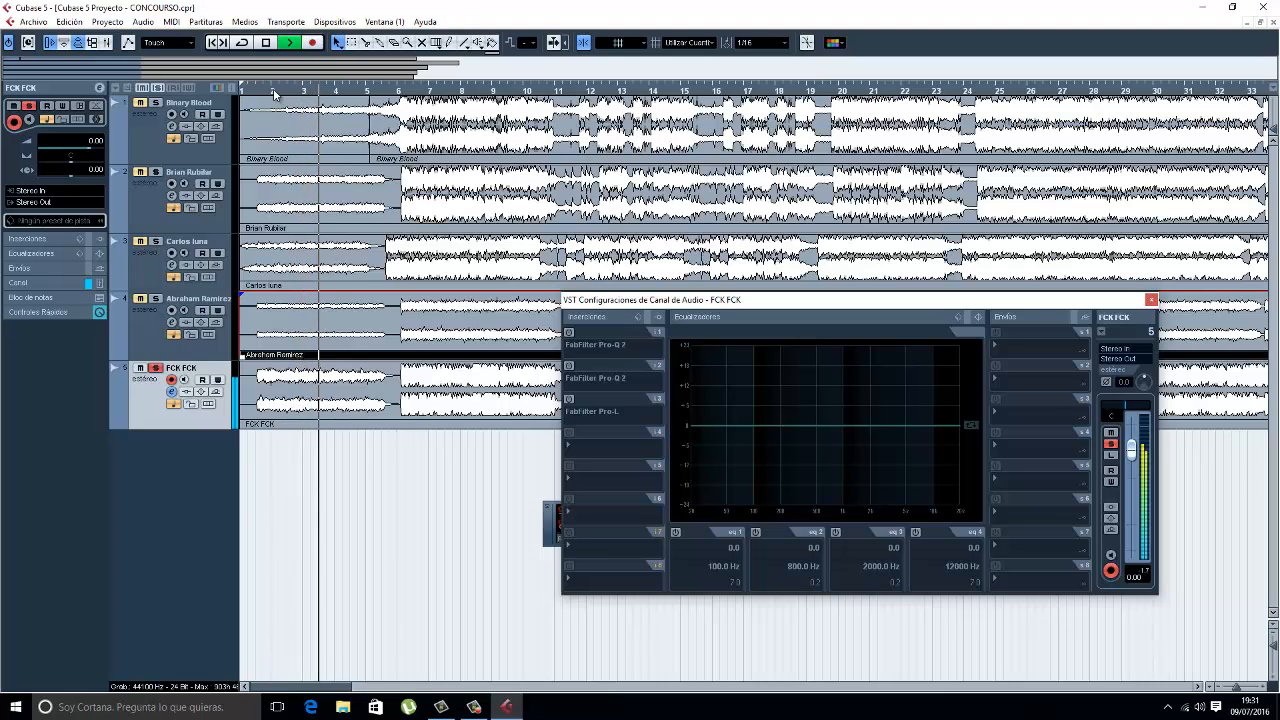
key("space")
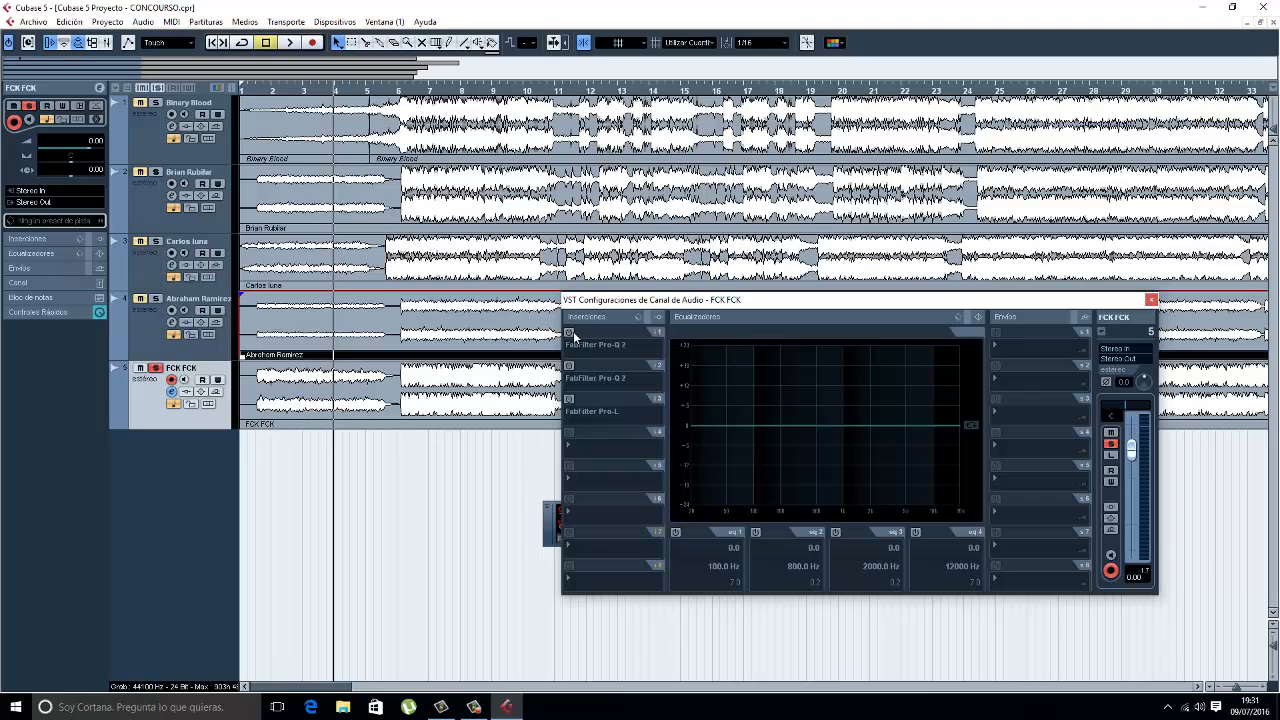
Activate the fifth track's second Pro-Q 2 insert, switch on its bypass, and move the plug-in window up.
left_click(569, 365)
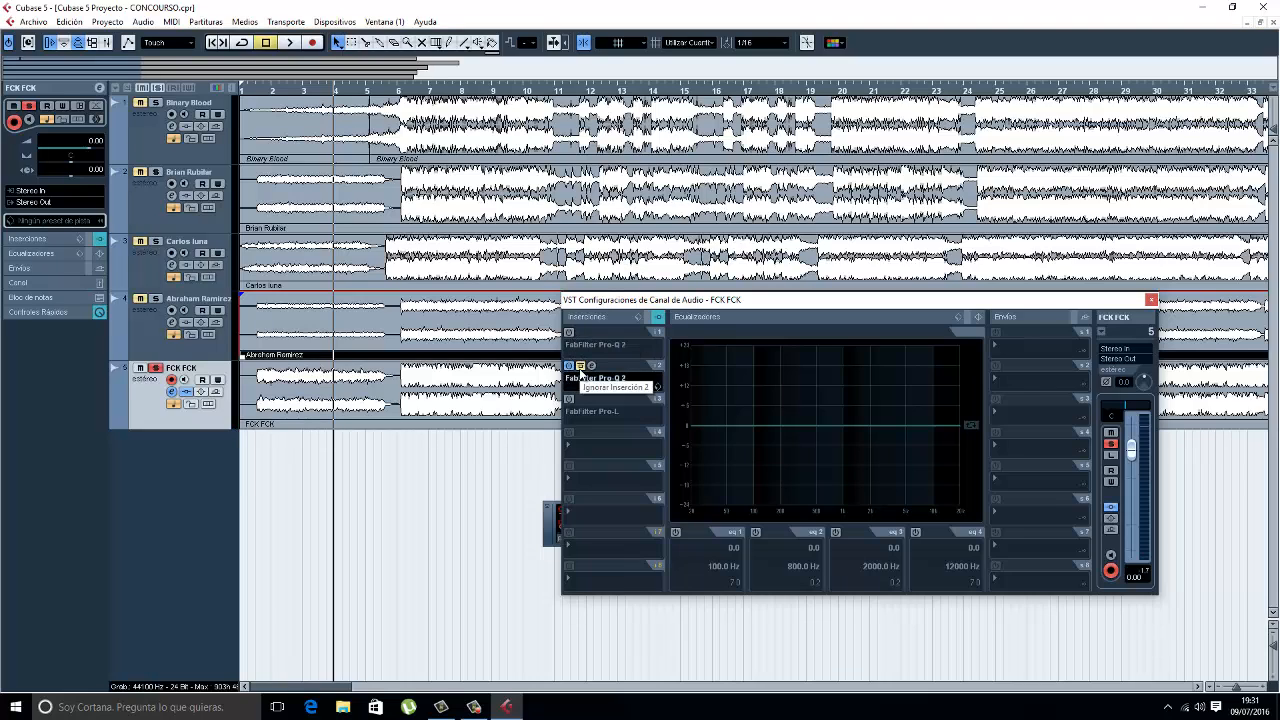
left_click(581, 367)
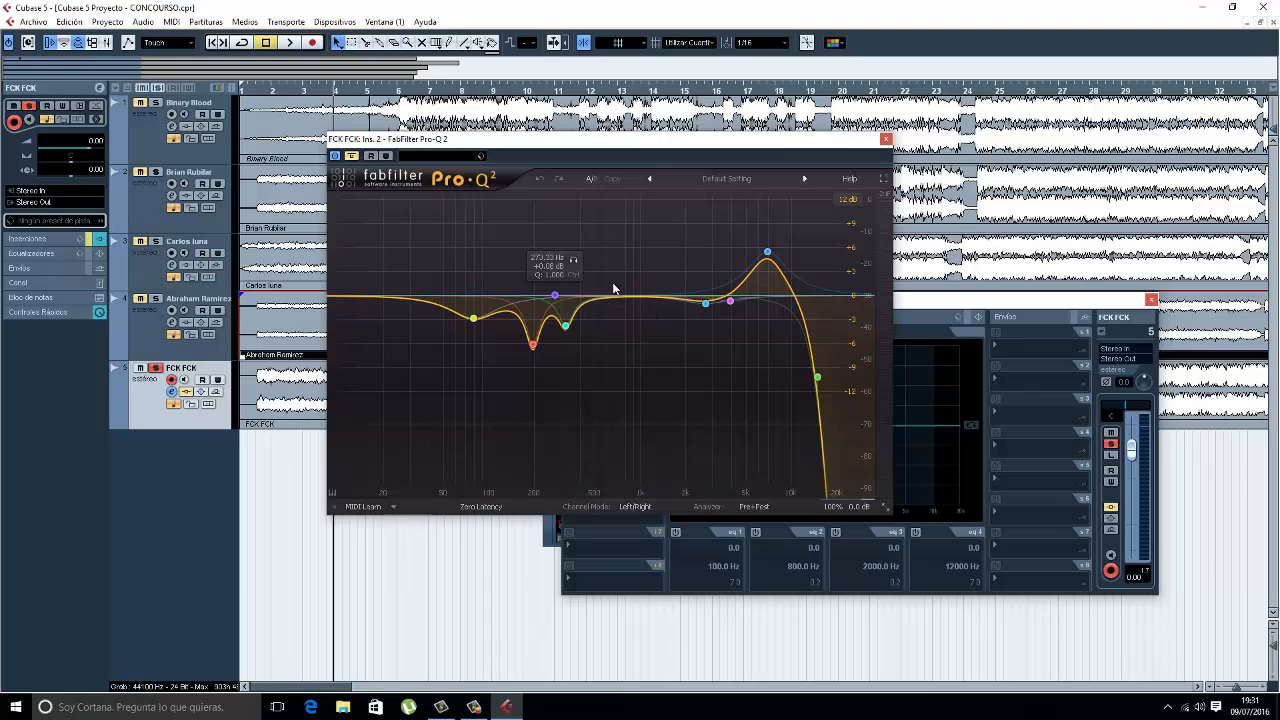
left_click_drag(692, 139, 725, 124)
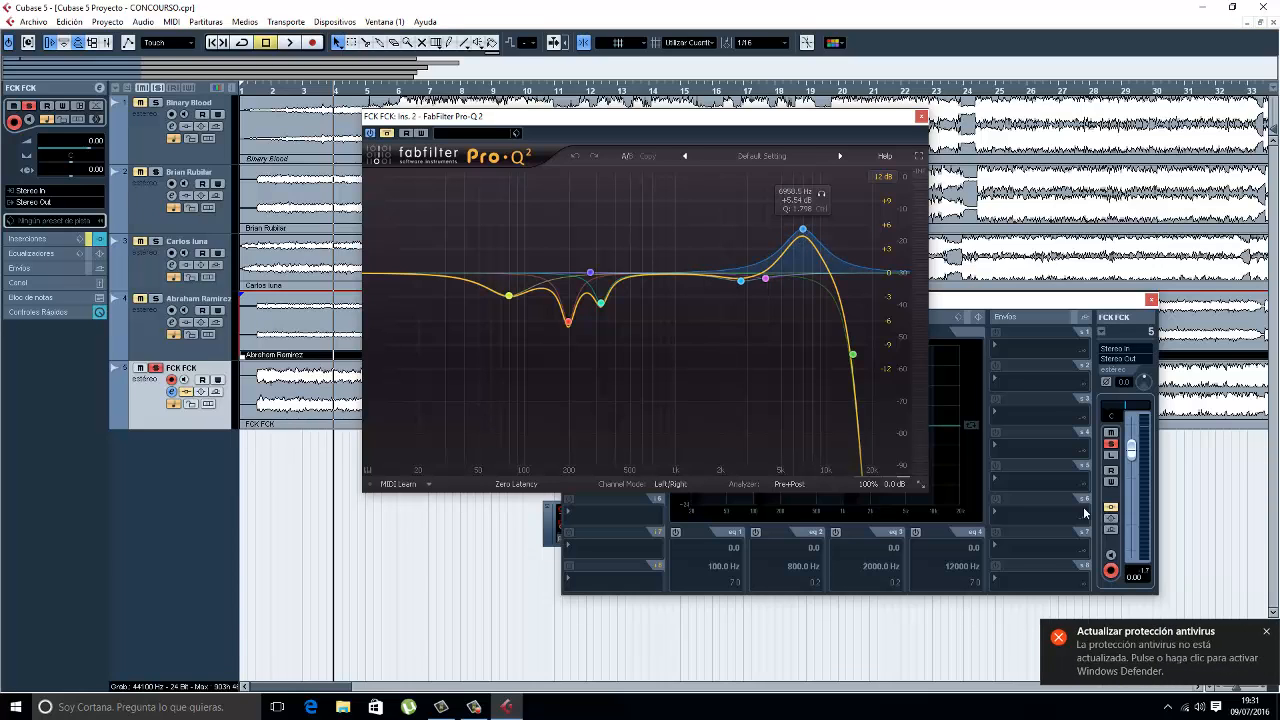
Dismiss the antivirus notification, return to the project, and rearrange the channel settings and Pro-Q 2 windows to expose the EQ curve.
left_click(1266, 635)
left_click(1263, 634)
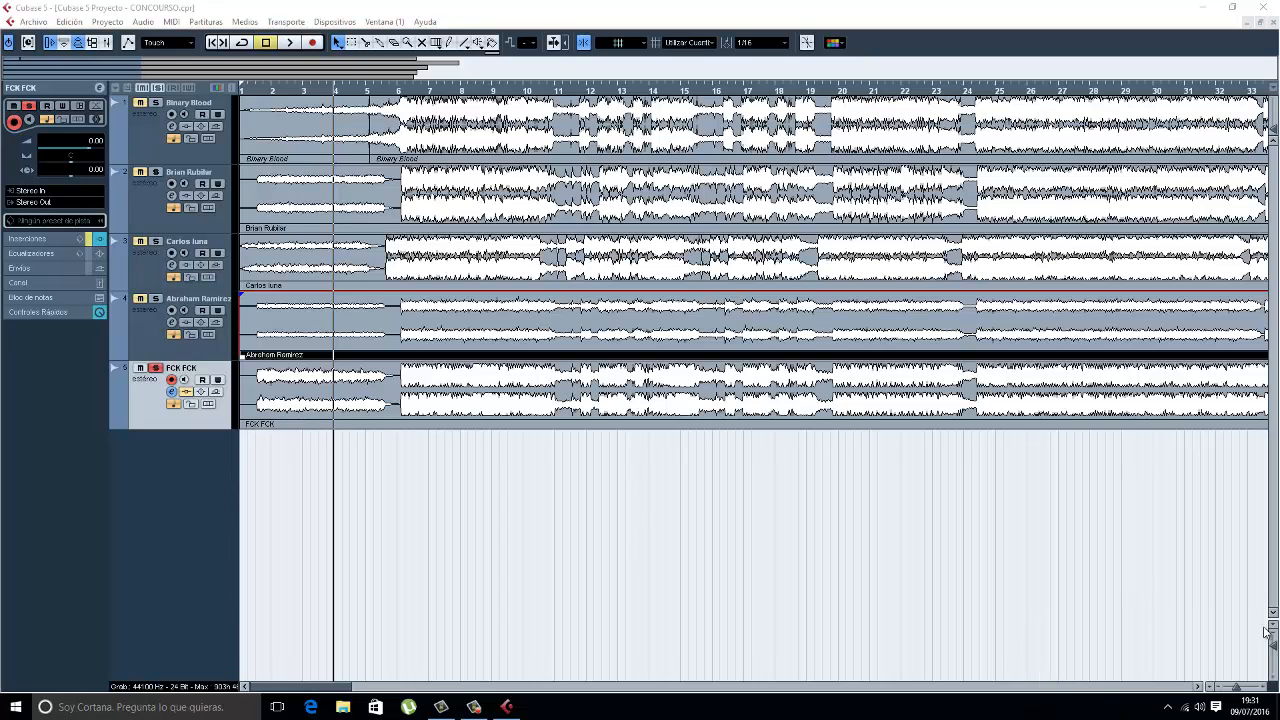
left_click(847, 516)
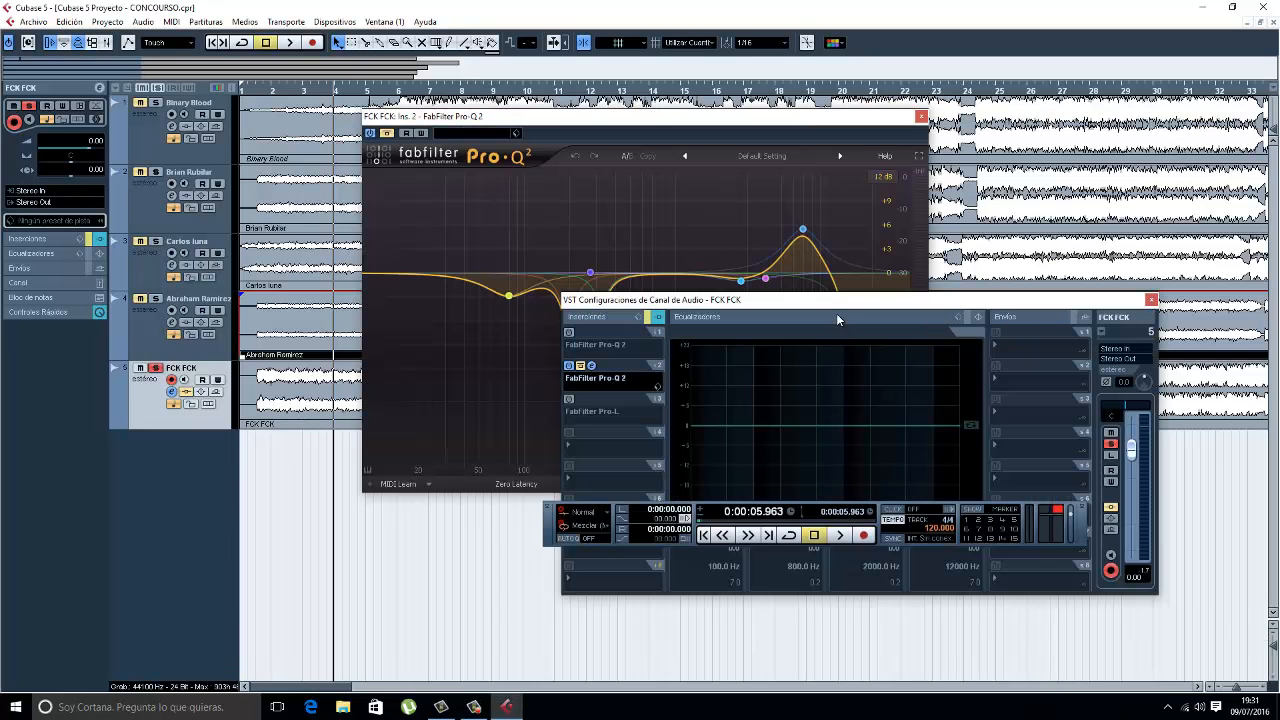
left_click_drag(838, 319, 762, 431)
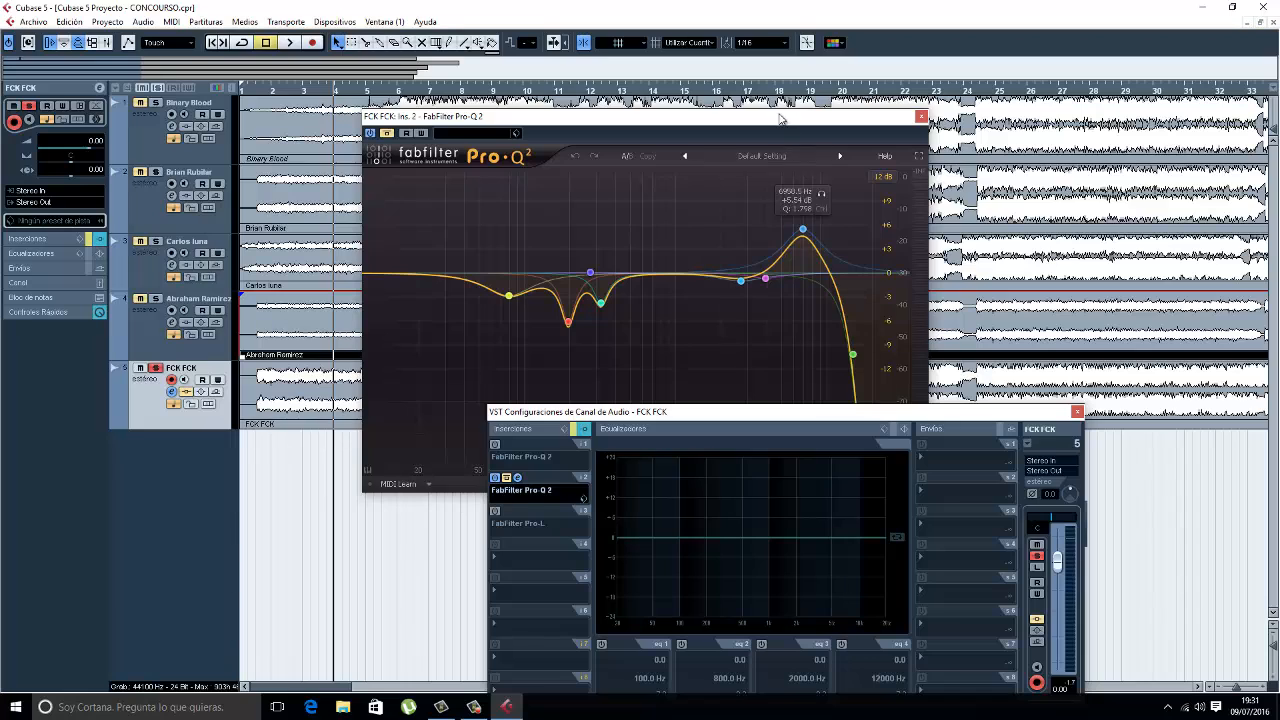
left_click_drag(780, 119, 698, 100)
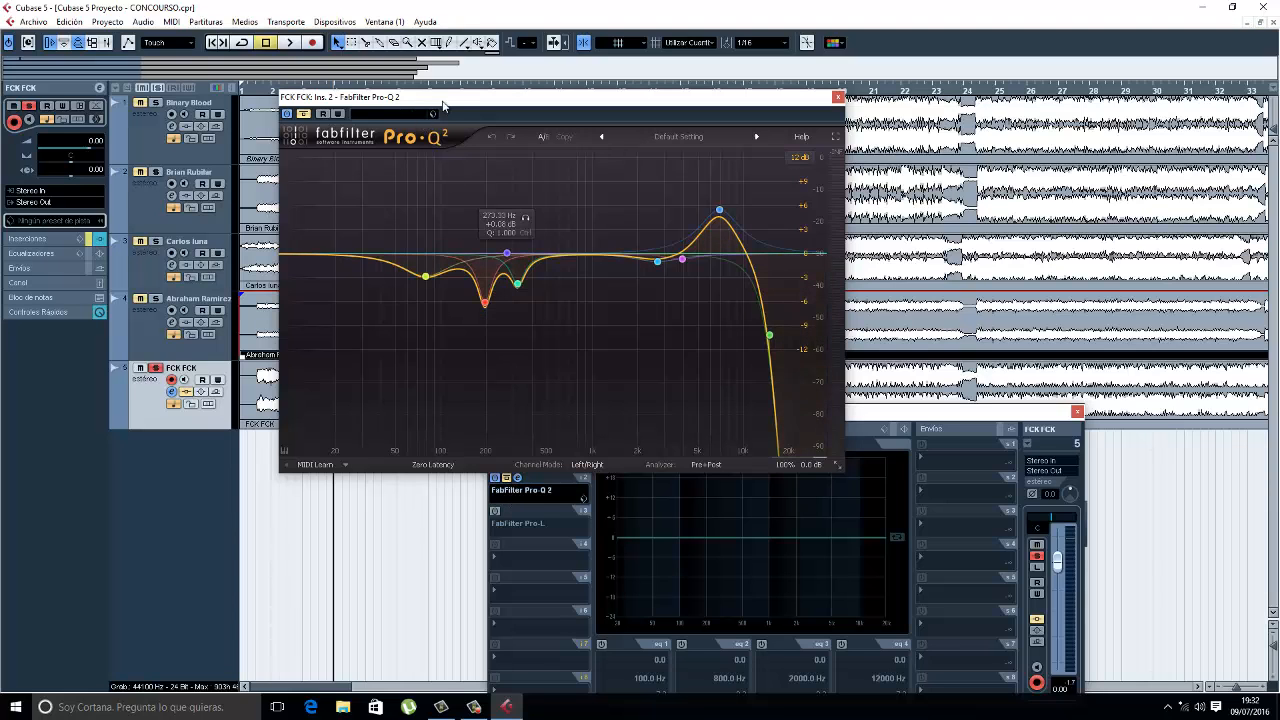
Move the Pro-Q 2 window clear of the intro and play from about bar 6, toggling the plug-in's bypass to compare the sound.
left_click_drag(445, 100, 773, 133)
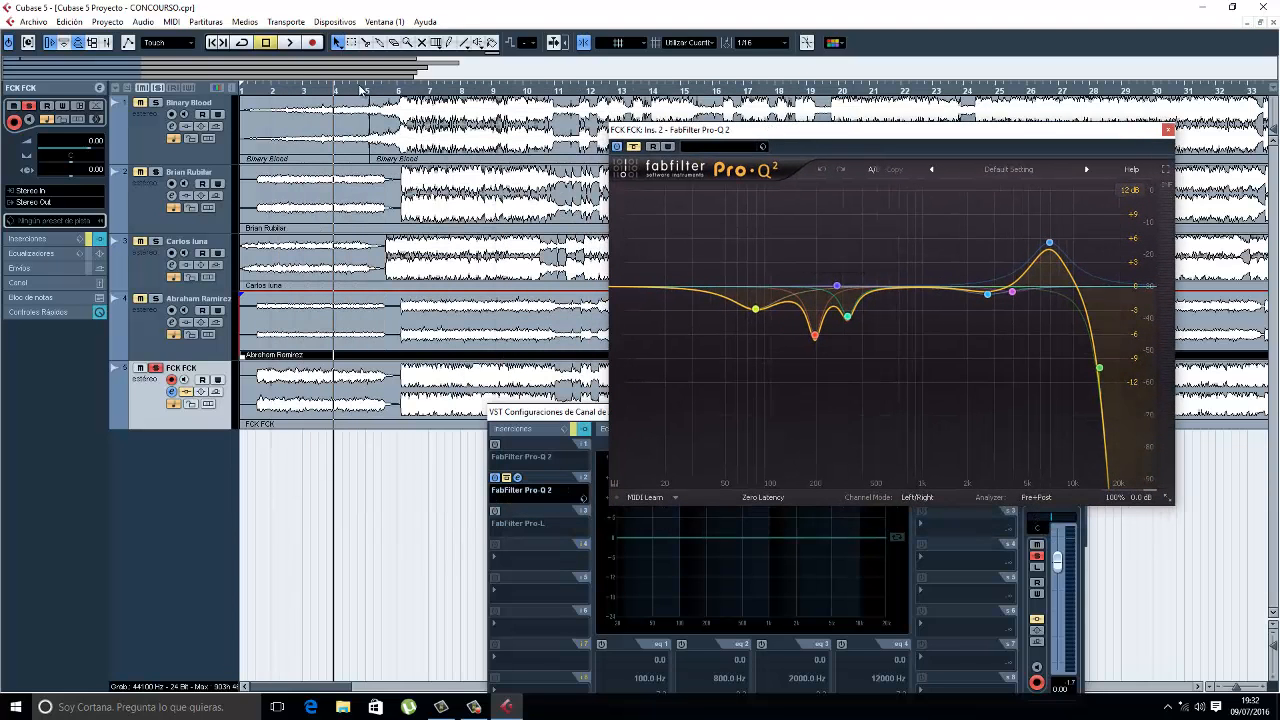
left_click(395, 95)
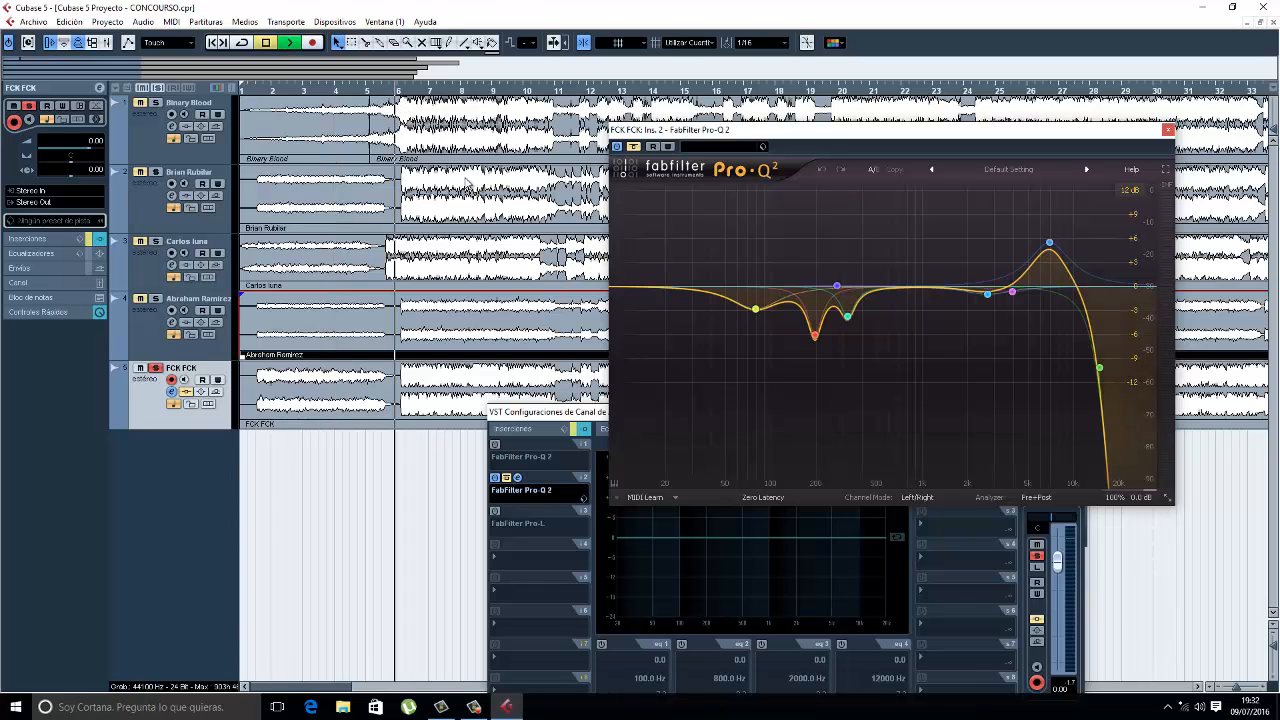
key("space")
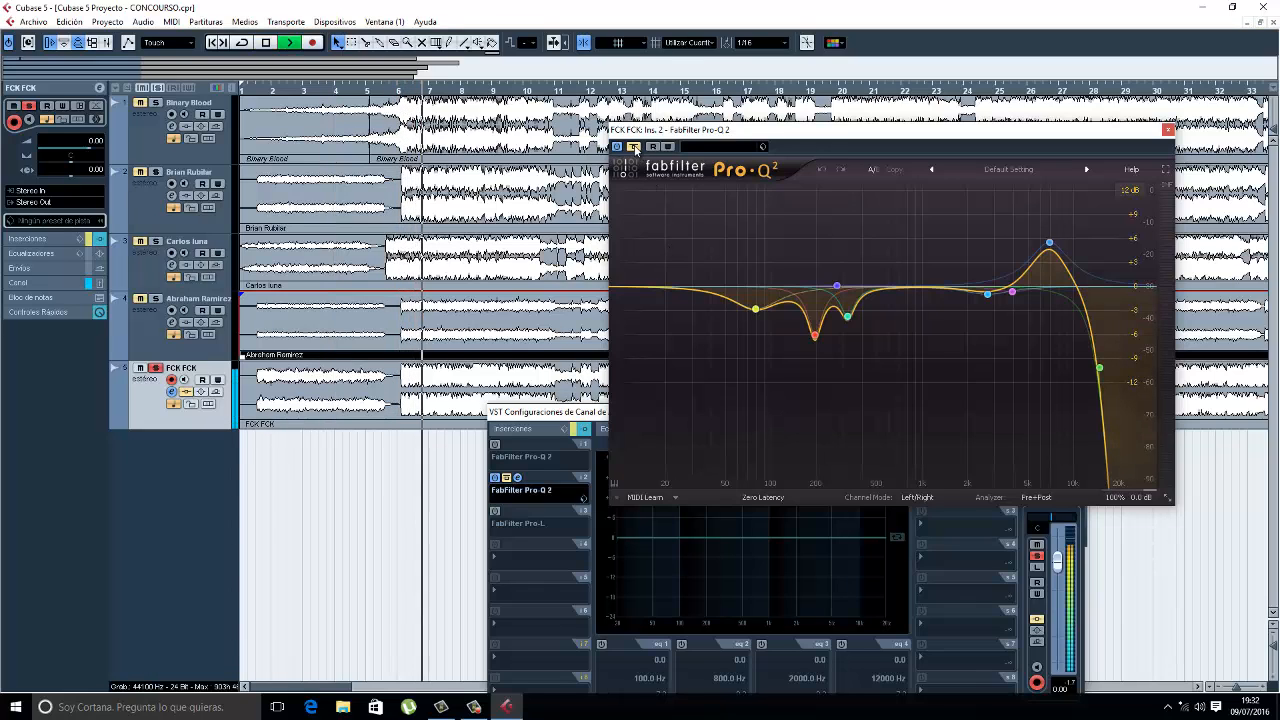
left_click(634, 147)
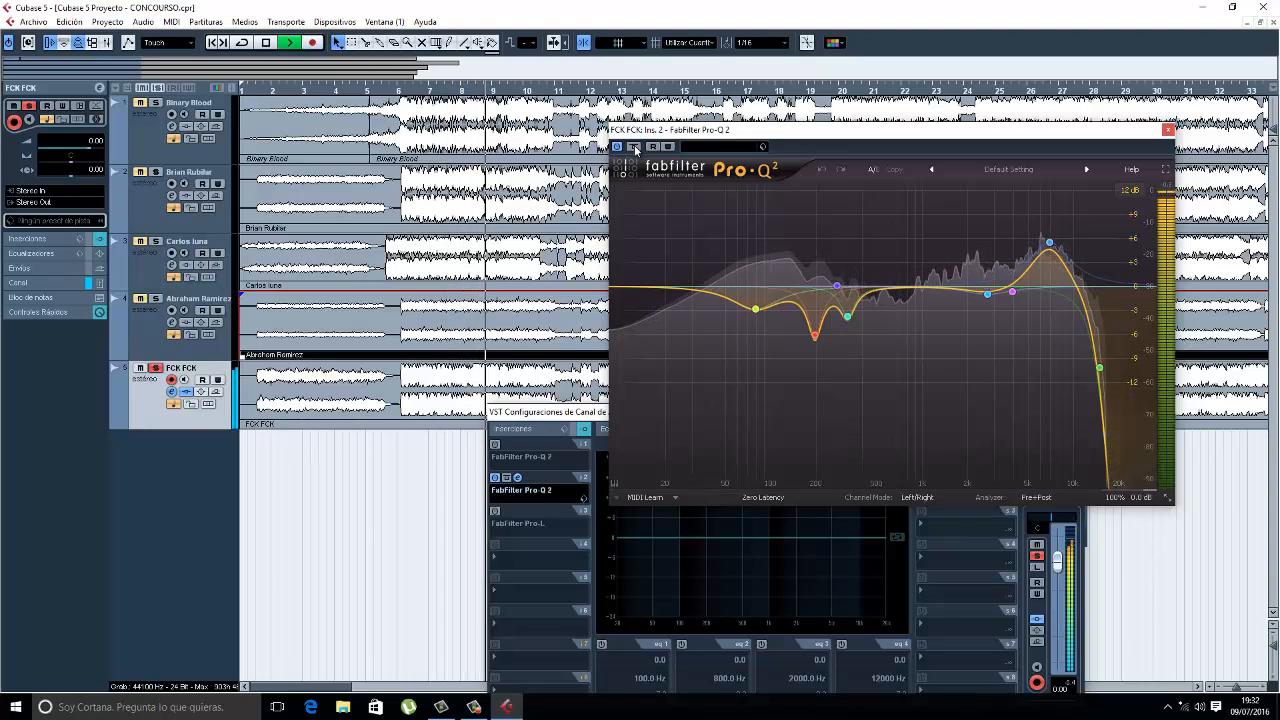
left_click(634, 147)
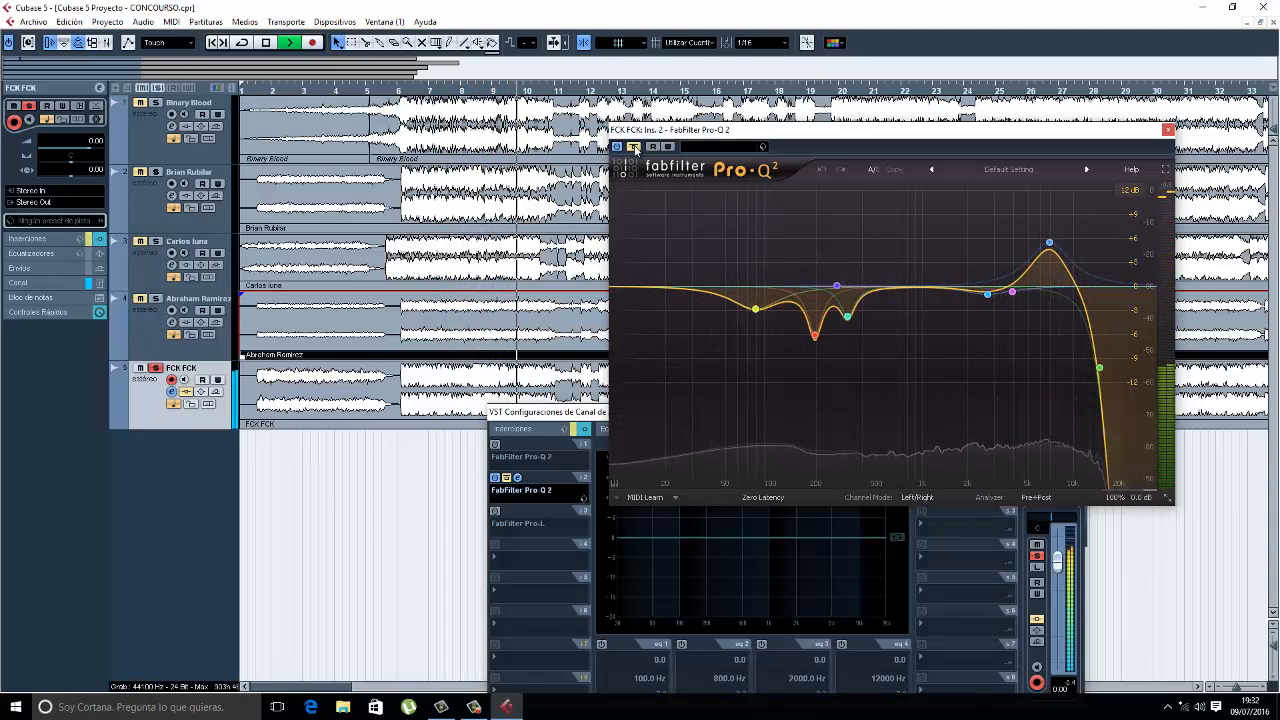
left_click(634, 147)
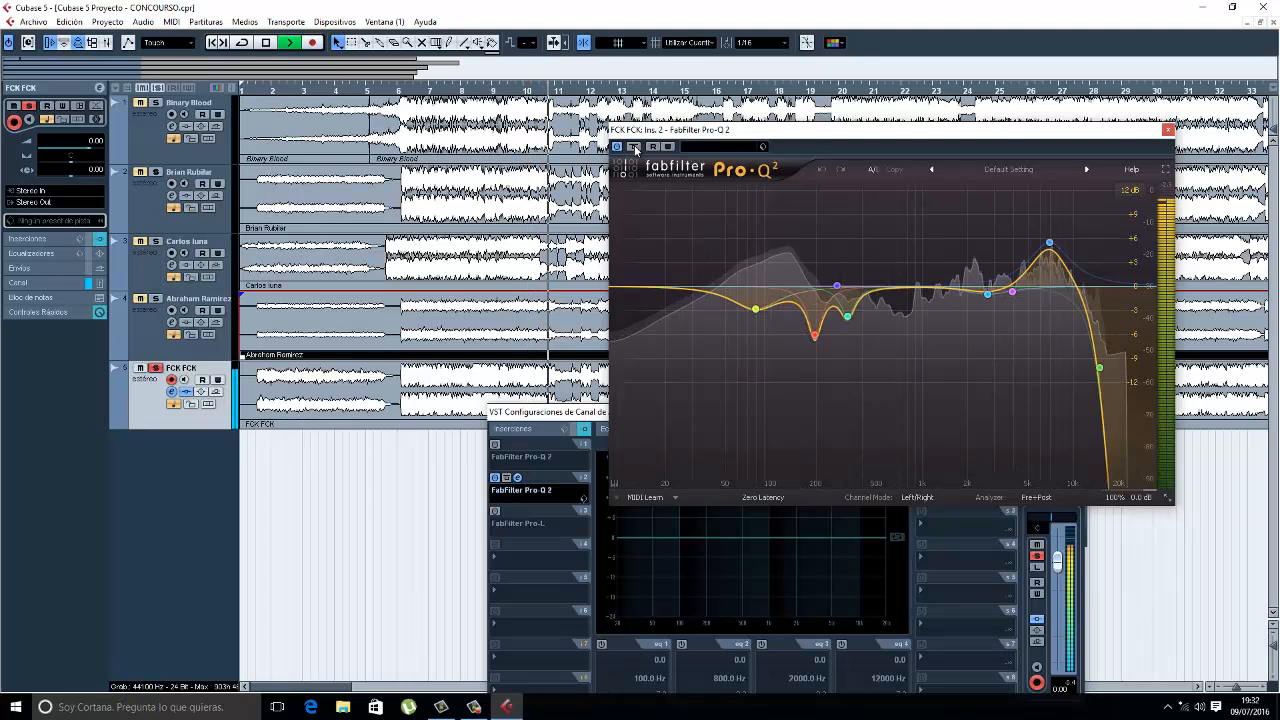
Reposition the Pro-Q 2 window below the upper tracks, keep comparing the EQ bypassed and active during playback, and stop around bar 25.
left_click_drag(660, 129, 620, 276)
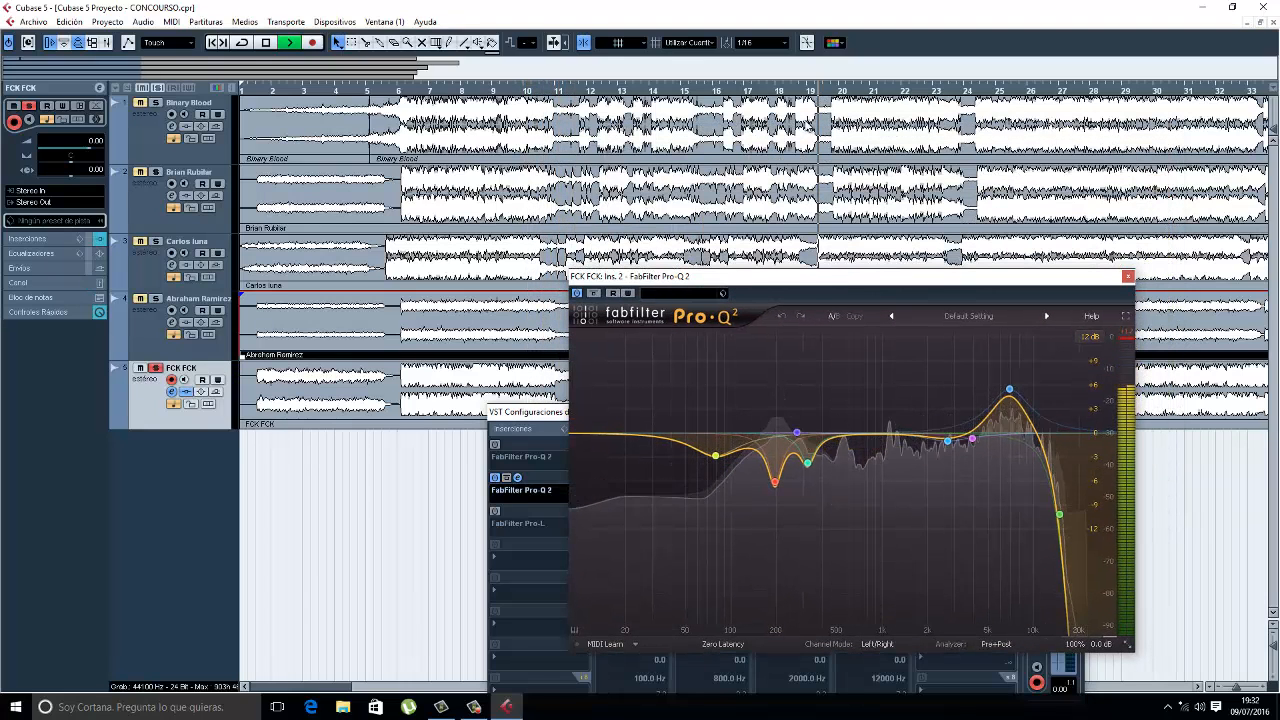
left_click(594, 296)
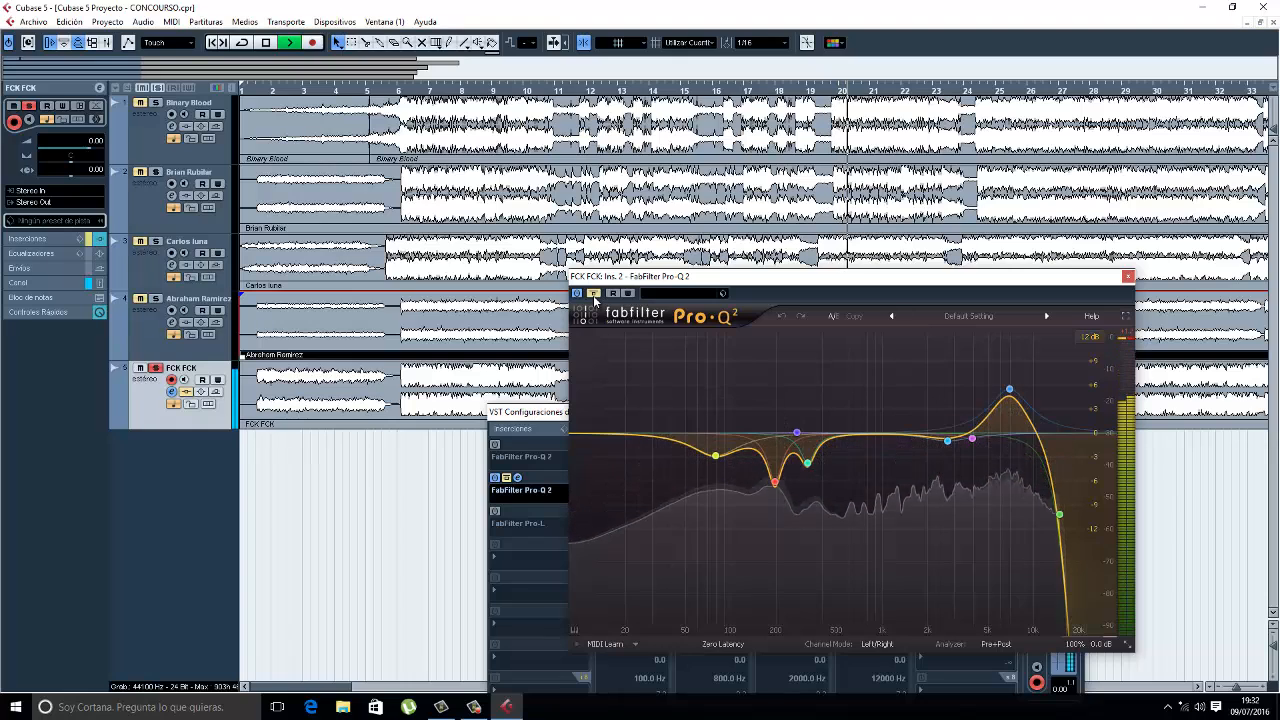
left_click(594, 296)
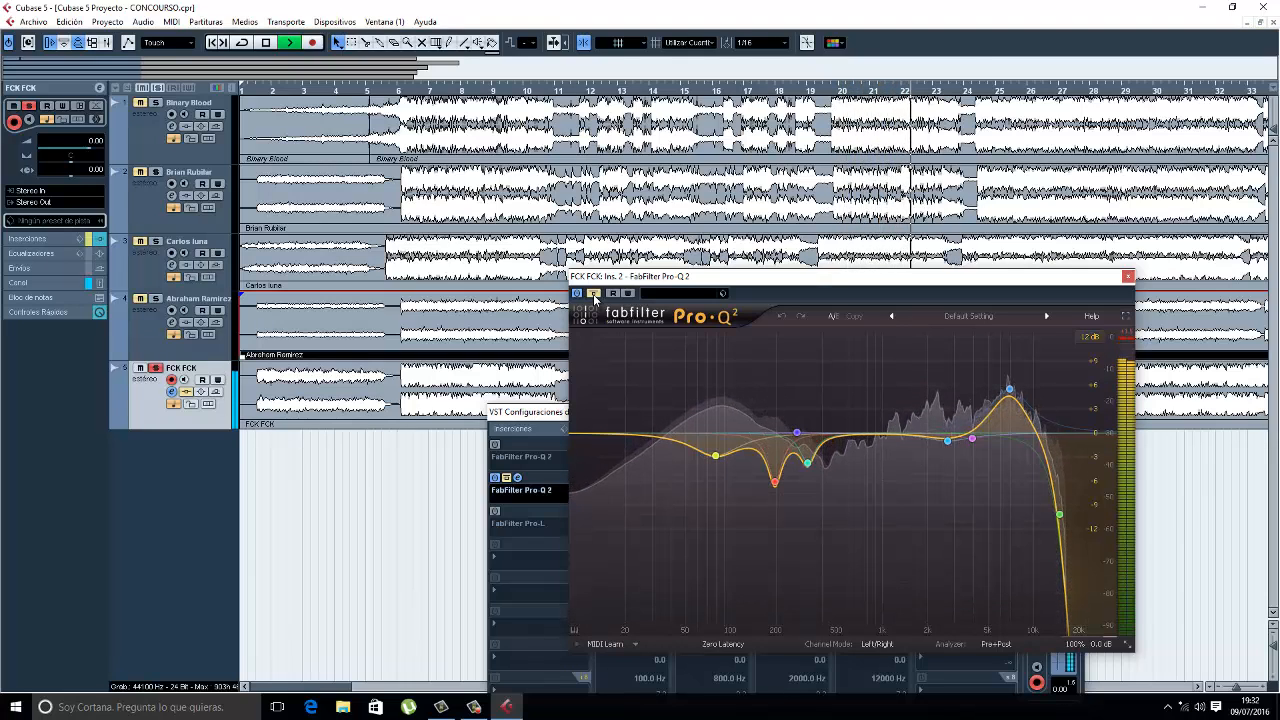
left_click(594, 294)
left_click(594, 294)
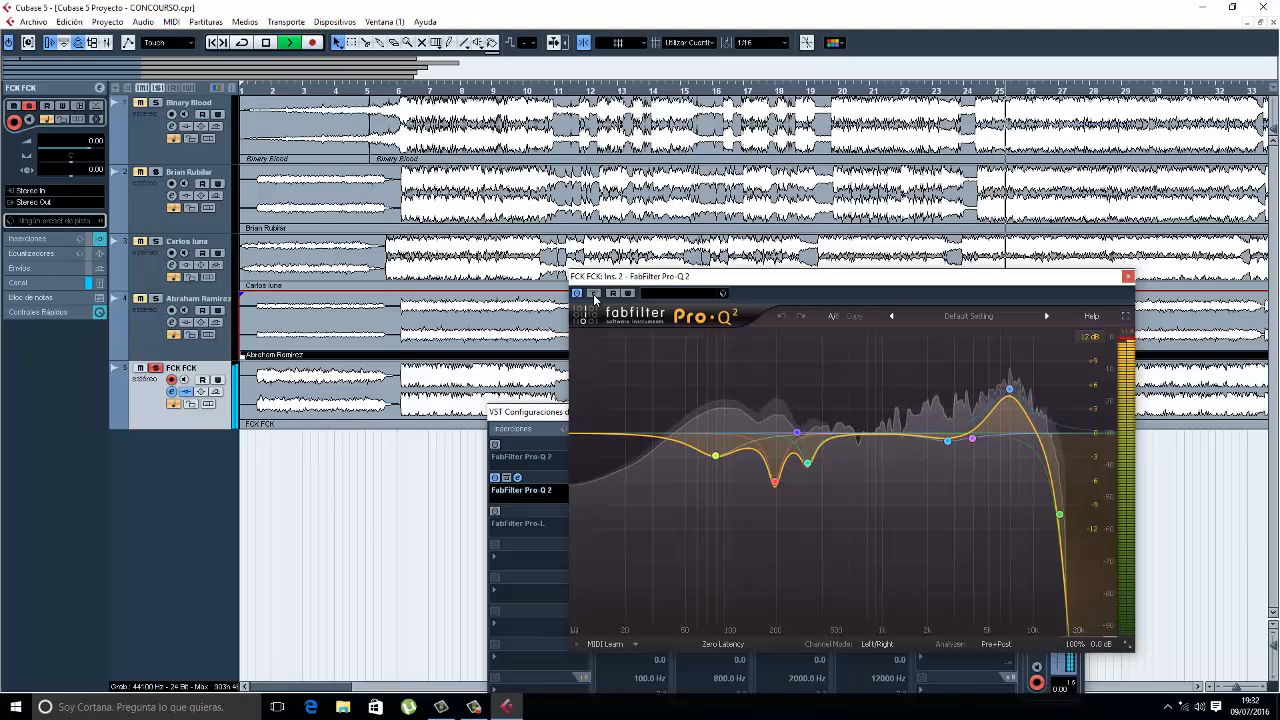
key("space")
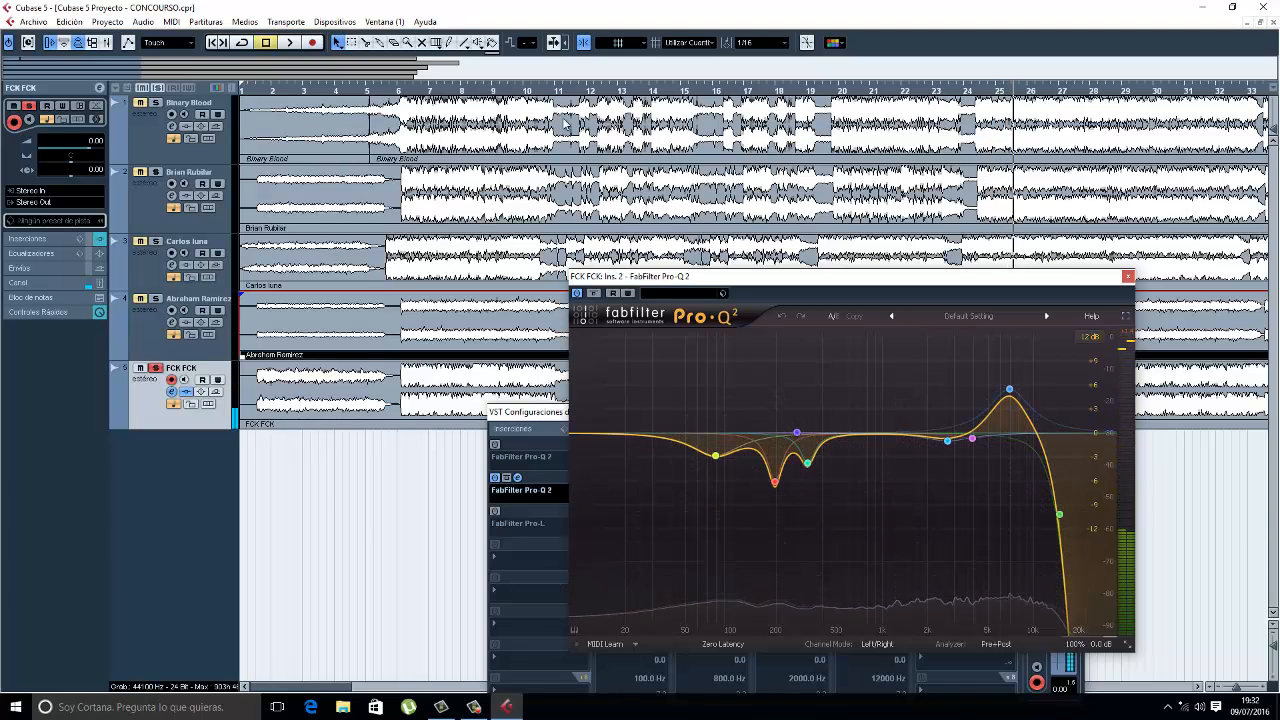
Replay the fifth track from about bar 6 and audition the 195.55 Hz cut band on its own, returning to the full EQ.
left_click(475, 90)
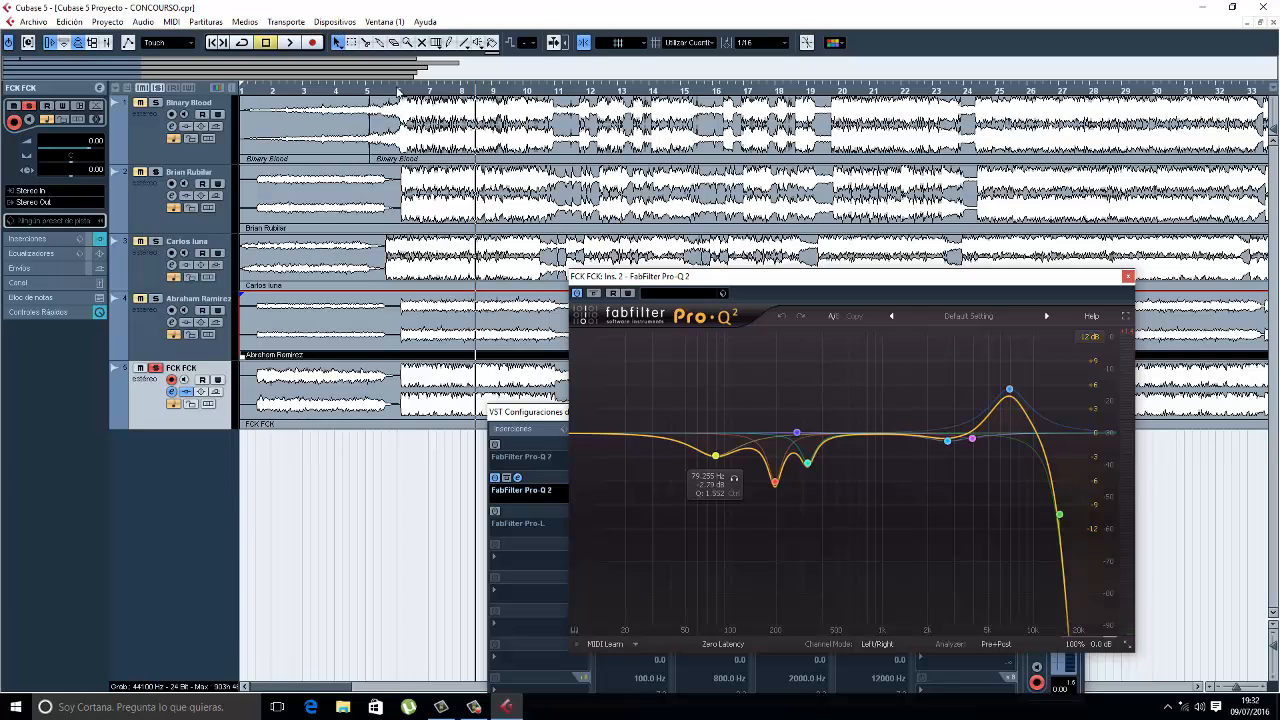
left_click(398, 91)
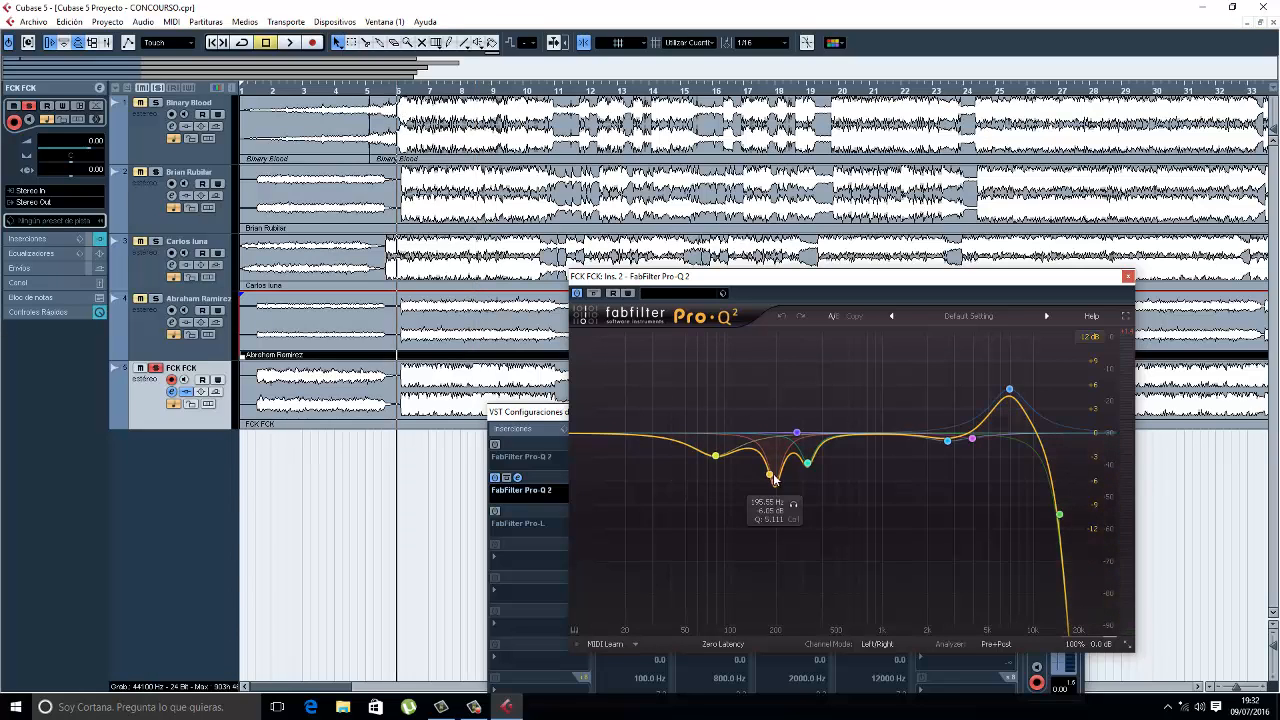
key("space")
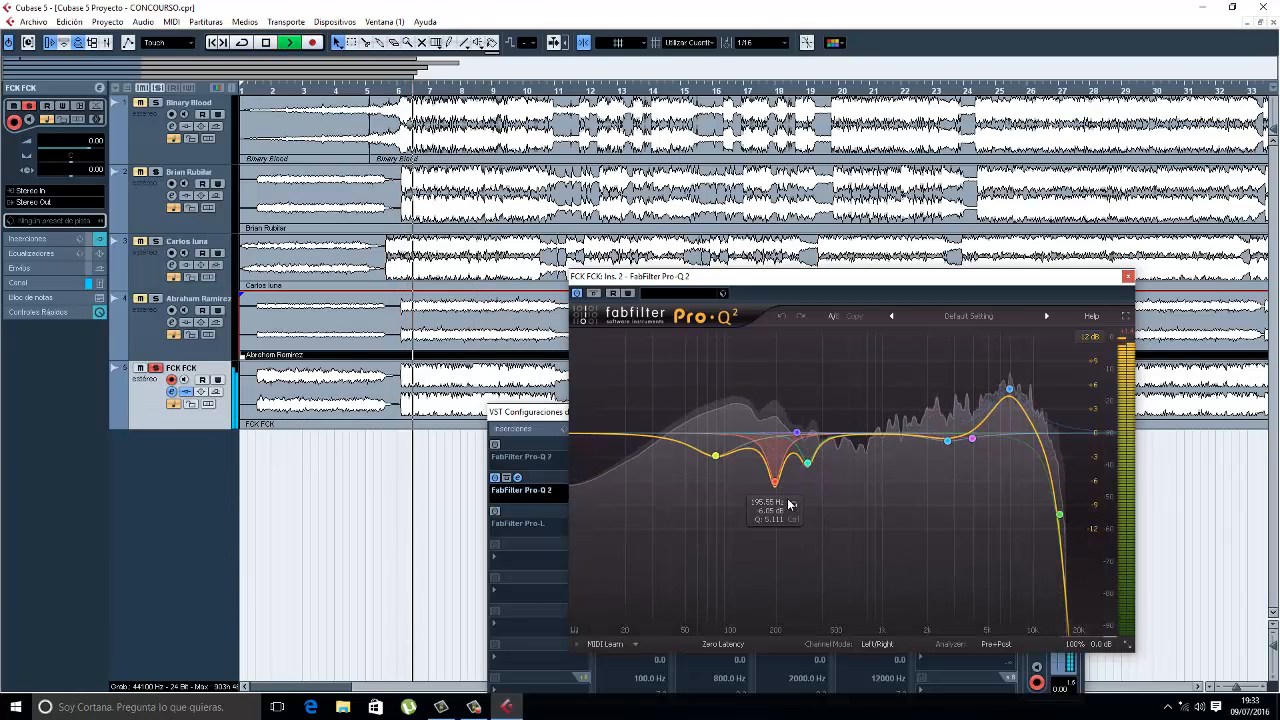
left_click(792, 504)
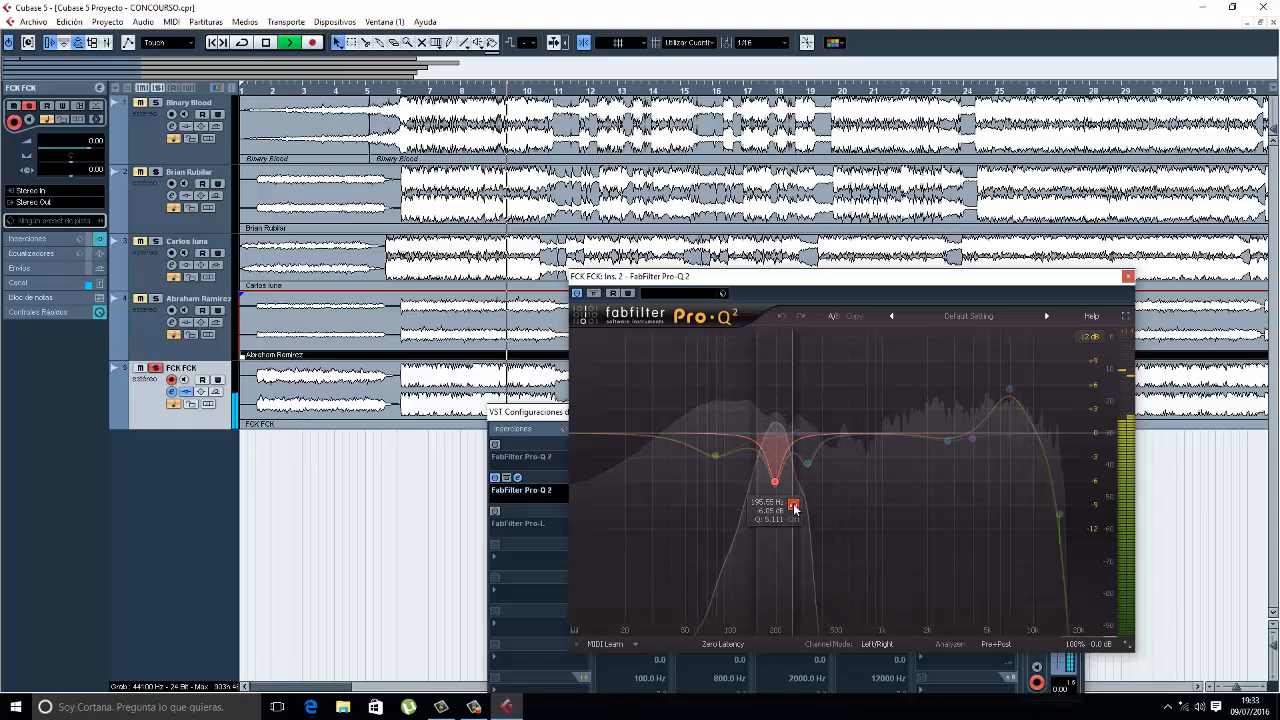
left_click(793, 505)
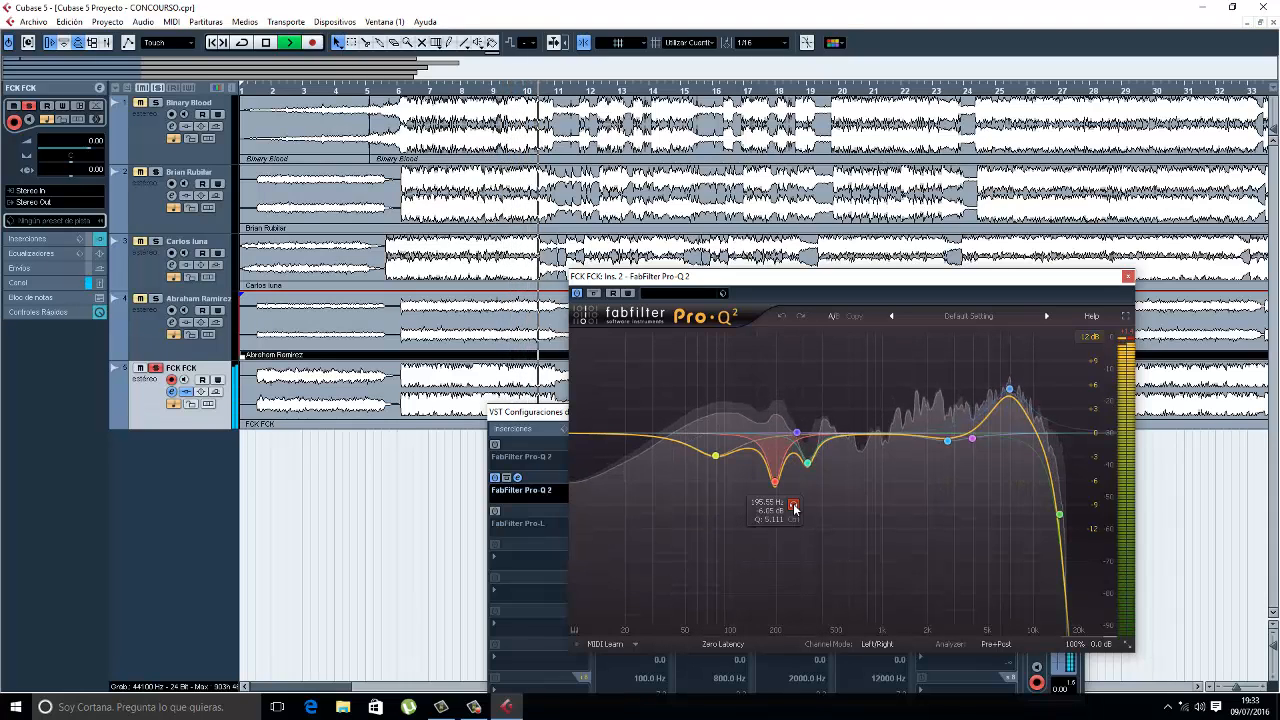
Compare the fifth track with Pro-Q 2 bypassed and active once more, stop playback, and close the plug-in window.
left_click(594, 294)
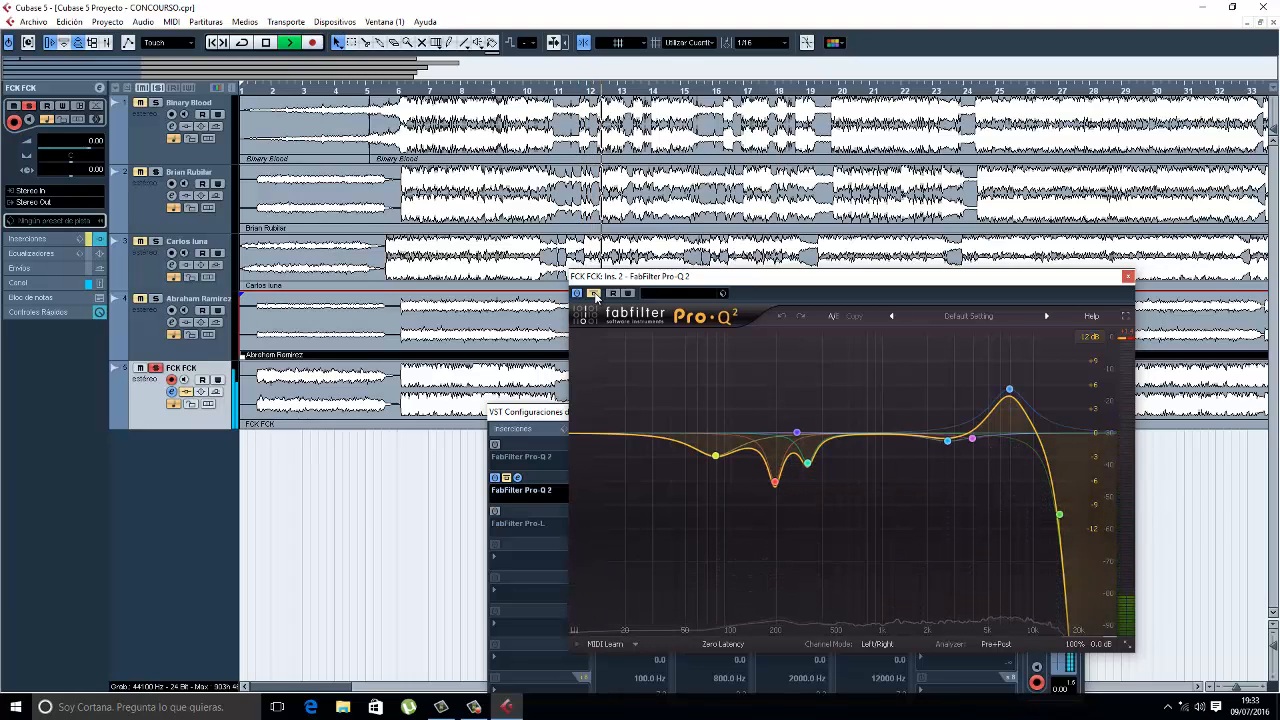
left_click(594, 294)
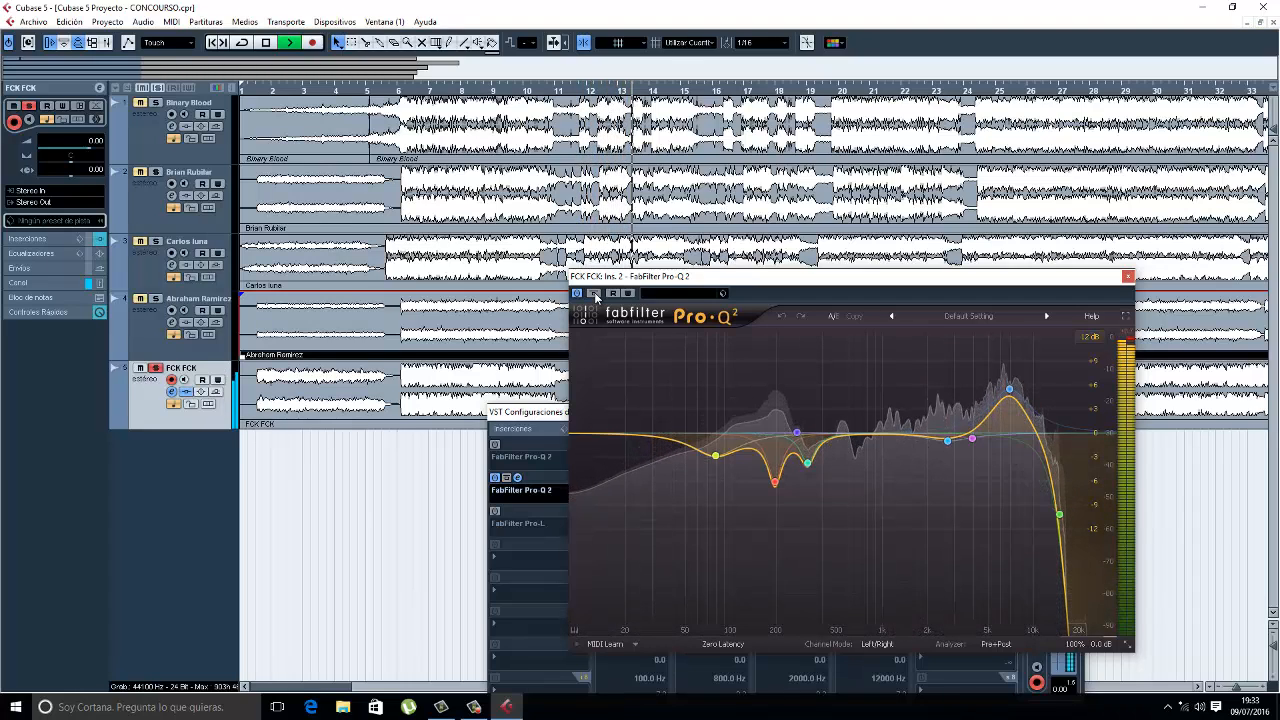
left_click(594, 294)
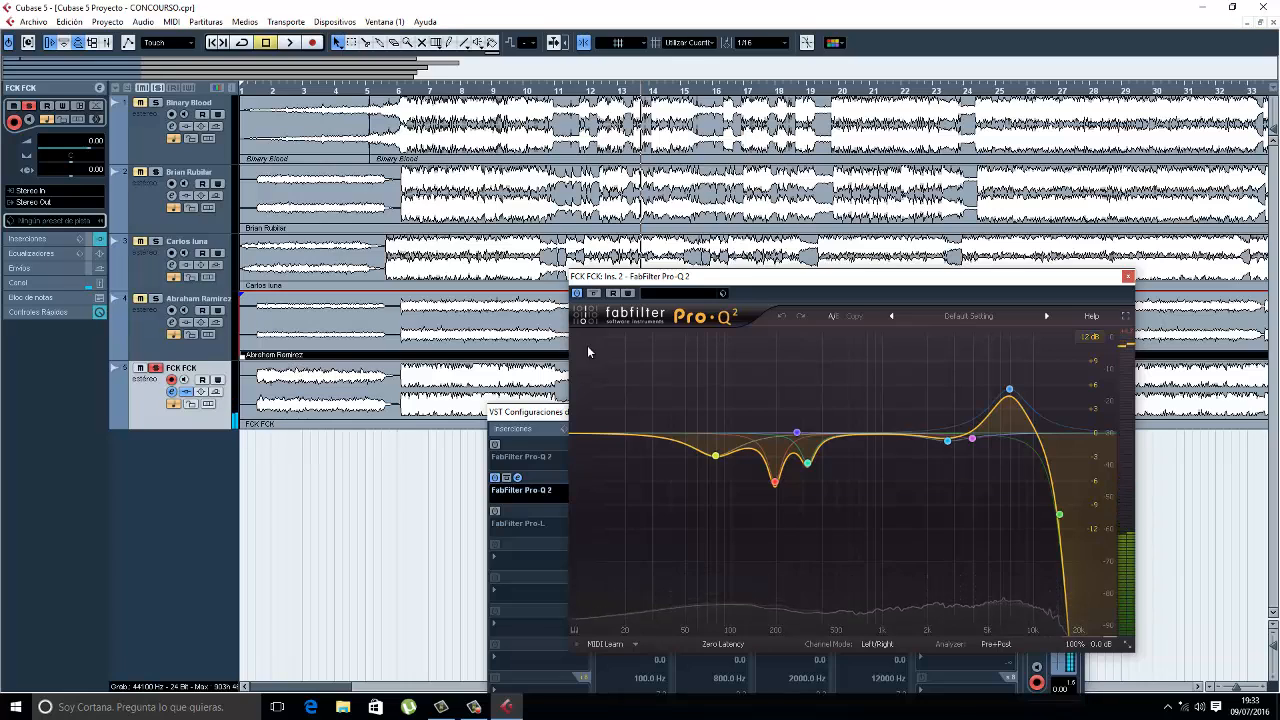
left_click_drag(760, 282, 580, 240)
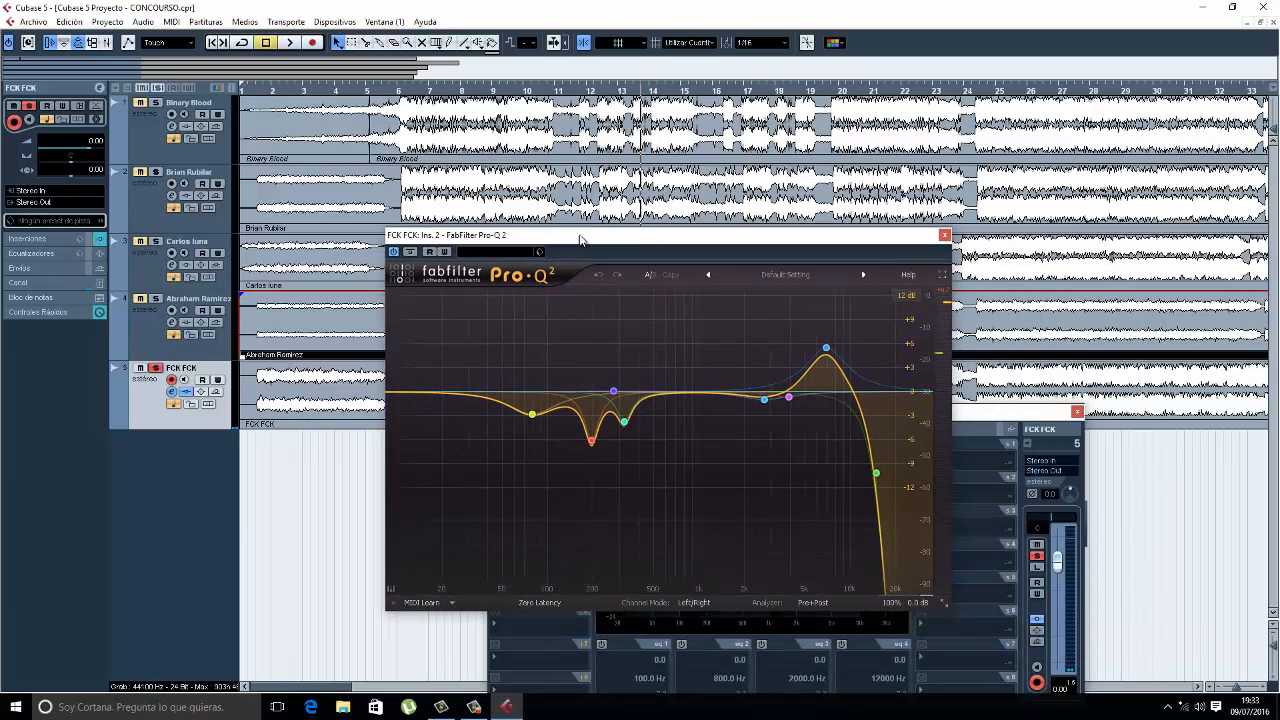
left_click(943, 236)
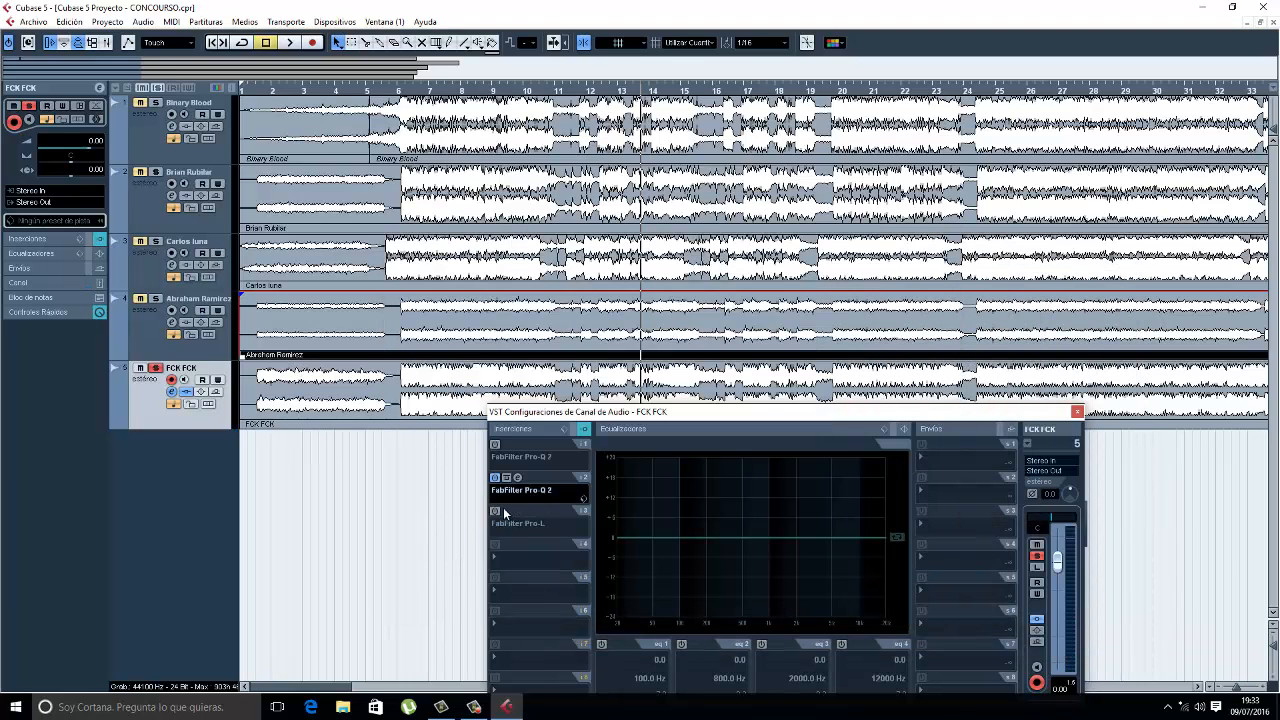
Activate and open the fifth track's Pro-L in the third insert slot, move its window aside, and bypass all inserts.
left_click(496, 511)
left_click(507, 511)
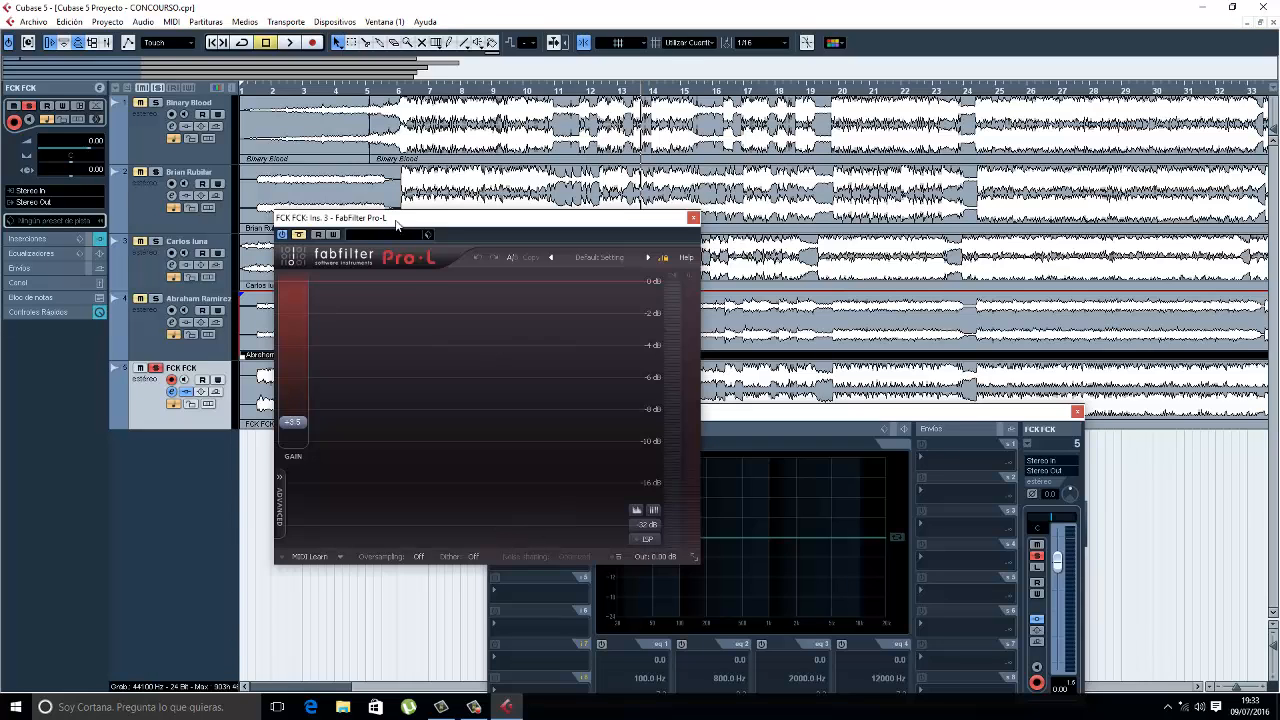
left_click_drag(479, 227, 788, 178)
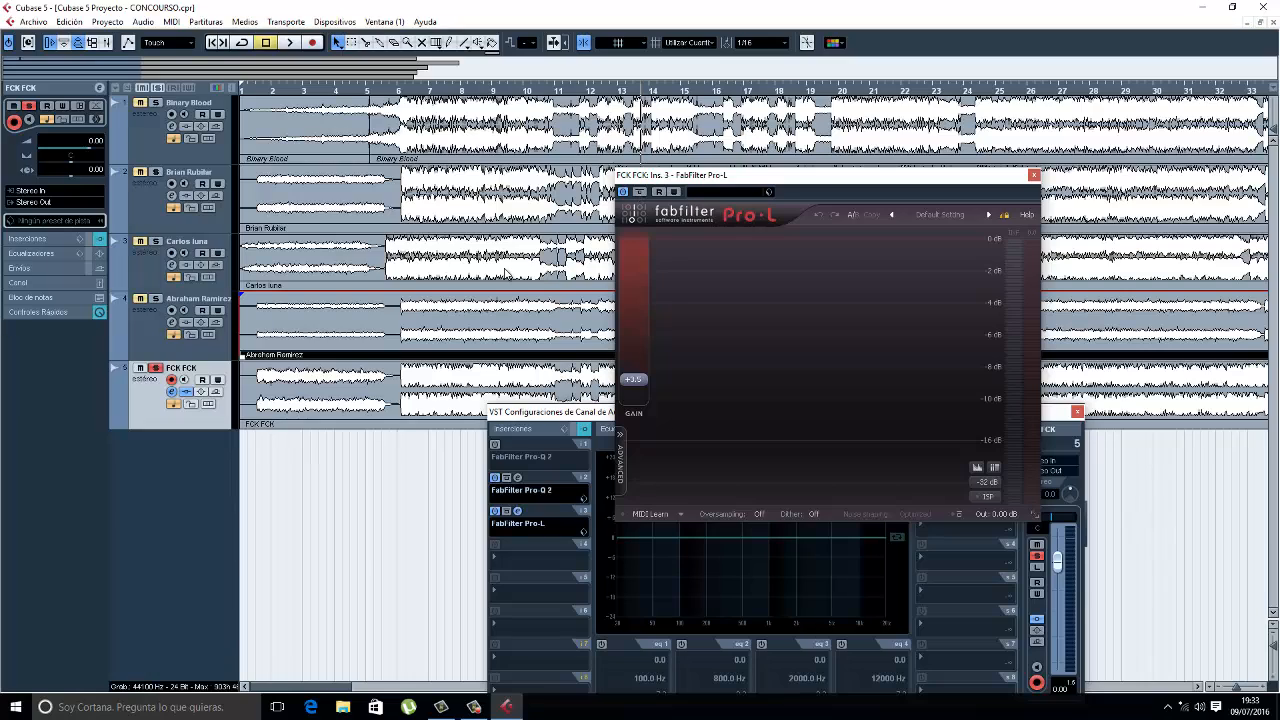
left_click(575, 430)
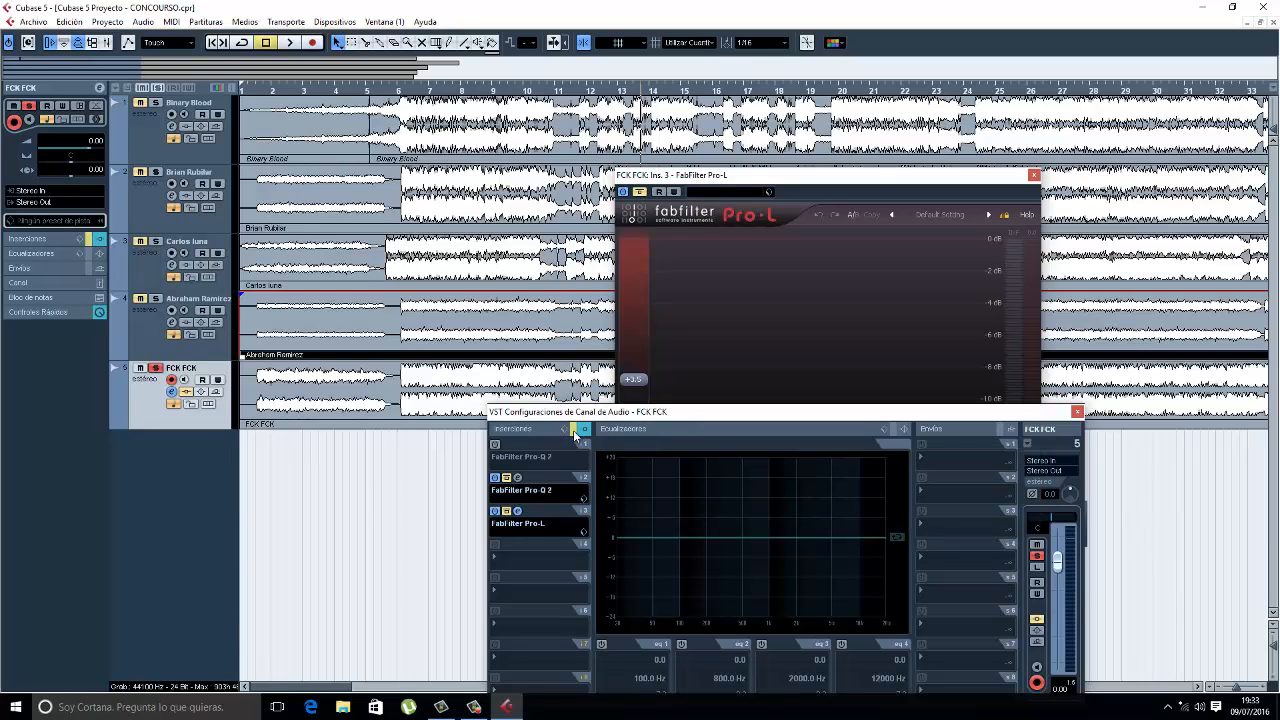
Audition the fifth track from about bar 6 and from about bar 14, toggling the bypass of all inserts, and stop playback.
left_click(396, 92)
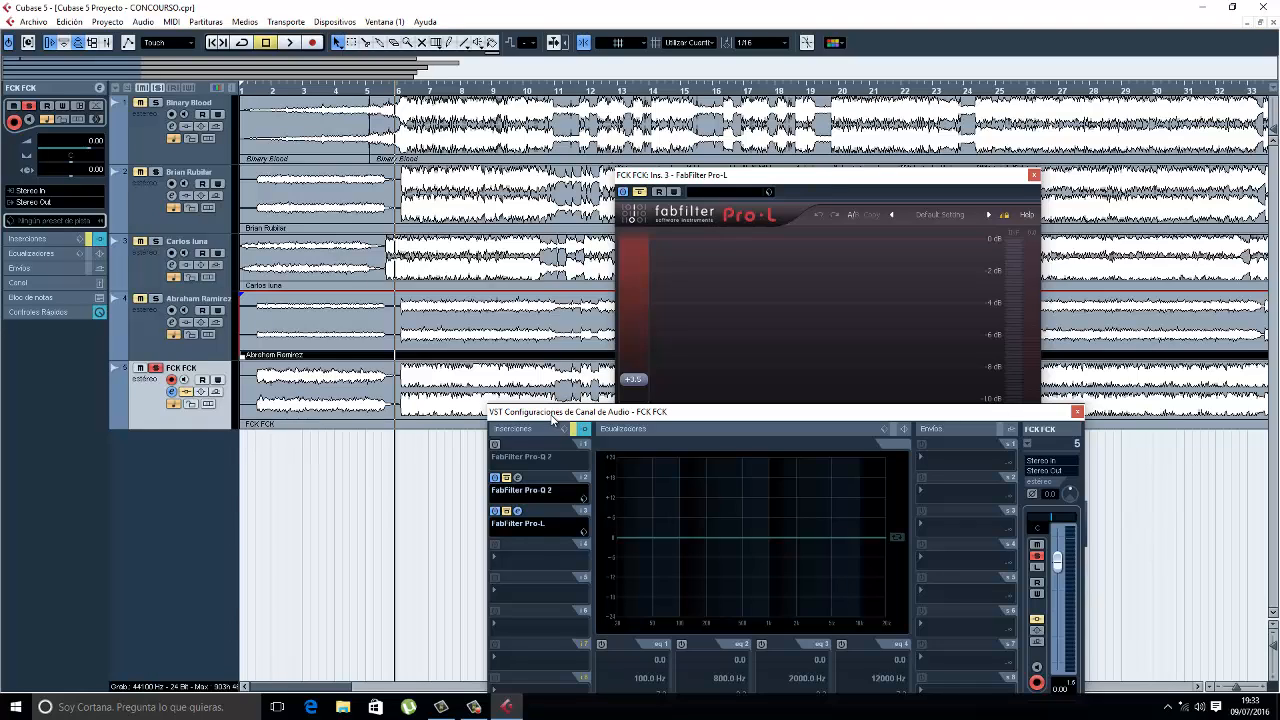
key("space")
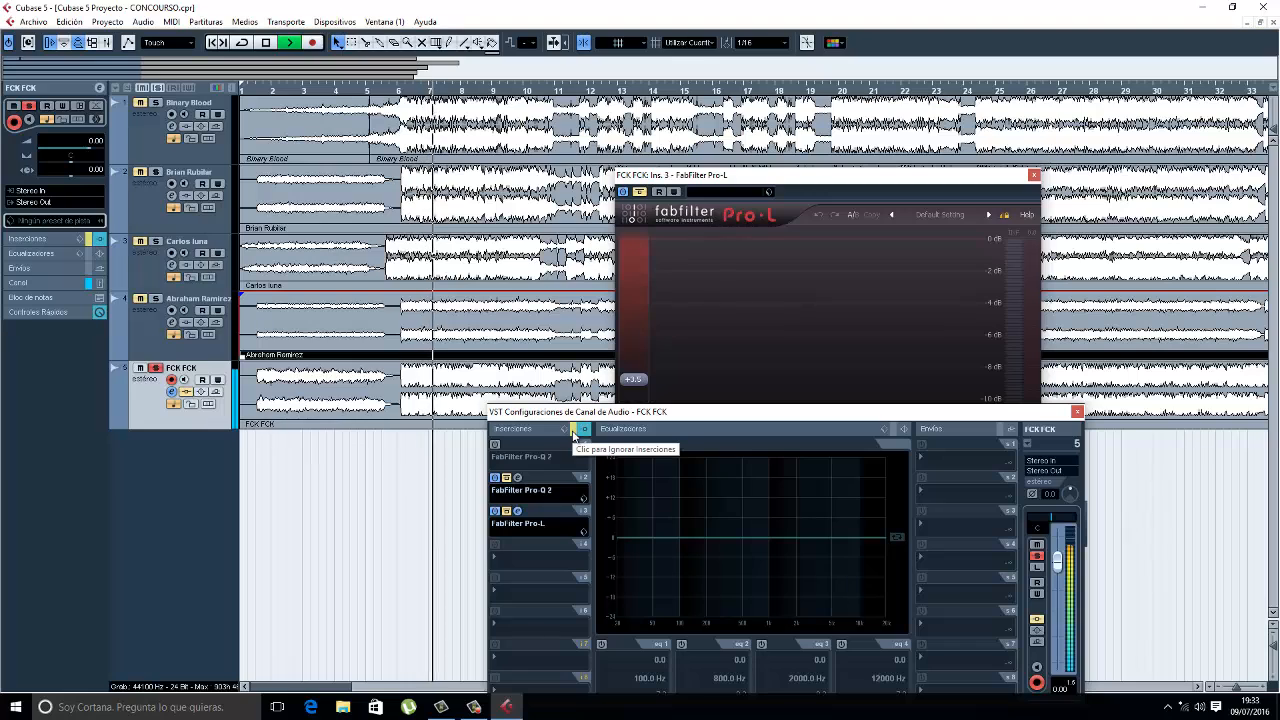
left_click(573, 429)
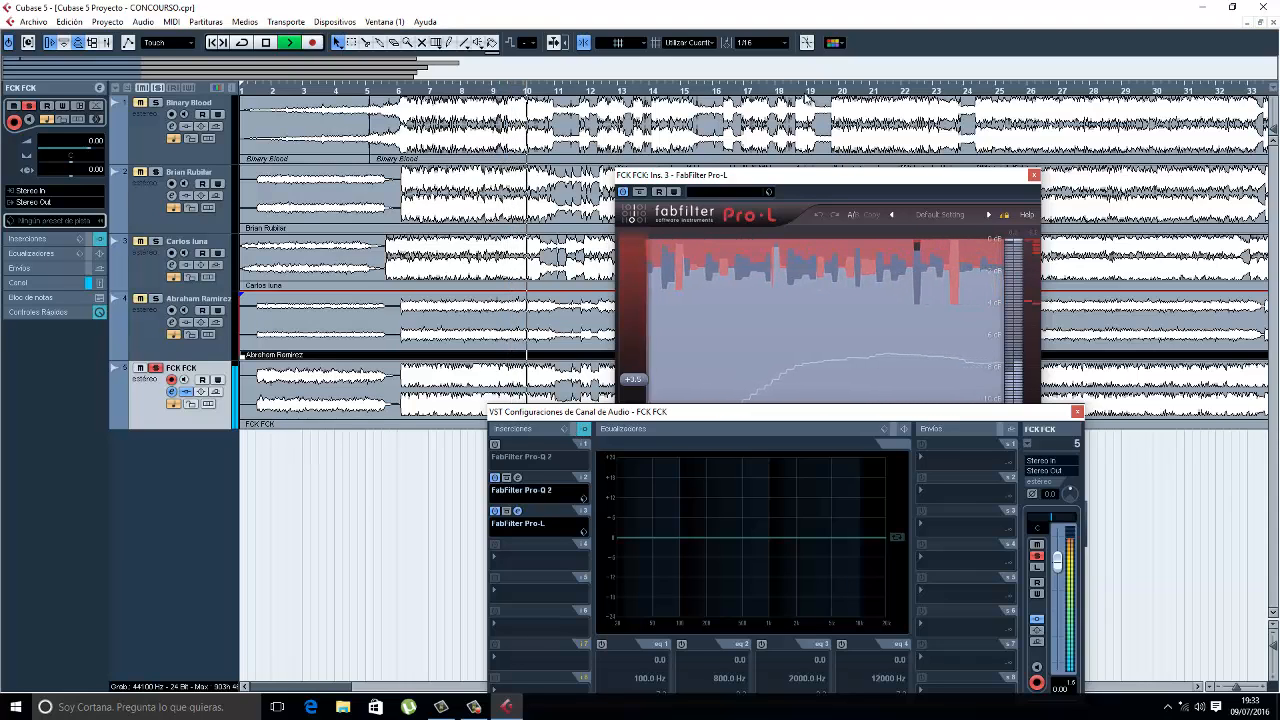
left_click(647, 91)
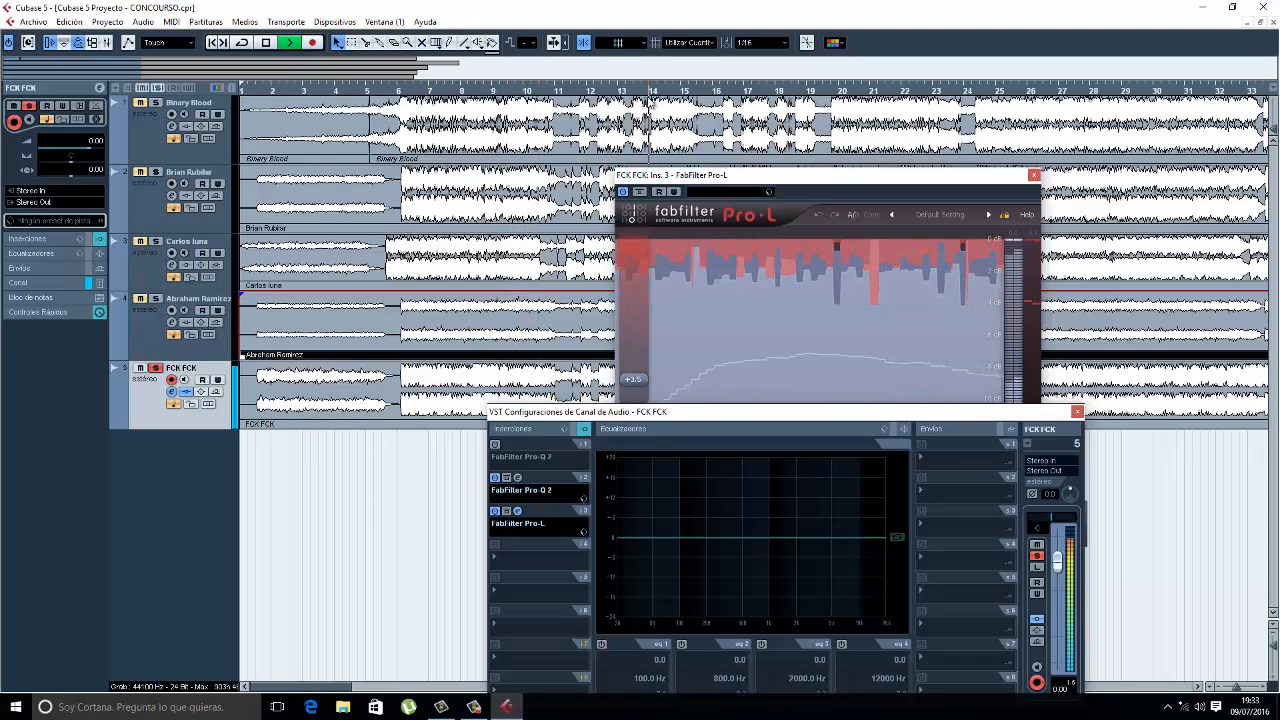
left_click(573, 429)
left_click(573, 429)
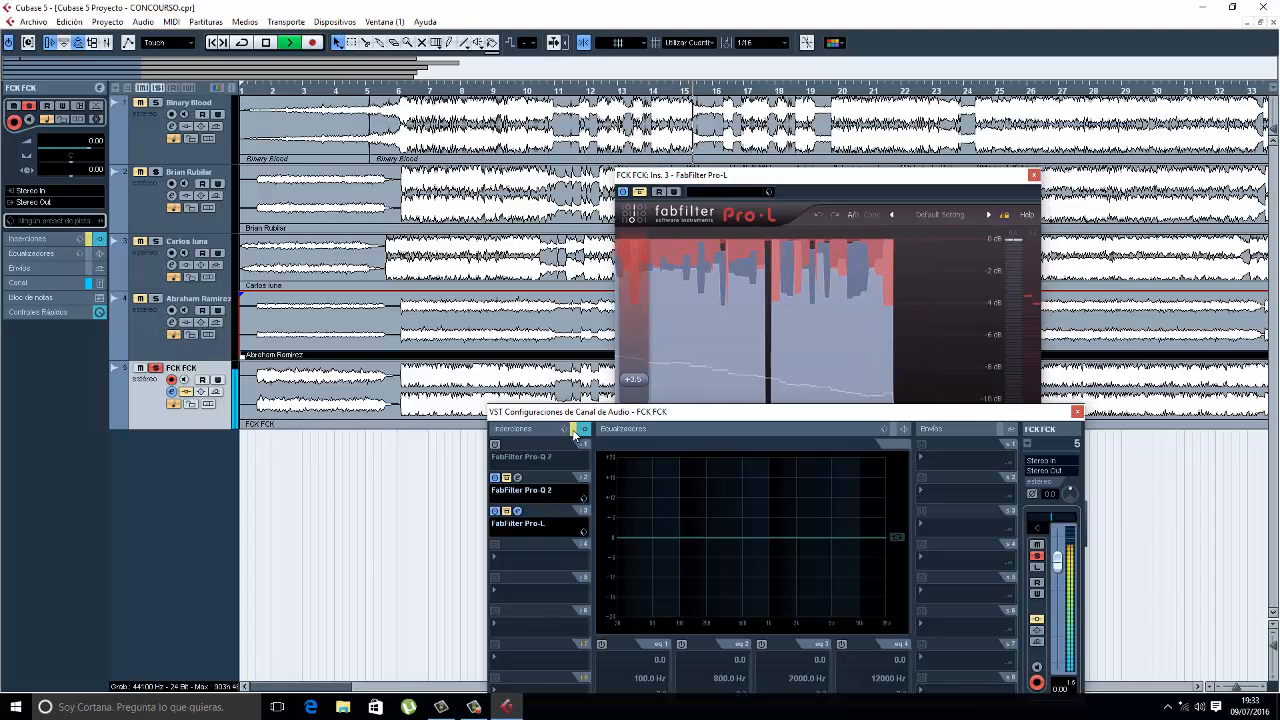
left_click(573, 429)
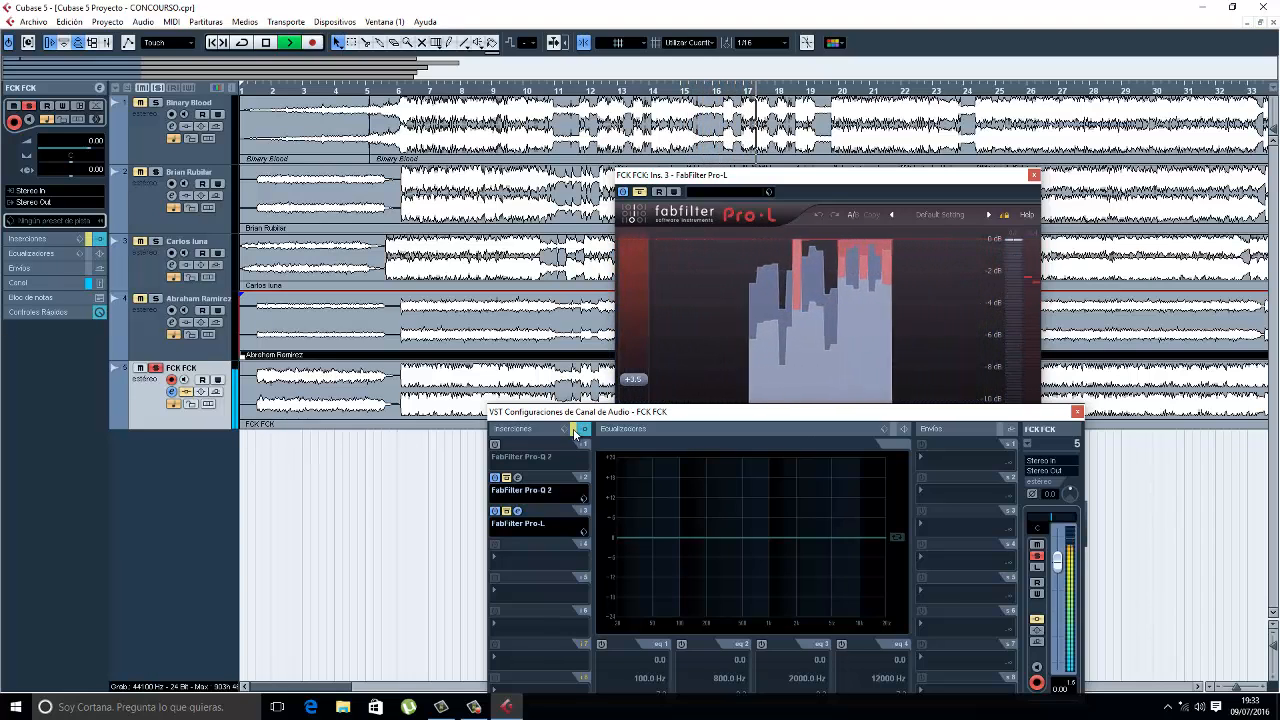
key("space")
Play the fifth track from between bars 23 and 24, comparing it with inserts bypassed and active, and stop with the inserts active.
left_click(829, 92)
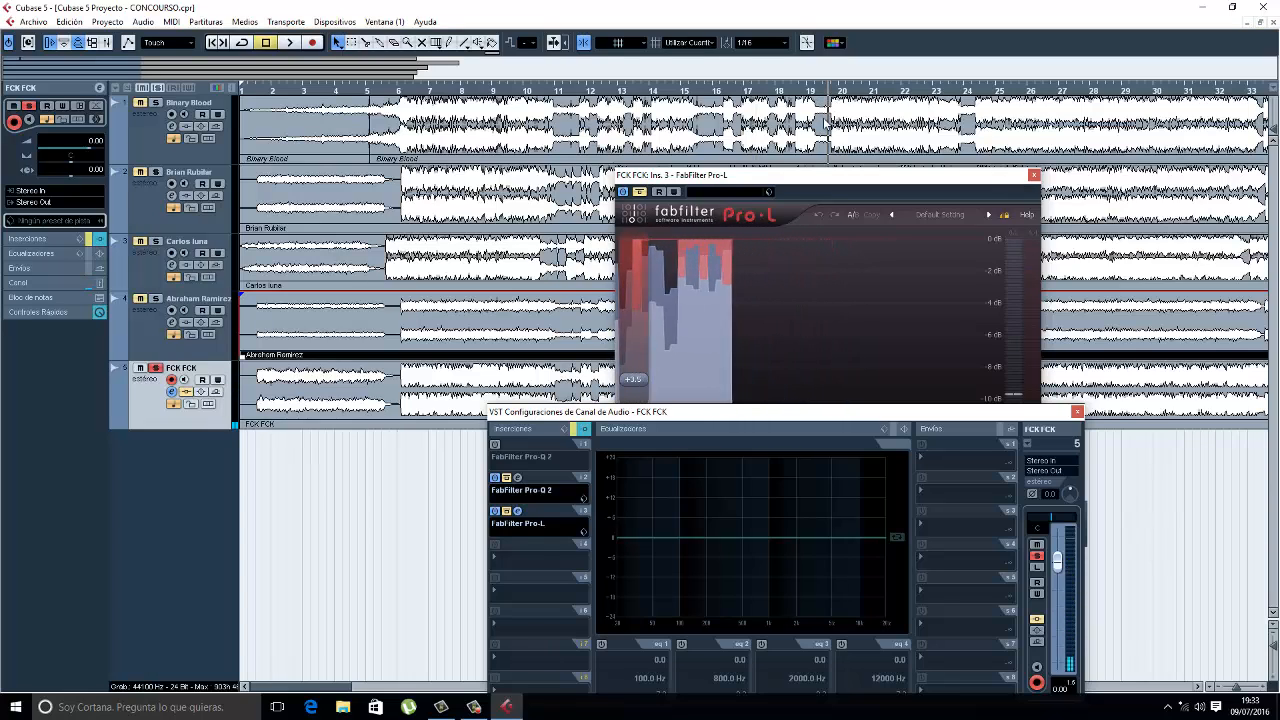
left_click(955, 91)
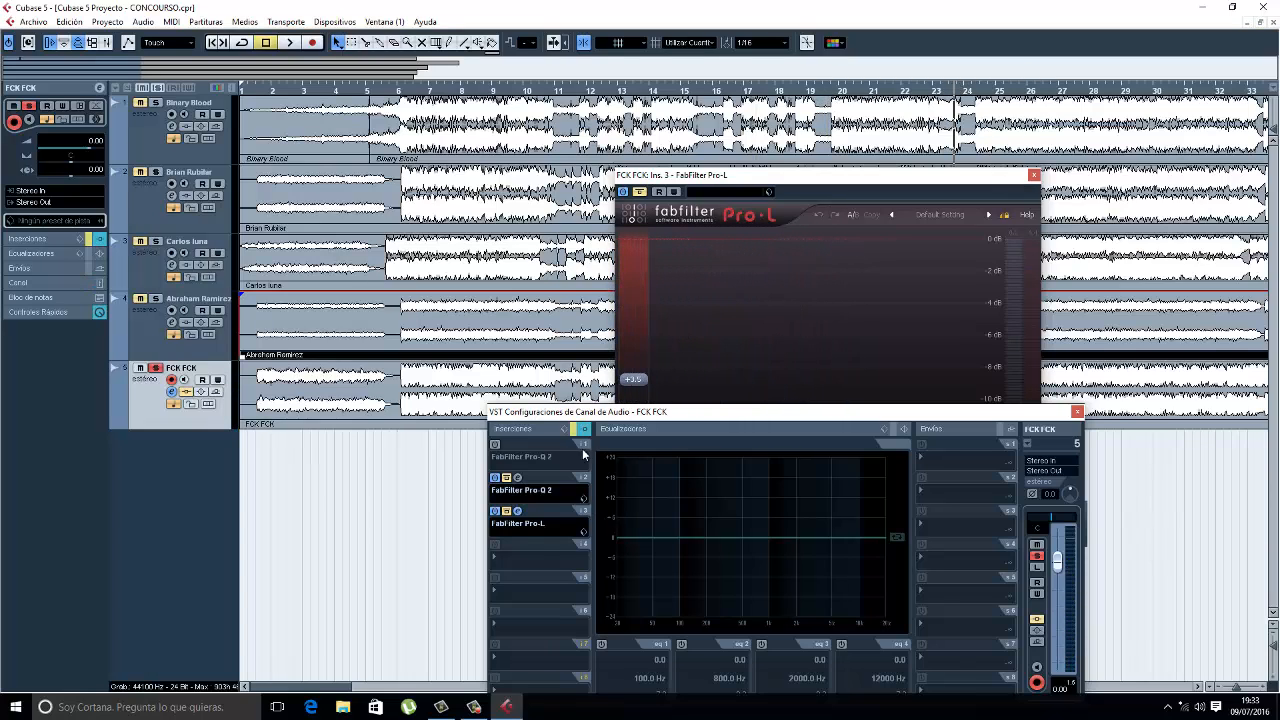
key("space")
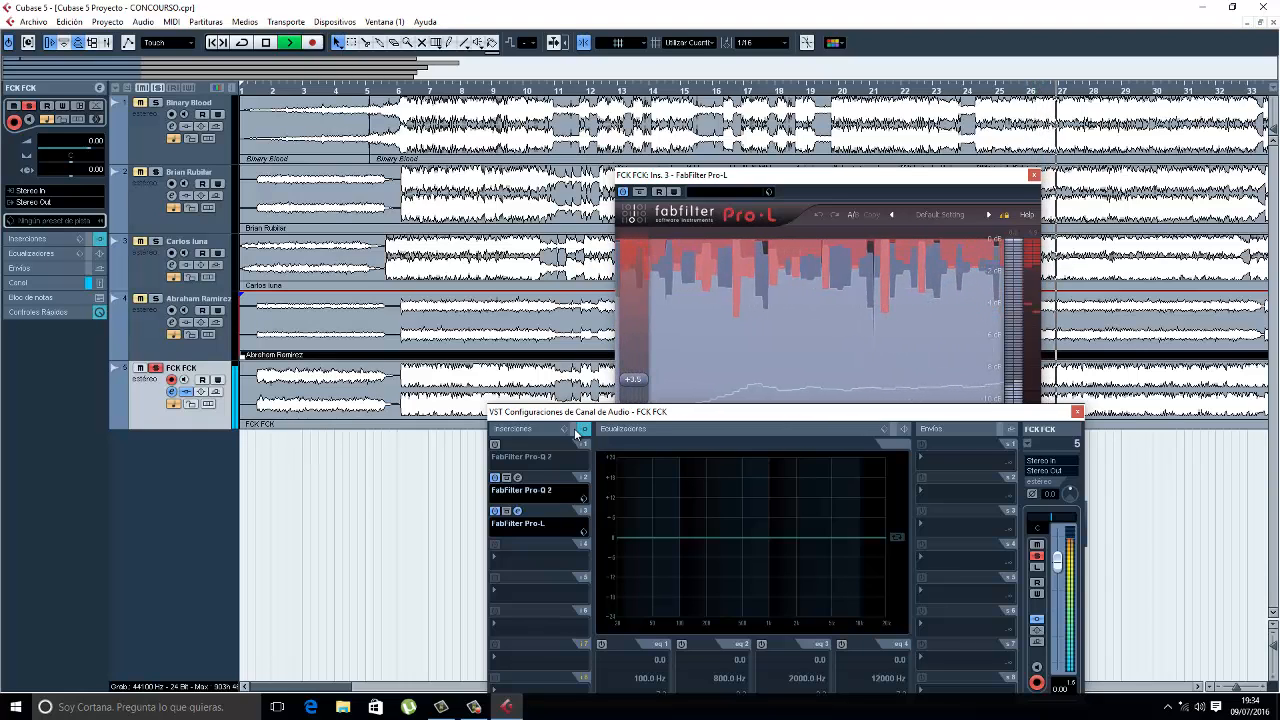
left_click(575, 430)
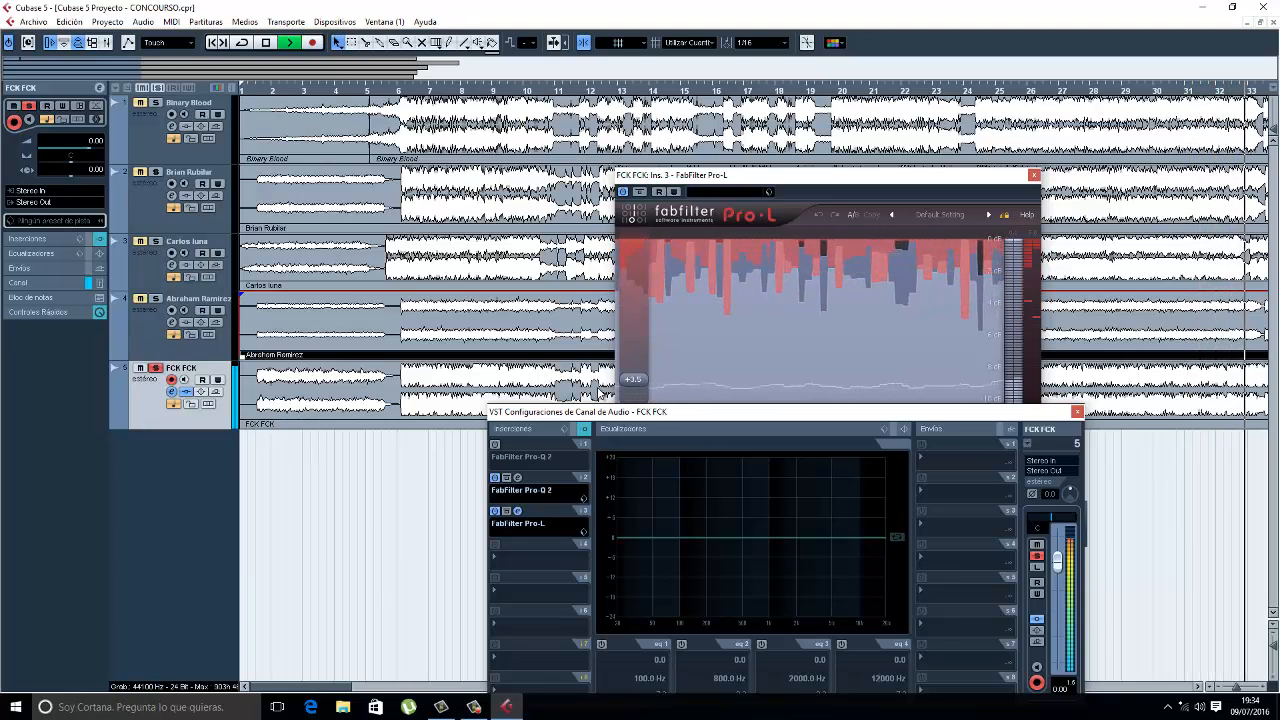
key("space")
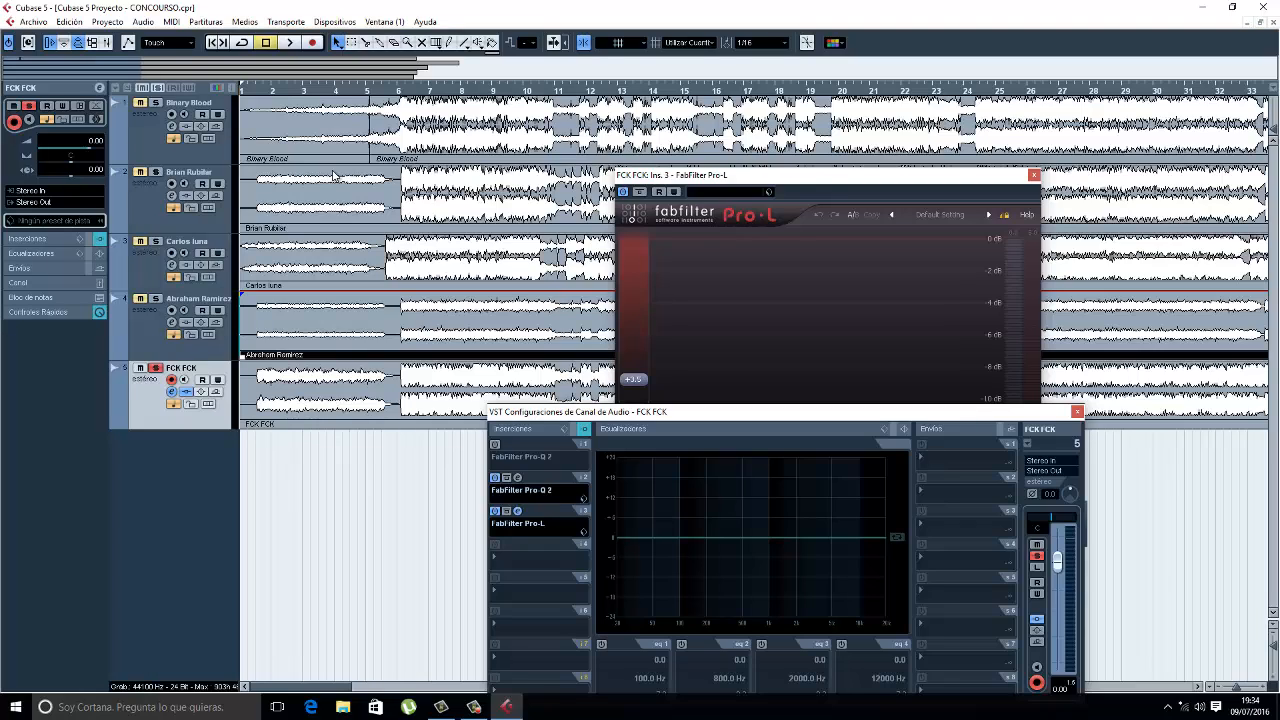
Return the playhead to bar 1, move the channel settings window up, and play the fifth track with its inserts active.
left_click_drag(301, 93, 237, 90)
left_click_drag(693, 410, 668, 379)
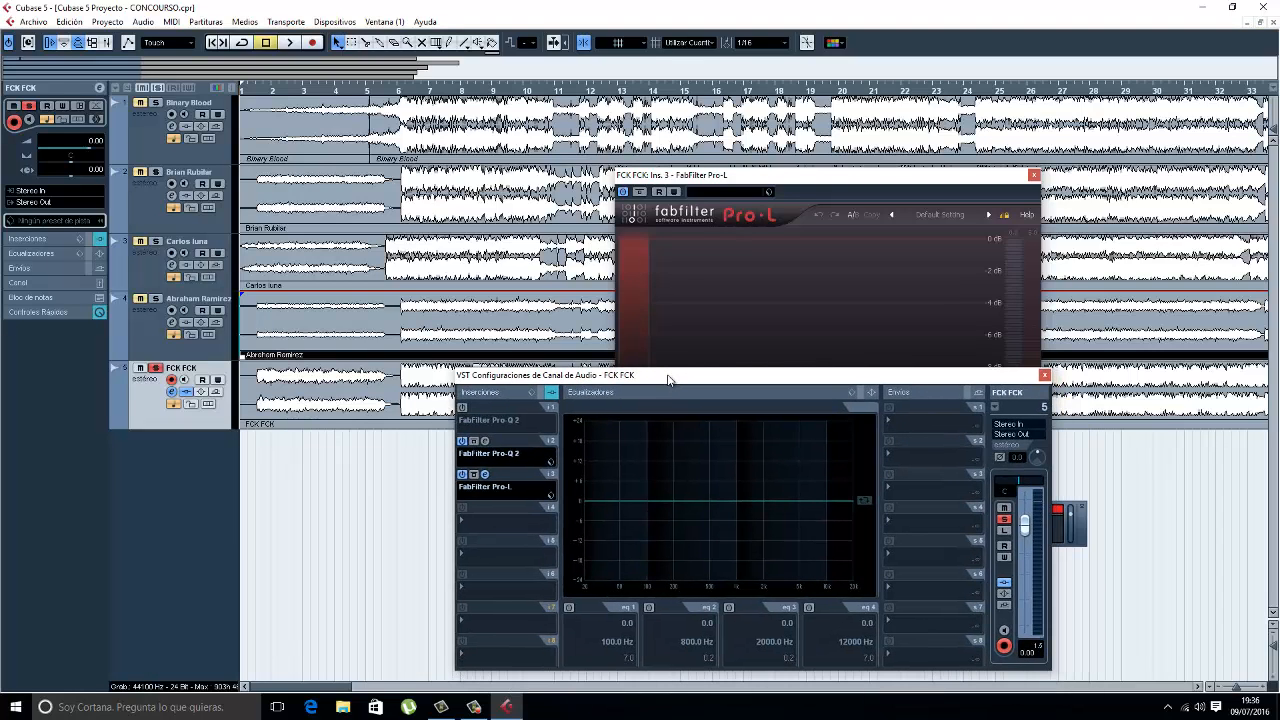
key("space")
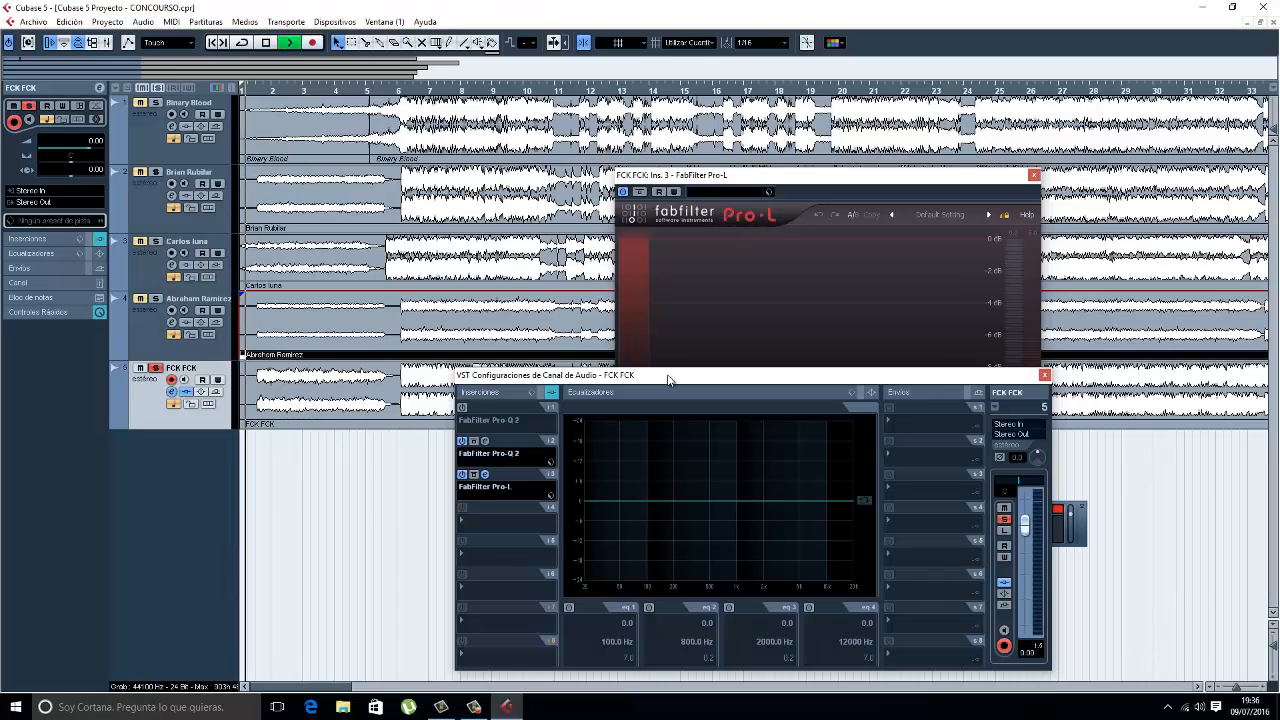